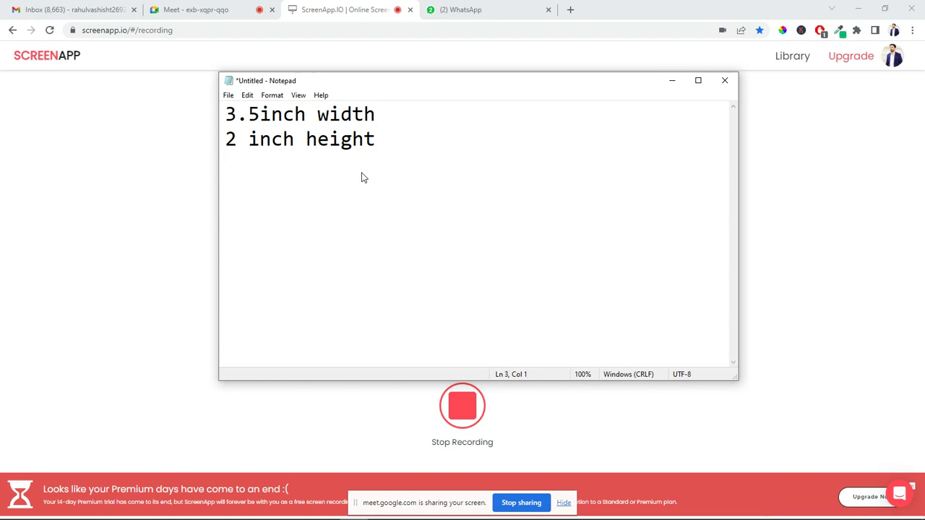
Add the line 'resulation 300dpi / ppi' to the Notepad card notes
type("resulat")
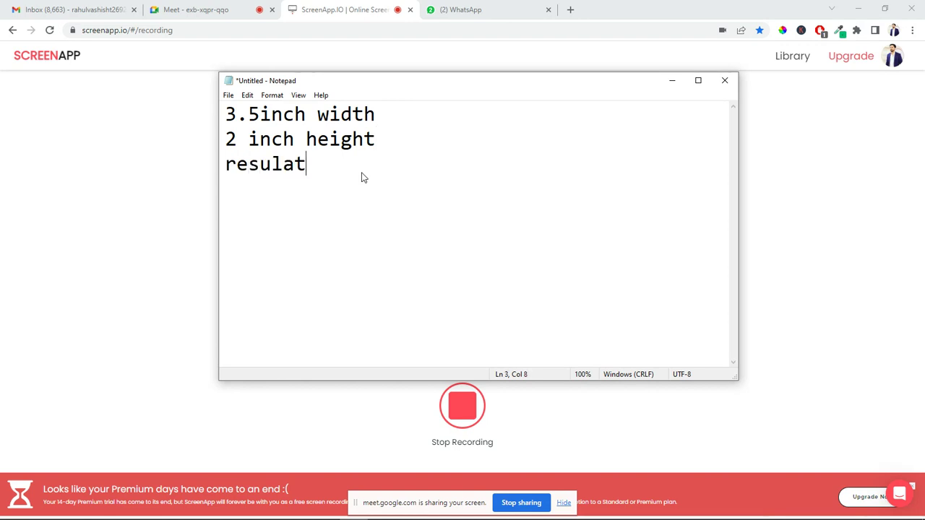
type("ion 300dpi")
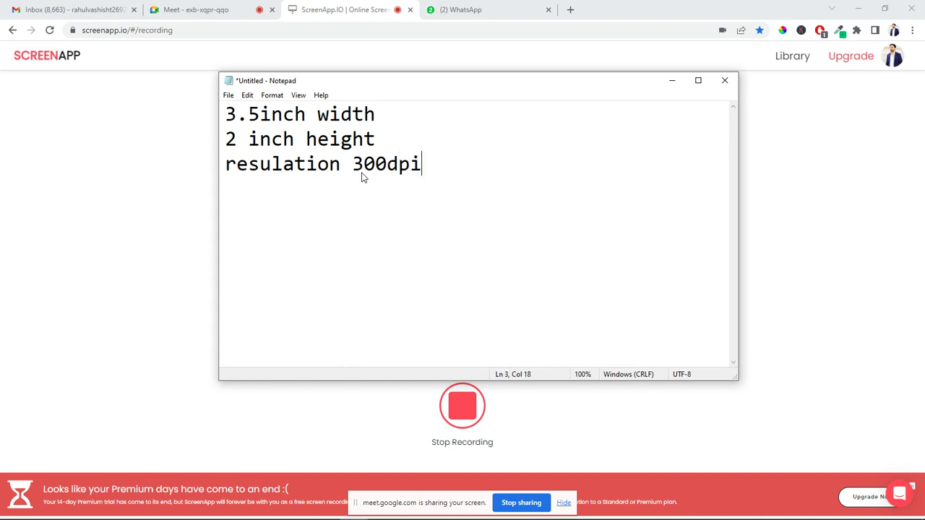
type(" / ppi")
left_click(479, 17)
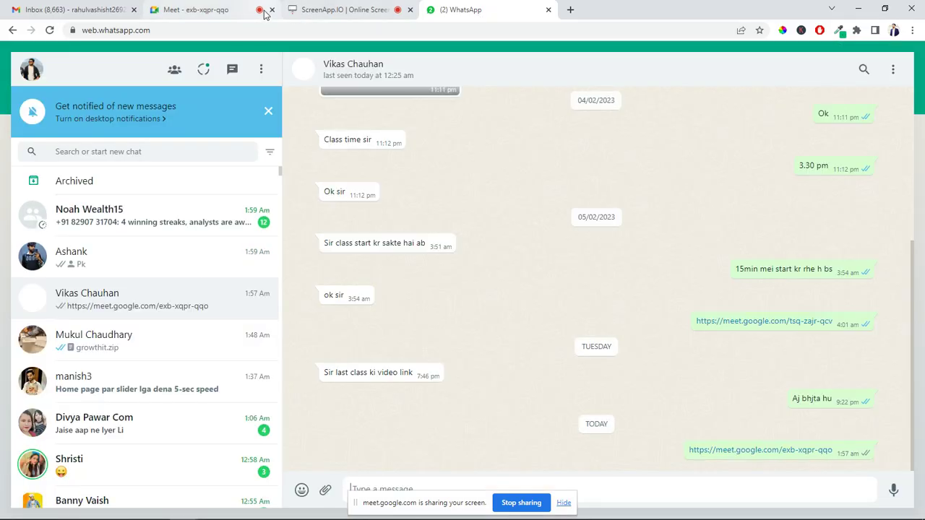
left_click(300, 9)
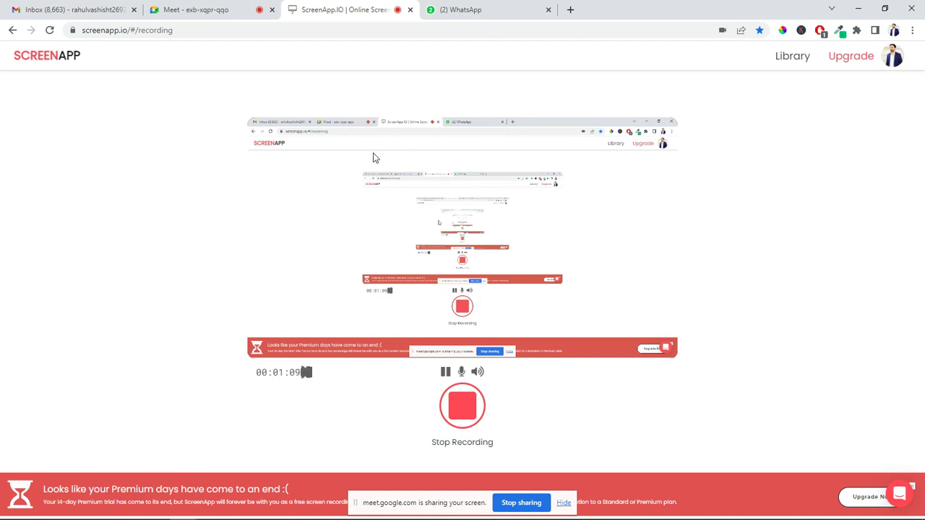
key("alt+Tab")
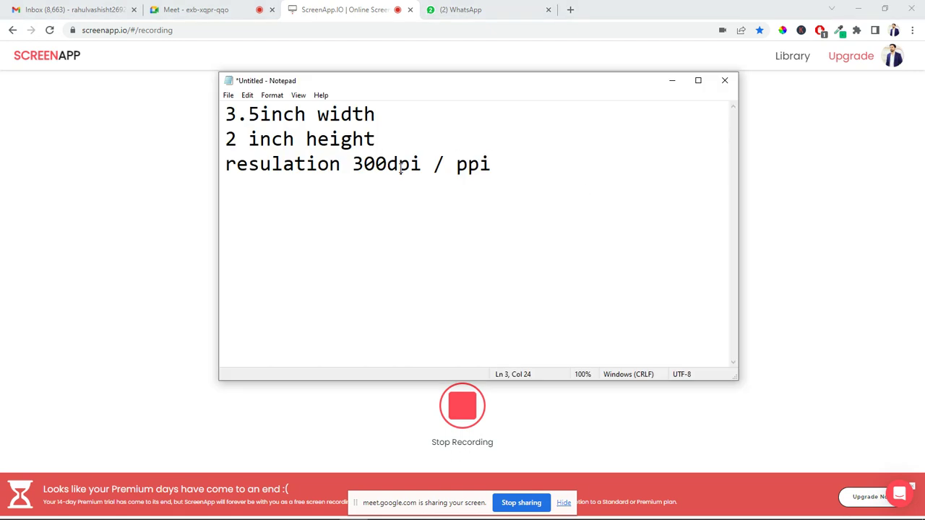
Highlight dpi and ppi in the resolution line, then switch to CorelDRAW's welcome screen
left_click_drag(466, 168, 492, 165)
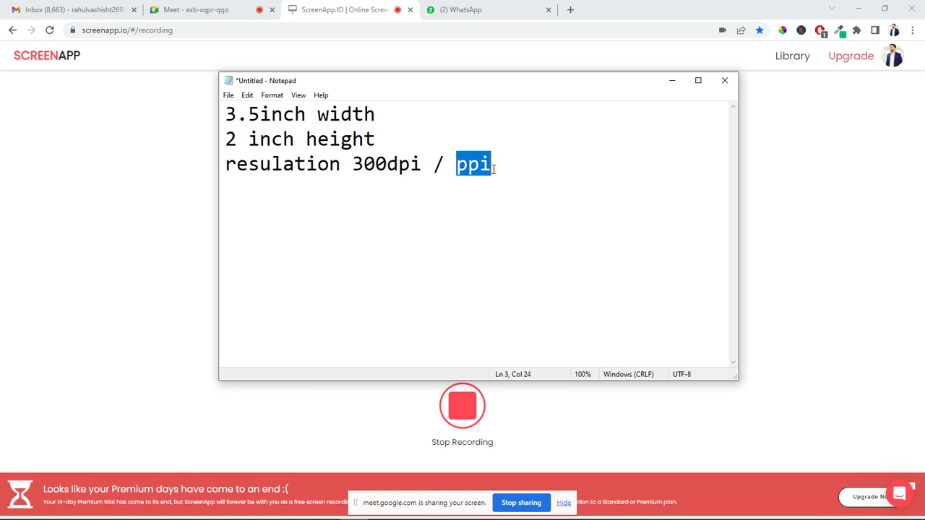
left_click(419, 166)
left_click_drag(415, 166, 390, 168)
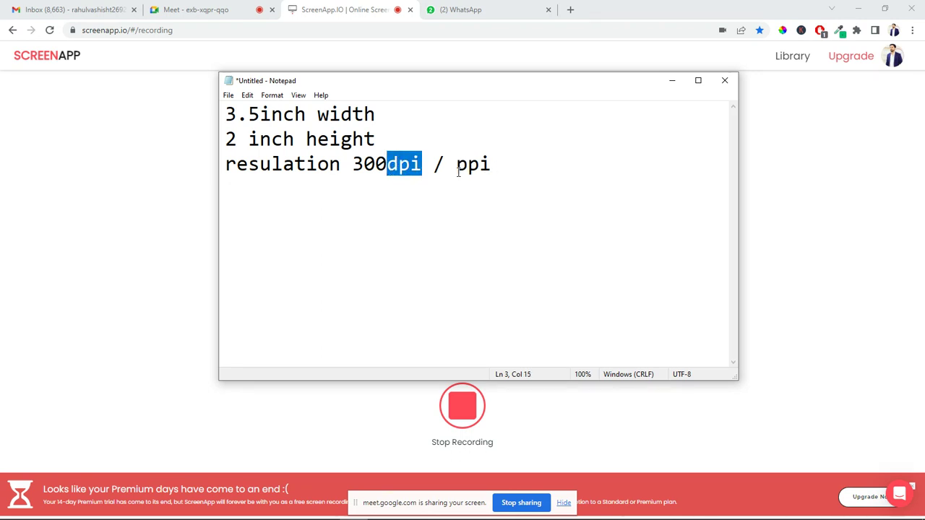
left_click_drag(456, 168, 494, 168)
left_click_drag(421, 165, 390, 167)
left_click_drag(455, 166, 521, 167)
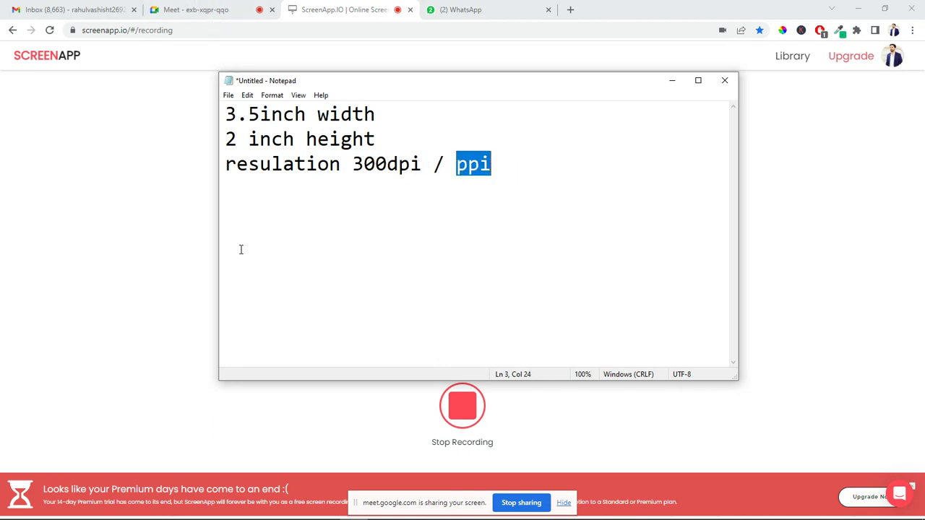
left_click(113, 239)
key("alt+Tab")
key("alt+Tab")
key("alt+Tab")
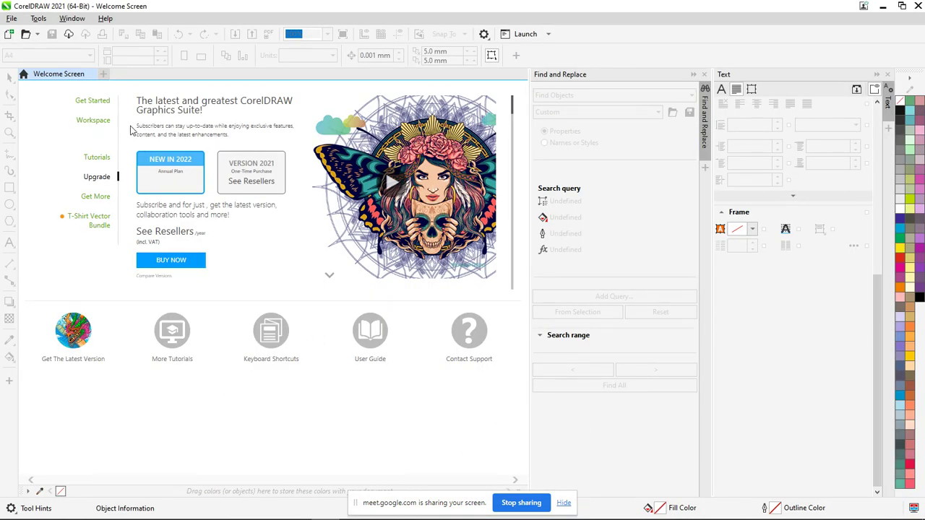
Create a new two-page document in inches, 3.5 wide by 2 high
left_click(12, 19)
left_click(31, 33)
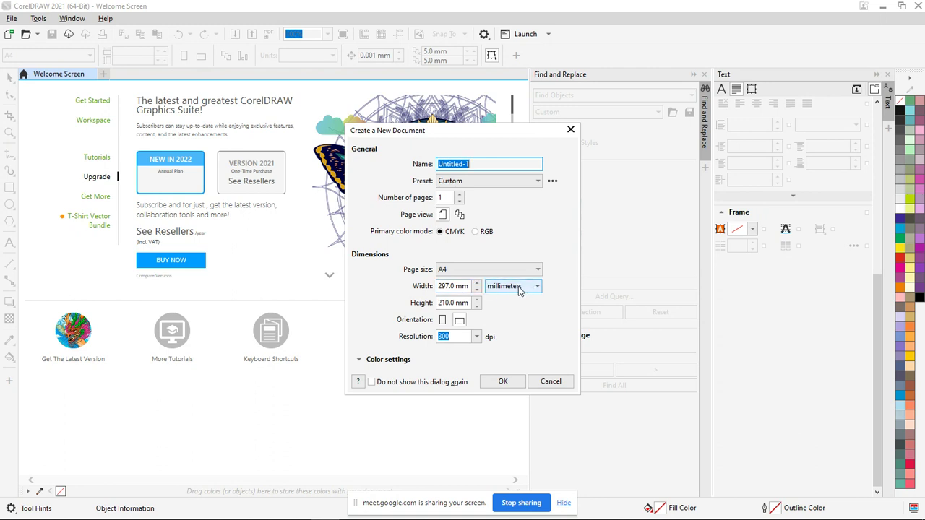
left_click(539, 288)
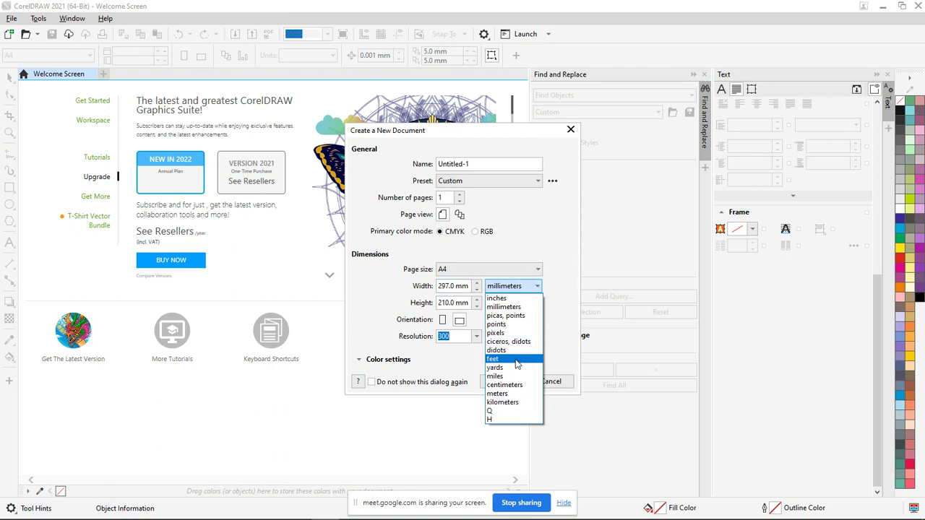
left_click(513, 298)
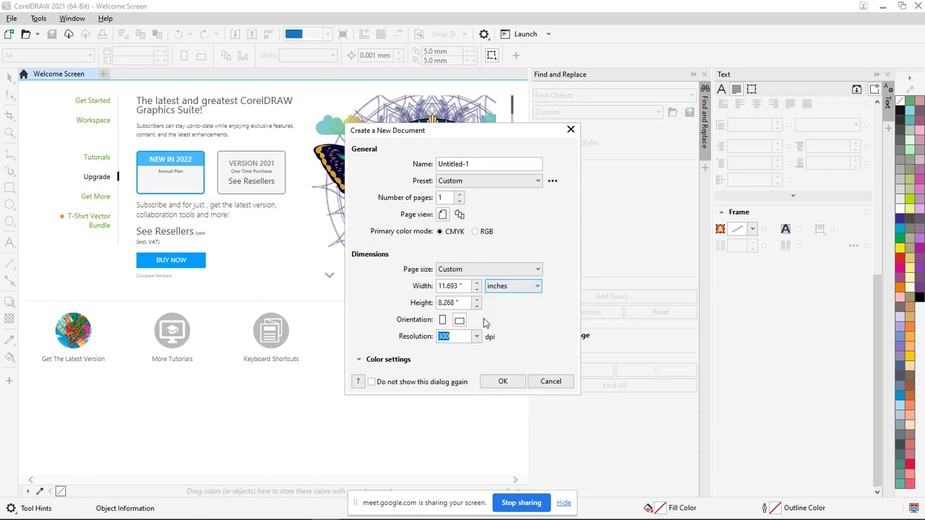
left_click_drag(460, 285, 443, 287)
type("3.5")
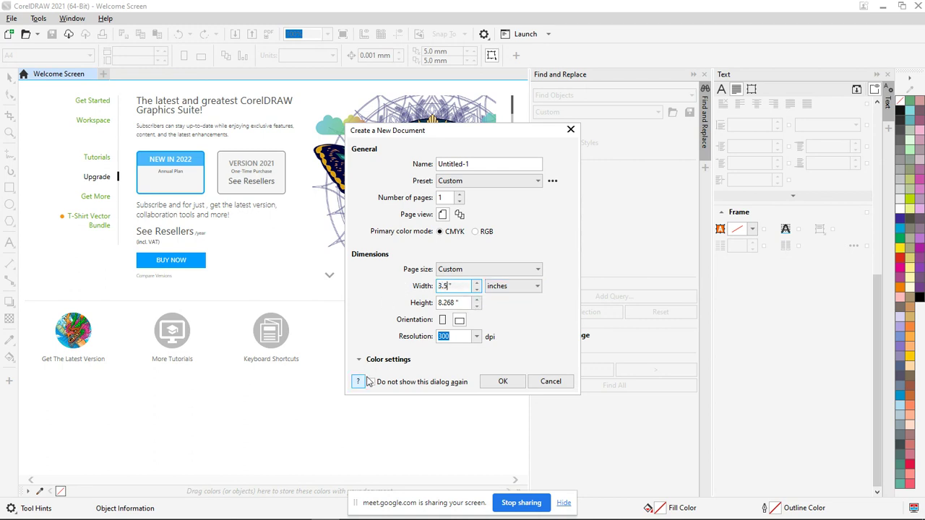
left_click_drag(455, 304, 440, 305)
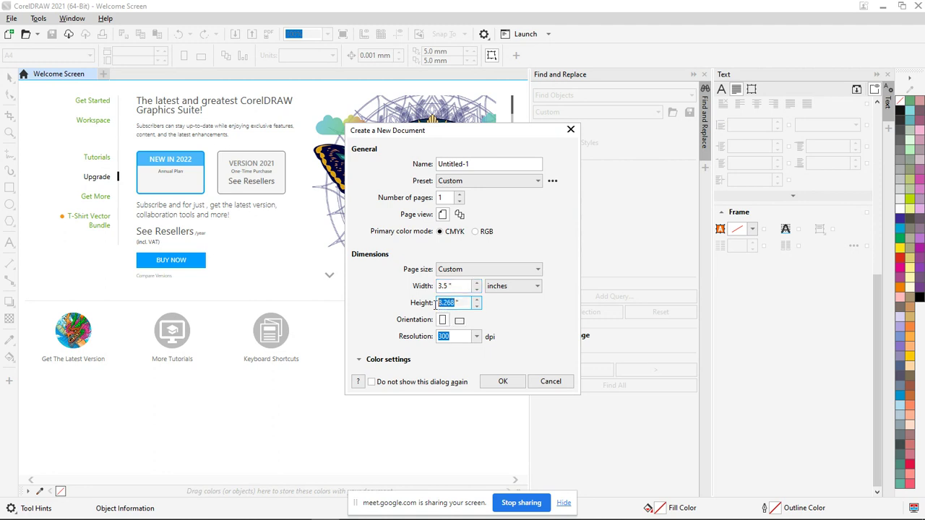
type("2")
left_click(459, 194)
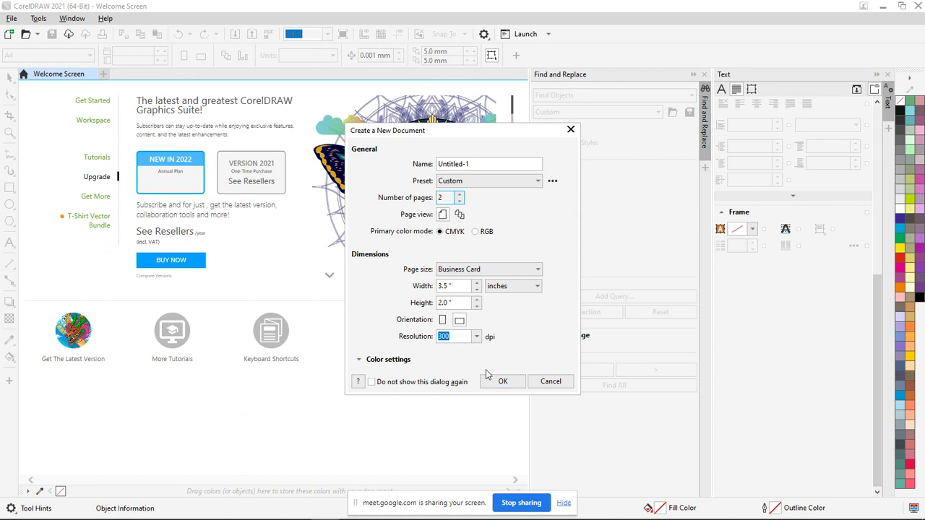
left_click(487, 379)
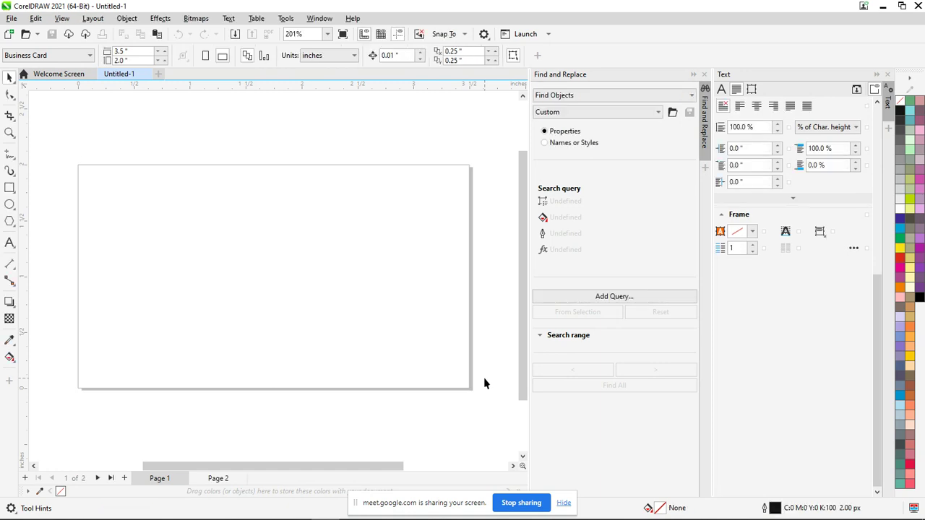
Close the Find and Replace panel and bring the Notepad notes back to the front
left_click(705, 75)
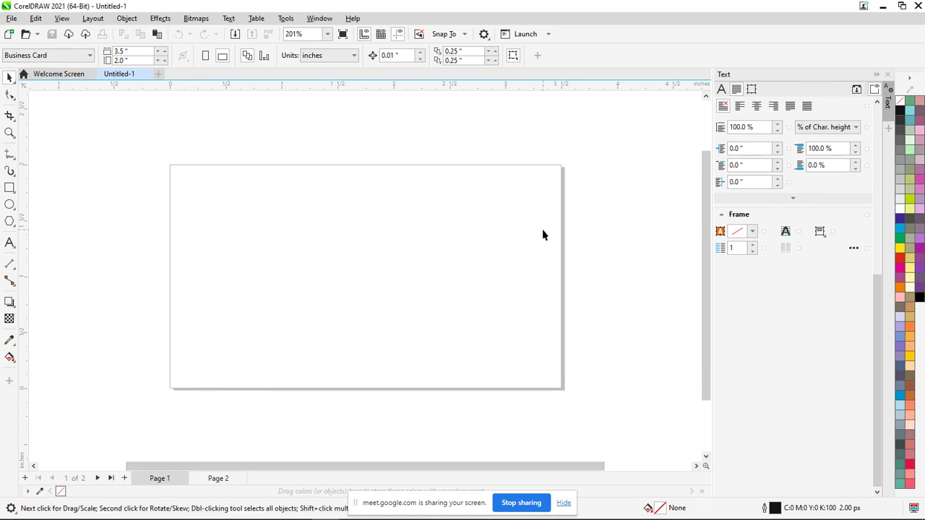
left_click(9, 190)
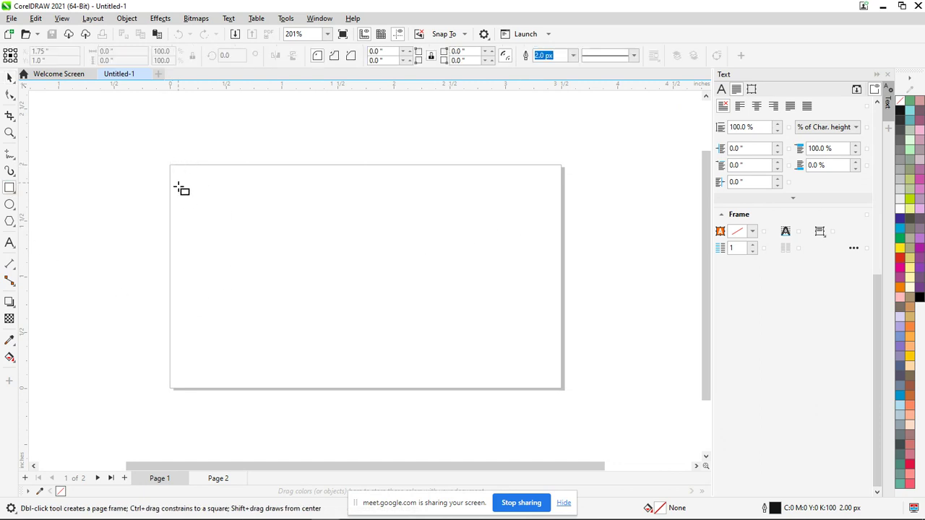
key("alt+Tab")
key("alt+Tab")
key("alt+Tab")
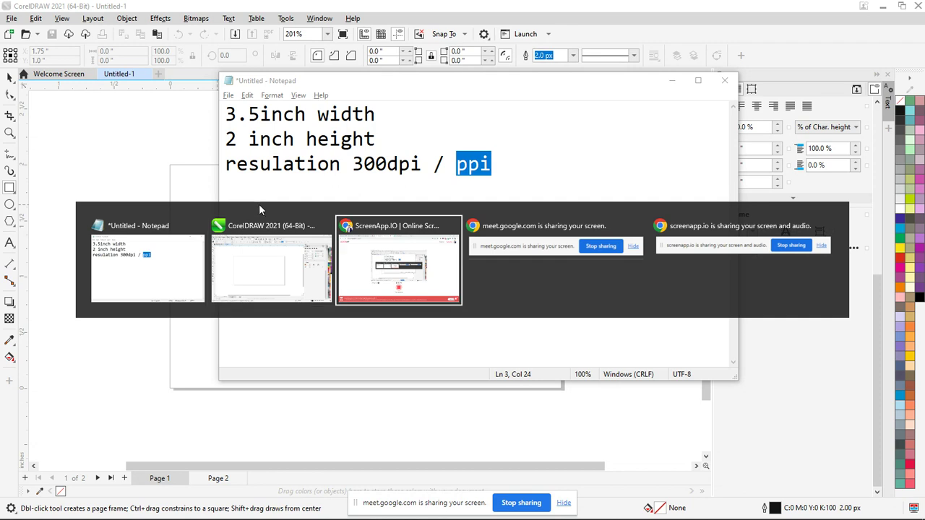
Search Google Images for 'visiting card' designs
left_click(571, 9)
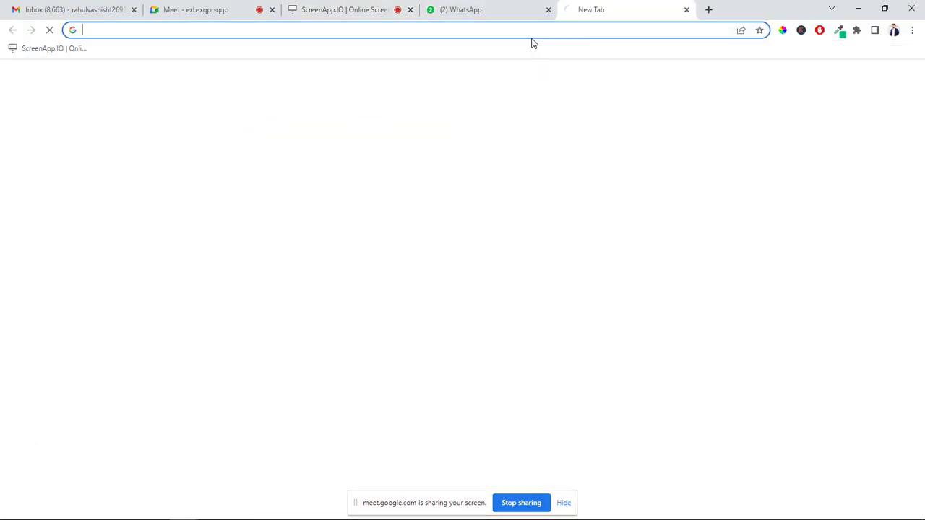
type("visi")
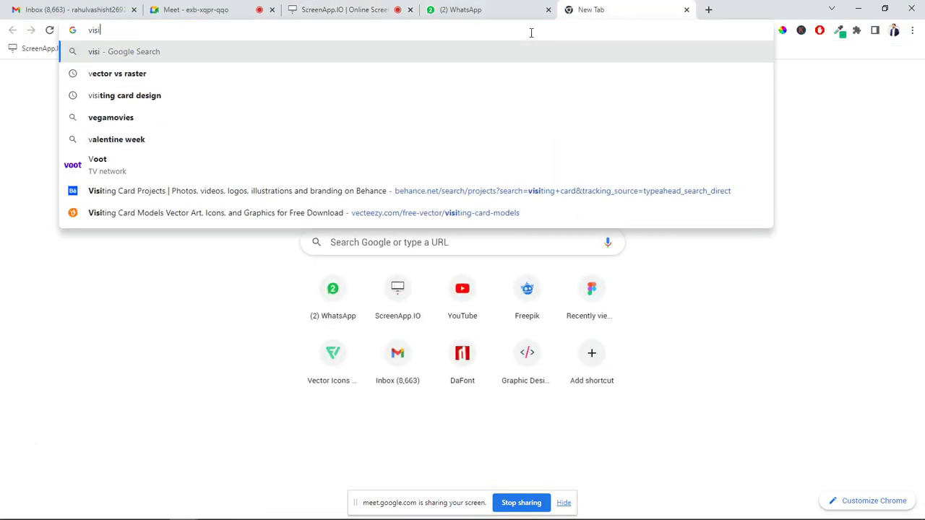
type("ting card")
key("Return")
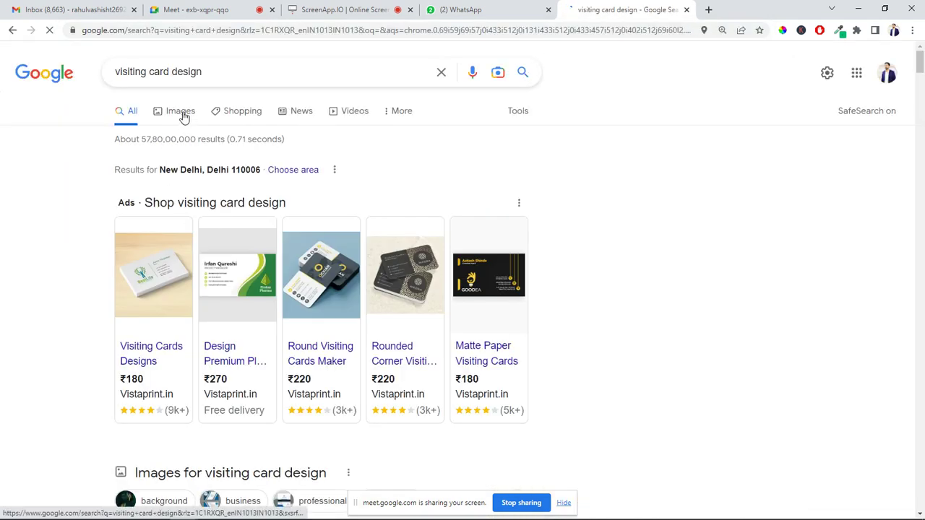
left_click(184, 118)
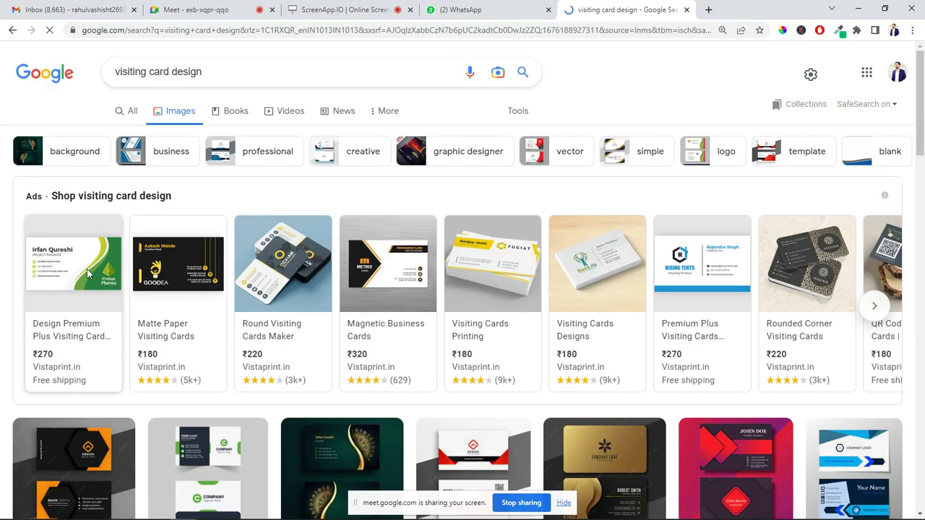
Open the green visiting card ad, return to the results, and call up its link options
left_click(87, 273)
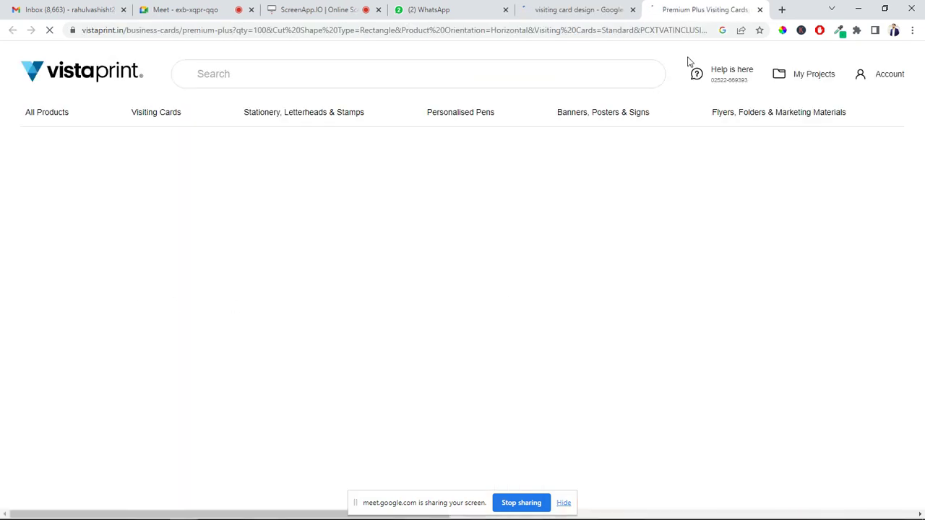
scroll(463, 291, "down", 10)
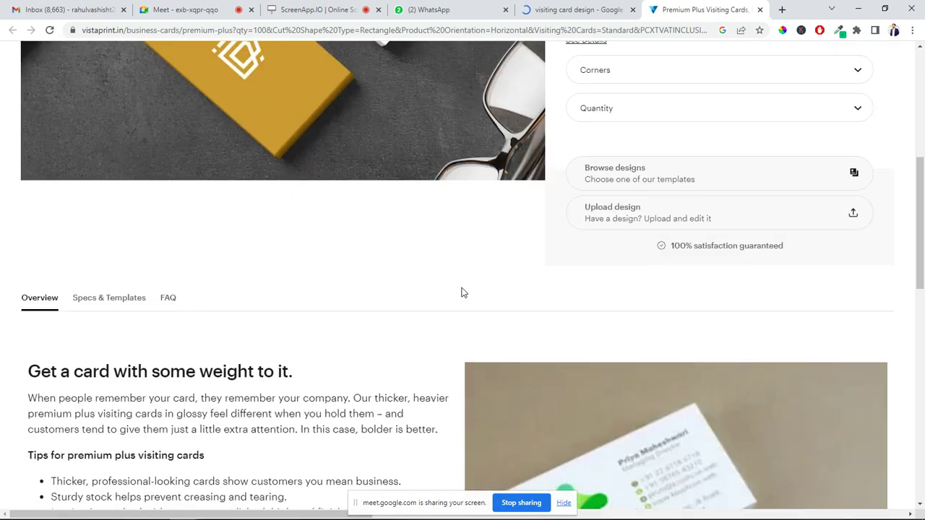
scroll(613, 144, "down", 5)
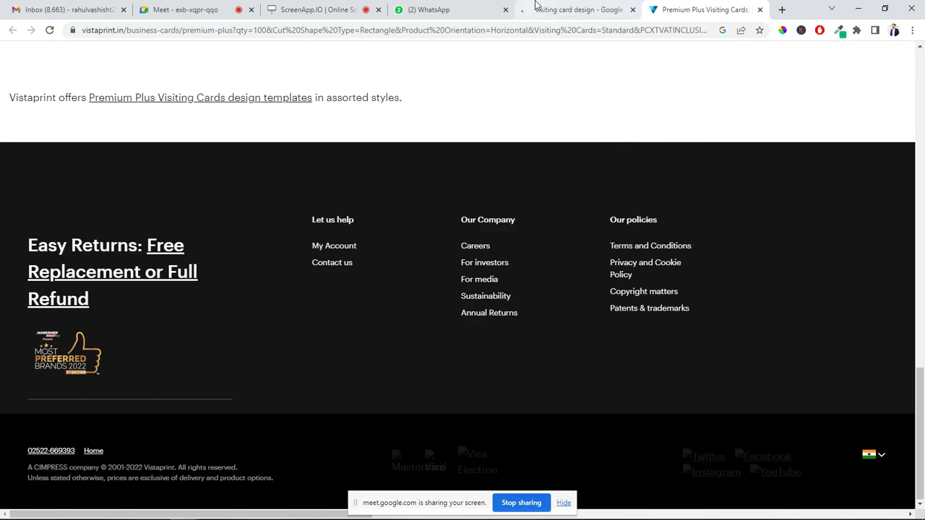
left_click(562, 10)
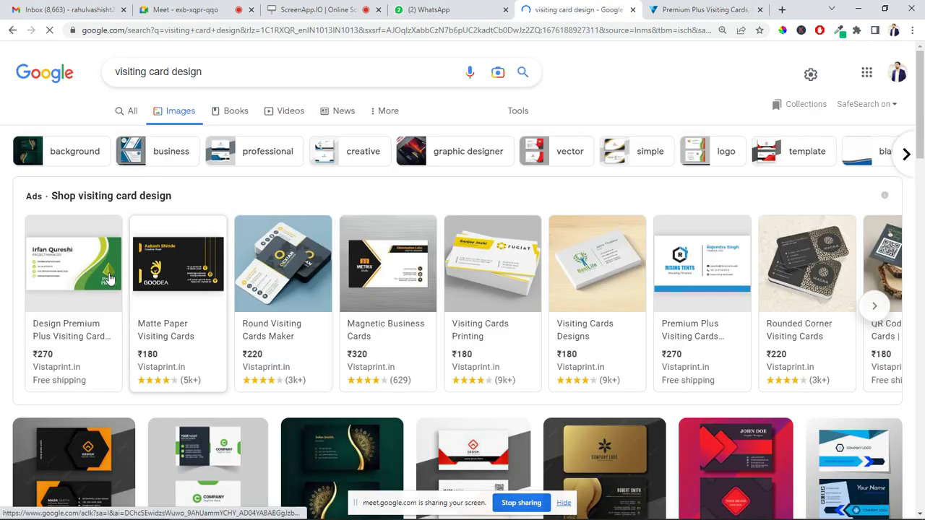
right_click(85, 274)
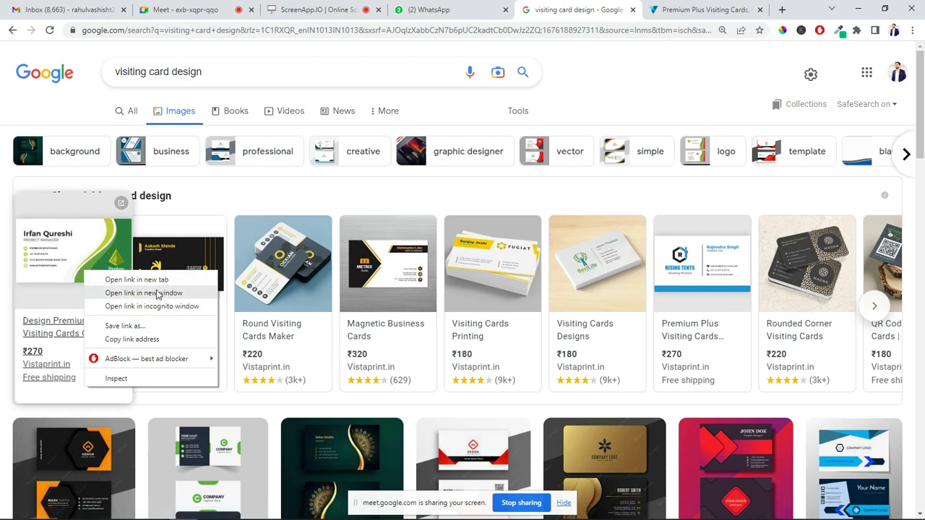
right_click(64, 272)
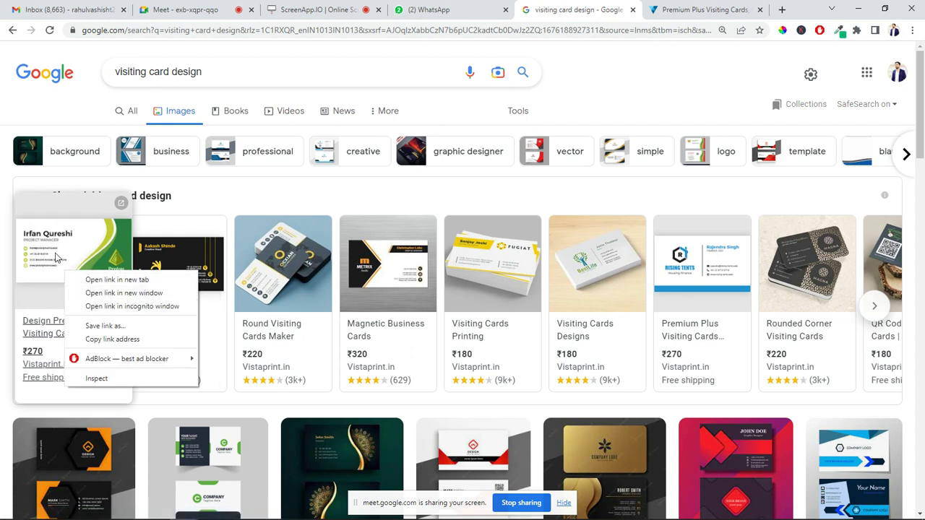
right_click(53, 251)
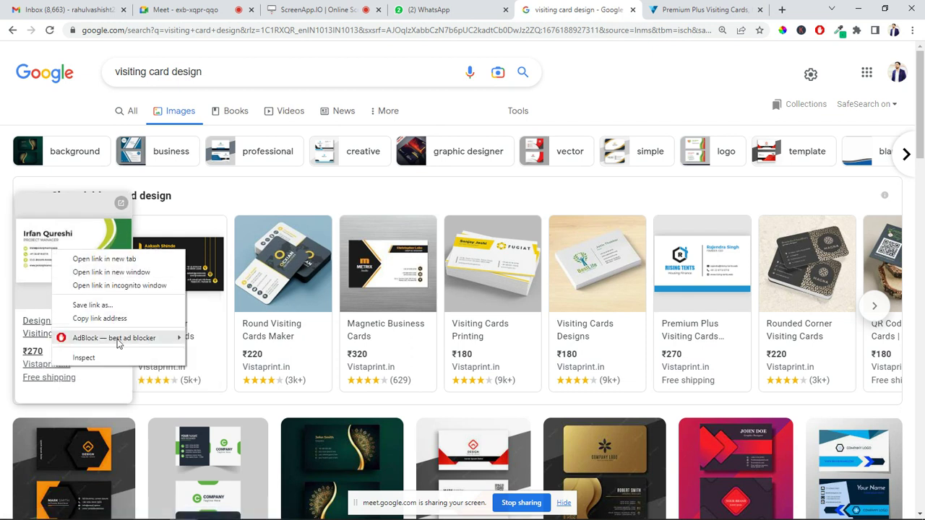
left_click(7, 289)
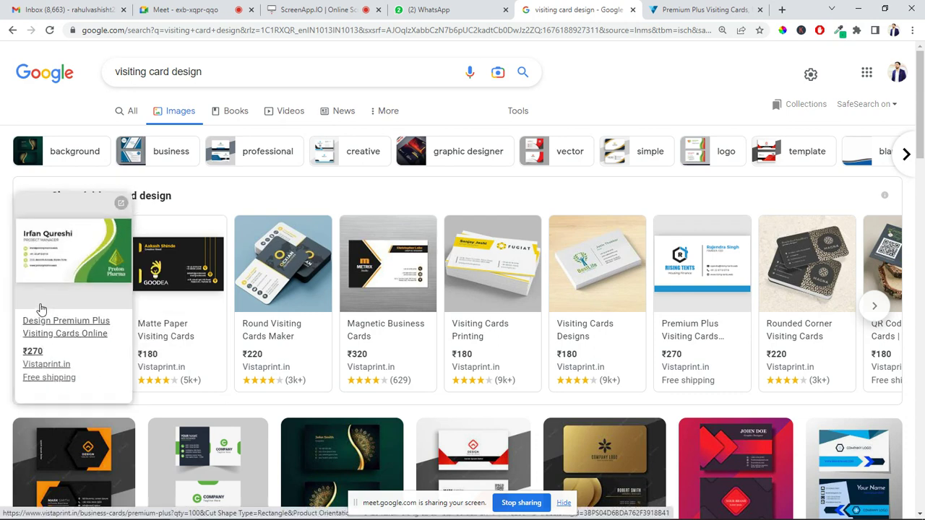
Scroll the results back to the green Proton Pharma card as the reference
scroll(41, 310, "down", 10)
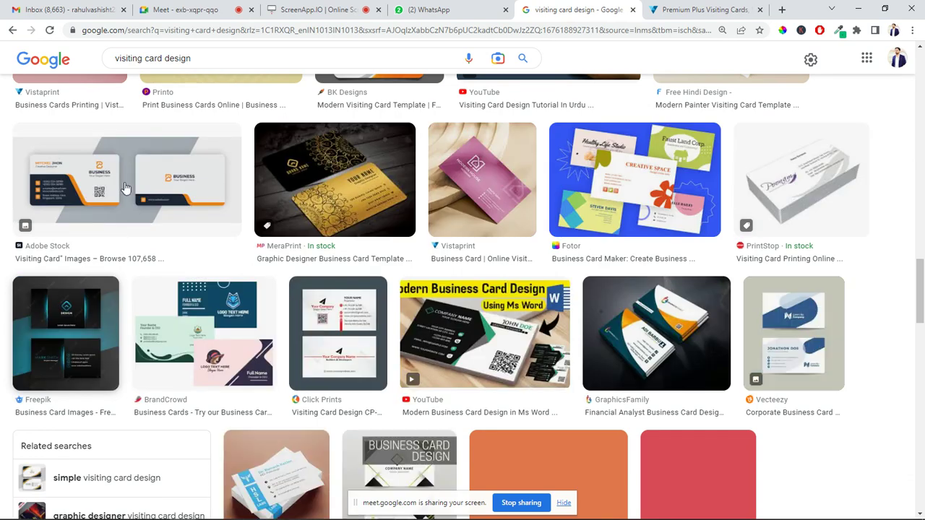
scroll(126, 187, "up", 10)
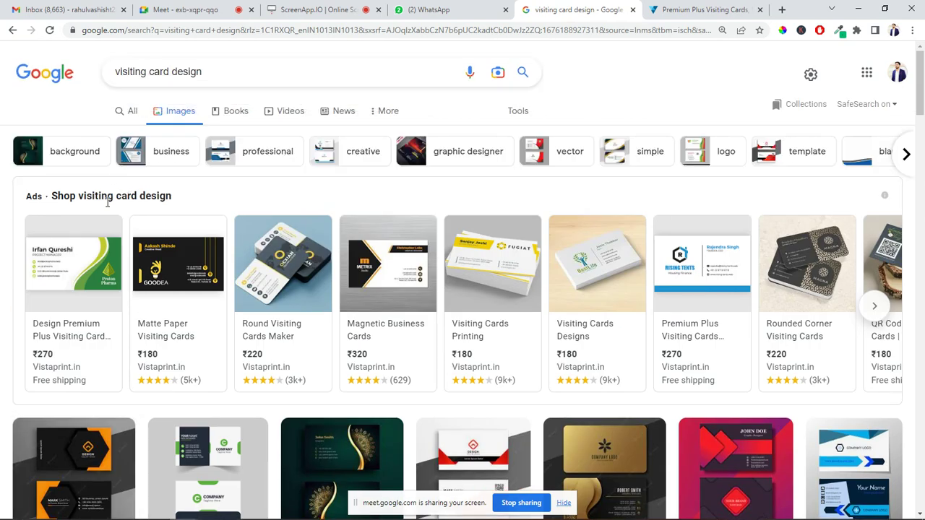
scroll(109, 210, "down", 2)
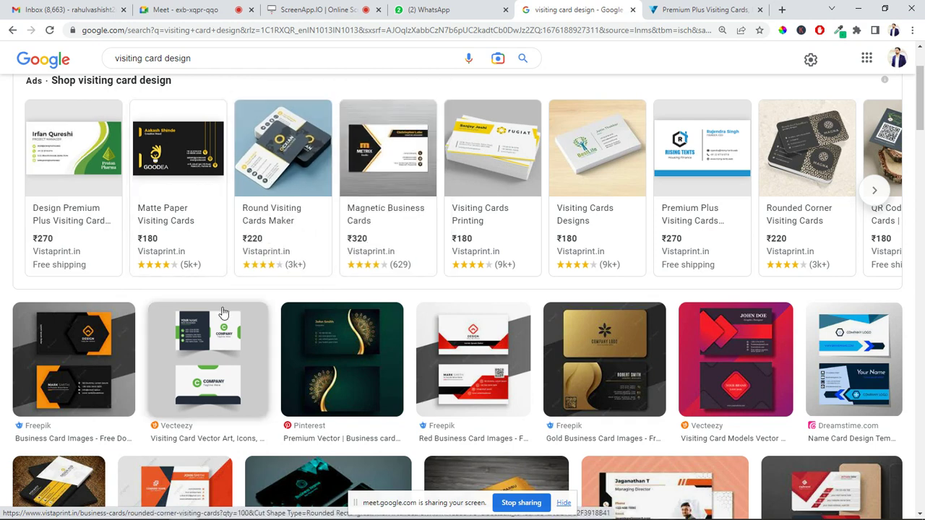
scroll(241, 307, "down", 3)
scroll(240, 306, "up", 5)
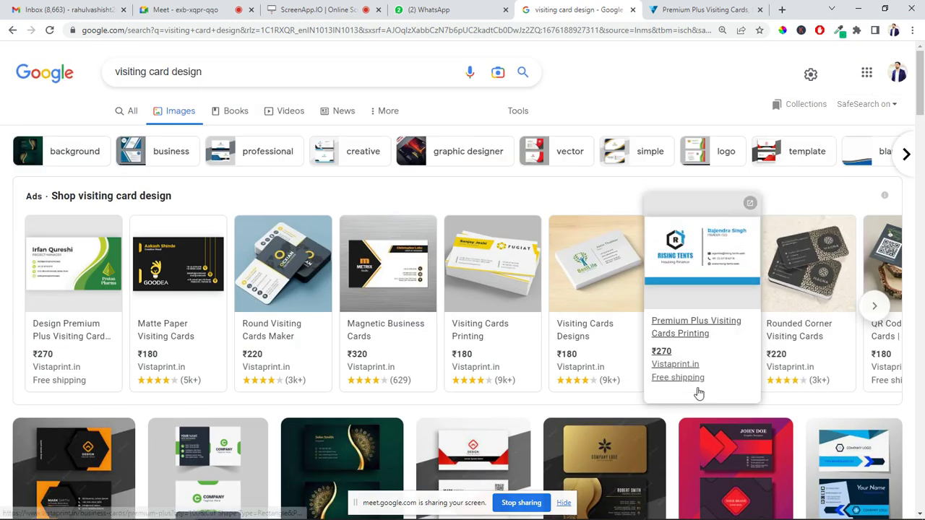
scroll(680, 398, "down", 1)
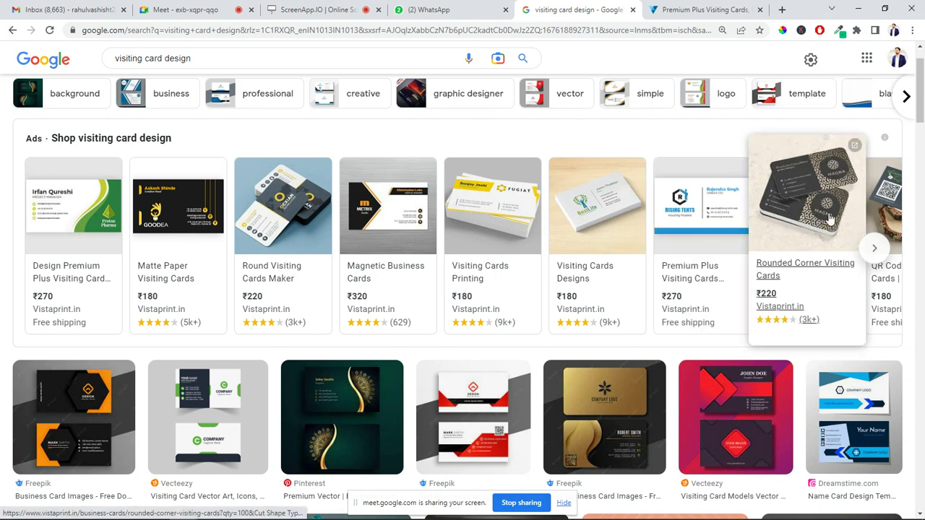
mouse_move(886, 211)
mouse_move(592, 227)
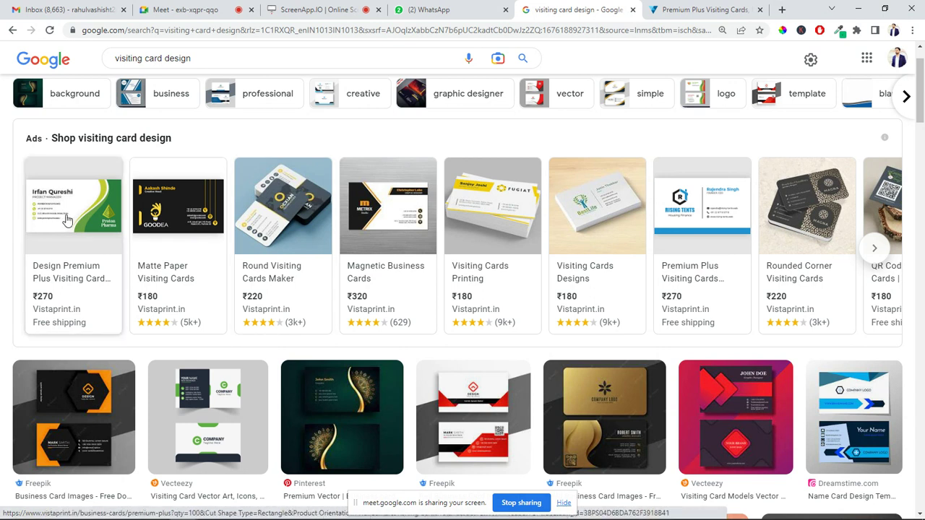
mouse_move(59, 226)
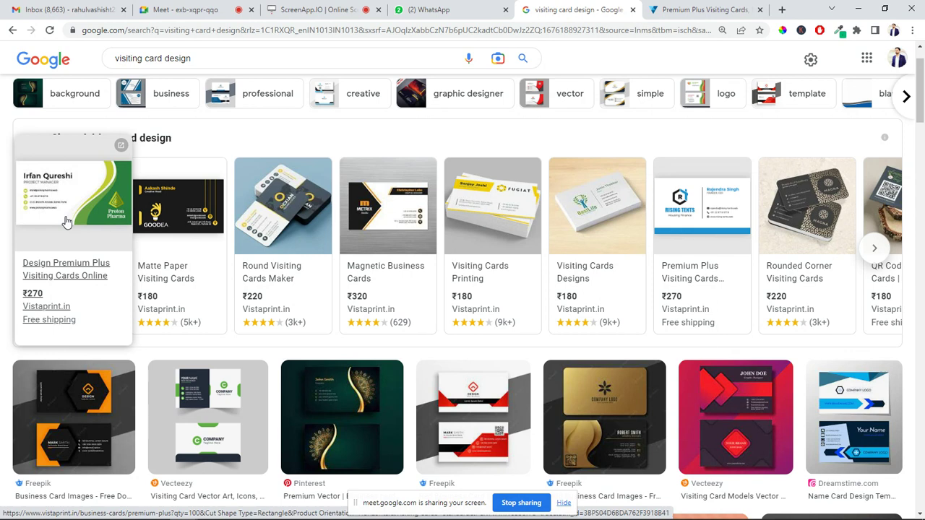
Paste the results screenshot into CorelDRAW and crop it to the green Proton Pharma card
key("alt+Tab")
key("alt+Tab")
key("alt+Tab")
key("ctrl+v")
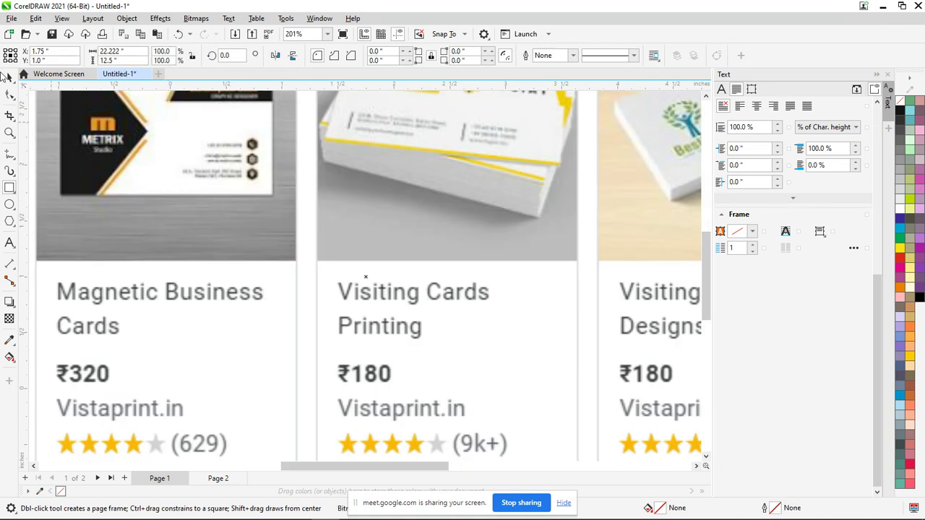
left_click(10, 78)
mouse_move(71, 137)
left_mouse_down()
mouse_move(415, 289)
mouse_move(510, 345)
mouse_move(148, 266)
mouse_move(345, 221)
mouse_move(434, 324)
mouse_move(419, 275)
mouse_move(446, 311)
mouse_move(457, 361)
mouse_move(446, 343)
left_mouse_up()
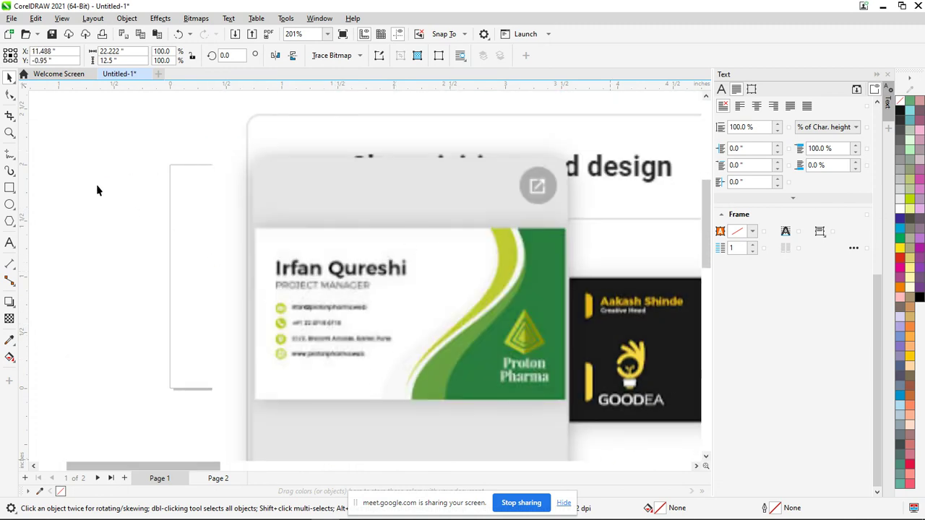
left_click(11, 116)
left_click_drag(256, 229, 565, 399)
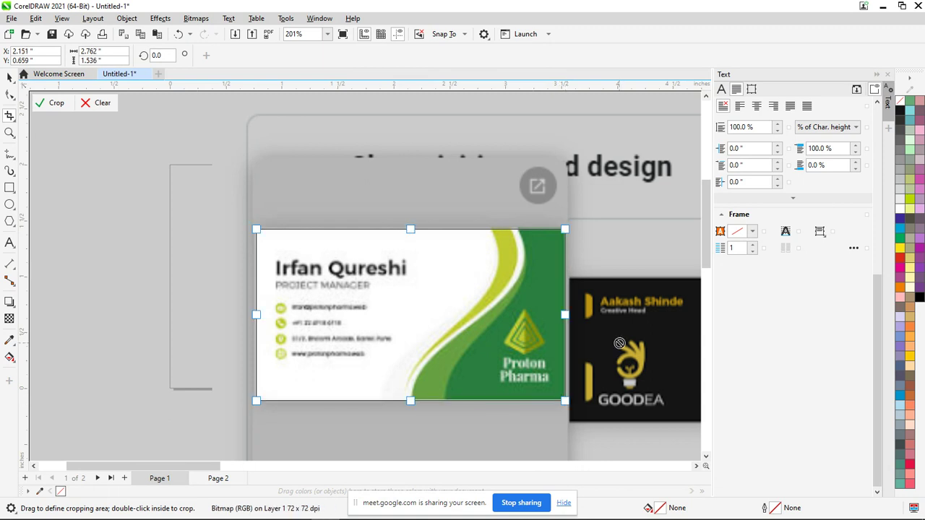
key("Return")
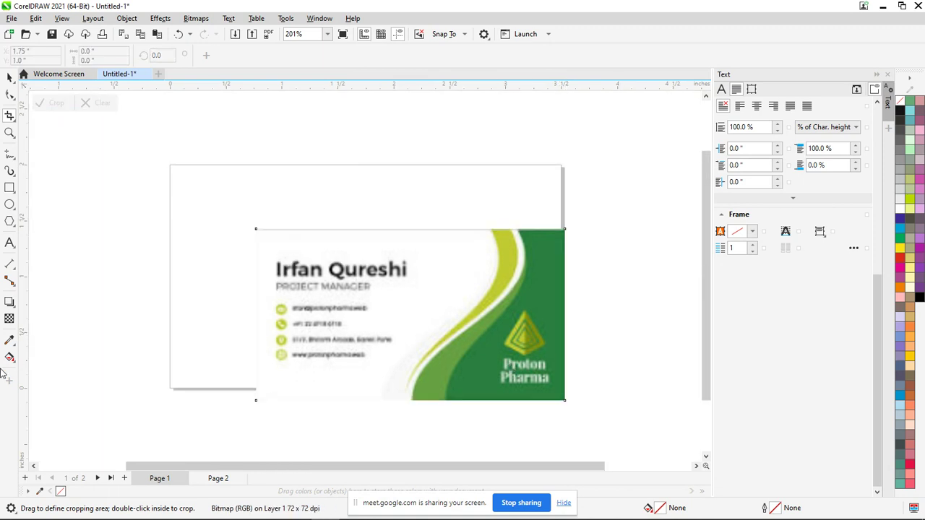
Place the cropped reference card to the left of the blank page
left_click(9, 76)
left_click_drag(524, 339, 629, 224)
left_click_drag(534, 209, 639, 327)
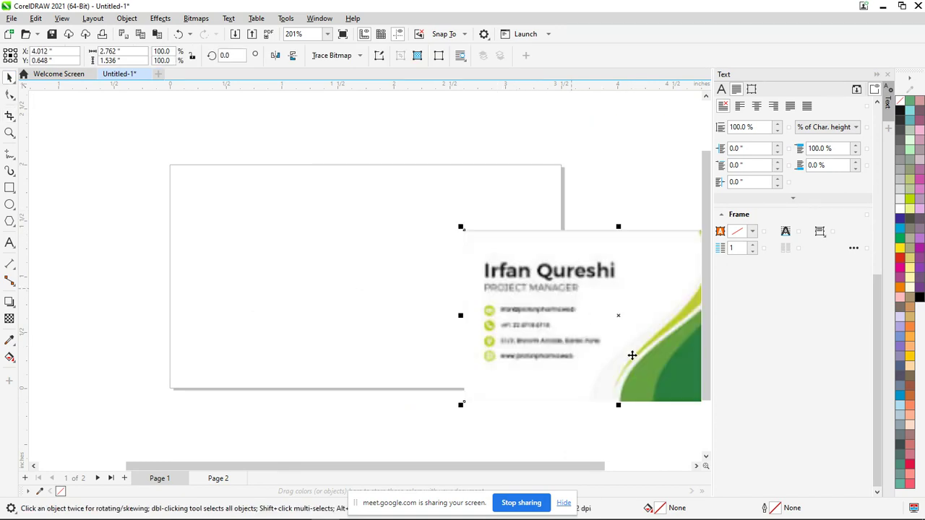
scroll(550, 345, "down", 3)
left_click_drag(541, 318, 347, 162)
left_click_drag(376, 149, 231, 267)
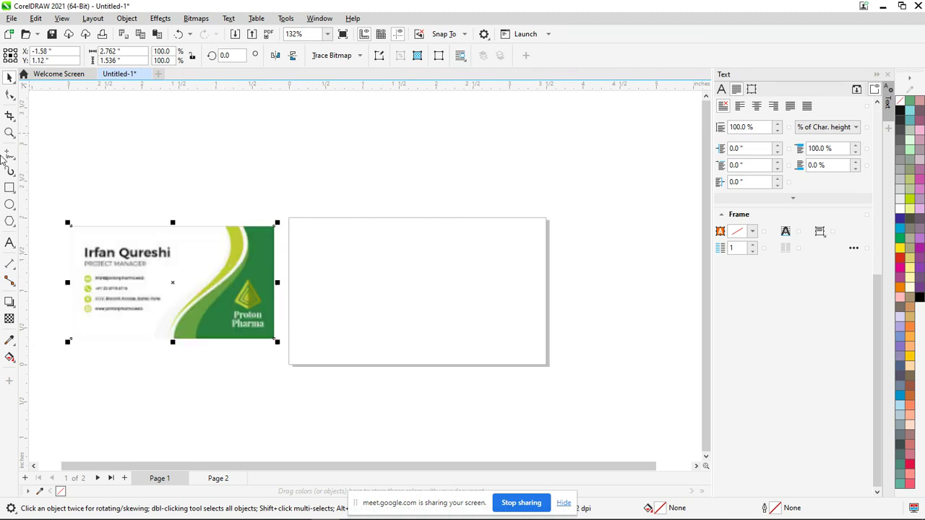
left_click(9, 187)
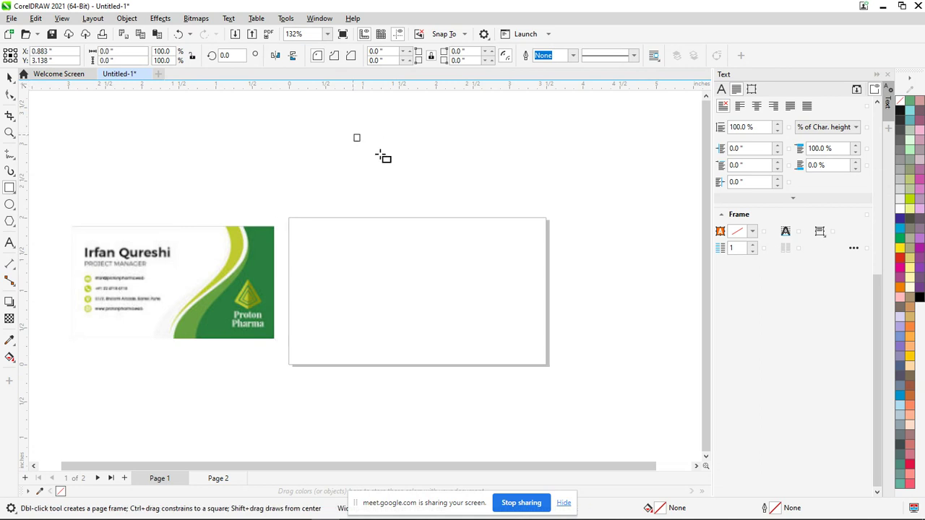
Draw a rectangle, size it to 3.5 × 2 inches, and centre it on the page
left_click_drag(352, 133, 408, 177)
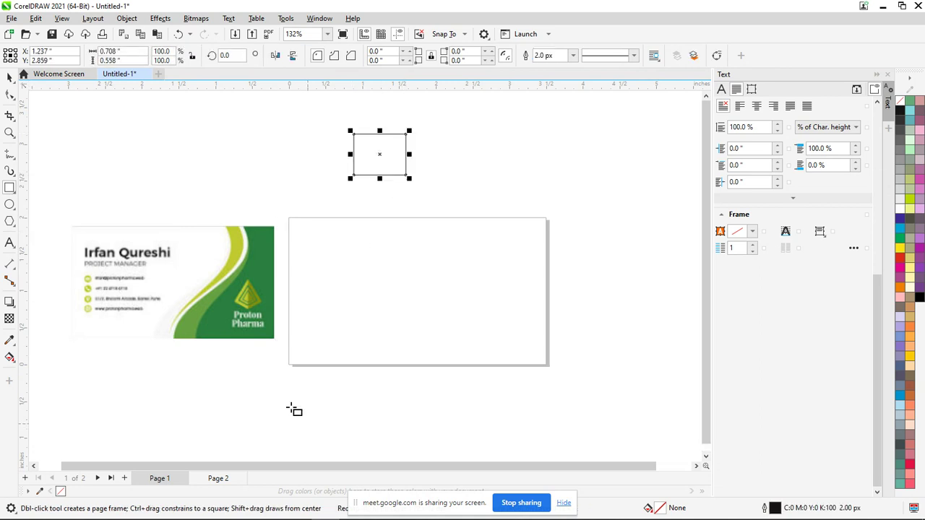
left_click(120, 53)
double_click(118, 52)
type("3.5")
key("Tab")
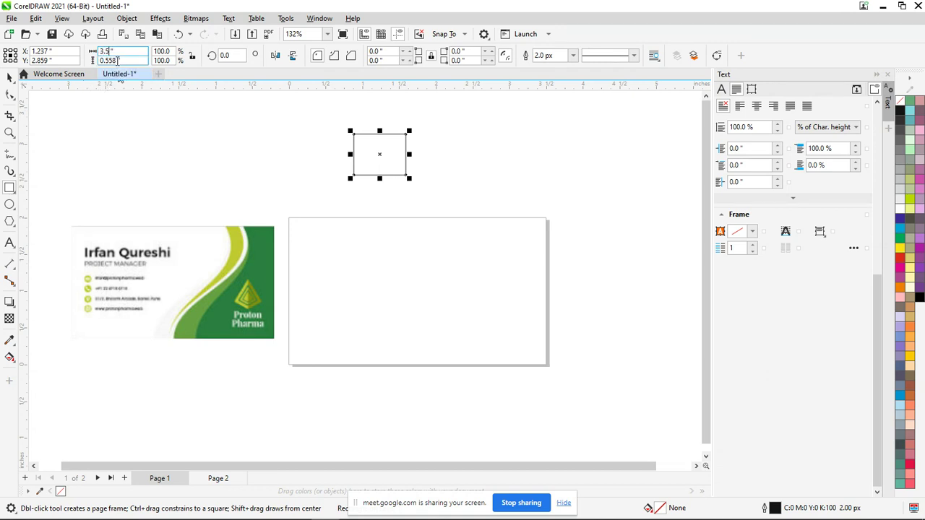
type("2")
key("Return")
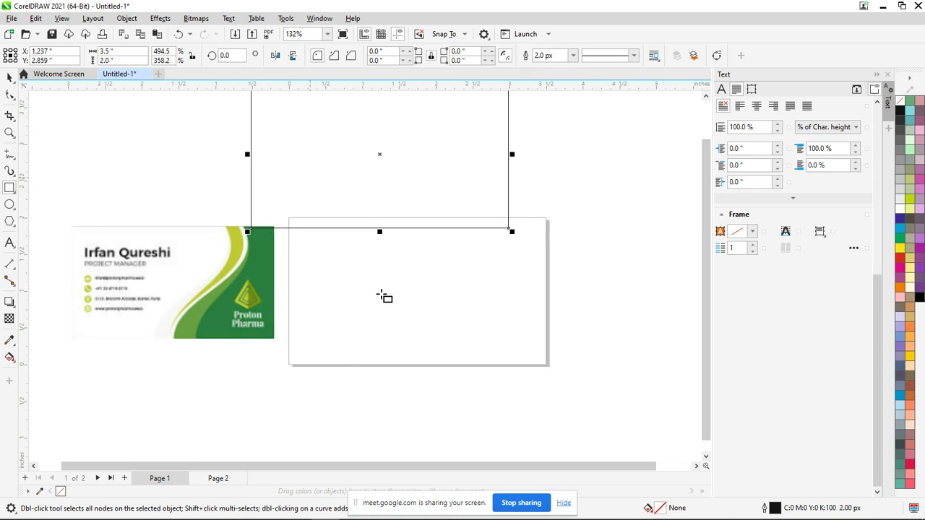
key("p")
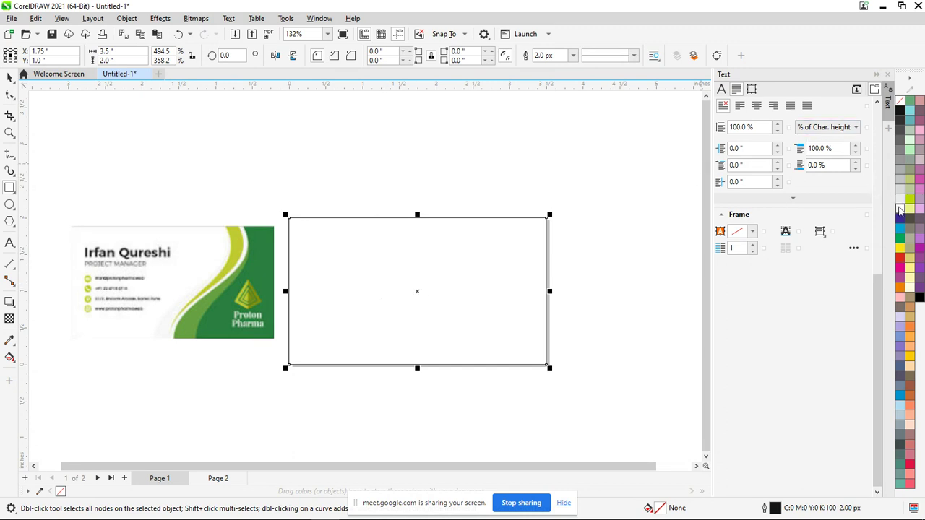
Give the card rectangle a white fill and no outline, after briefly trying yellow
left_click(901, 210)
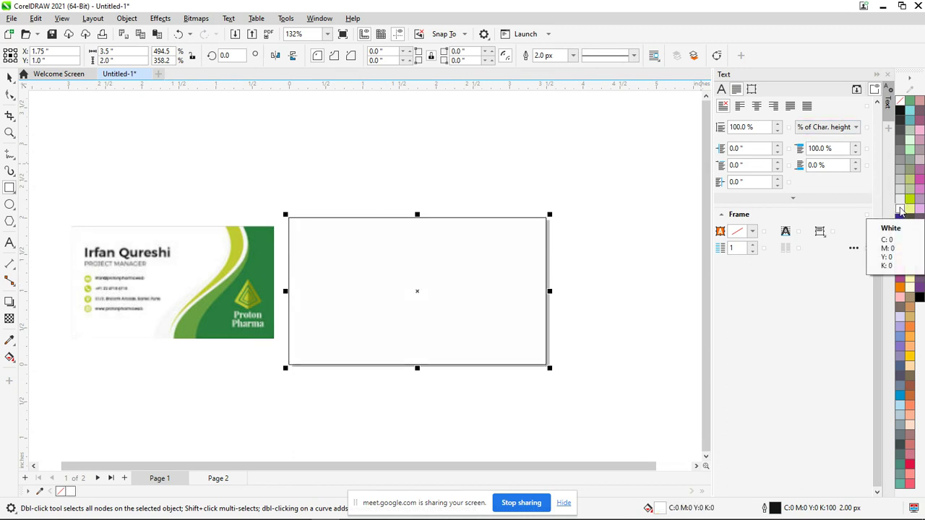
right_click(902, 105)
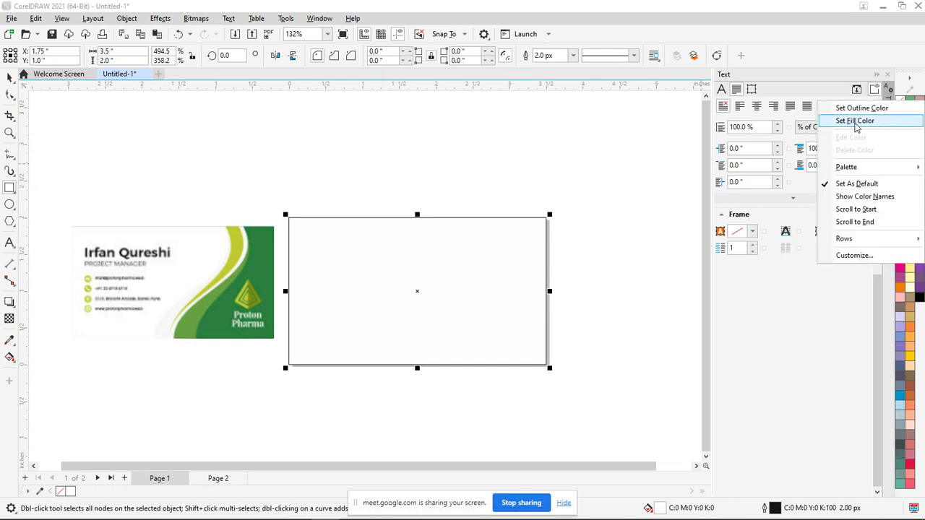
left_click(864, 108)
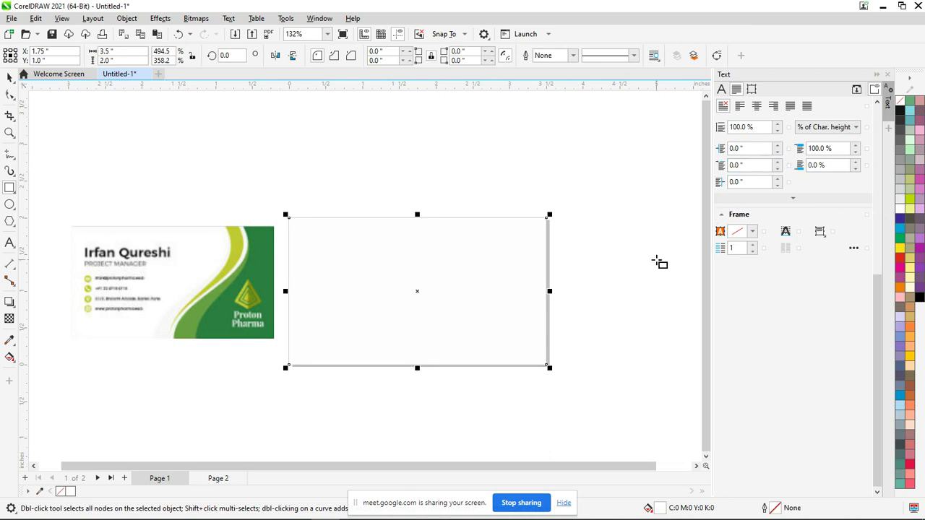
left_click(902, 250)
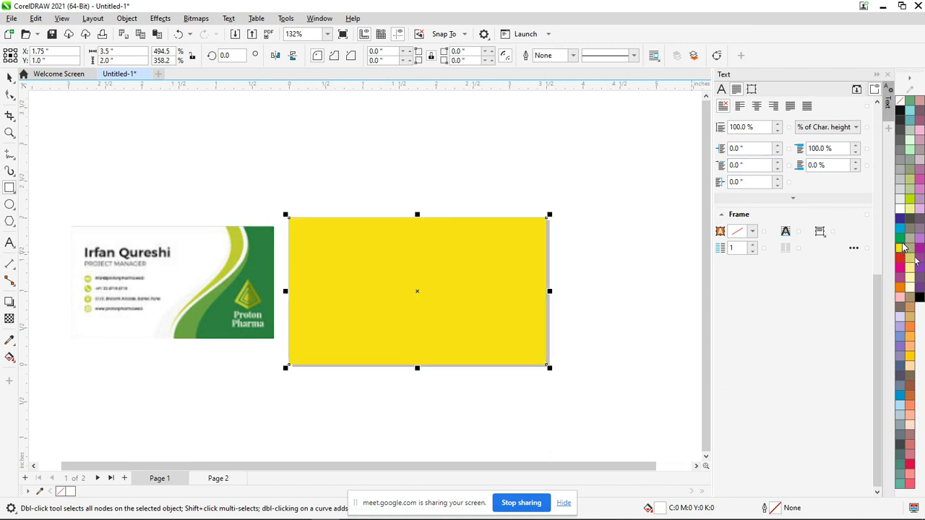
left_click(901, 208)
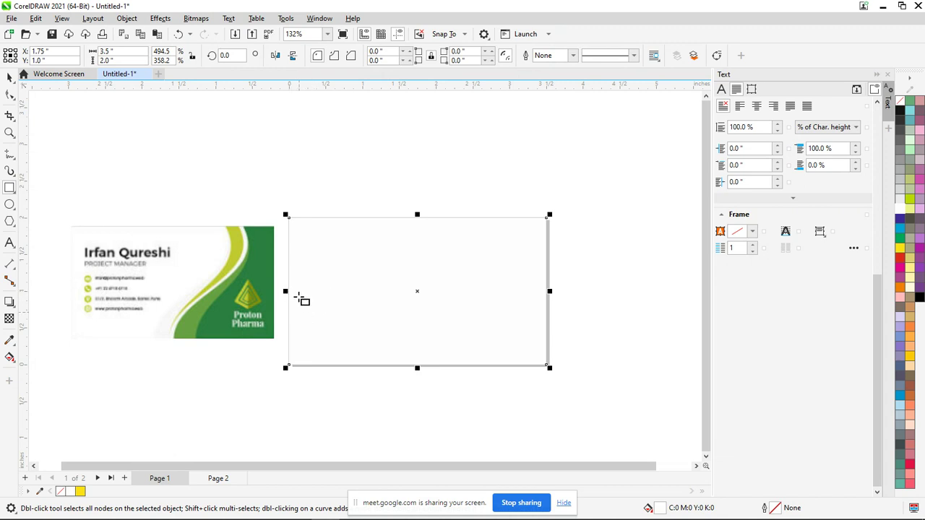
Make a narrow strip along the card's right edge, filled with the reference green #2A7E40
left_click(291, 295)
left_click_drag(290, 295, 473, 276)
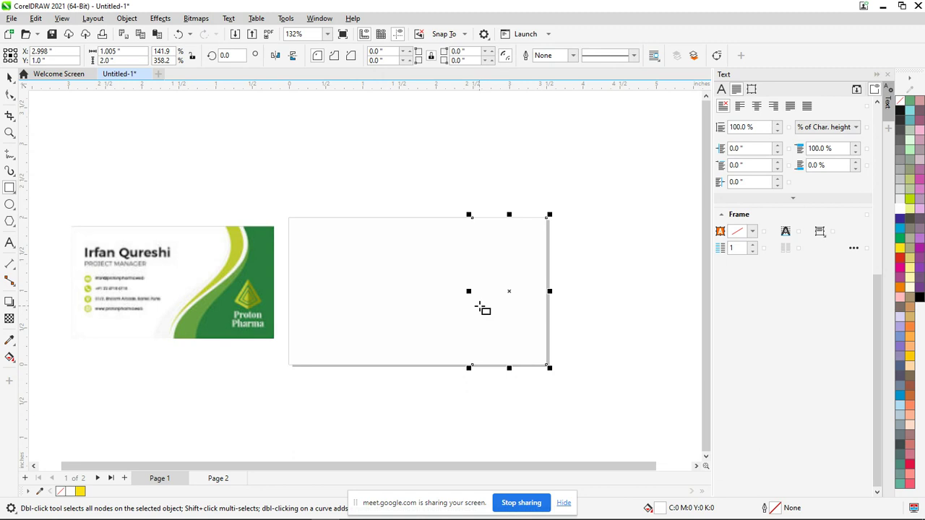
key("i")
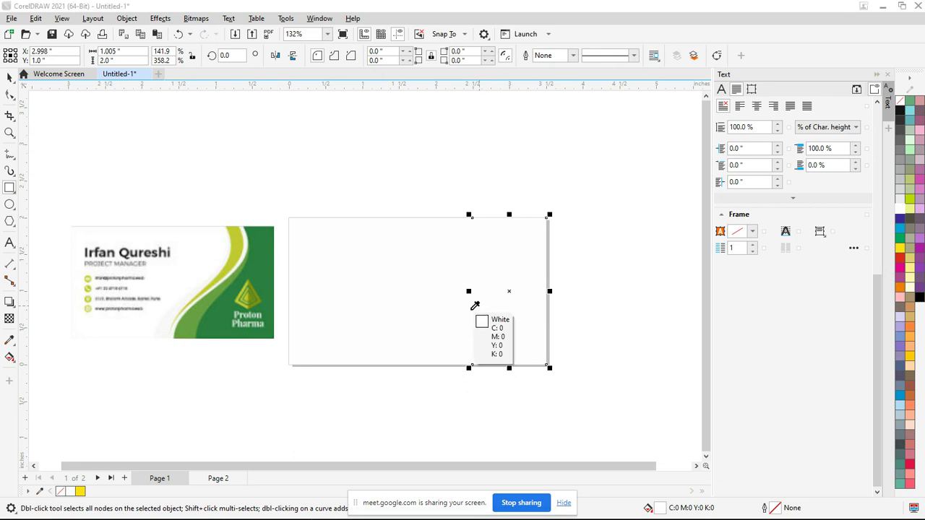
left_click(269, 252)
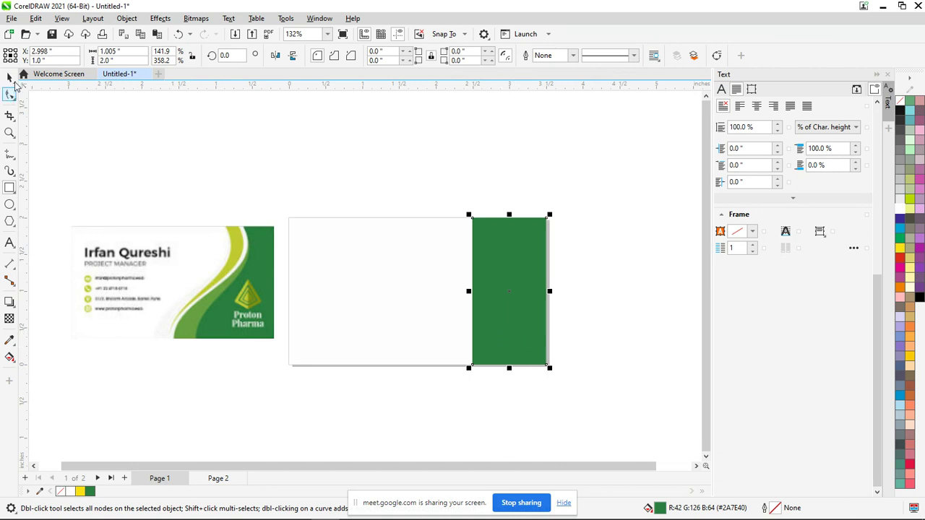
left_click(10, 78)
left_click(418, 303)
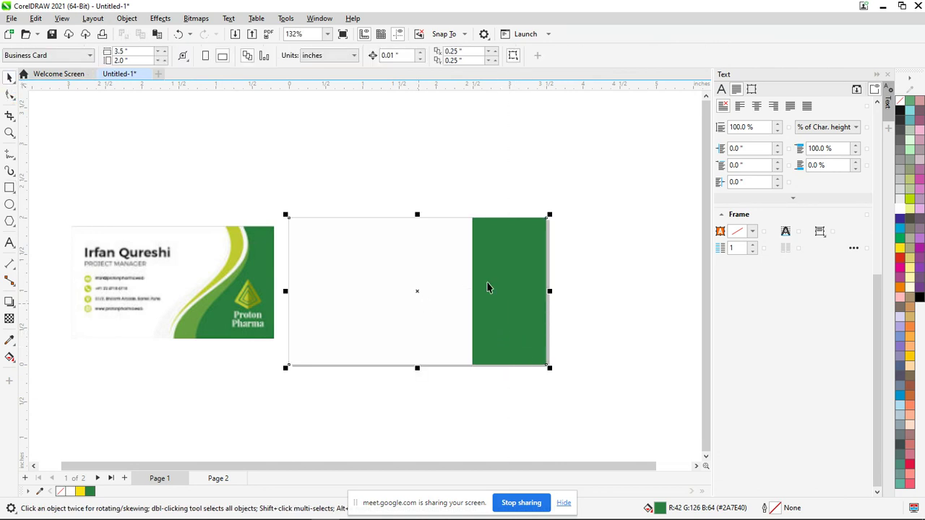
left_click(491, 303)
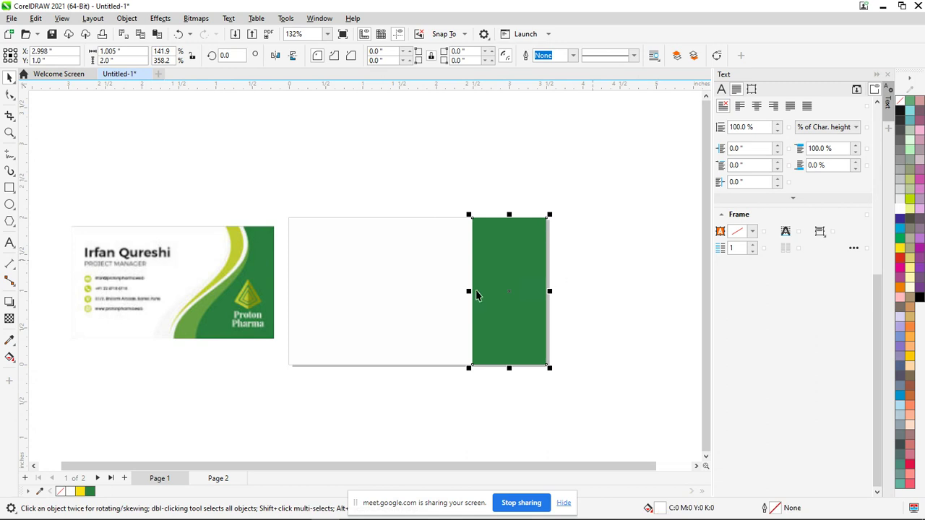
left_click(220, 237)
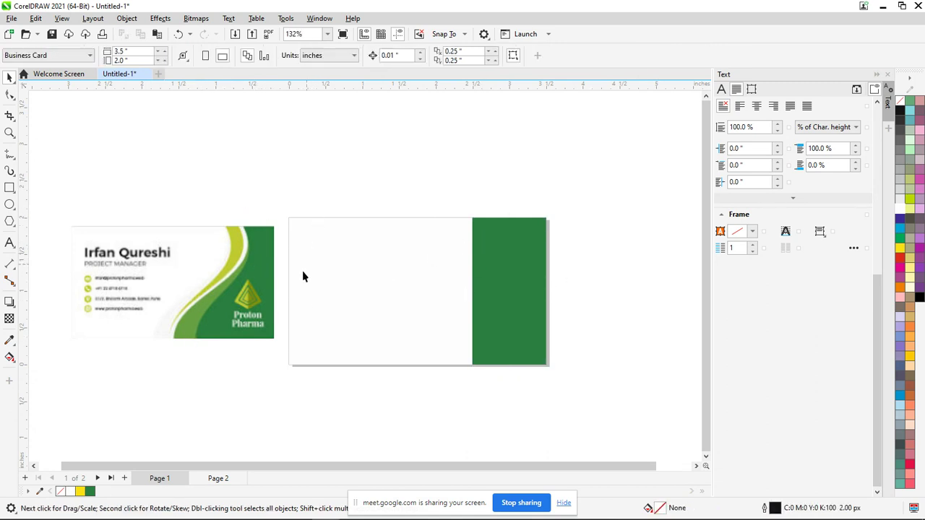
left_click(506, 230)
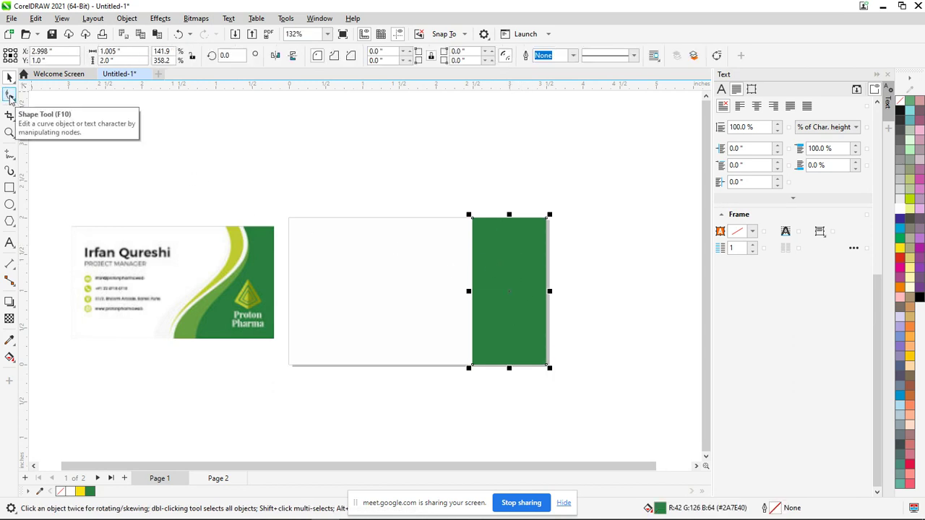
left_click(13, 96)
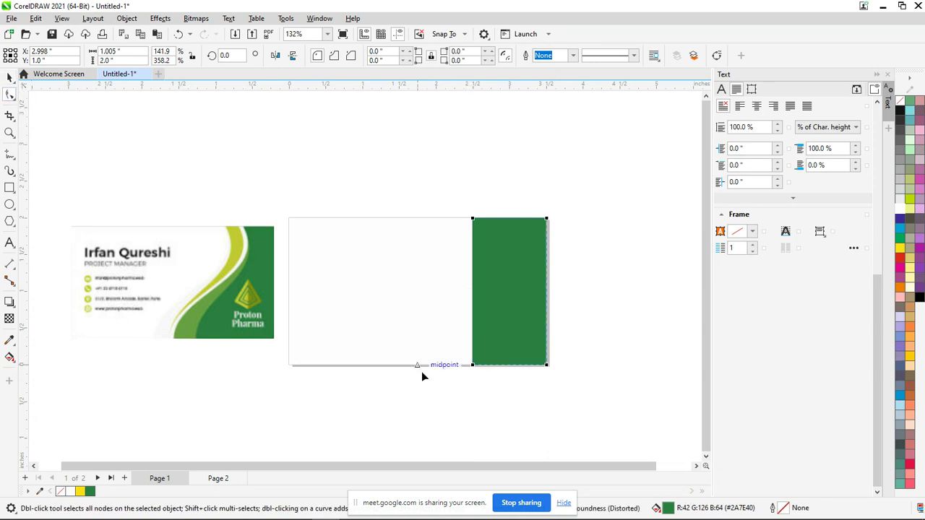
left_click_drag(473, 214, 475, 232)
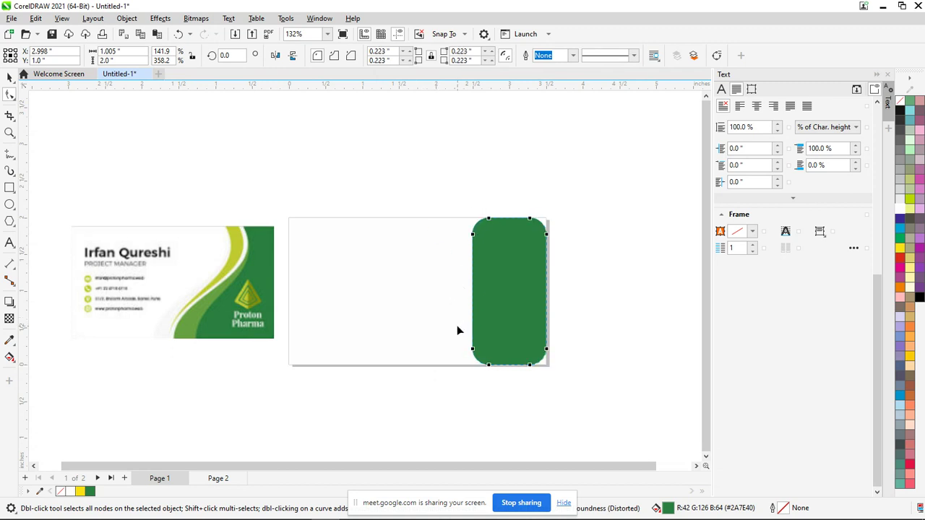
key("ctrl+z")
key("ctrl+z")
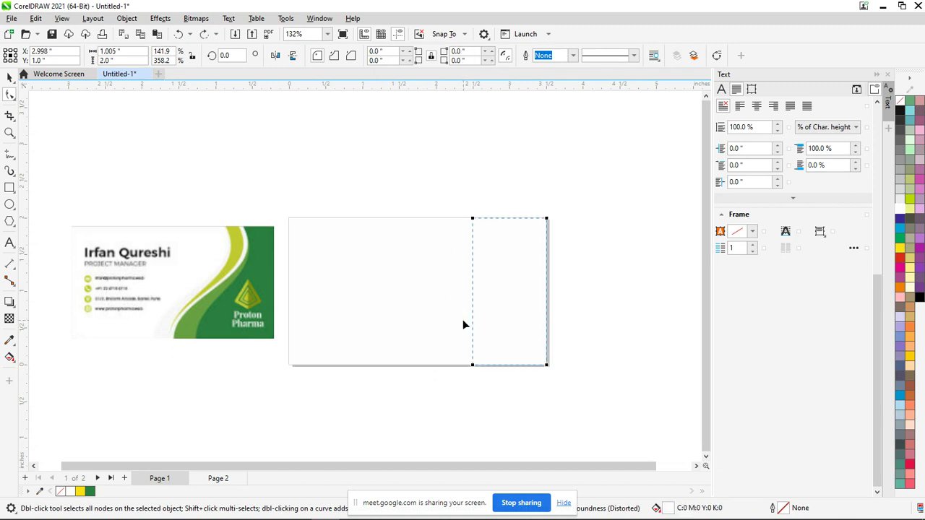
key("ctrl+shift+z")
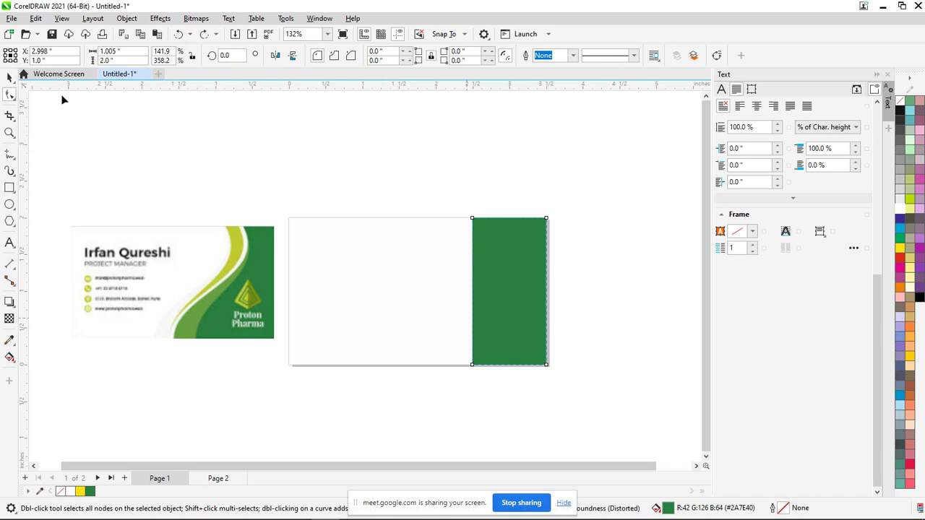
left_click(243, 161)
key("space")
left_click(478, 291)
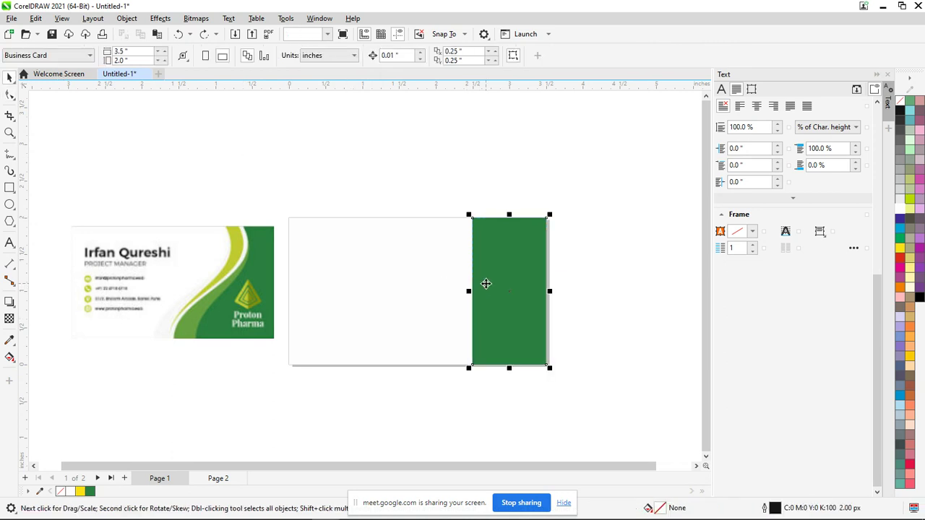
key("ctrl+z")
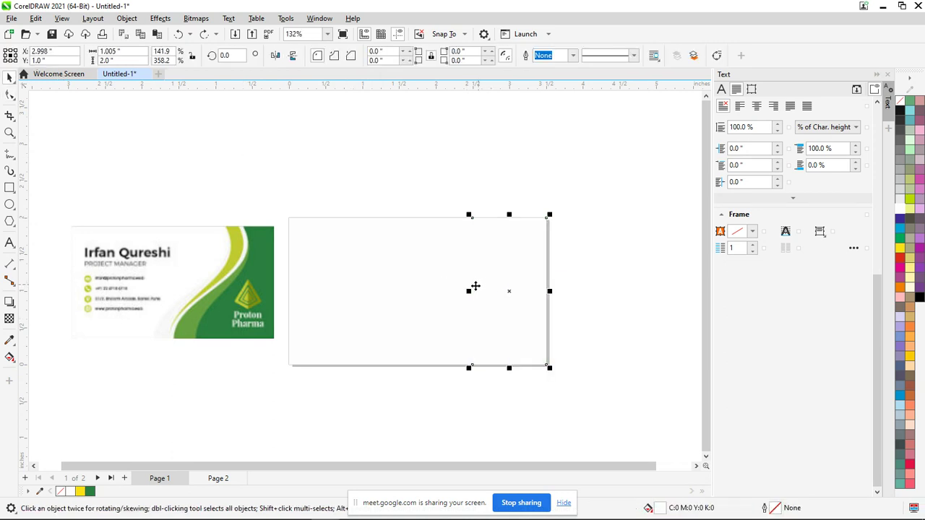
key("ctrl+shift+z")
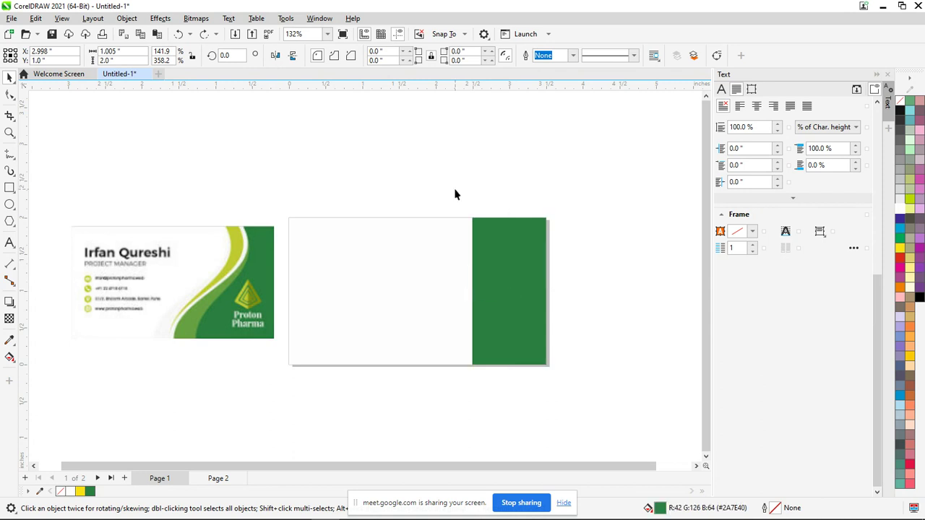
left_click(455, 193)
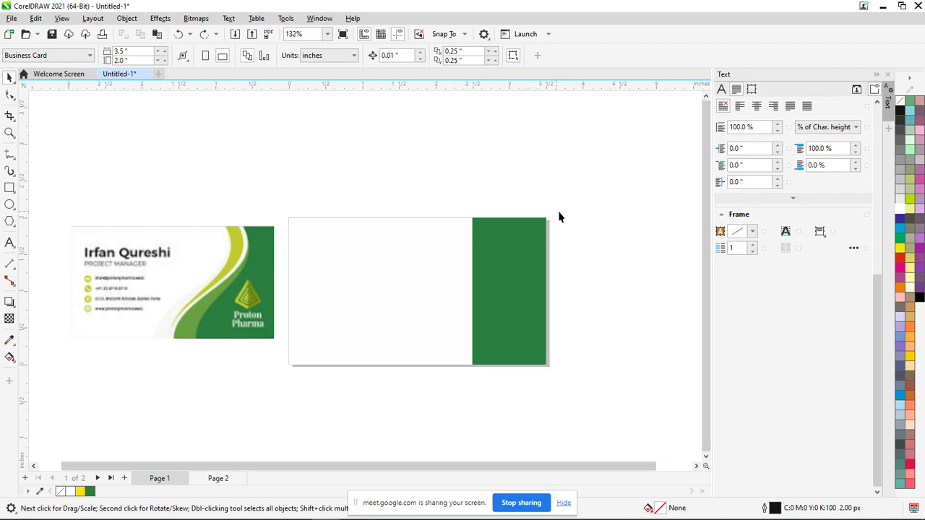
left_click(503, 313)
key("F10")
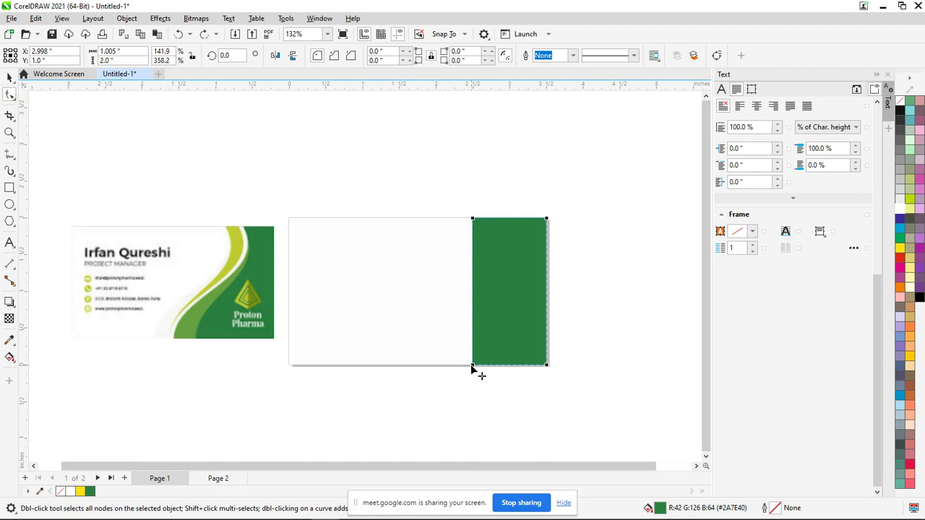
left_click_drag(470, 365, 506, 364)
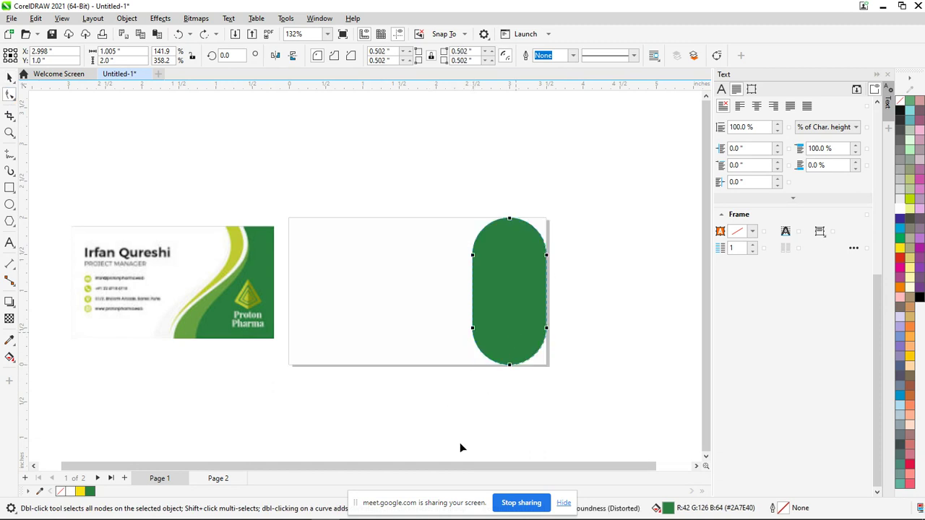
key("ctrl+z")
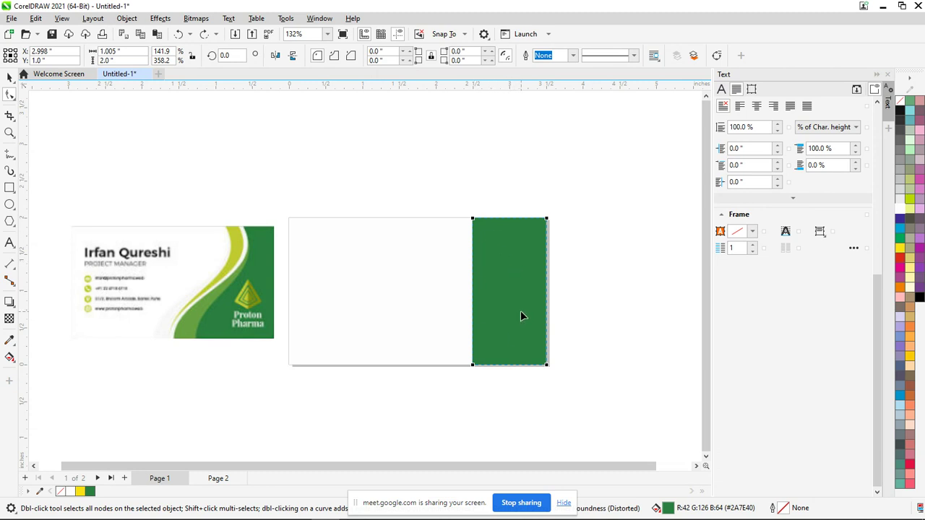
key("ctrl+q")
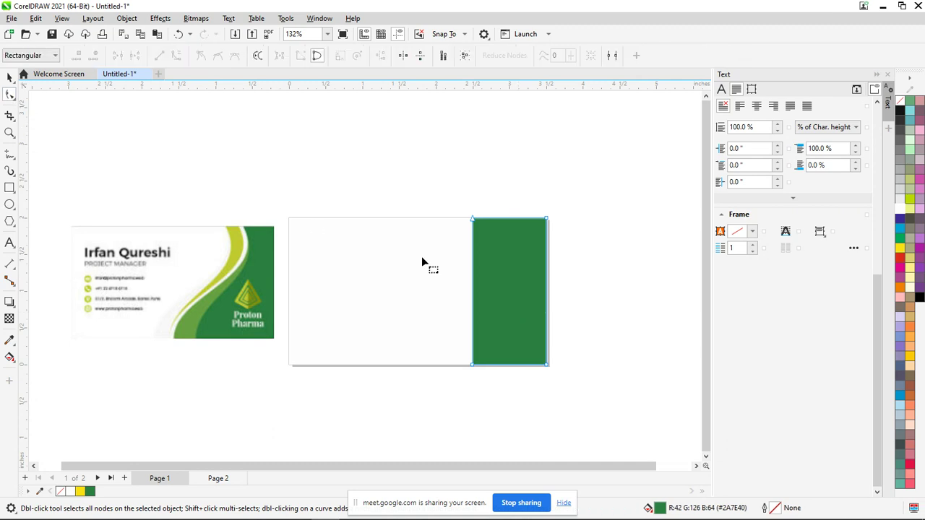
Slant the green strip's left edge, convert it to a curve, and bend it into an S-wave
left_click_drag(472, 364, 425, 365)
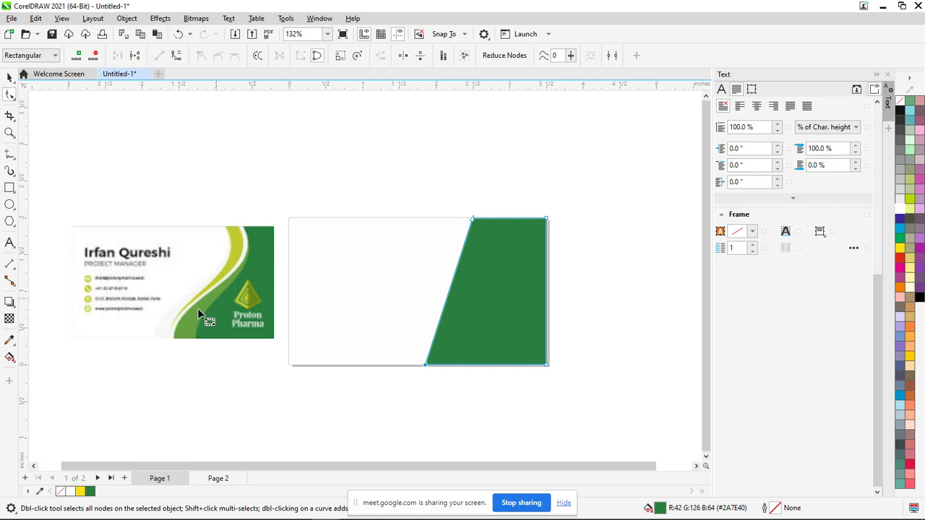
left_click(453, 282)
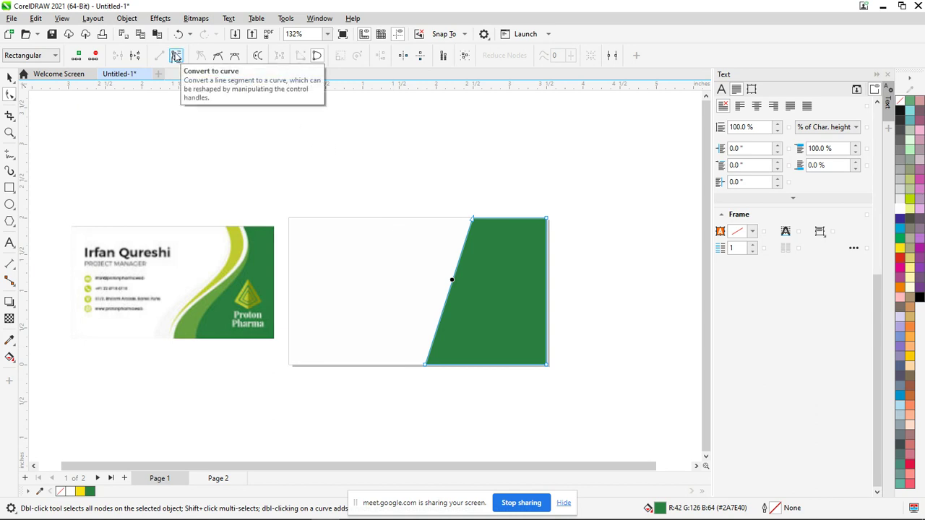
left_click(176, 58)
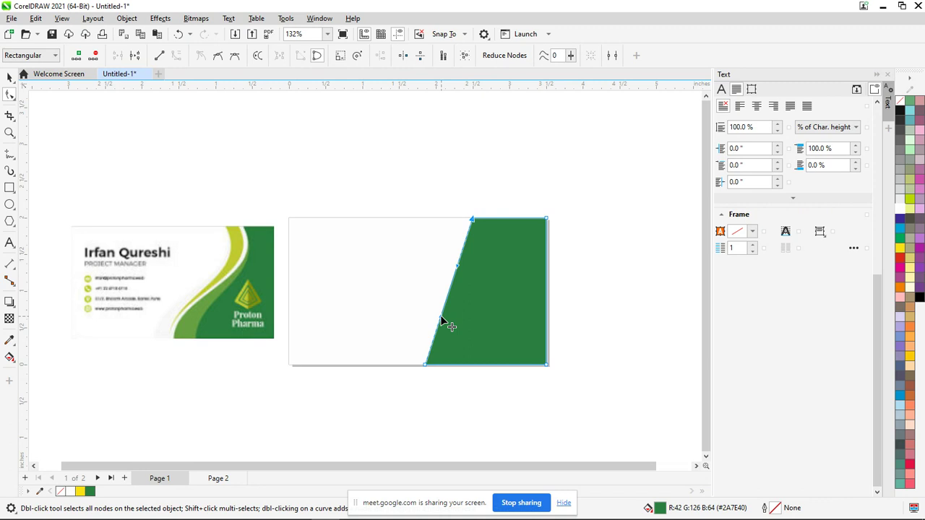
left_click_drag(432, 312, 392, 300)
left_click_drag(459, 269, 506, 289)
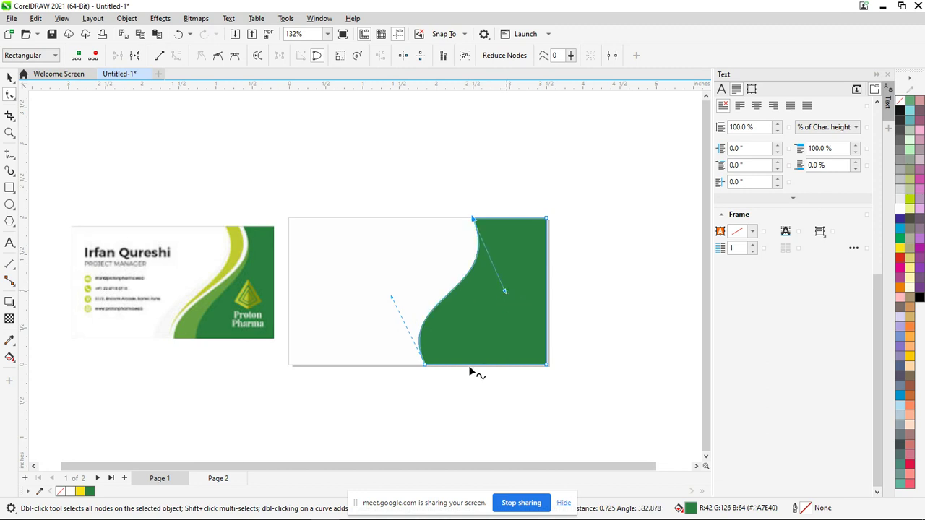
left_click_drag(393, 300, 407, 315)
left_click_drag(505, 291, 528, 290)
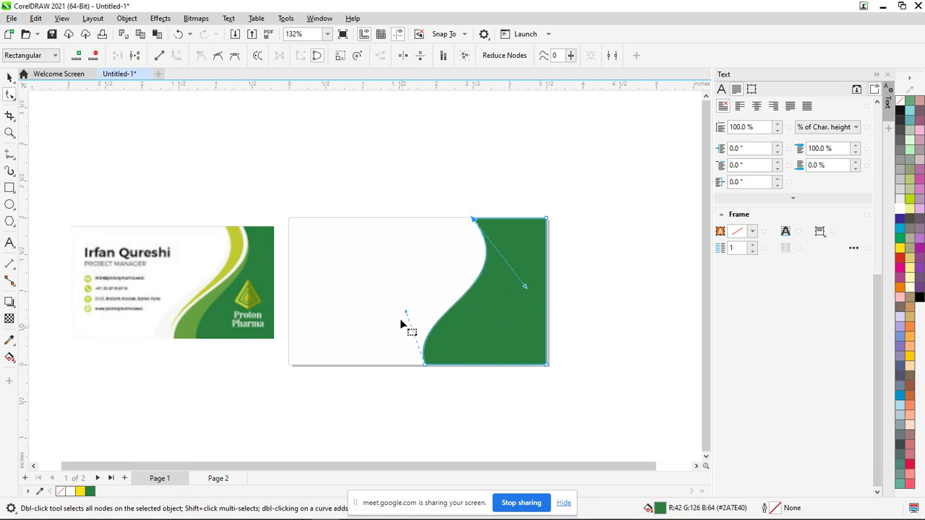
left_click_drag(407, 311, 391, 299)
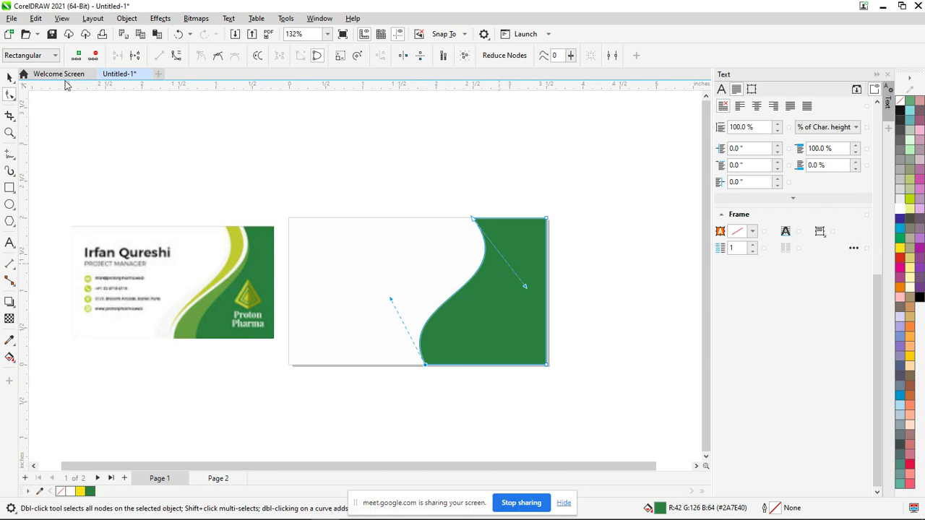
left_click(9, 77)
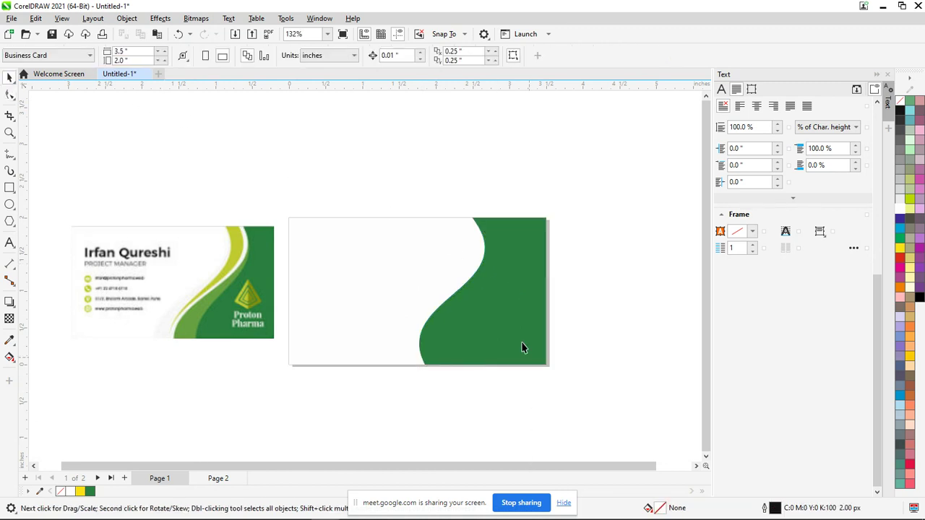
left_click(490, 332)
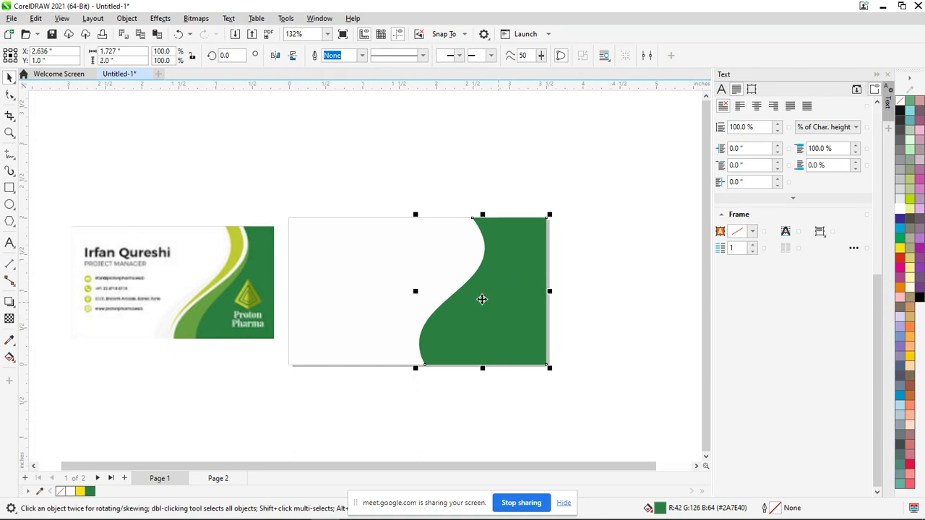
Shift the wave copy's bottom node right and fill it lighter green #649B3F
left_click(12, 96)
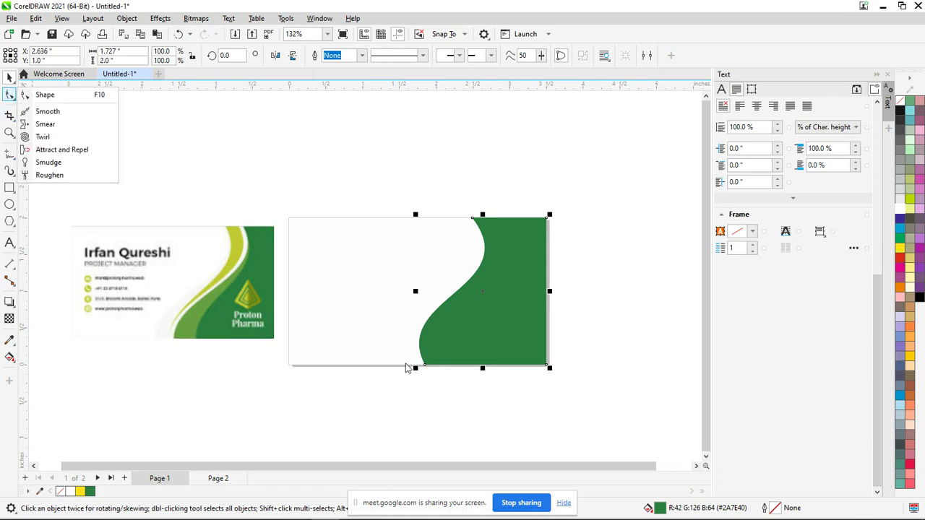
left_click(45, 94)
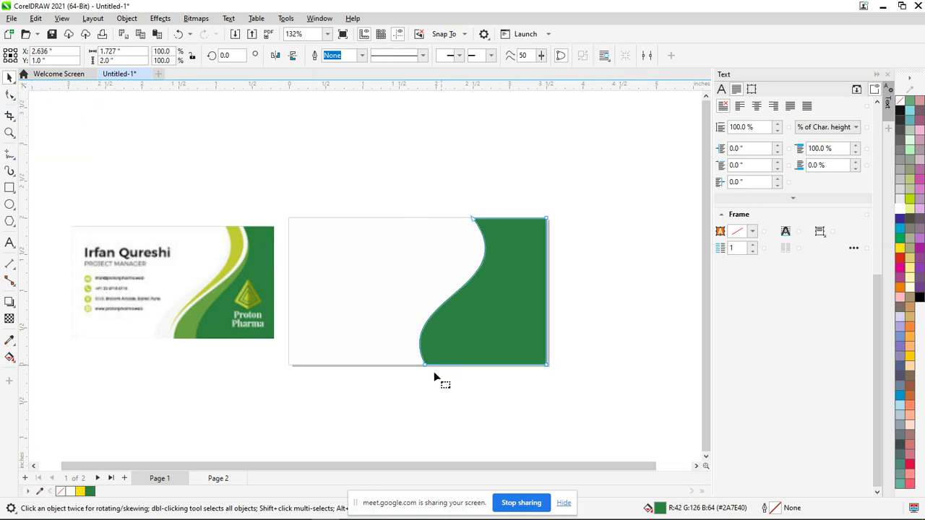
left_click_drag(426, 368, 454, 368)
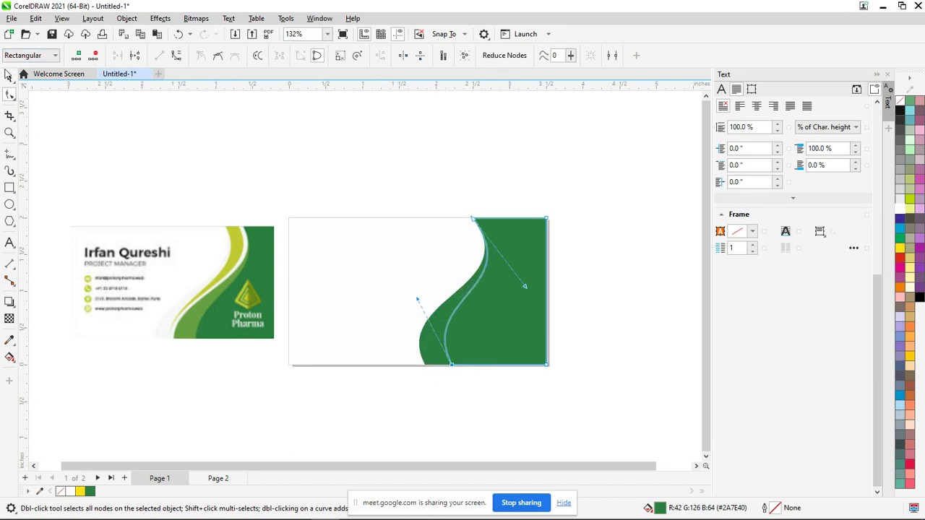
left_click(9, 77)
key("Escape")
left_click(425, 337)
left_click_drag(421, 334, 201, 303)
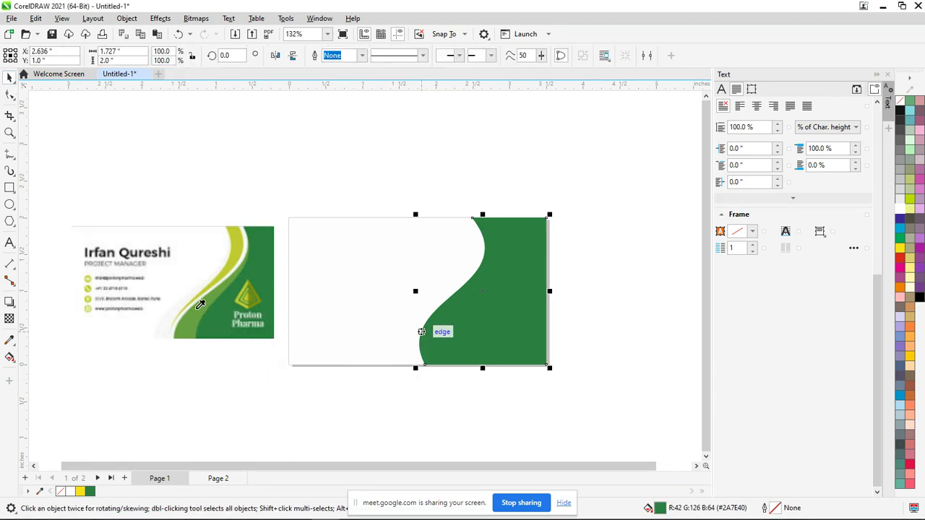
left_click(365, 421)
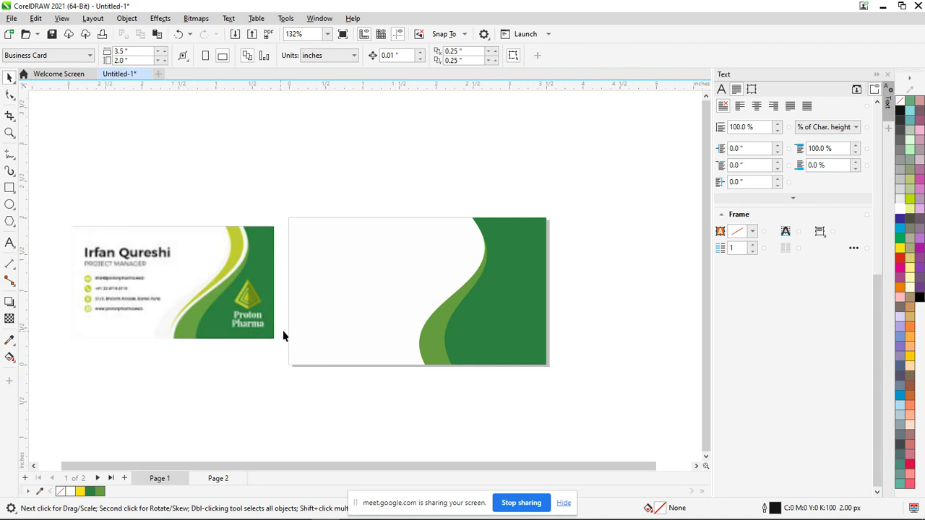
Draw a 0.33 × 1.489 inch strip down from the card's top, filled yellow-green #C1CA31
left_click(9, 188)
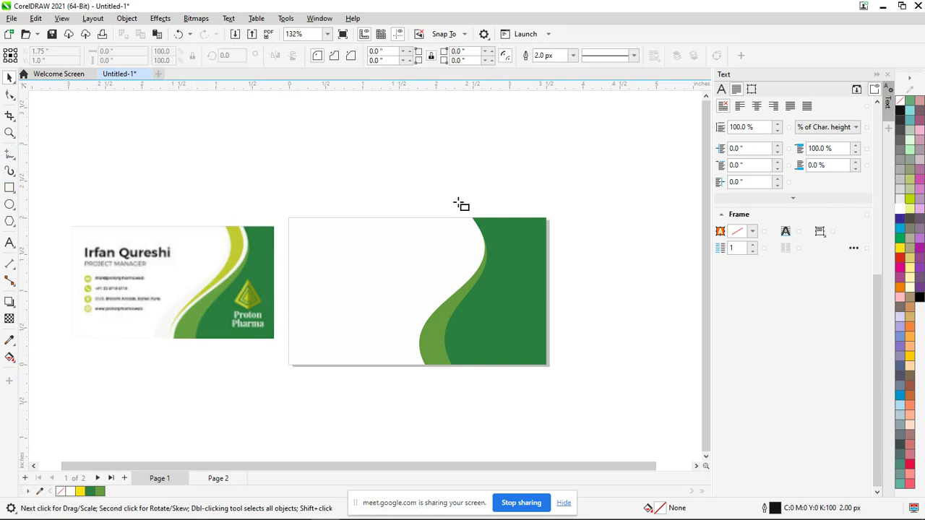
mouse_move(413, 218)
left_mouse_down()
mouse_move(434, 253)
mouse_move(436, 340)
mouse_move(438, 331)
left_mouse_up()
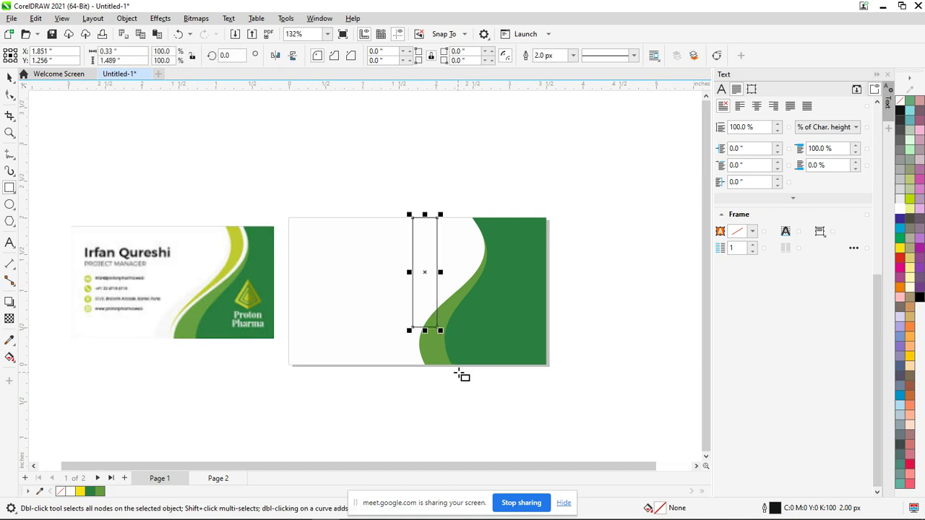
key("i")
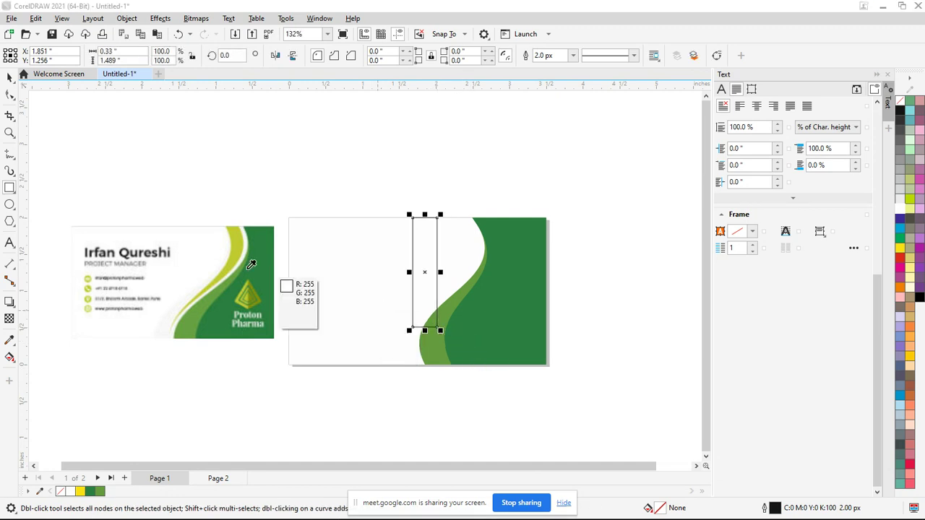
left_click(240, 249)
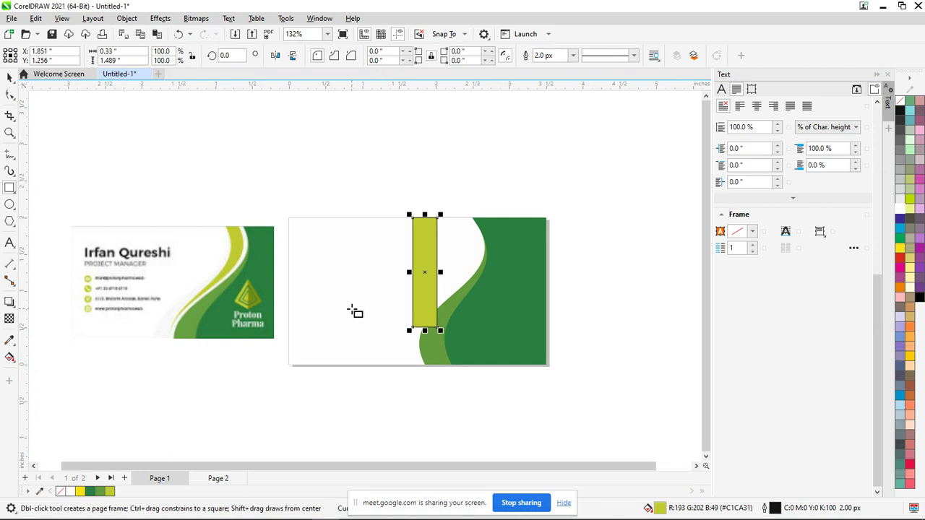
Delete the rectangle's bottom-right corner and convert its slanted and left edges into bowed curves
left_click(9, 96)
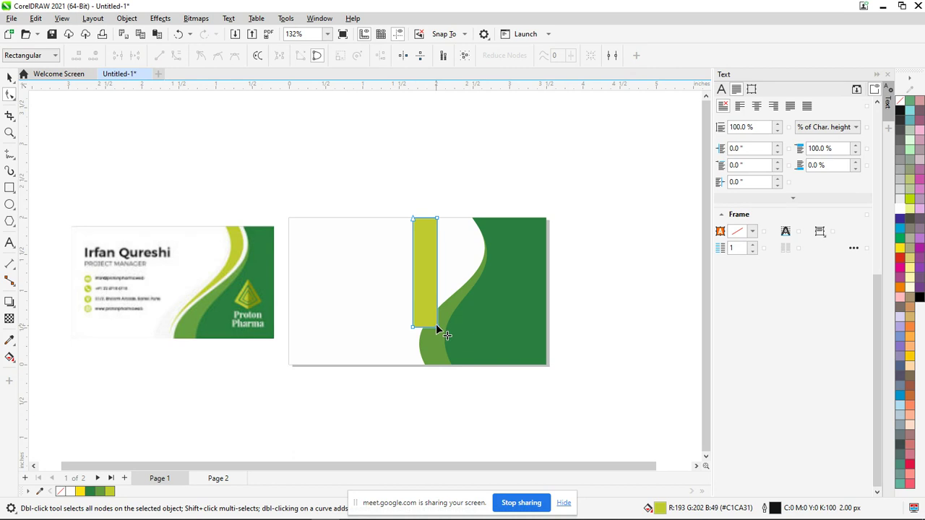
left_click(437, 326)
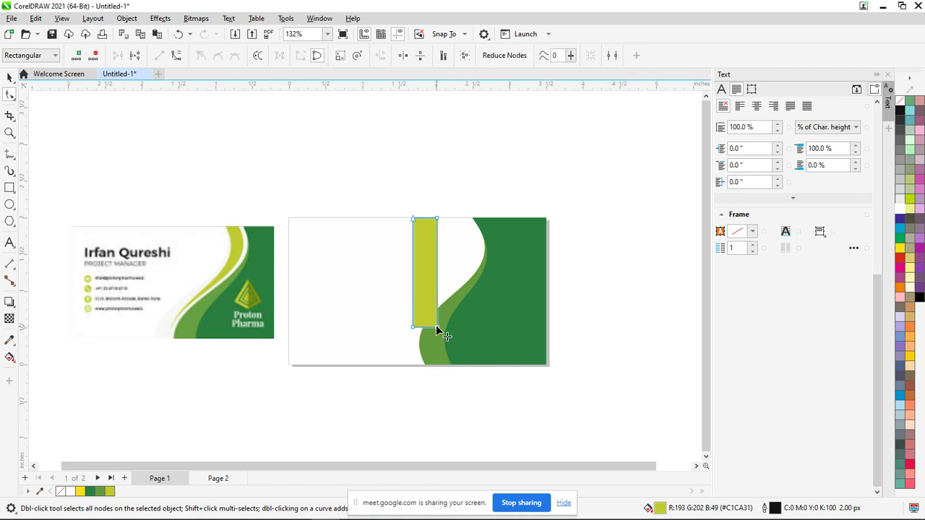
key("Delete")
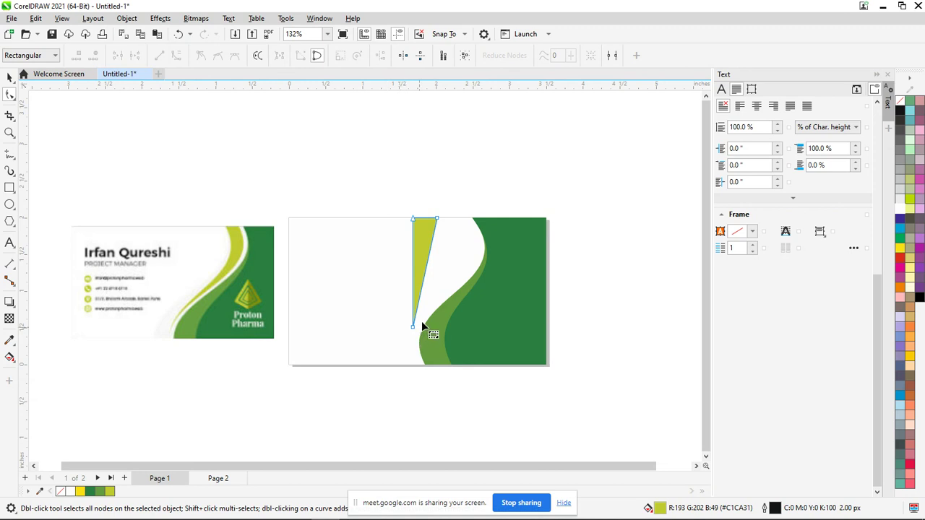
left_click(430, 255)
left_click(177, 56)
left_click_drag(428, 268, 460, 256)
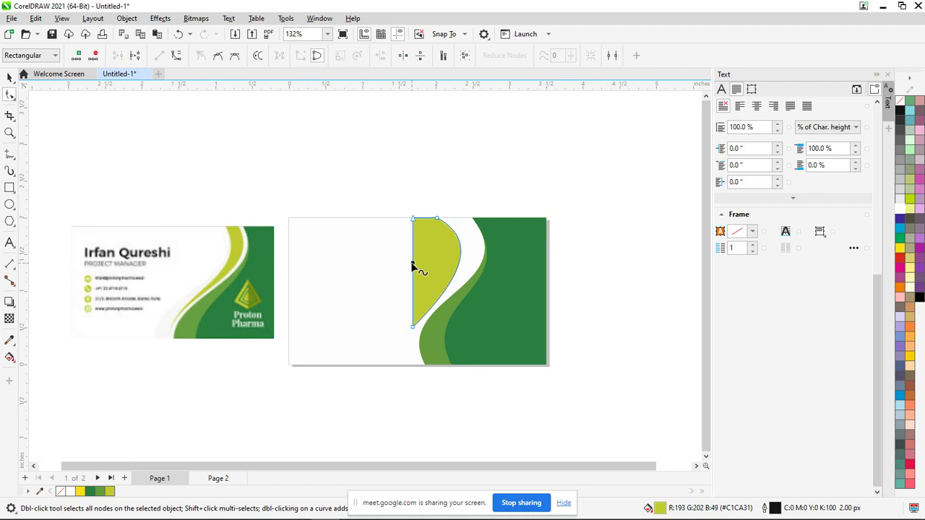
left_click(175, 55)
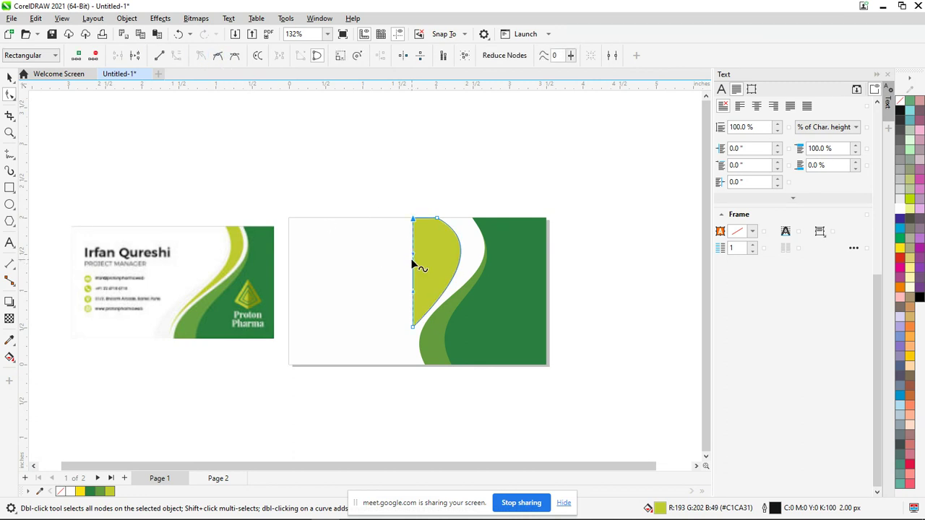
left_click_drag(414, 267, 445, 250)
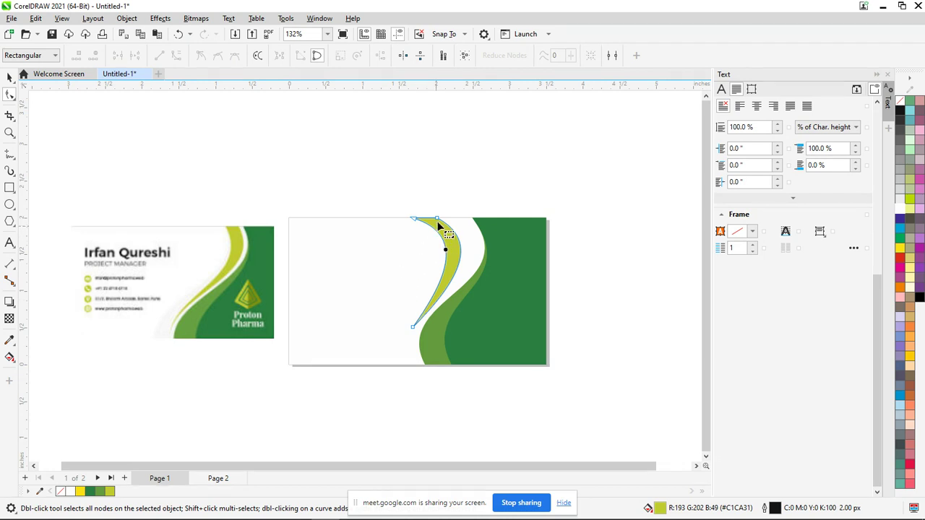
Slide the top nodes right and drag nodes and handles to taper the shape into a thin swoosh
left_click_drag(437, 218, 458, 217)
left_click_drag(502, 241, 503, 258)
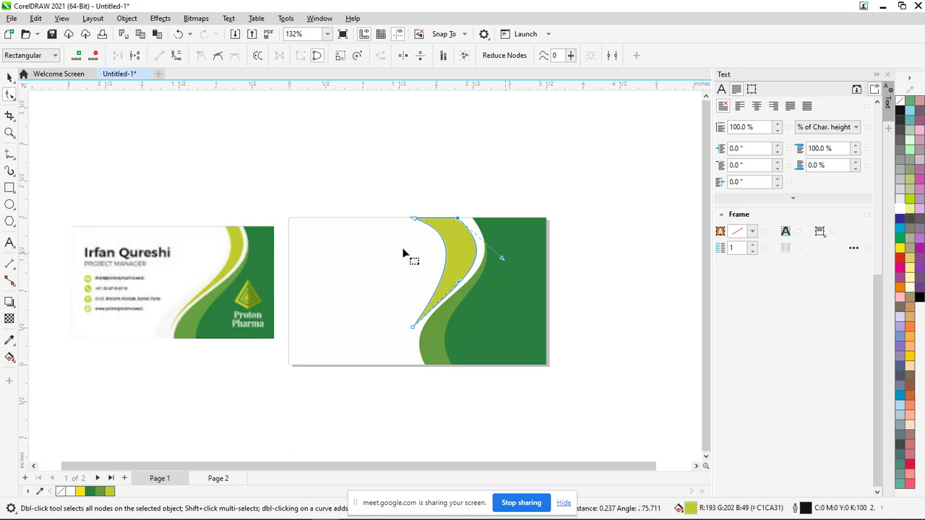
left_click_drag(415, 220, 441, 215)
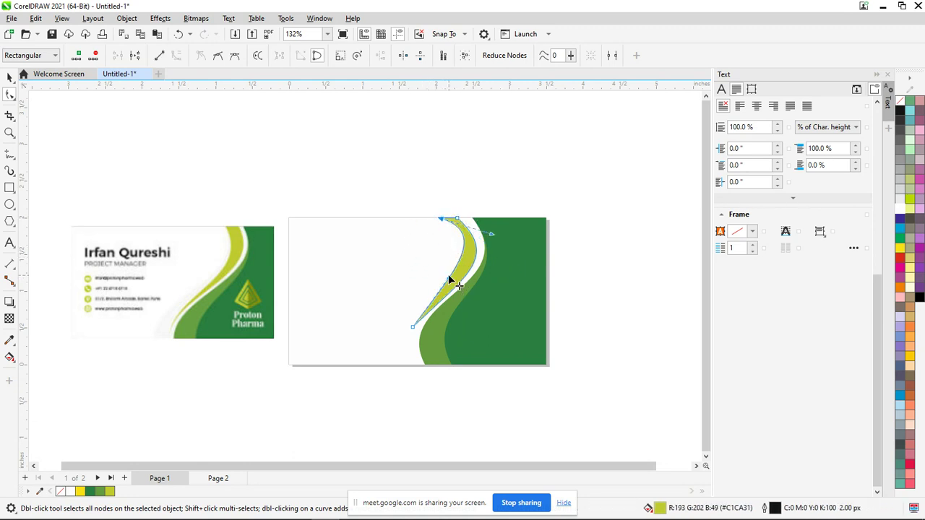
left_click_drag(448, 281, 445, 296)
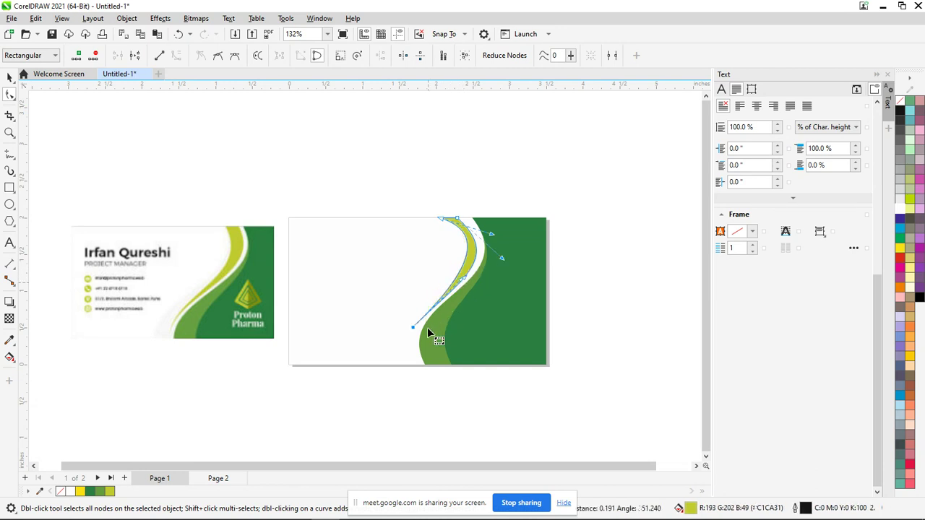
left_click_drag(413, 326, 427, 304)
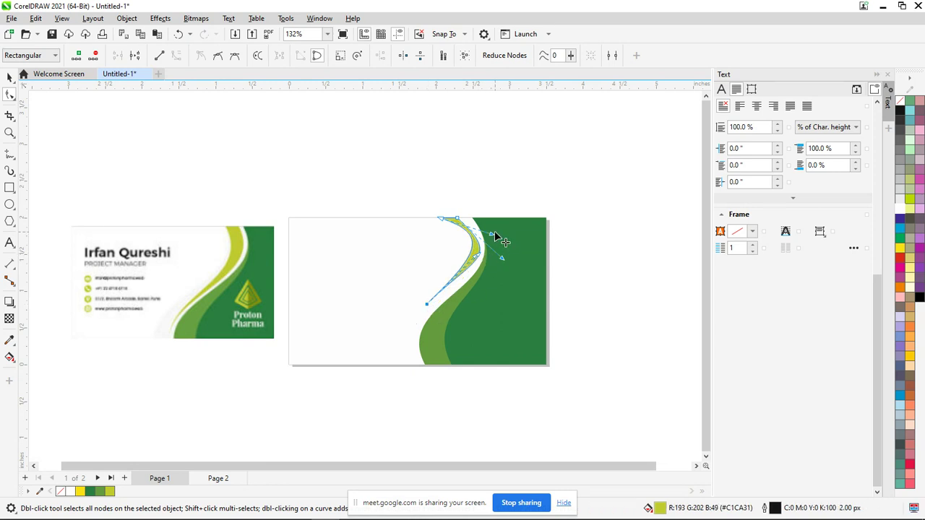
left_click_drag(494, 241, 491, 268)
left_click_drag(427, 307, 426, 308)
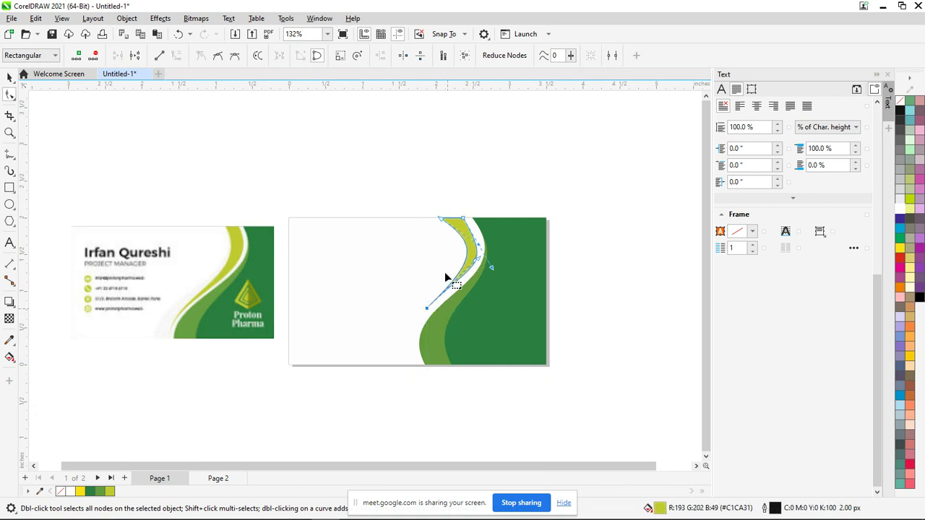
left_click(441, 218)
left_click_drag(443, 218, 445, 217)
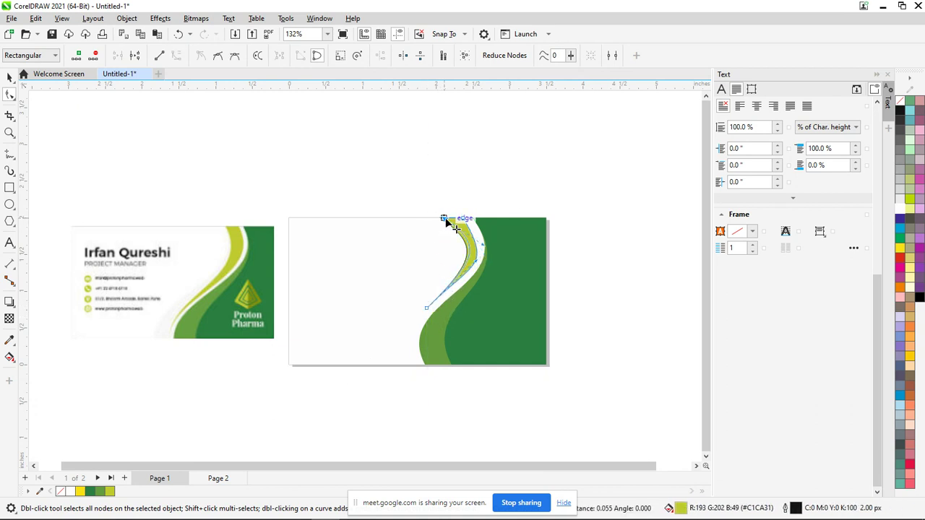
left_click_drag(475, 259, 479, 268)
left_click(569, 290)
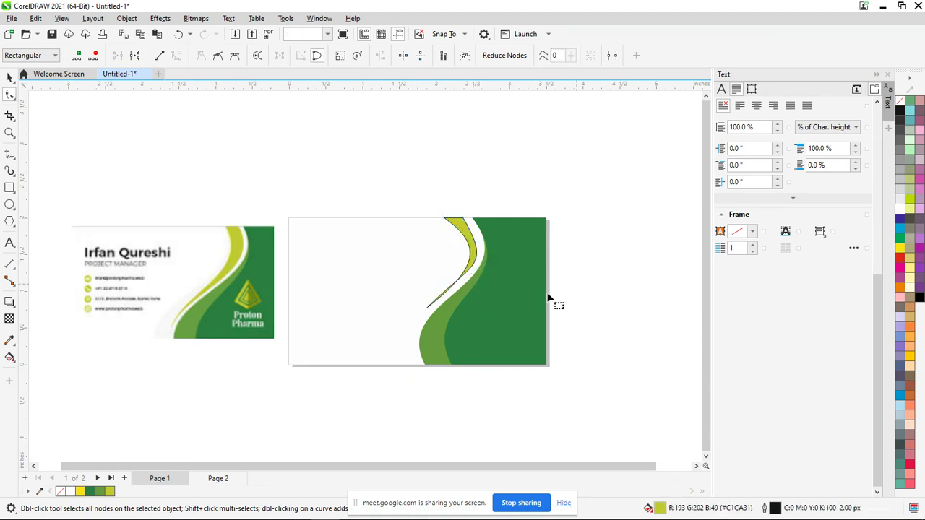
Narrow the swoosh's top and bend its curved edge to follow the white stripe
scroll(455, 268, "up", 3)
left_click(491, 270)
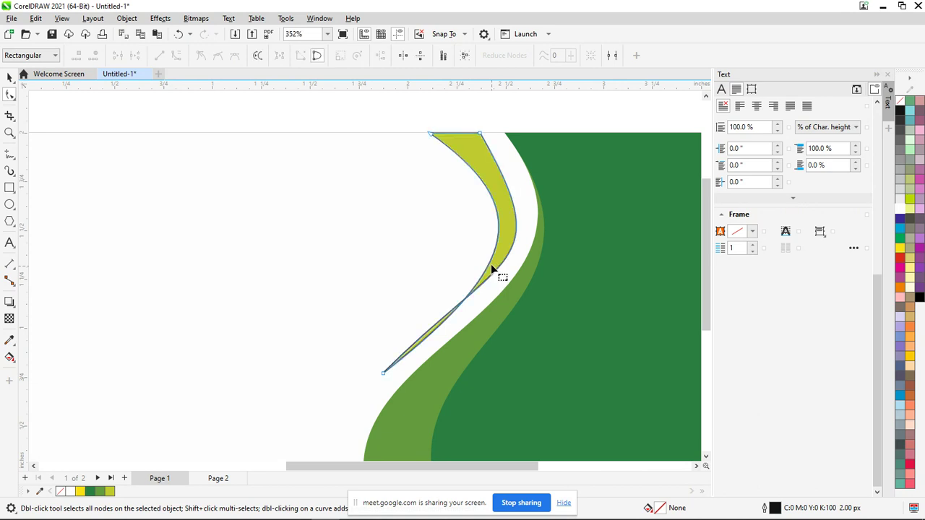
left_click(491, 260)
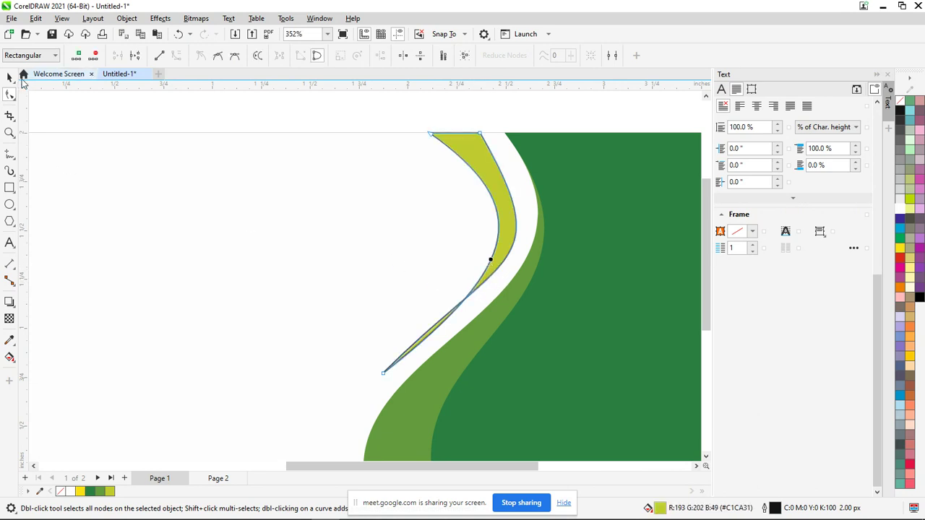
left_click(10, 78)
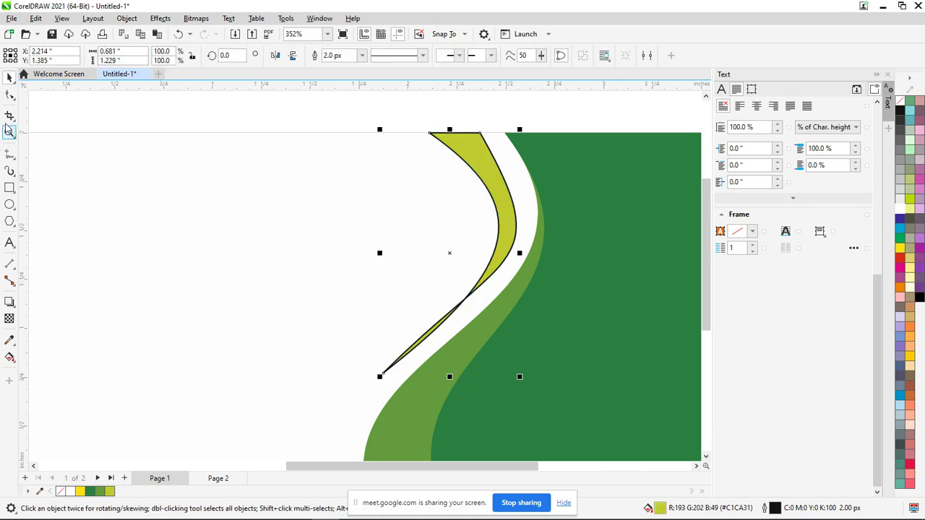
left_click(10, 95)
left_click(429, 134)
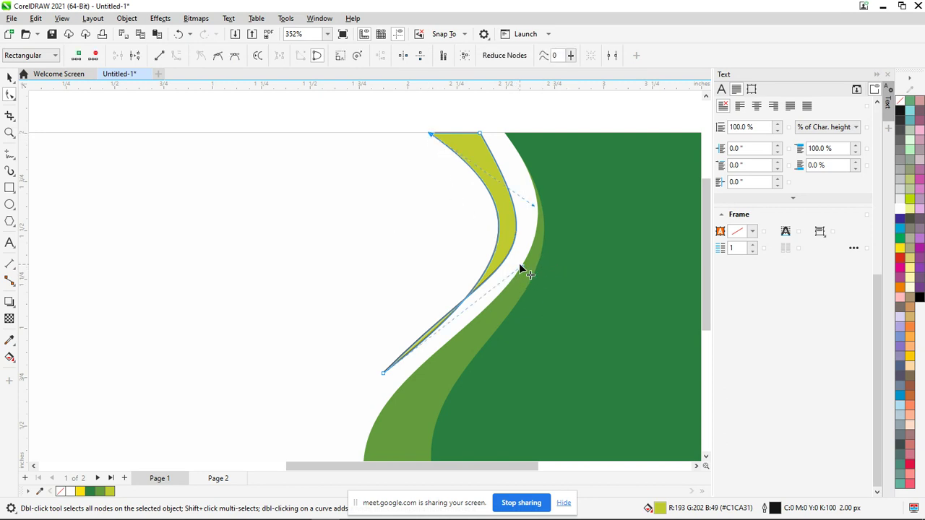
left_click_drag(521, 267, 492, 280)
left_click_drag(534, 203, 514, 219)
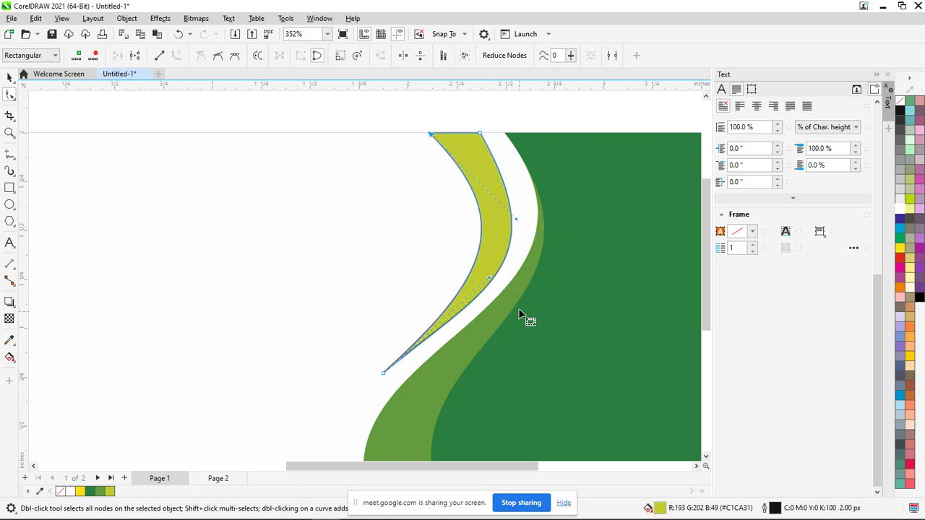
left_click(480, 135)
left_click_drag(480, 135, 494, 135)
left_click_drag(433, 137, 472, 135)
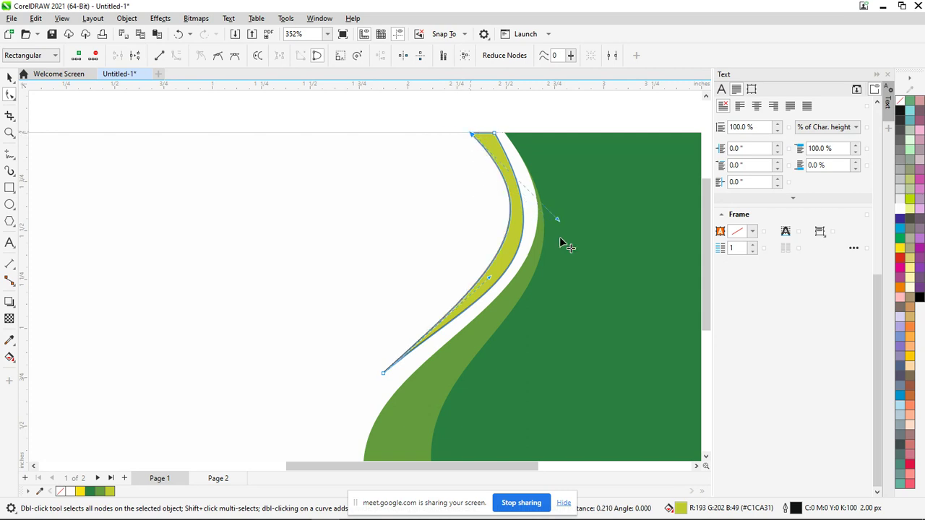
left_click_drag(558, 220, 553, 234)
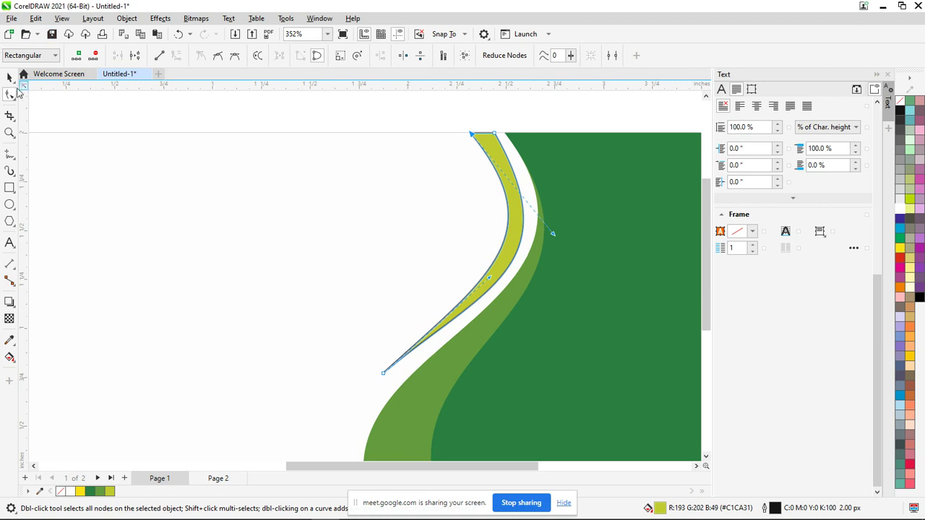
Remove the swoosh's outline by setting its outline colour to none
left_click(10, 77)
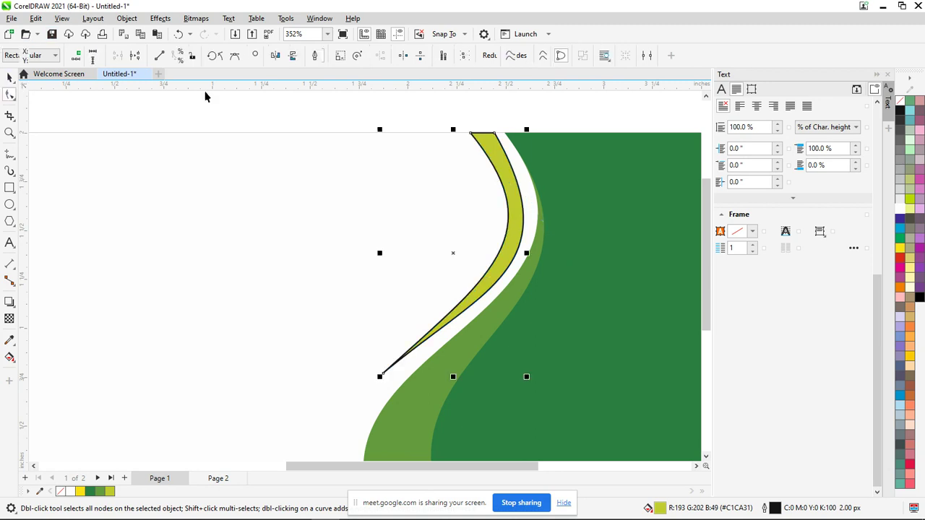
right_click(900, 106)
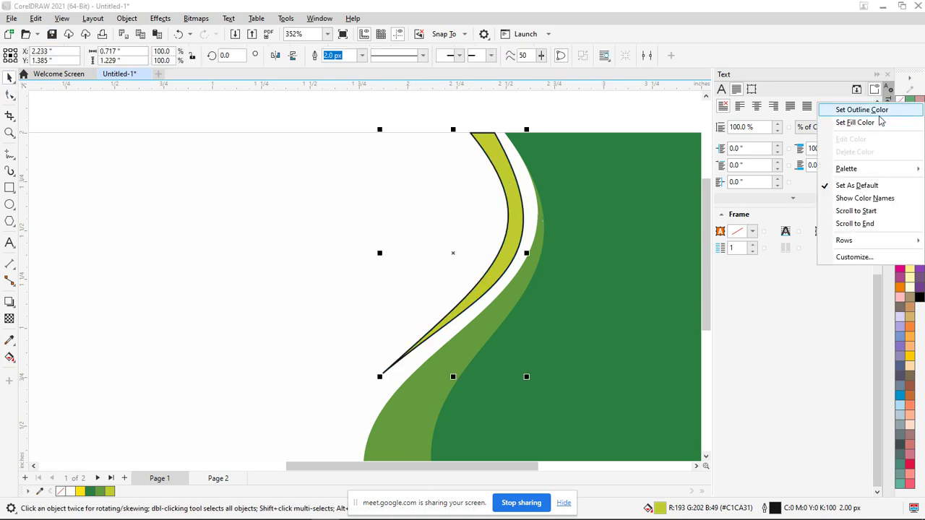
left_click(876, 112)
left_click(564, 122)
scroll(585, 159, "down", 2)
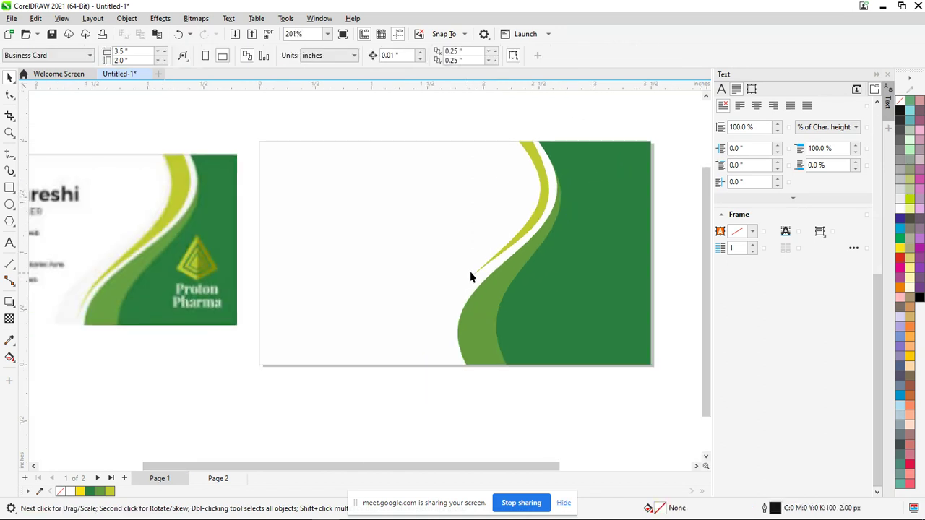
Drag the lime swoosh's nodes and curves to widen its top and taper it to a pointed sliver
left_click(512, 248)
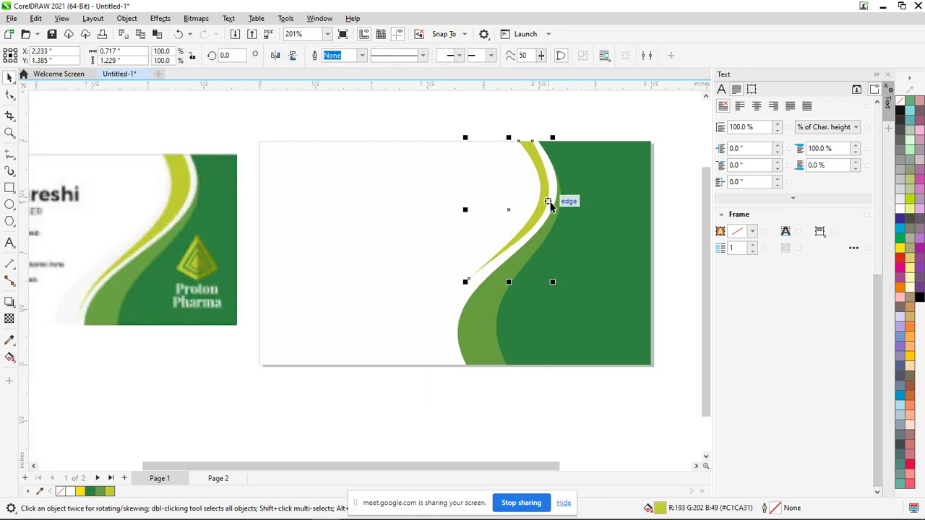
left_click(9, 94)
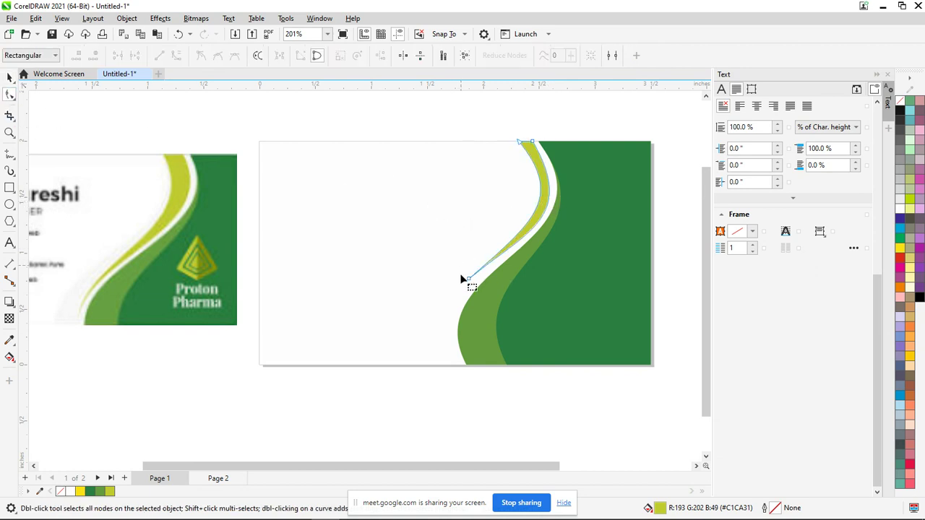
left_click_drag(474, 276, 483, 278)
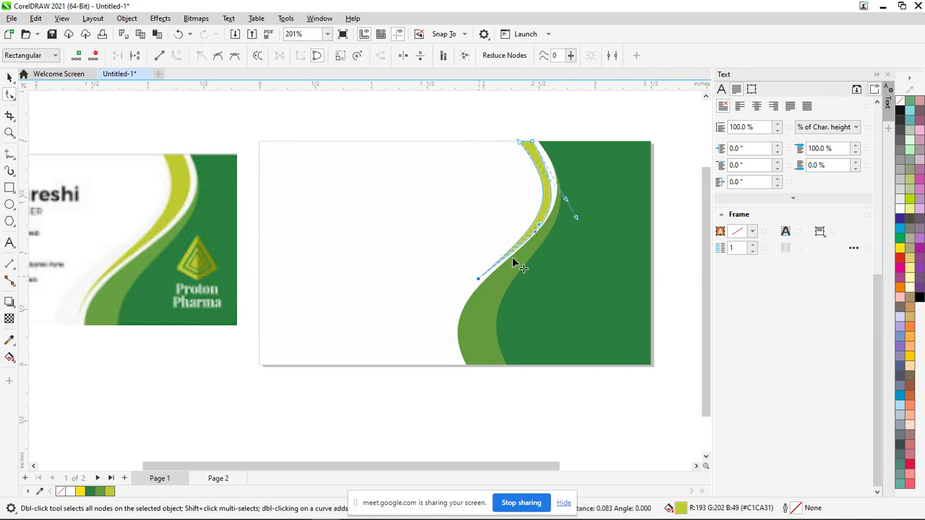
left_click_drag(539, 222, 528, 219)
left_click_drag(520, 144, 530, 144)
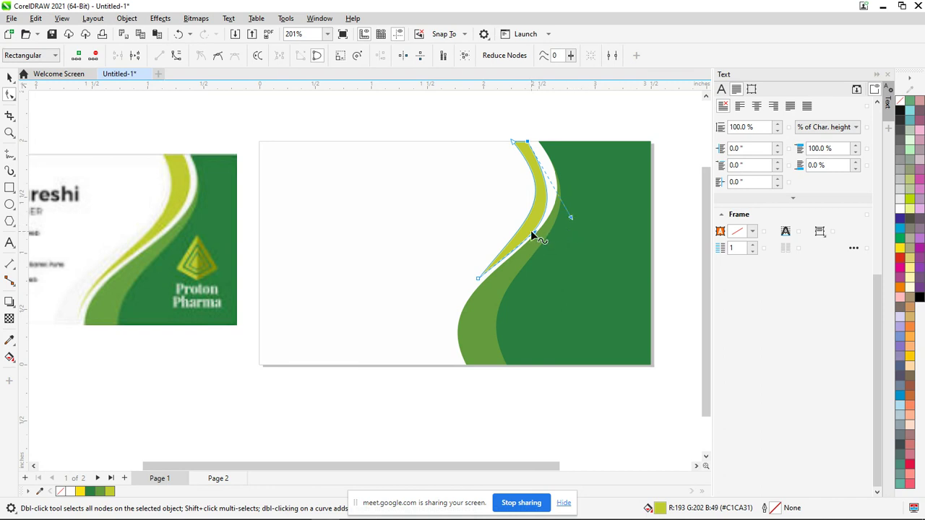
left_click_drag(535, 234, 537, 214)
left_click(649, 315)
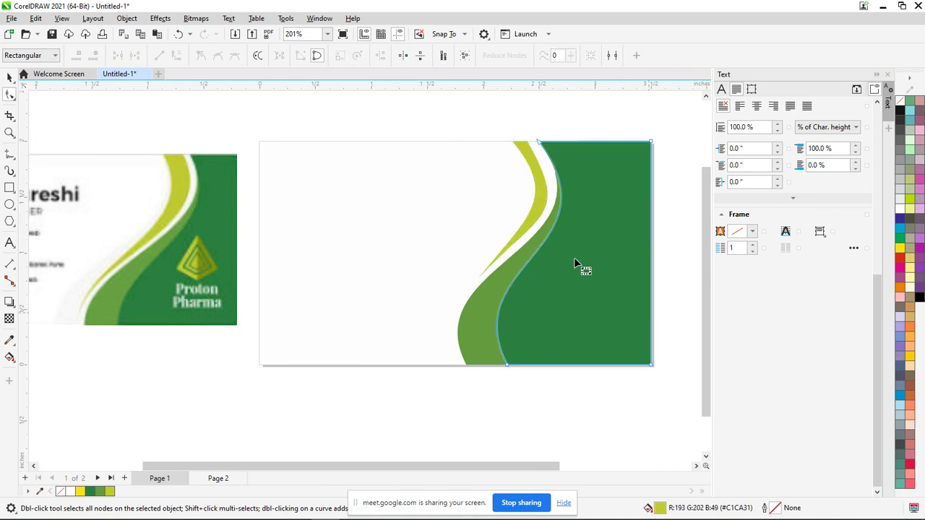
double_click(9, 78)
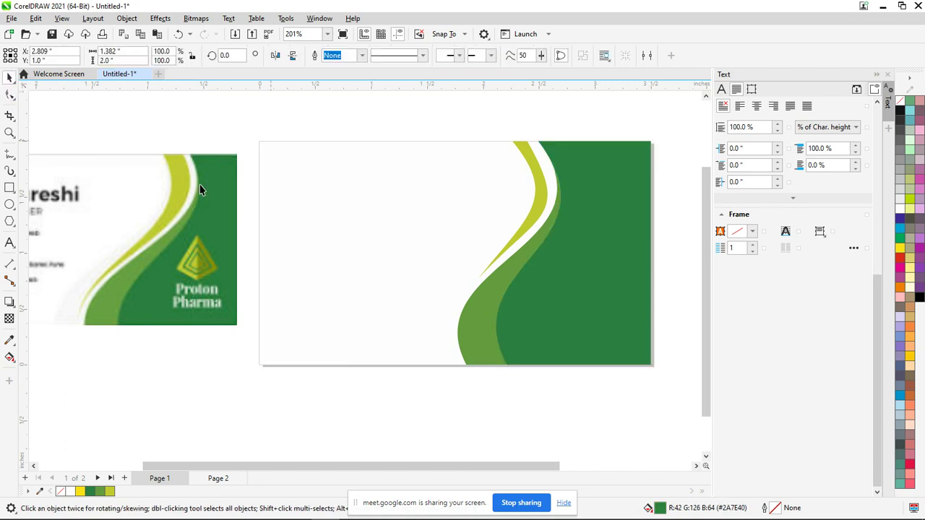
Draw a square in the card's white area with the Rectangle tool
scroll(425, 372, "down", 2)
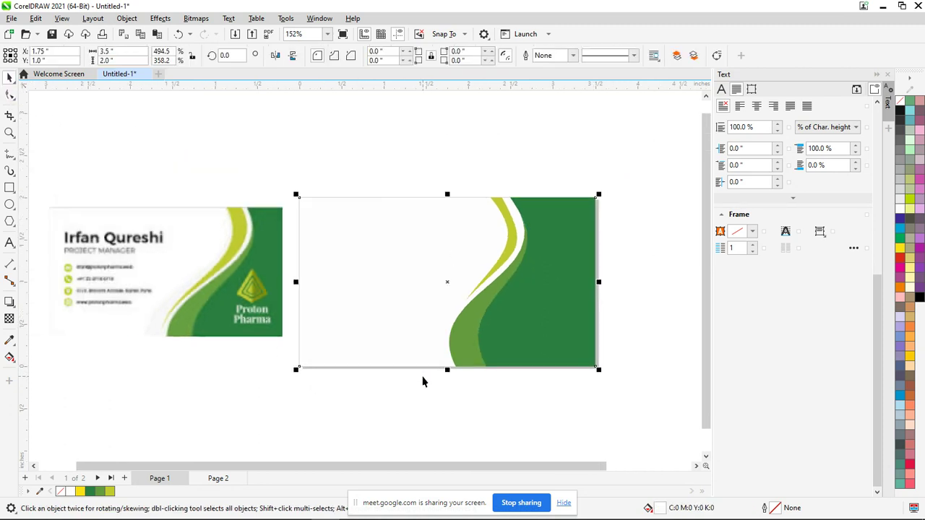
scroll(259, 282, "up", 3)
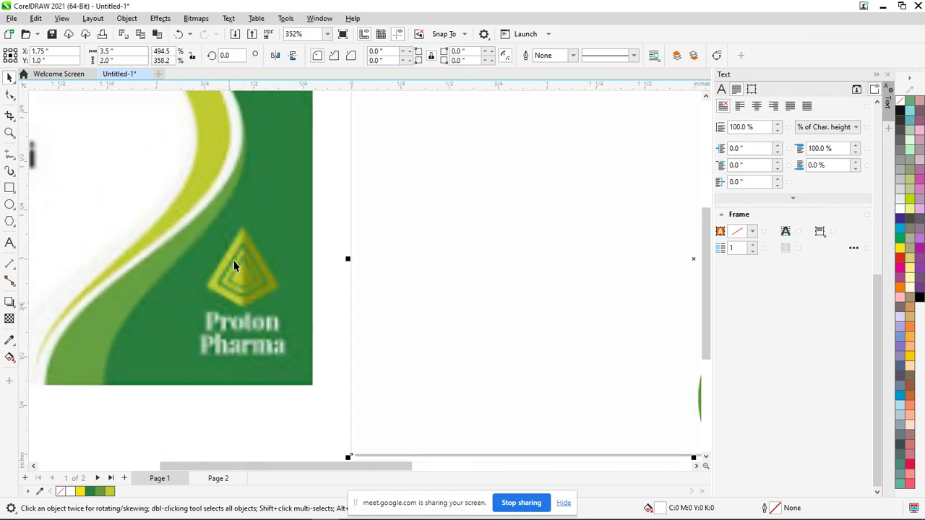
double_click(433, 292)
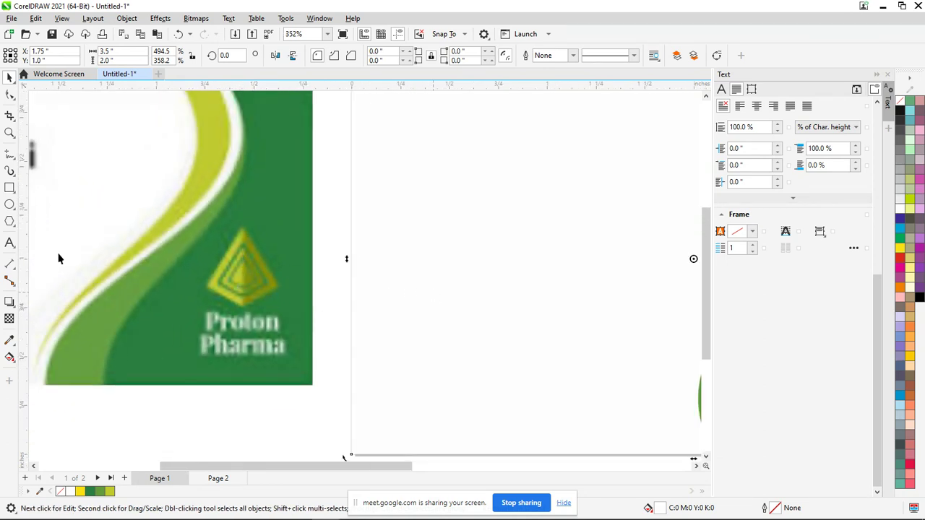
left_click(9, 188)
mouse_move(452, 177)
left_mouse_down()
mouse_move(480, 195)
mouse_move(560, 298)
left_mouse_up()
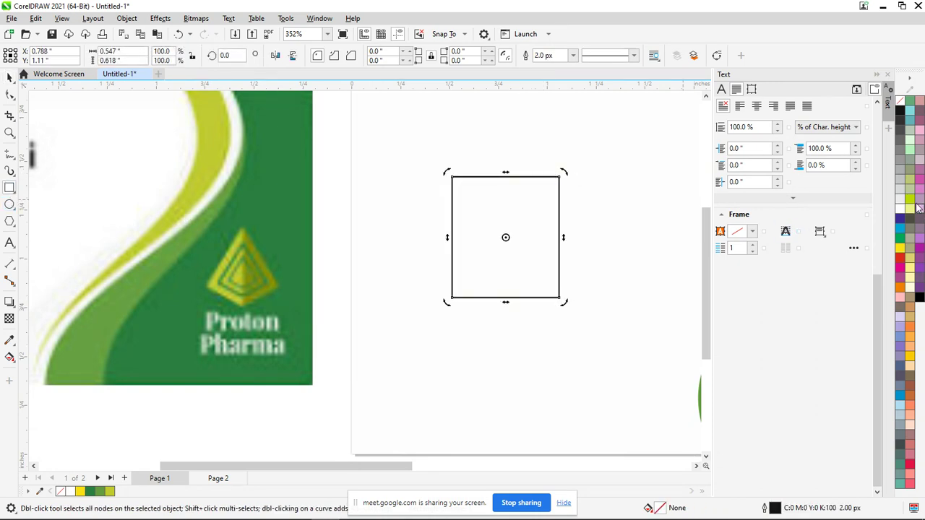
Give the square a lime (C40 M0 Y100 K0) outline 8.0 px wide
right_click(909, 201)
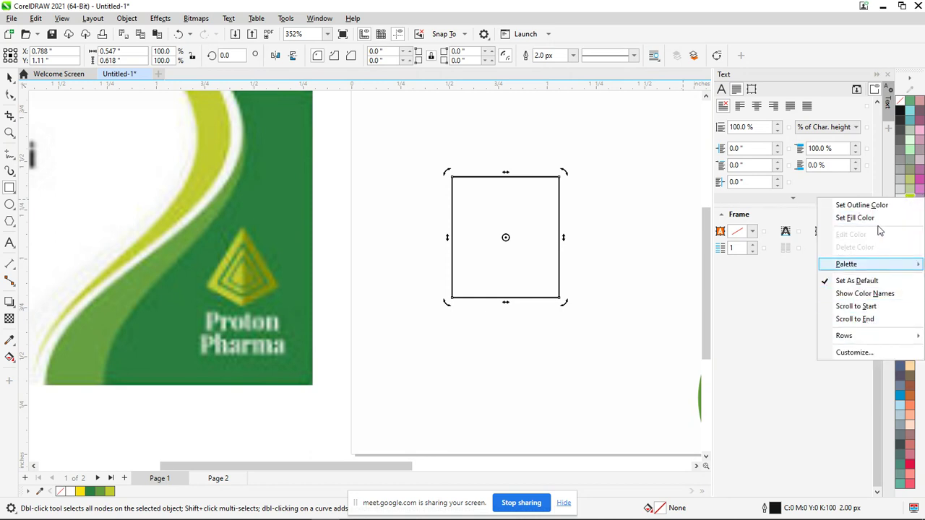
left_click(861, 205)
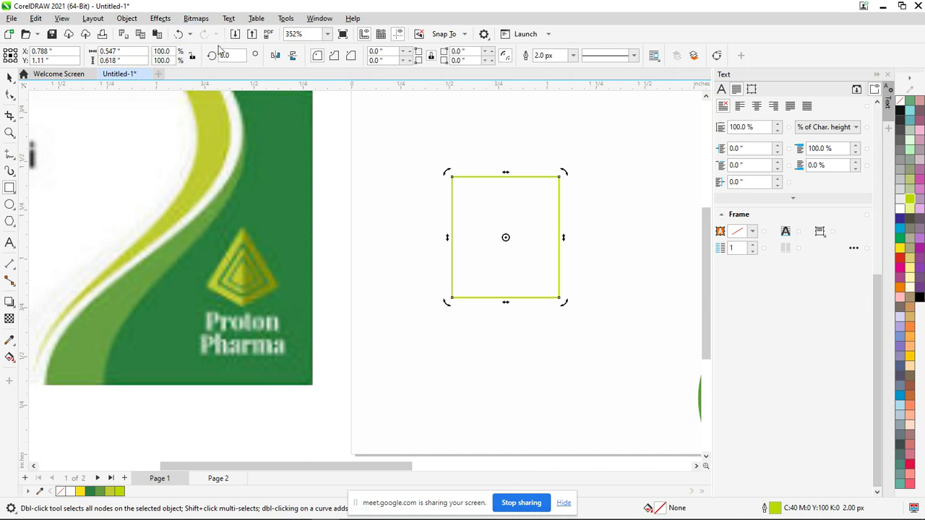
left_click(573, 63)
left_click(544, 131)
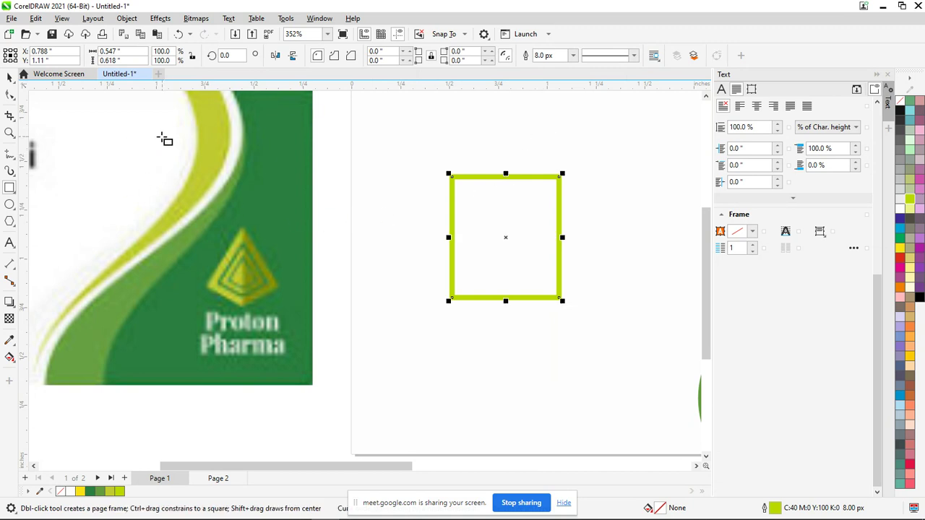
Delete a corner of the square and move its nodes to form a kite shape
left_click(11, 94)
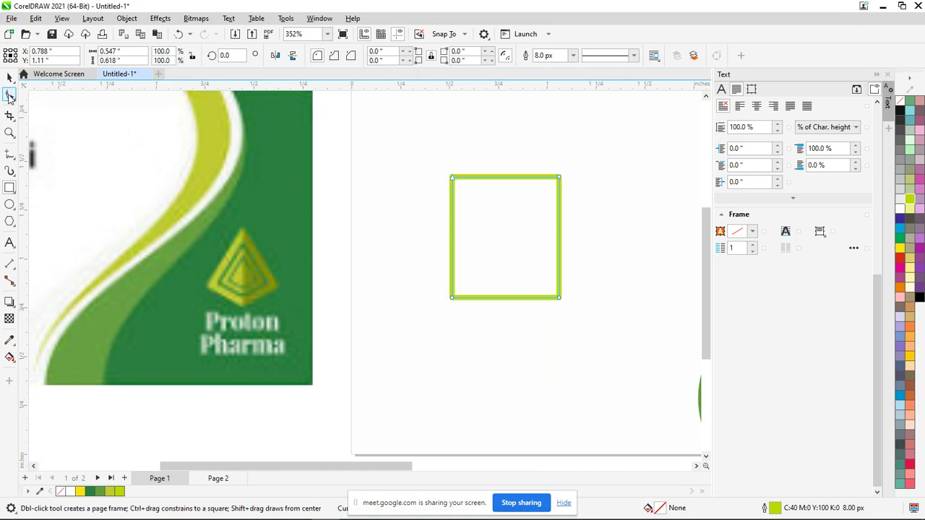
left_click(560, 177)
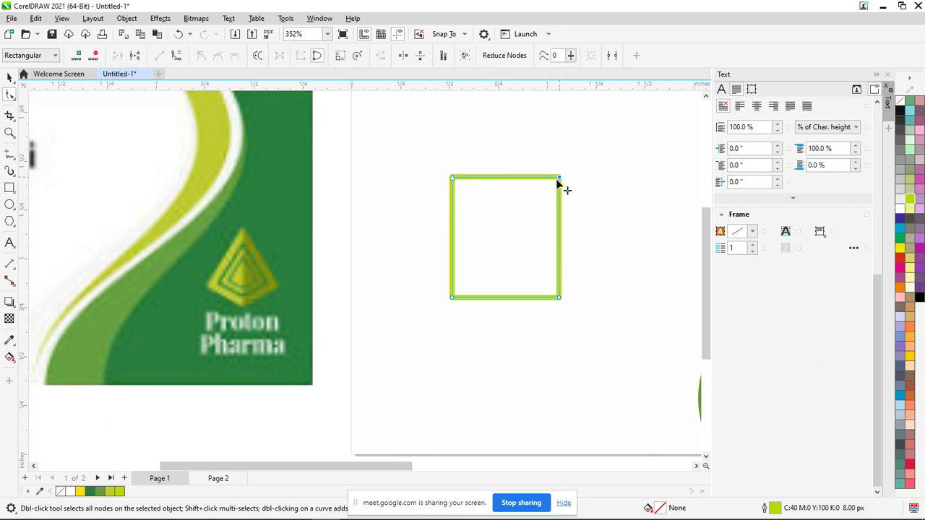
key("Delete")
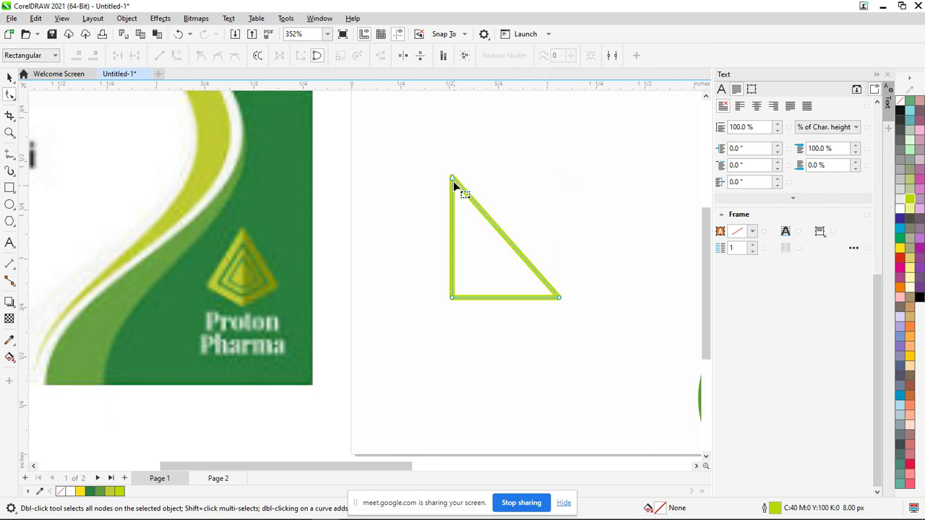
left_click_drag(453, 178, 505, 180)
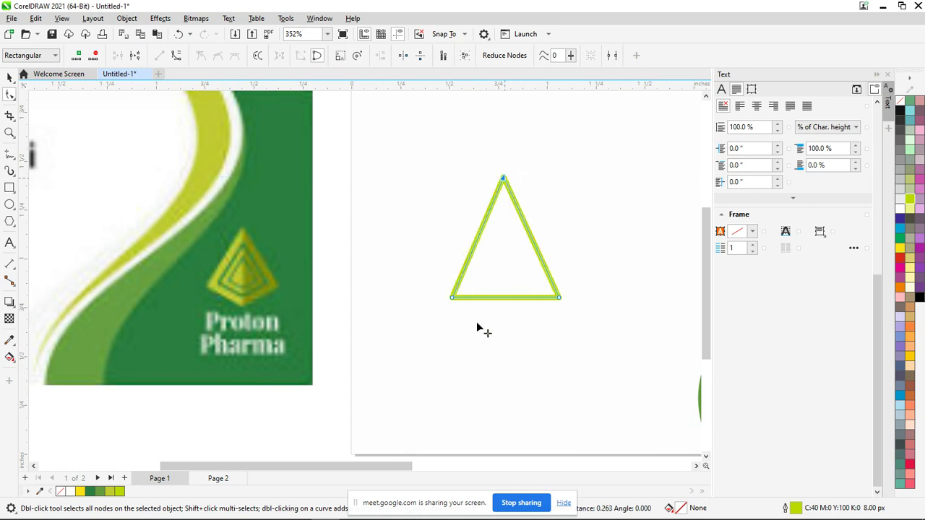
left_click(504, 298)
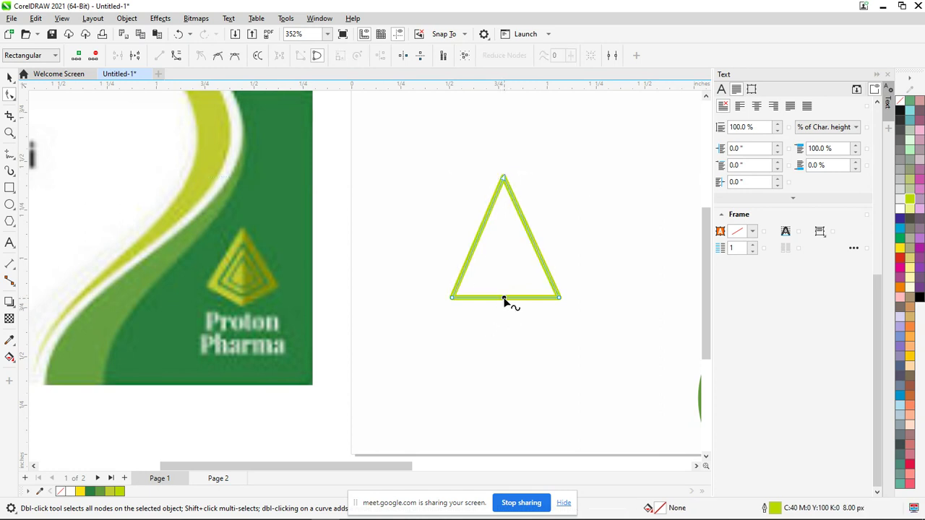
left_click_drag(505, 300, 504, 336)
left_click_drag(504, 340, 504, 339)
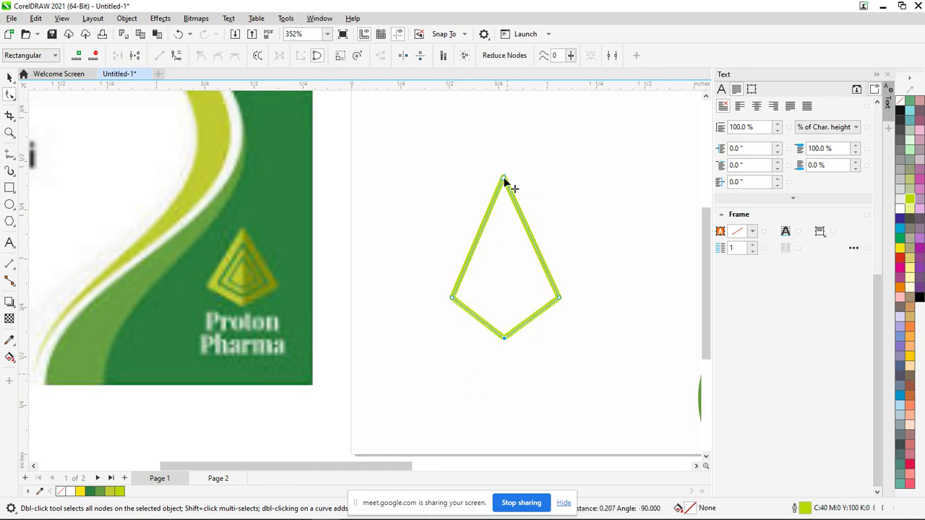
left_click_drag(504, 178, 505, 198)
left_click(10, 77)
Create two smaller kites nested inside the first and fill the innermost one chartreuse
key("space")
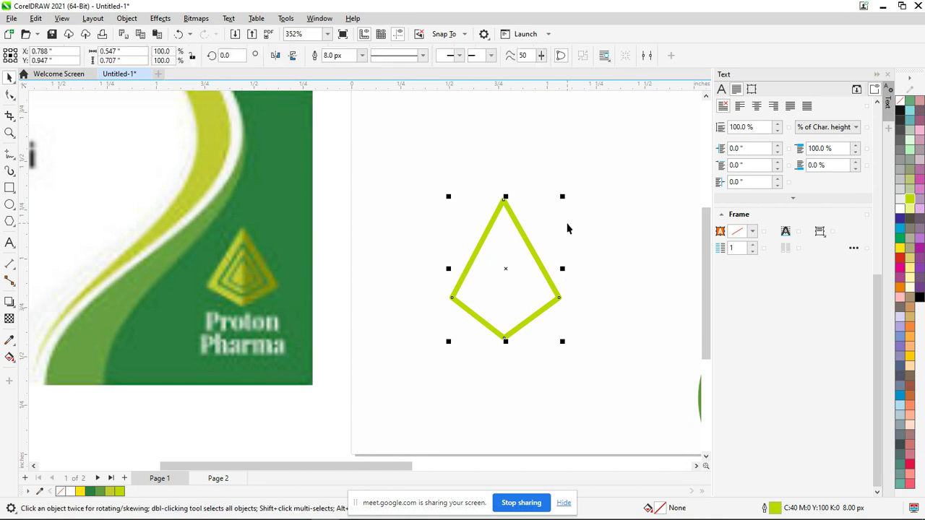
left_click_drag(565, 197, 549, 223)
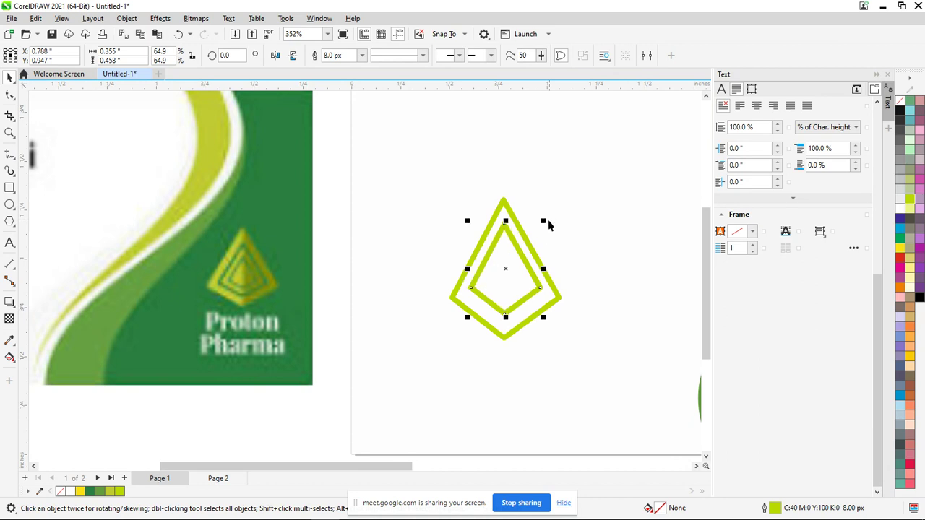
left_click_drag(546, 229, 530, 238)
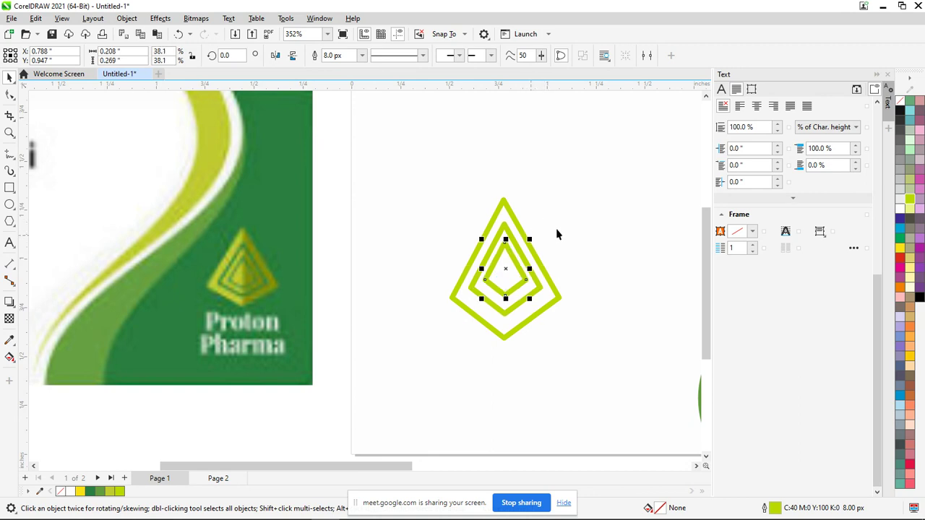
left_click(120, 492)
scroll(454, 291, "up", 5)
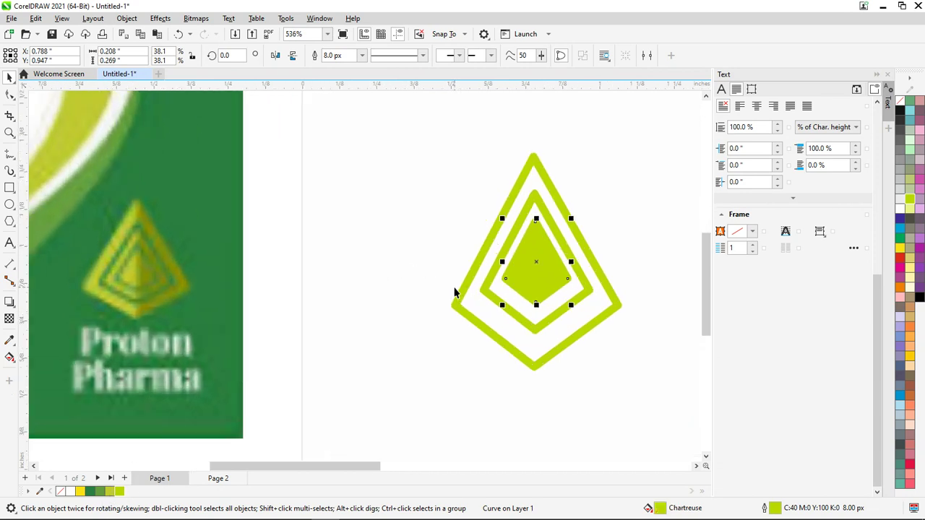
left_click_drag(514, 285, 511, 283)
Shift the inner and middle kites down together within the outer kite
key("Escape")
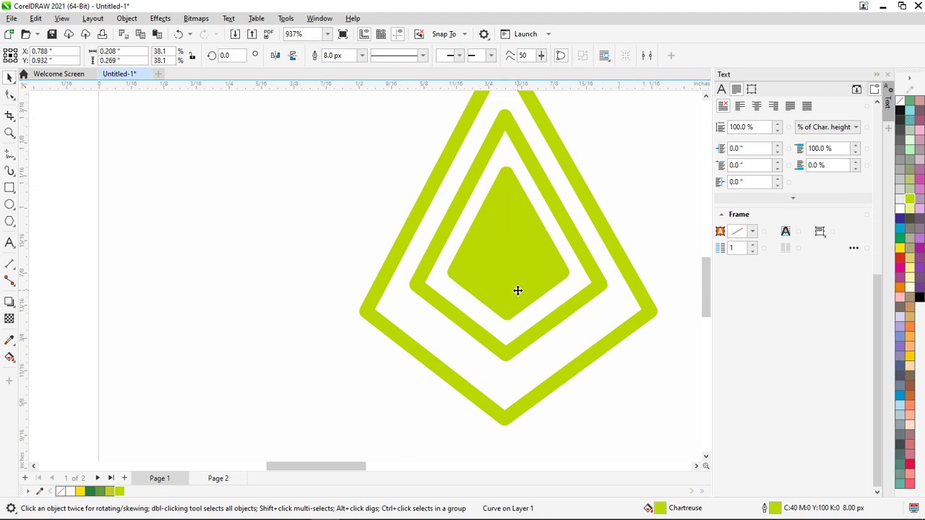
left_click(518, 298)
left_click(536, 347)
left_click(530, 339)
left_click(514, 284, "shift")
left_click_drag(513, 284, 513, 295)
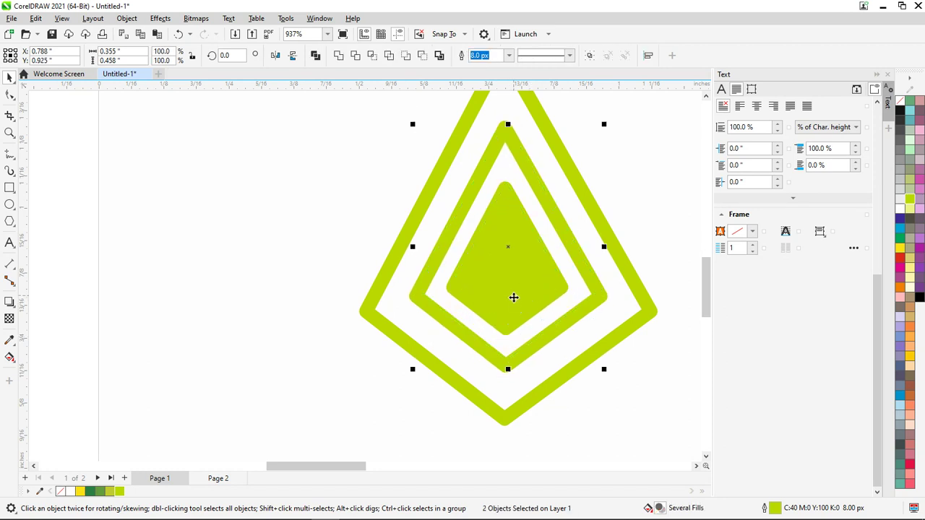
Select all three kites and group them into one logo with Ctrl+G
scroll(513, 296, "down", 3)
scroll(513, 300, "down", 2)
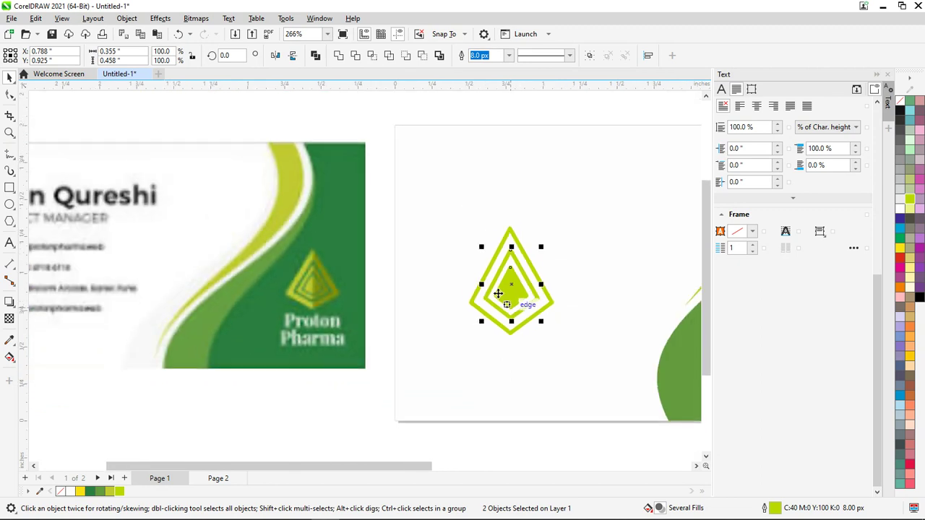
left_click(508, 299)
left_click(465, 214)
left_click_drag(376, 176, 617, 391)
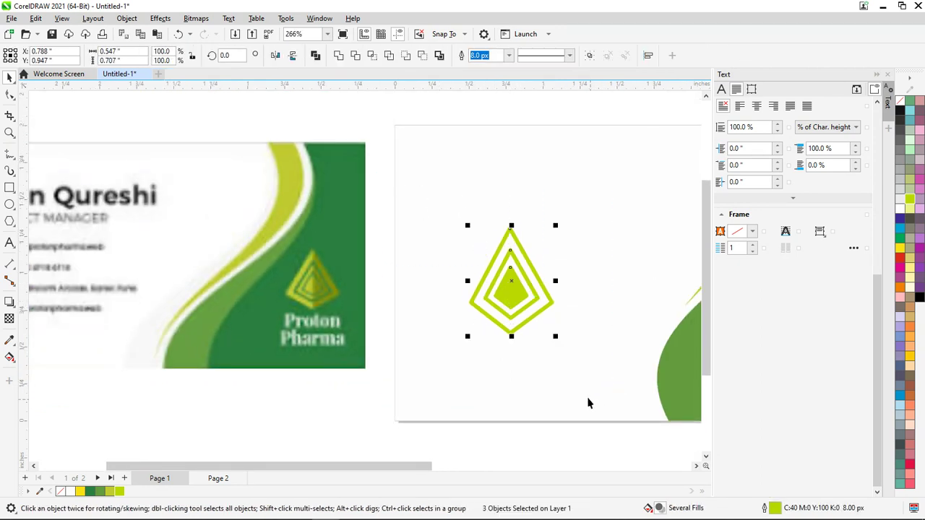
scroll(579, 289, "down", 3)
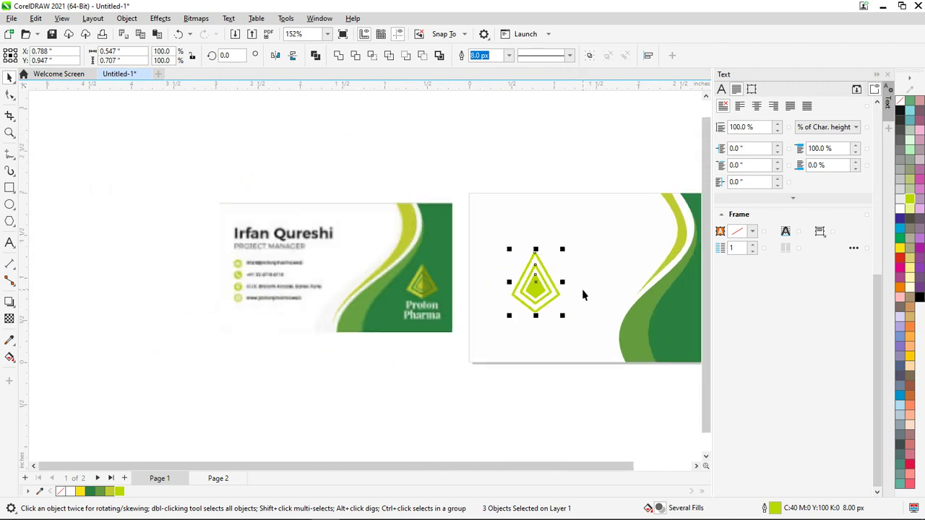
key("ctrl+g")
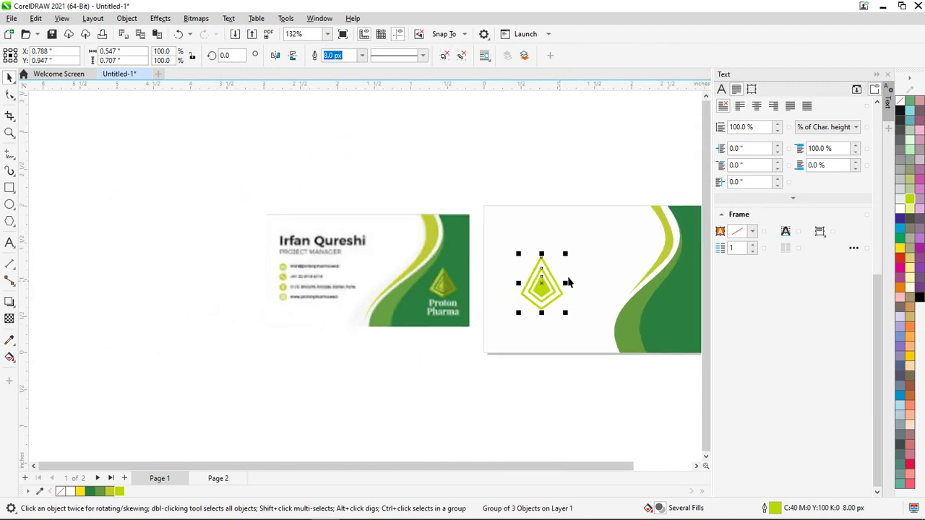
Move the kite logo group onto the card's dark green area and resize it to about 0.46 × 0.59 inches
left_click(568, 168)
scroll(584, 302, "up", 1)
left_click_drag(506, 471, 568, 468)
left_click_drag(272, 222, 372, 320)
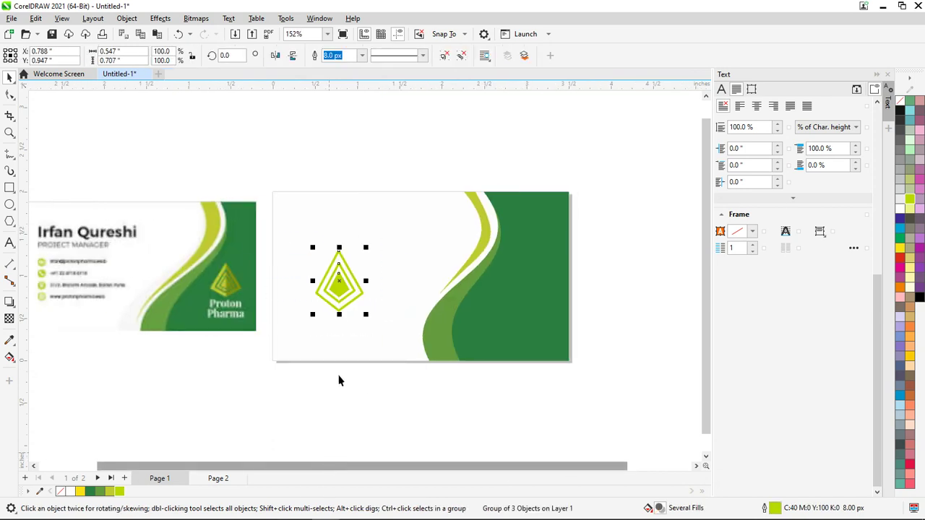
left_click_drag(250, 151, 367, 265)
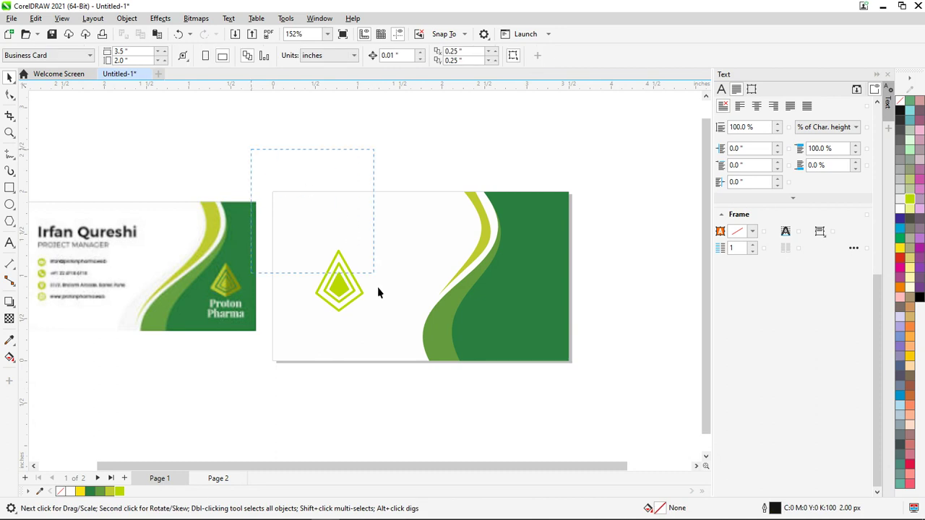
left_click_drag(402, 418, 405, 414)
left_click_drag(340, 296, 528, 309)
scroll(542, 314, "up", 1)
left_click_drag(547, 340, 549, 342)
scroll(537, 330, "up", 2)
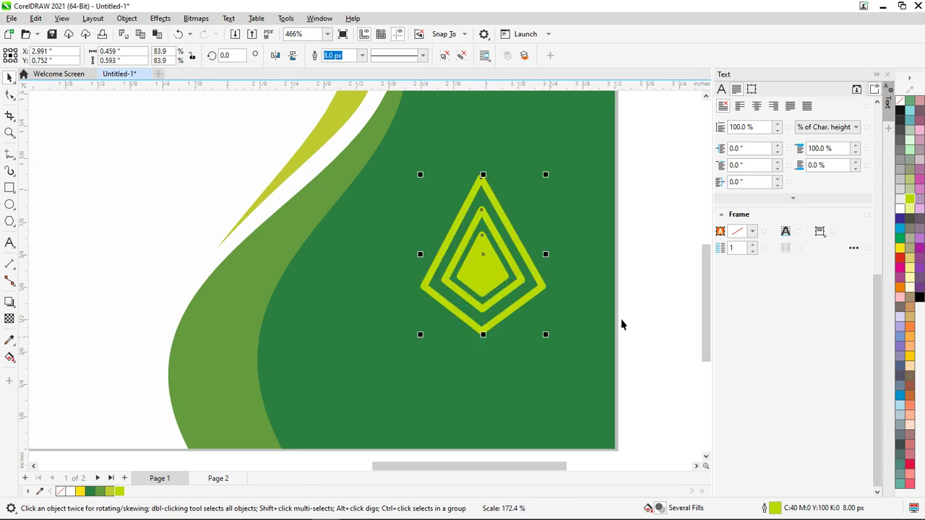
Try shrinking the kite logo to a quarter and then a third, undoing both attempts
scroll(621, 325, "down", 2)
left_click(644, 329)
left_click(586, 309)
scroll(582, 307, "up", 2)
scroll(581, 305, "up", 4)
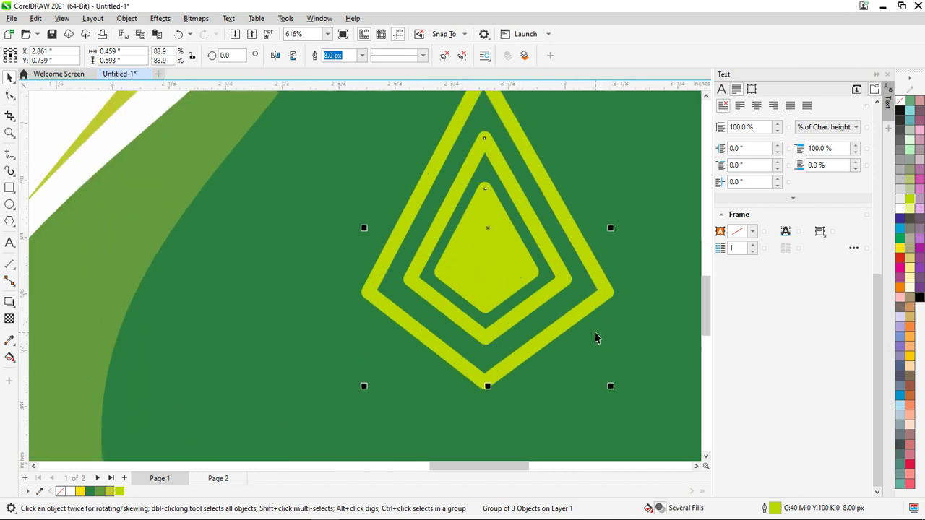
left_click_drag(613, 391, 548, 289)
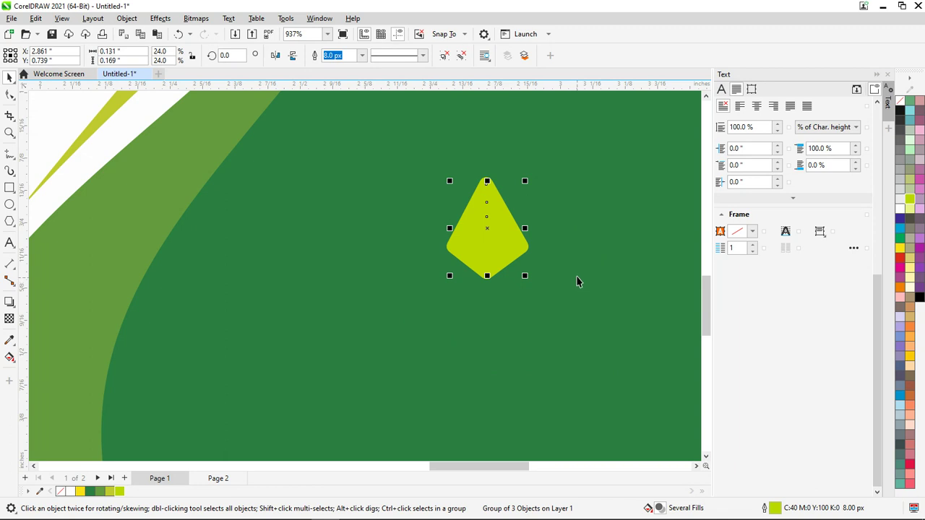
key("ctrl+z")
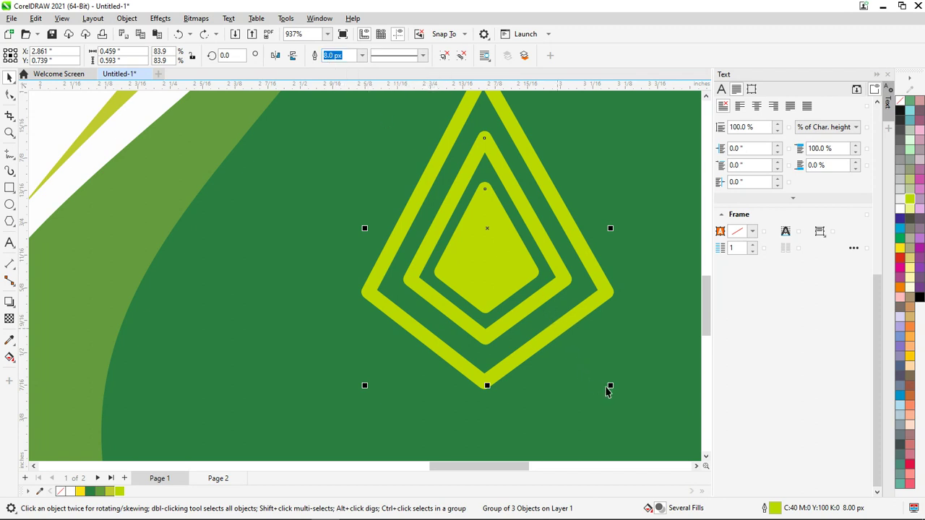
left_click_drag(611, 388, 542, 297)
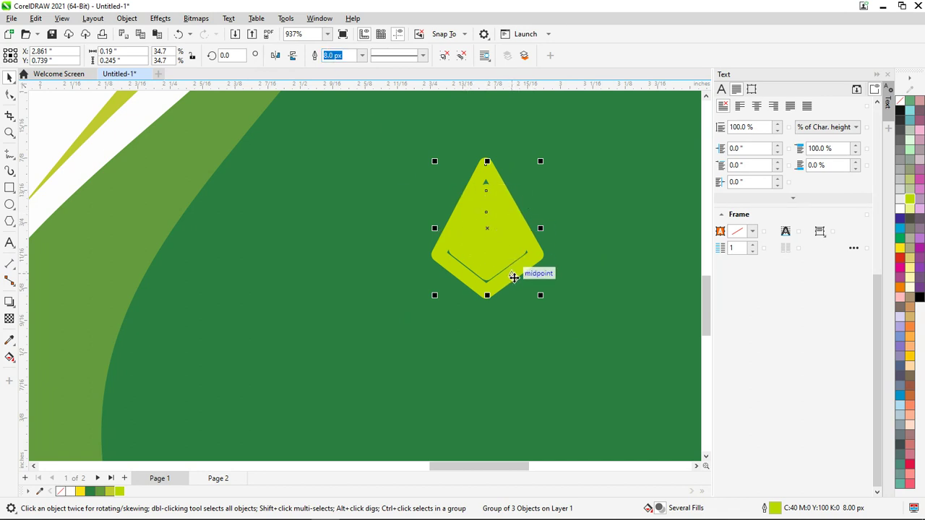
key("ctrl+z")
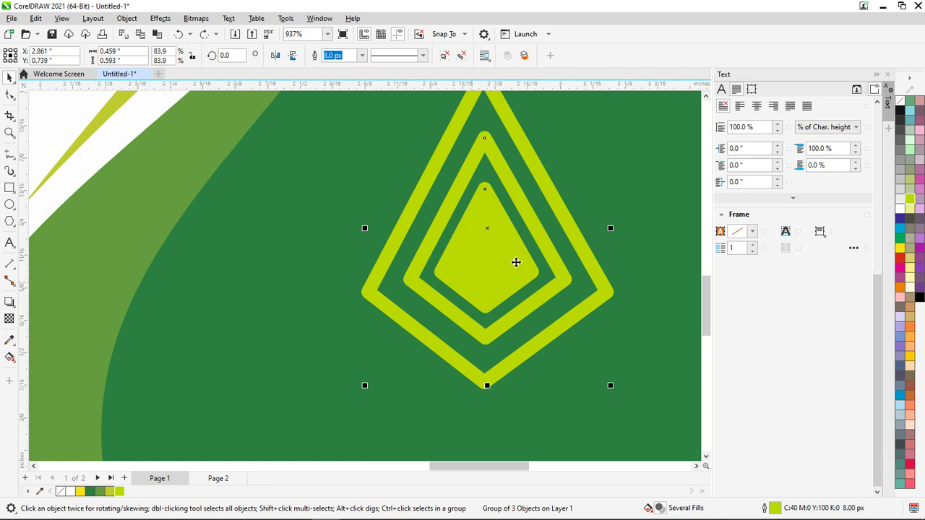
left_click(137, 21)
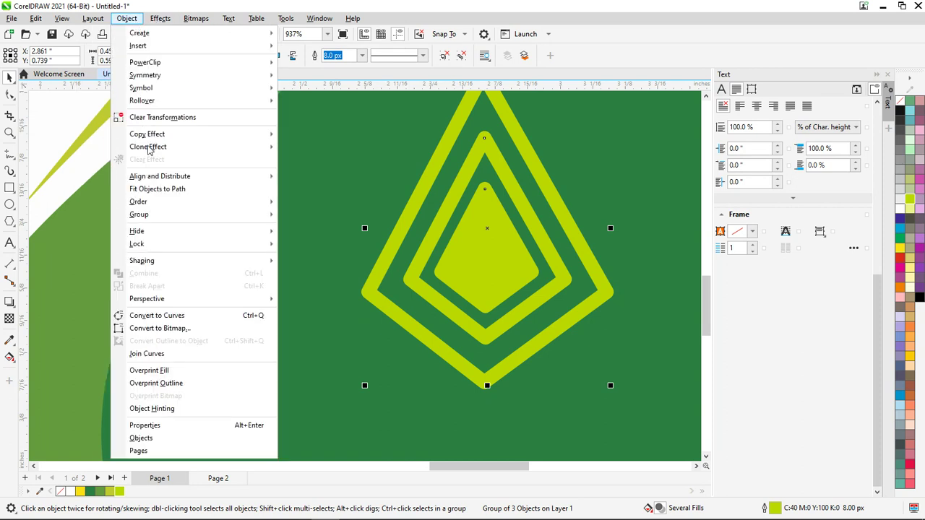
Reselect the kite logo group and move it slightly left
left_click(497, 283)
left_click(641, 320)
left_click(503, 251)
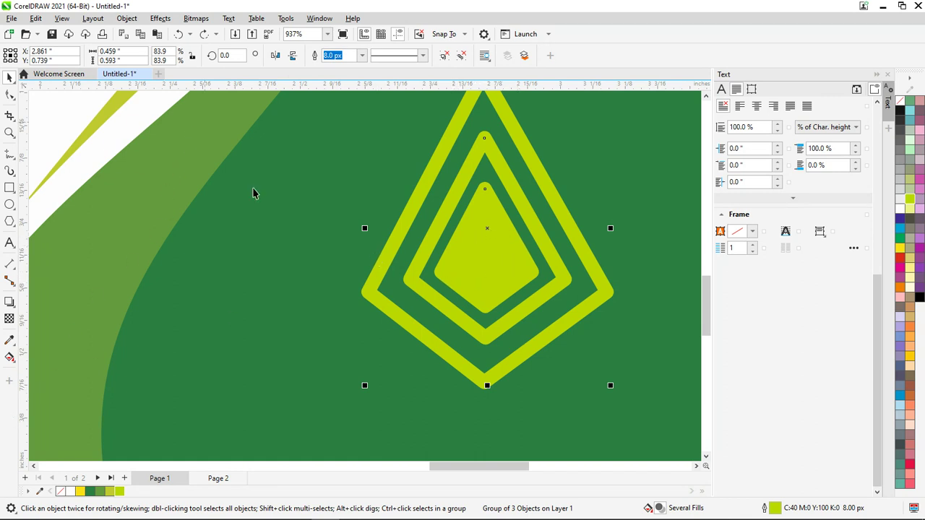
left_click(402, 233, "ctrl")
left_click_drag(407, 223, 291, 279)
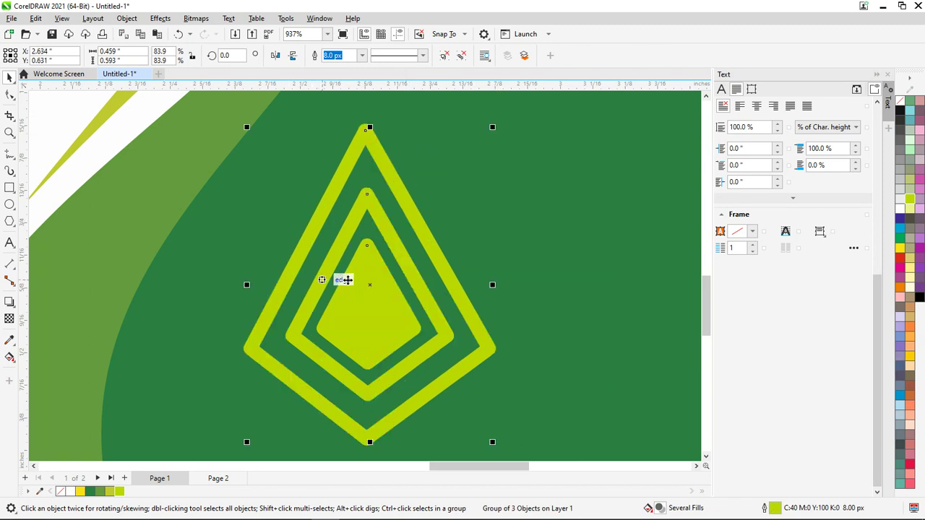
Convert the outer, middle and inner diamond outlines to objects with Convert Outline to Object (Ctrl+Shift+Q)
left_click(445, 270, "ctrl")
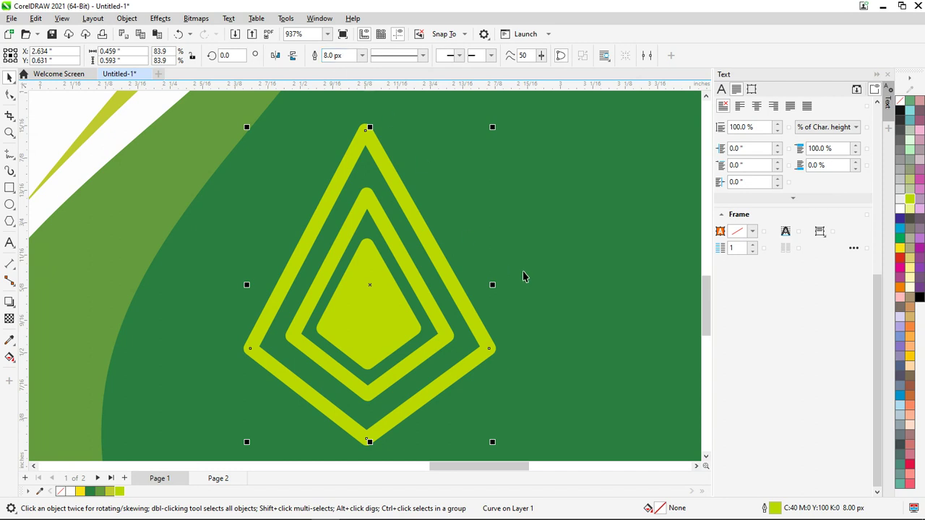
left_click(127, 18)
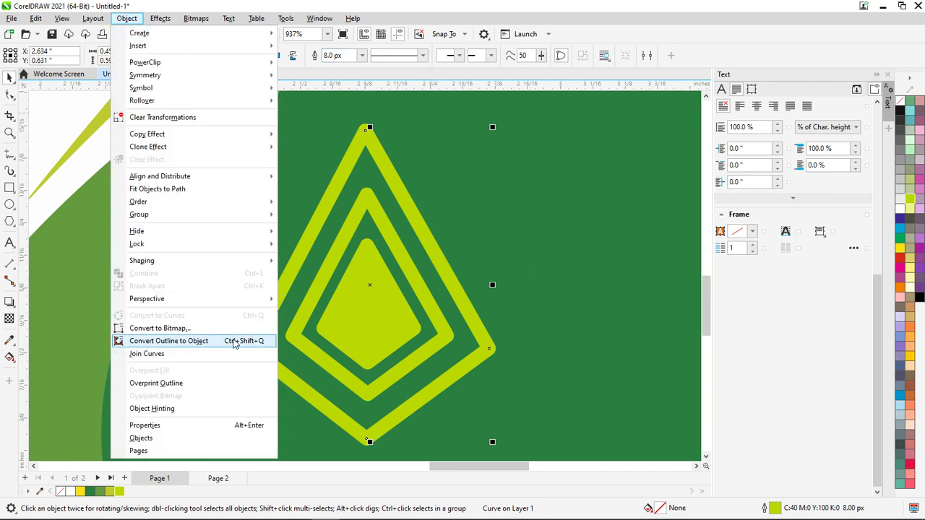
left_click(168, 341)
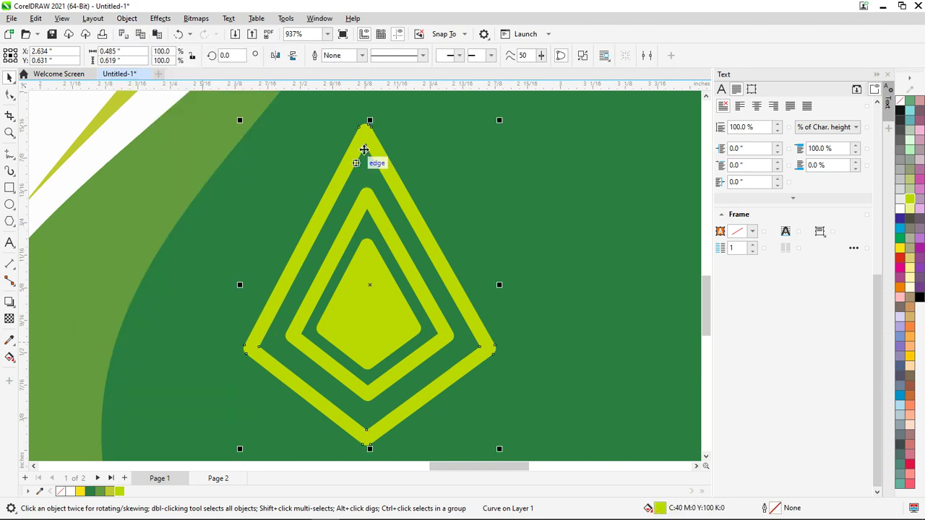
left_click(382, 222)
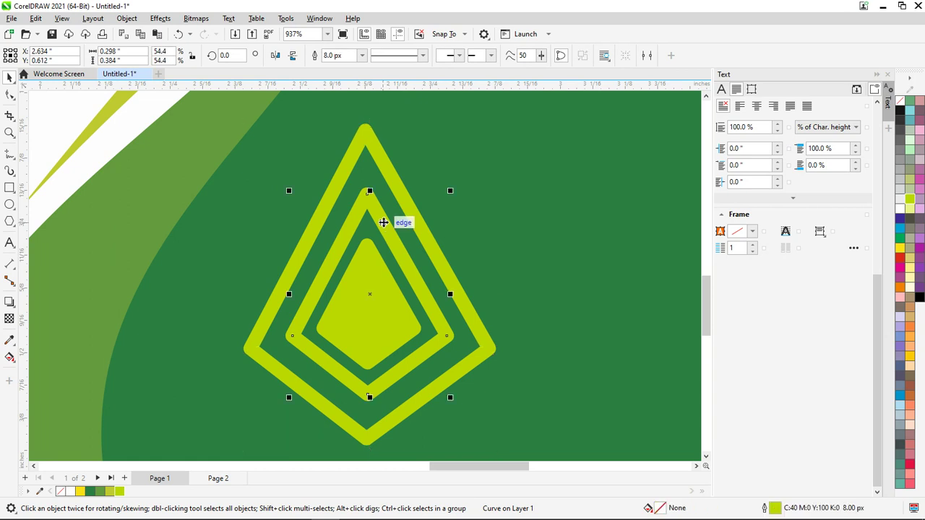
key("ctrl+shift+q")
left_click(397, 321)
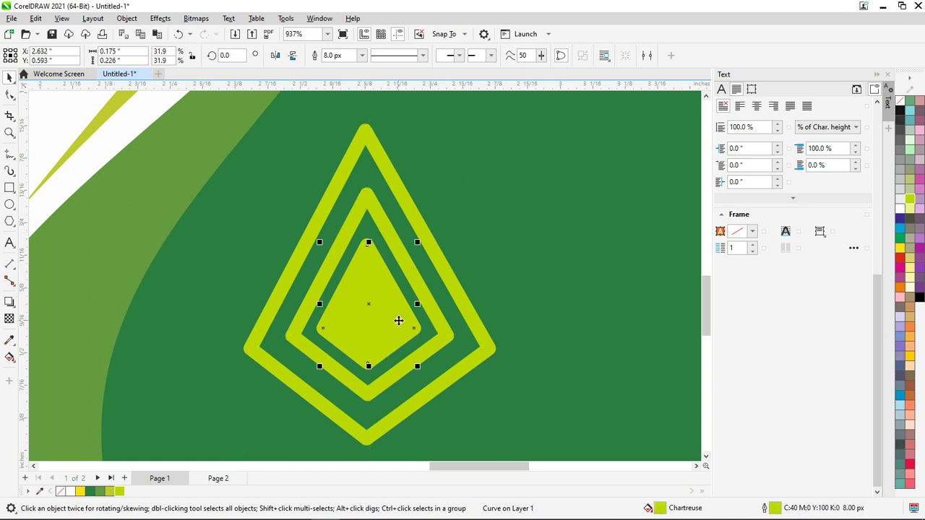
key("ctrl+shift+q")
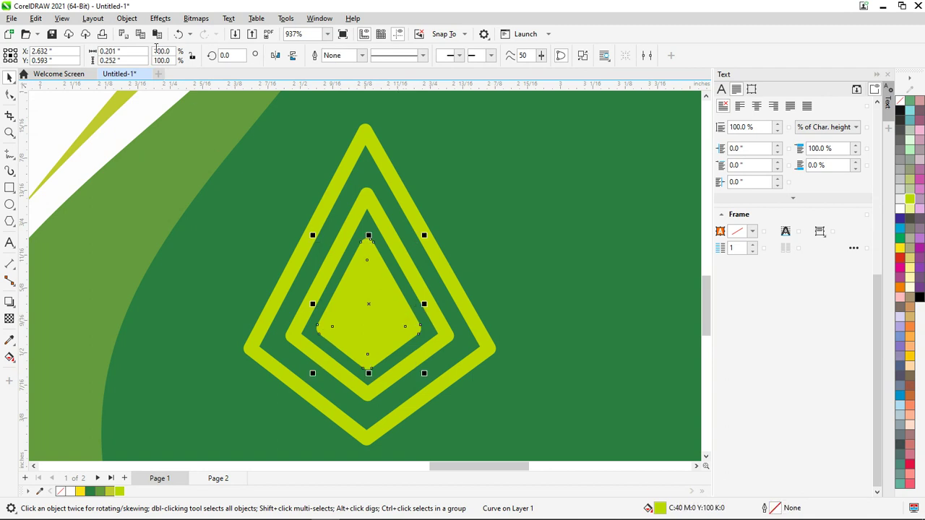
left_click(127, 19)
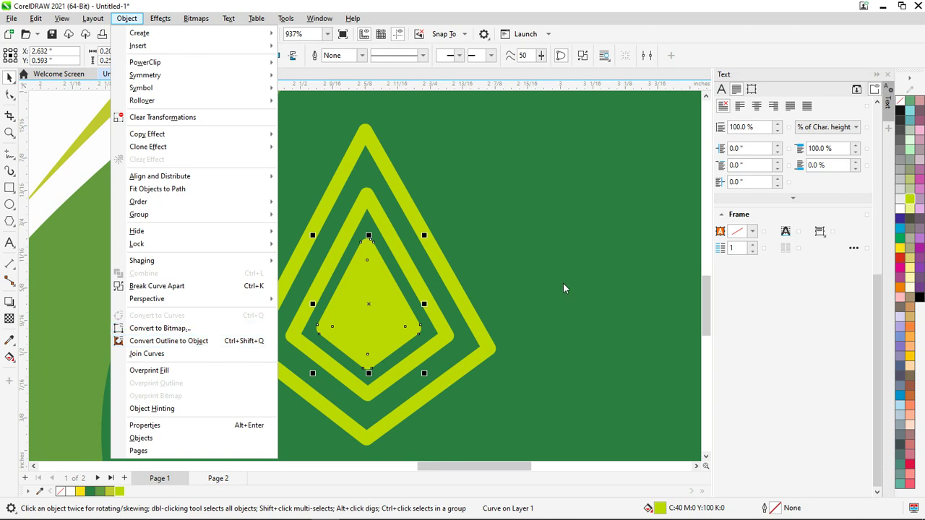
Select the four diamond pieces and group them with Ctrl+G
scroll(443, 296, "down", 1)
left_click(434, 318)
scroll(430, 319, "down", 2)
scroll(433, 322, "down", 2)
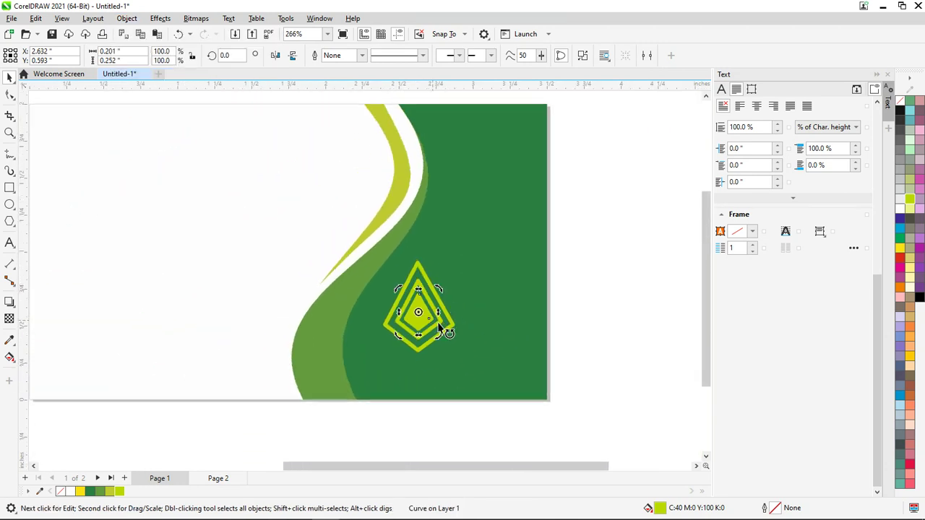
left_click_drag(612, 381, 370, 265)
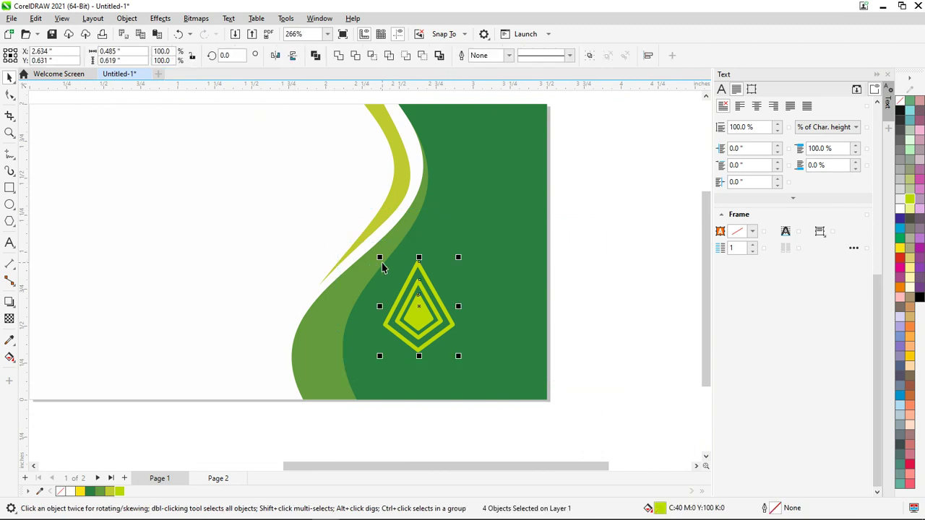
key("ctrl+g")
Scale the grouped diamond logo and position it on the card's dark green area
scroll(448, 286, "up", 2)
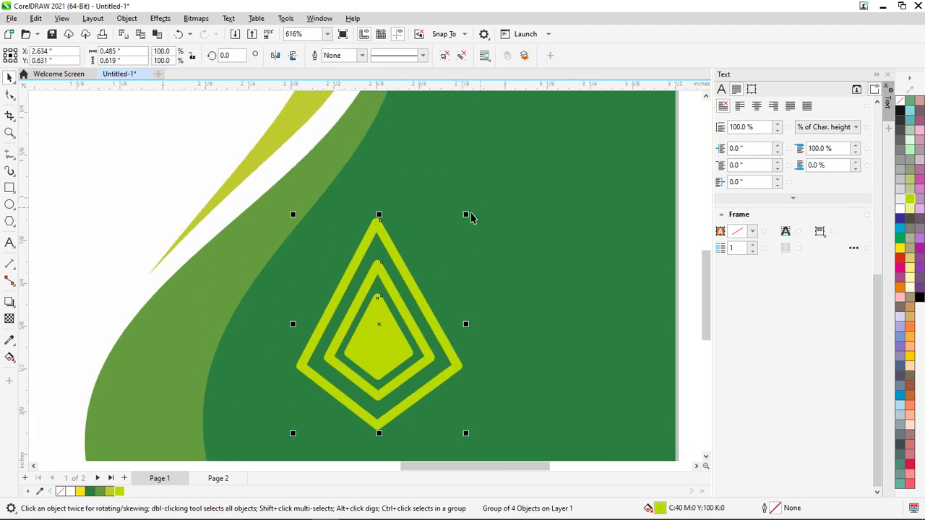
left_click_drag(467, 216, 403, 313)
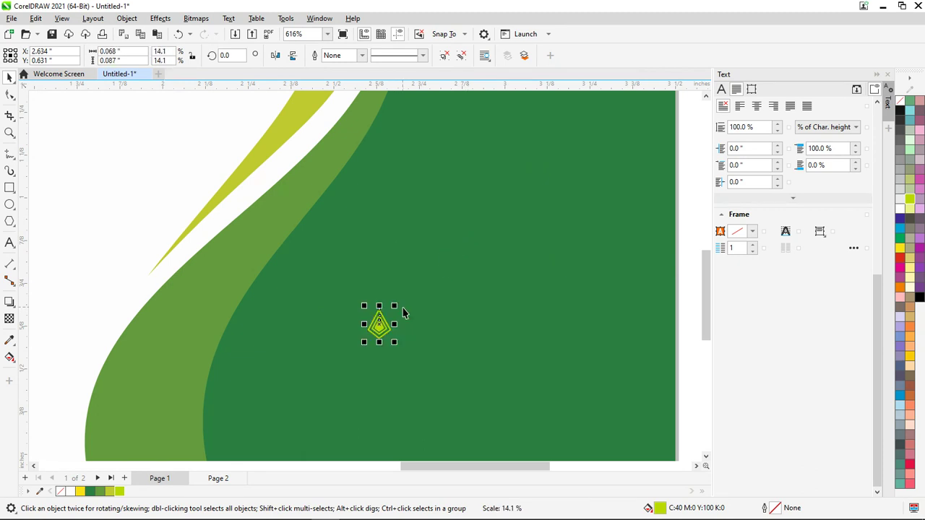
scroll(383, 325, "up", 2)
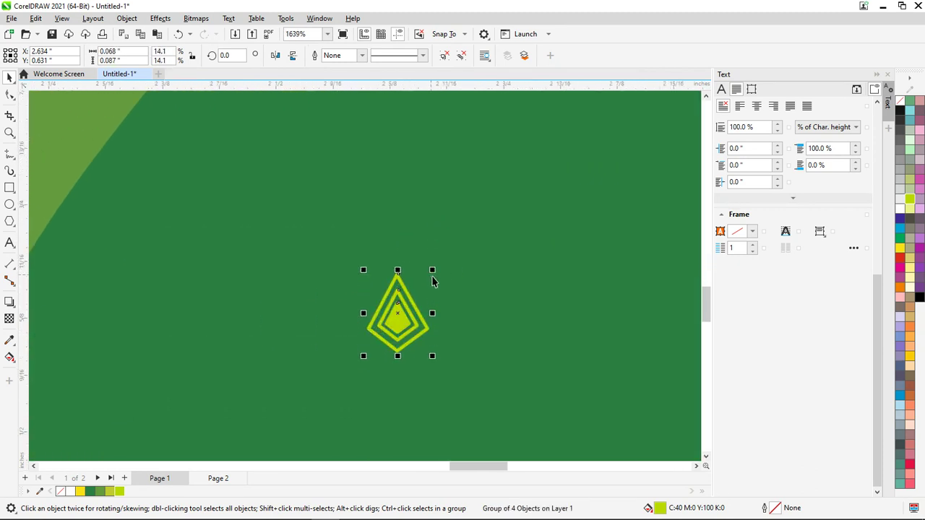
key("ctrl+u")
scroll(403, 315, "down", 1)
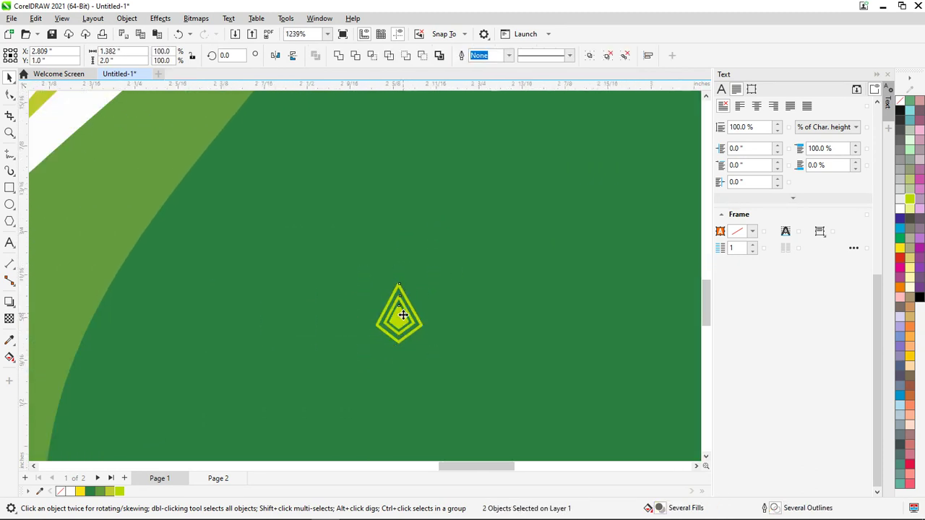
scroll(403, 317, "down", 4)
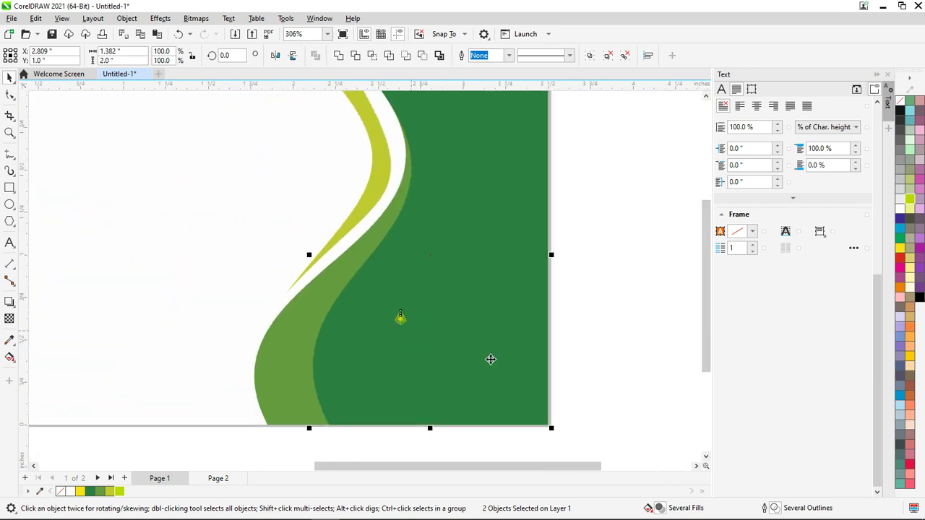
key("Escape")
left_click(403, 320)
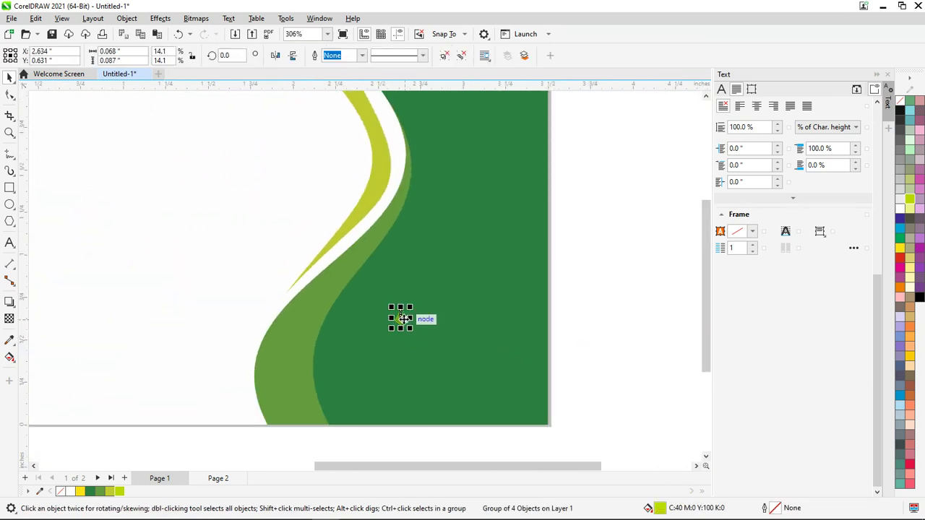
left_click_drag(409, 329, 473, 285)
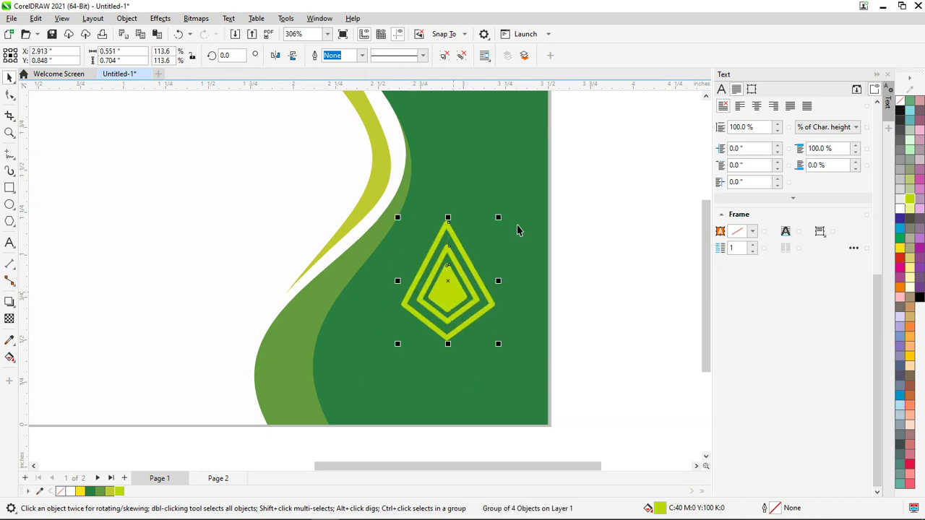
left_click(578, 324)
scroll(574, 323, "down", 2)
scroll(569, 336, "up", 1)
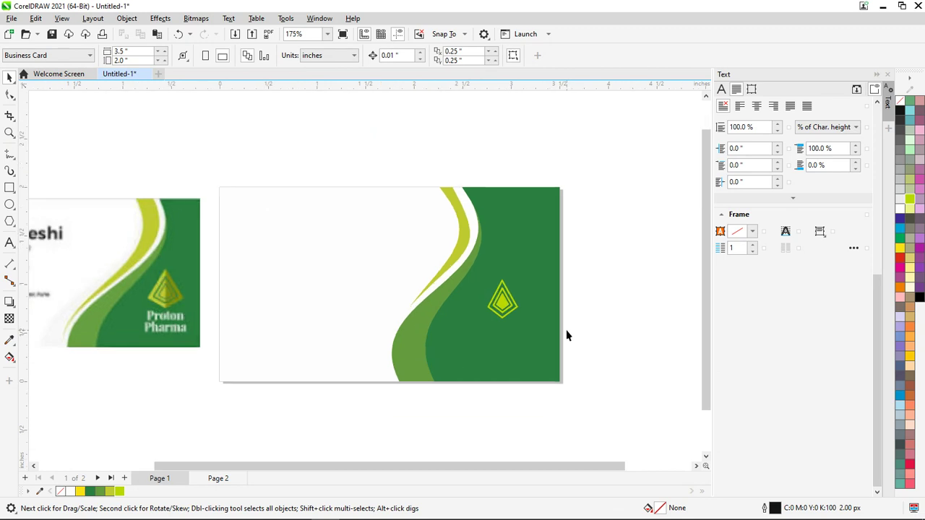
Type 'PHARMA' and 'CARE' on two lines as a new text object above the card
scroll(566, 329, "up", 1)
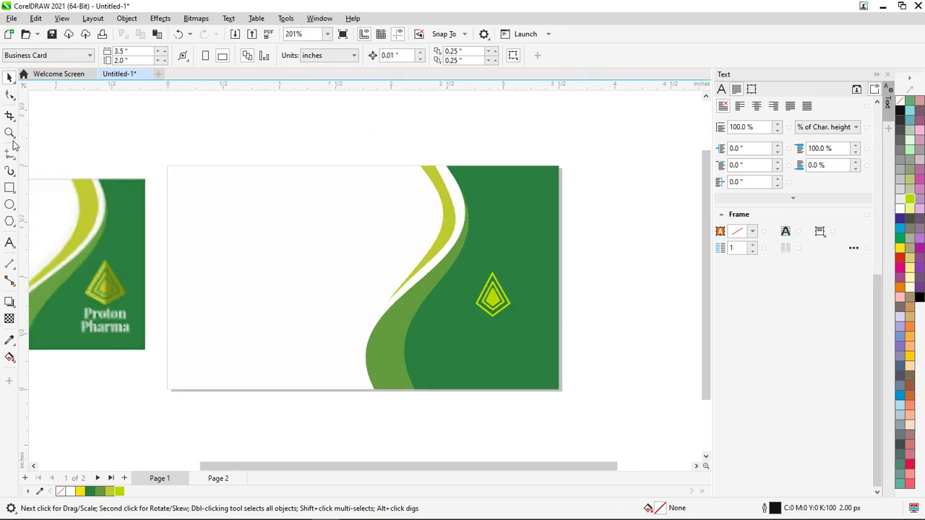
left_click(9, 243)
left_click(314, 137)
type("phj")
key("BackSpace")
key("BackSpace")
key("BackSpace")
type("P")
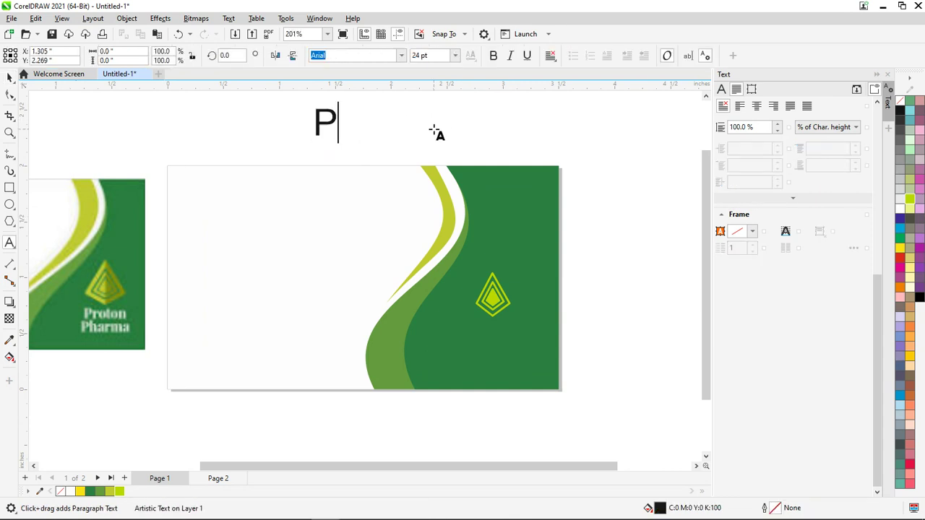
type("HARMA")
key("Return")
type("CARE")
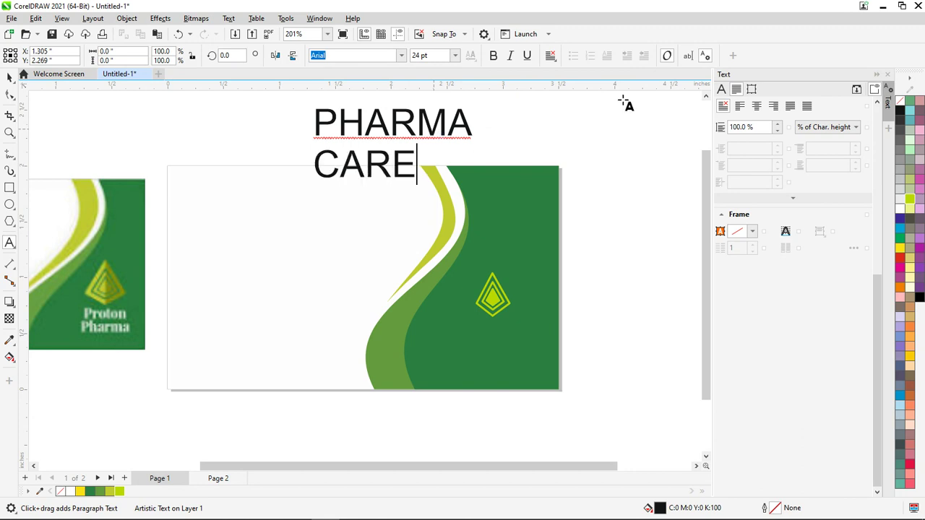
Centre the PHARMA CARE lines and shrink the text to about half its size
key("ctrl+a")
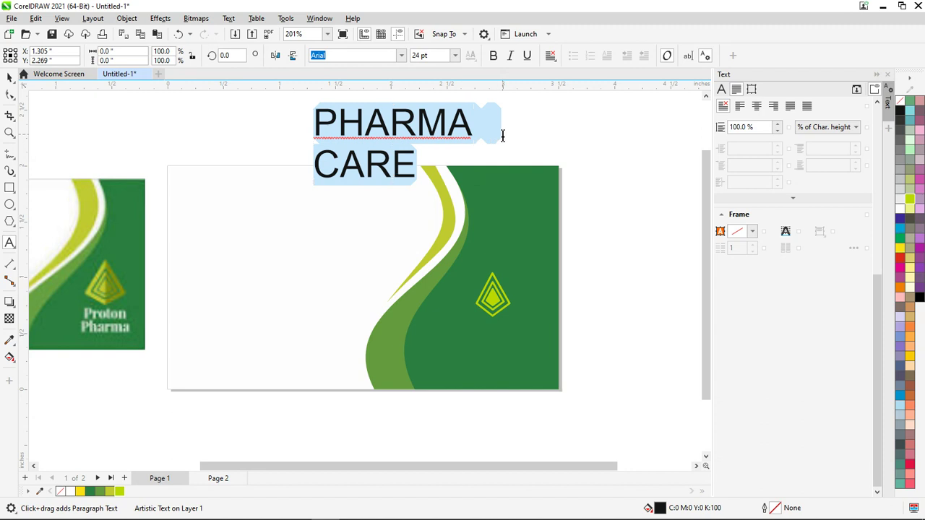
left_click_drag(424, 167, 297, 120)
key("ctrl+e")
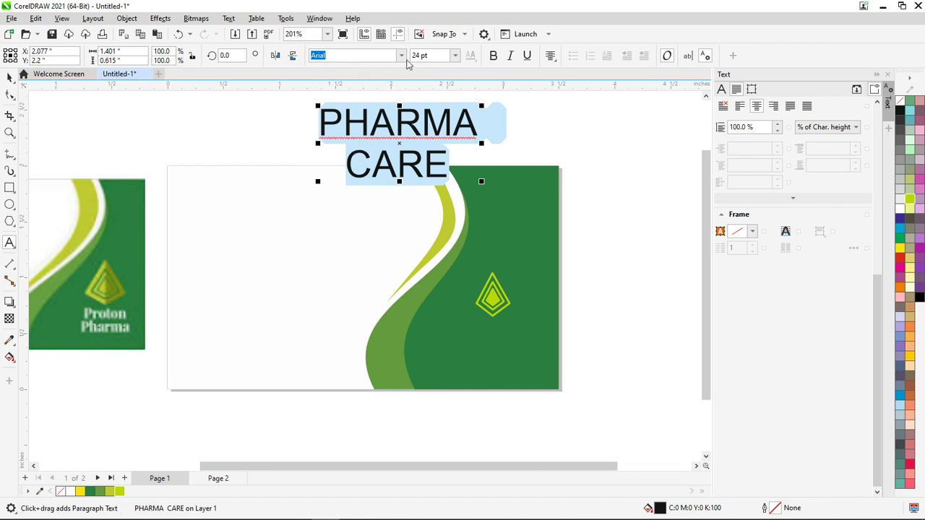
left_click(9, 79)
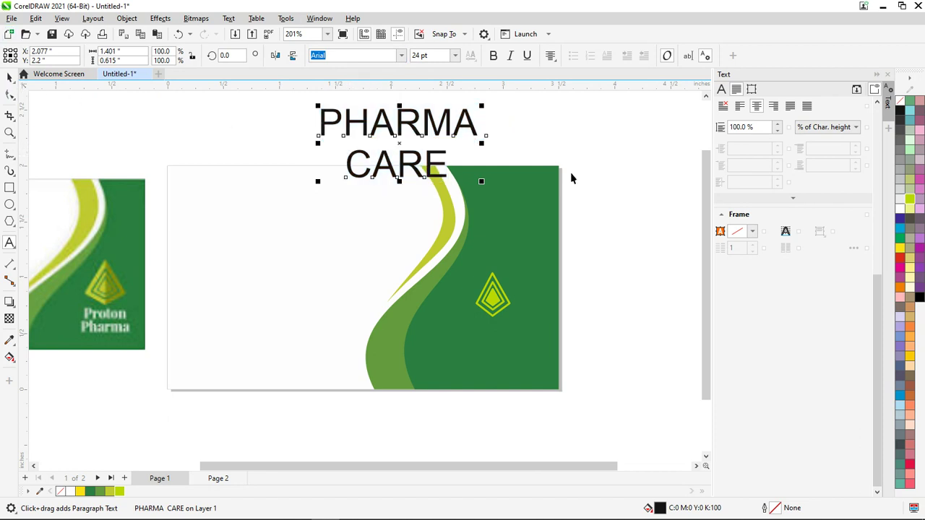
left_click_drag(482, 107, 507, 353)
left_click(444, 146)
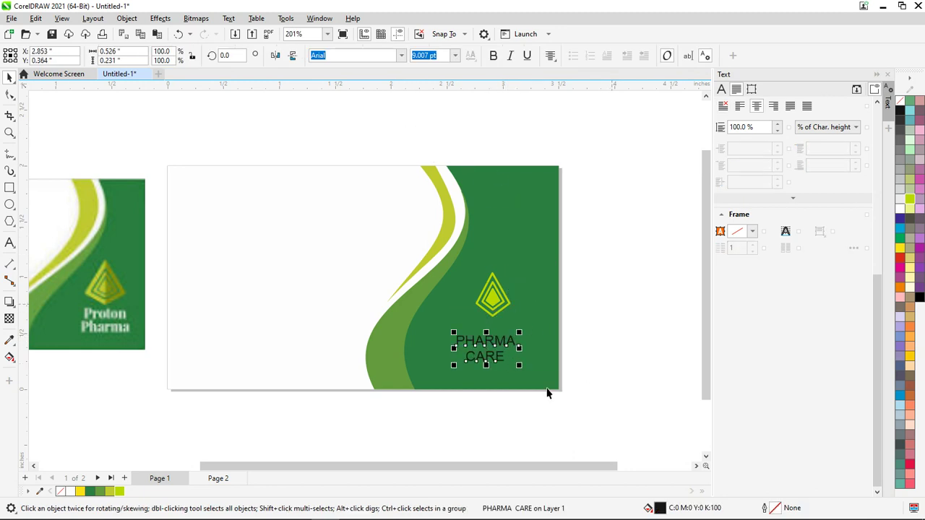
Try left and right alignment on PHARMA CARE, then settle back on centred
scroll(486, 353, "up", 3)
triple_click(491, 354)
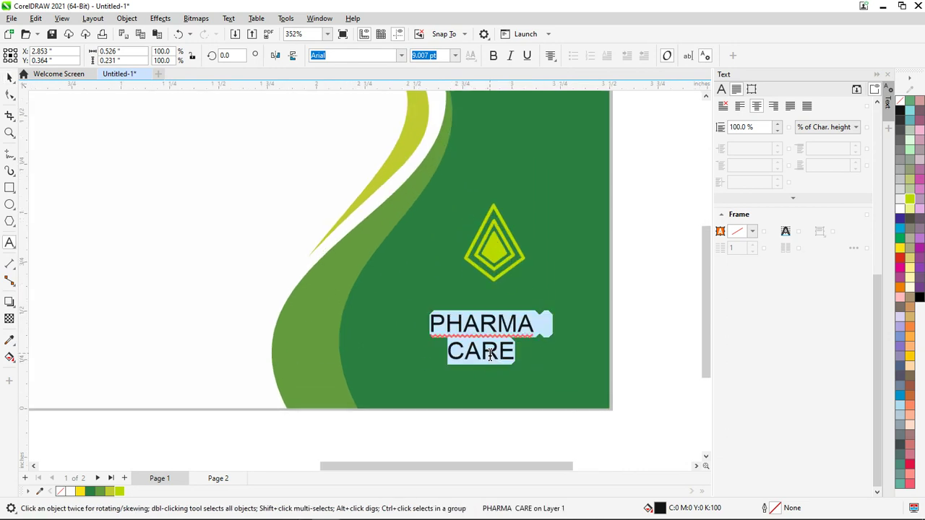
key("ctrl+l")
key("ctrl+r")
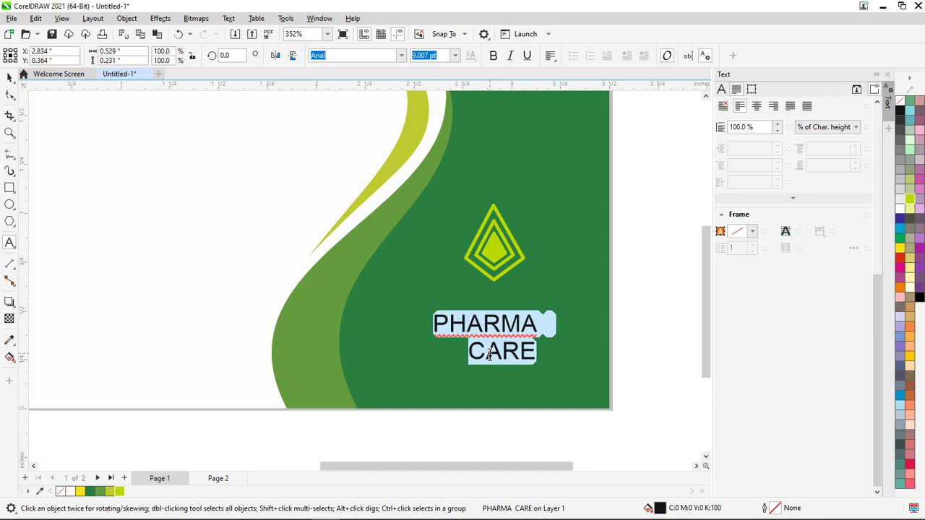
key("ctrl+e")
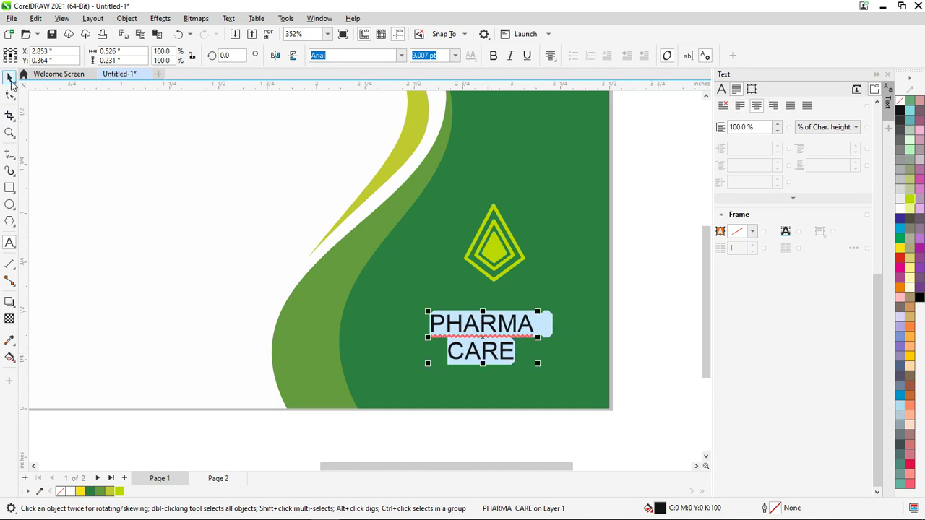
left_click(9, 94)
Move PHARMA CARE just below the diamond logo, colour it white, and shift the reference image left
key("ctrl+space")
left_click(483, 324)
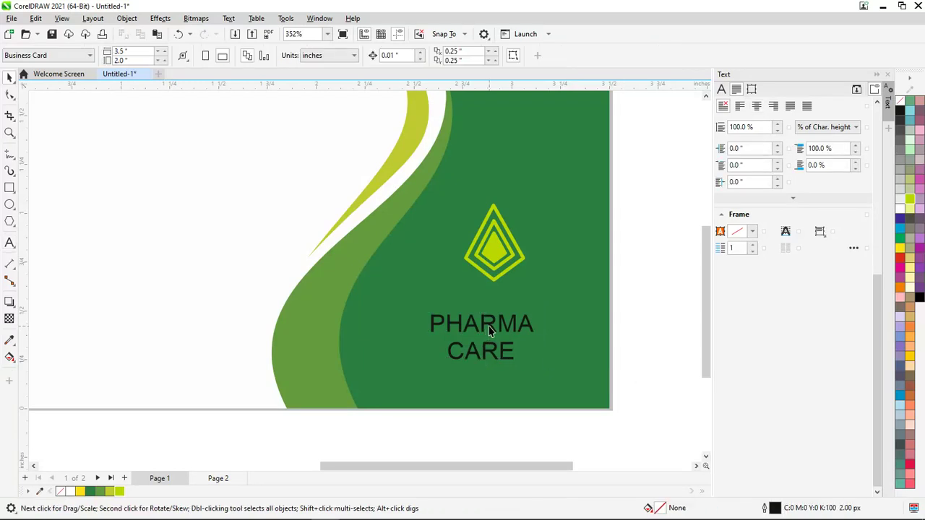
left_click_drag(498, 323, 512, 303)
left_click(901, 210)
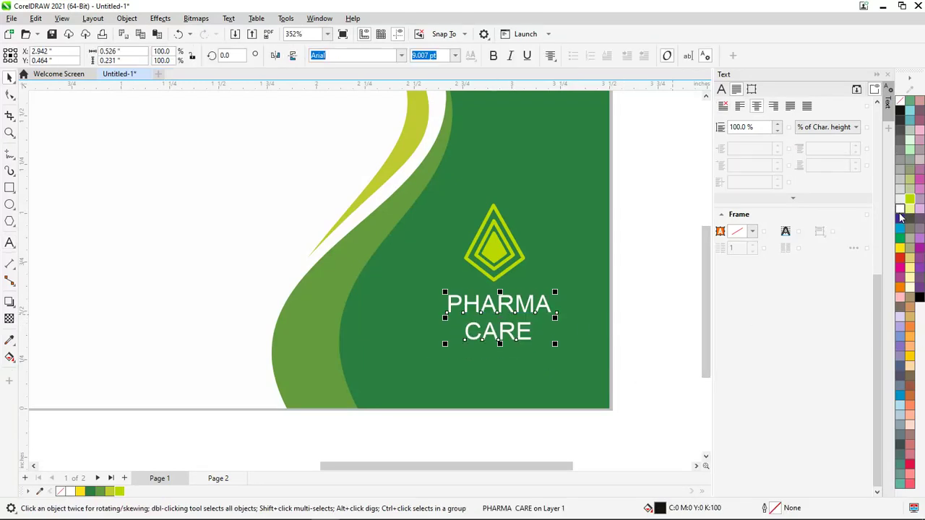
left_click(647, 300)
scroll(683, 308, "down", 3)
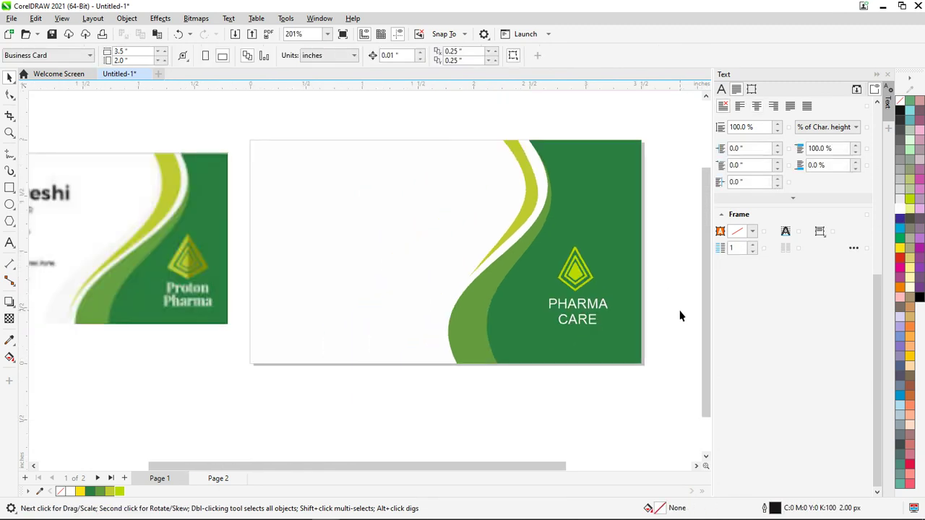
left_click_drag(170, 229, 115, 235)
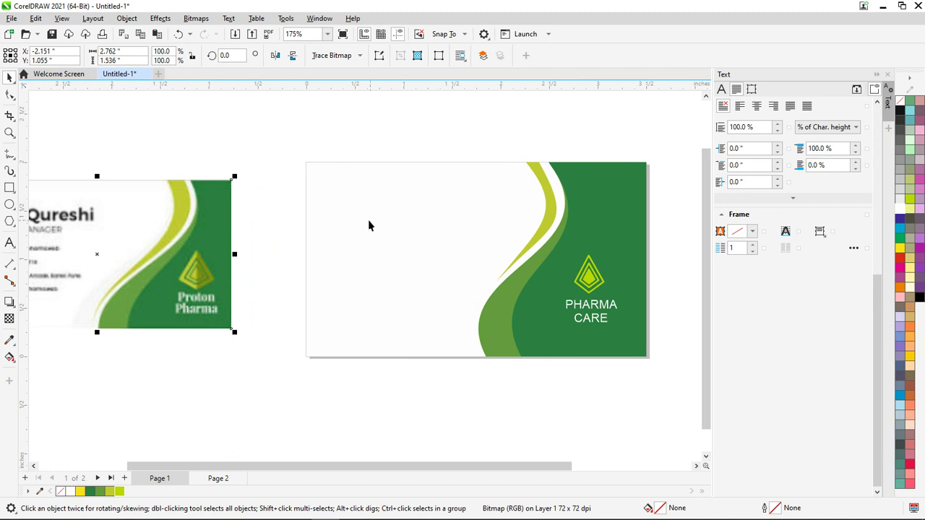
Type the cardholder's name on the card's white area at 12 pt and move it up-left
left_click(9, 243)
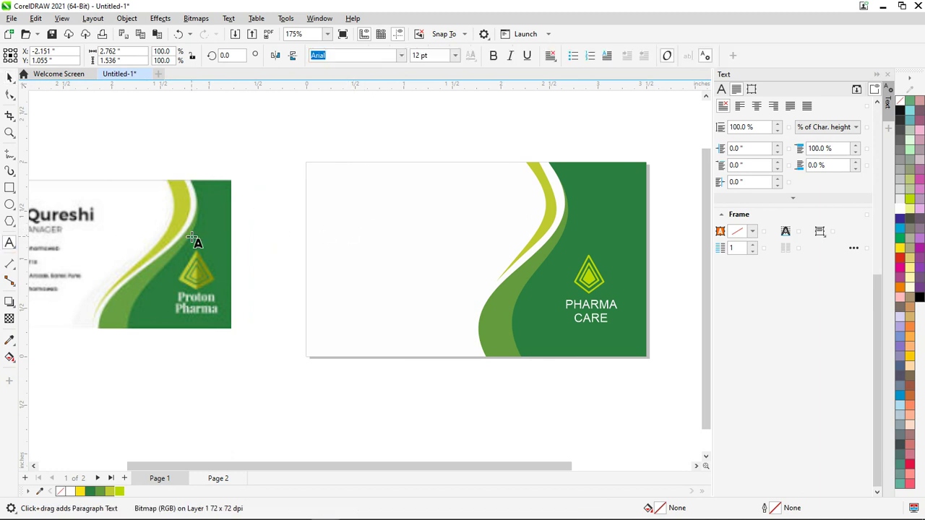
scroll(352, 229, "up", 2)
left_click(427, 221)
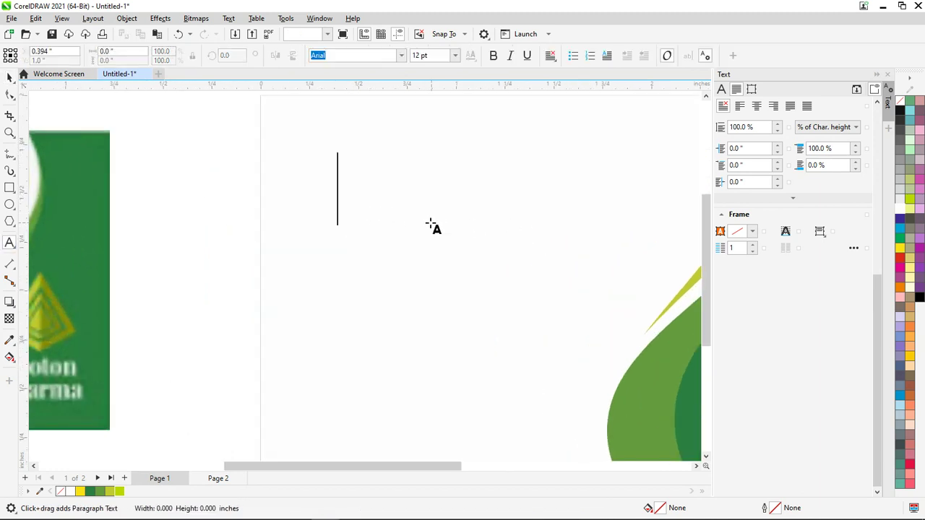
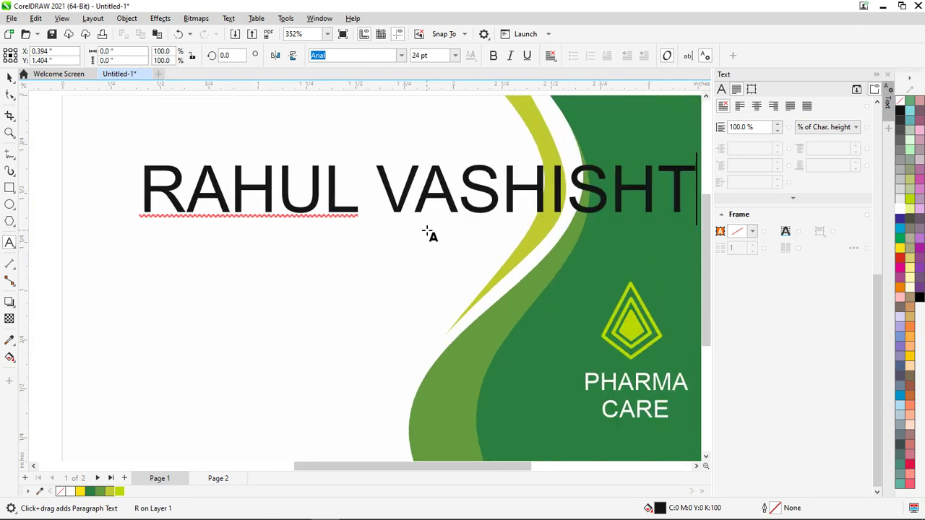
key("ctrl+a")
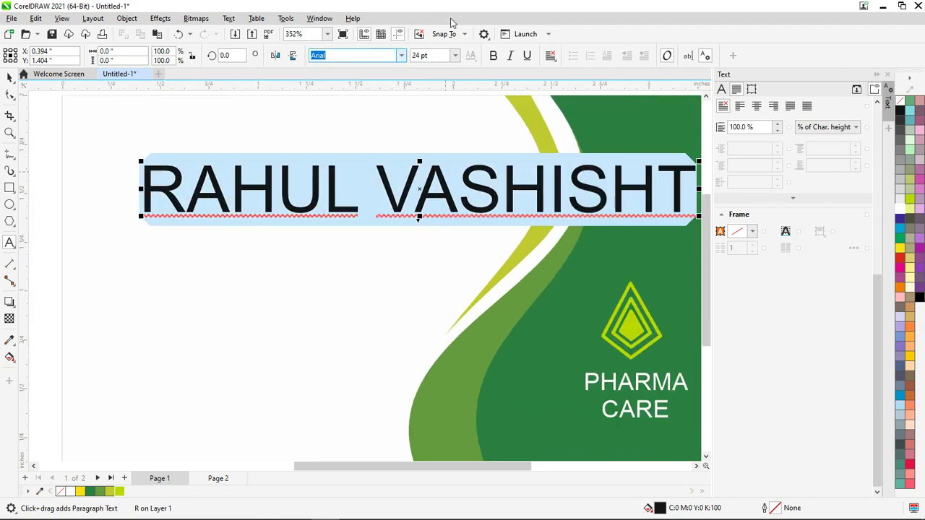
left_click(456, 56)
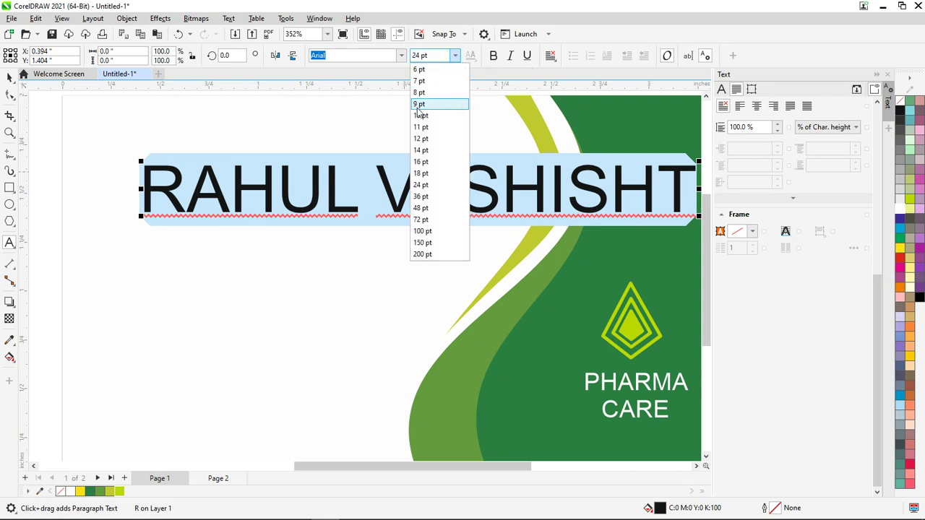
left_click(421, 139)
left_click(10, 78)
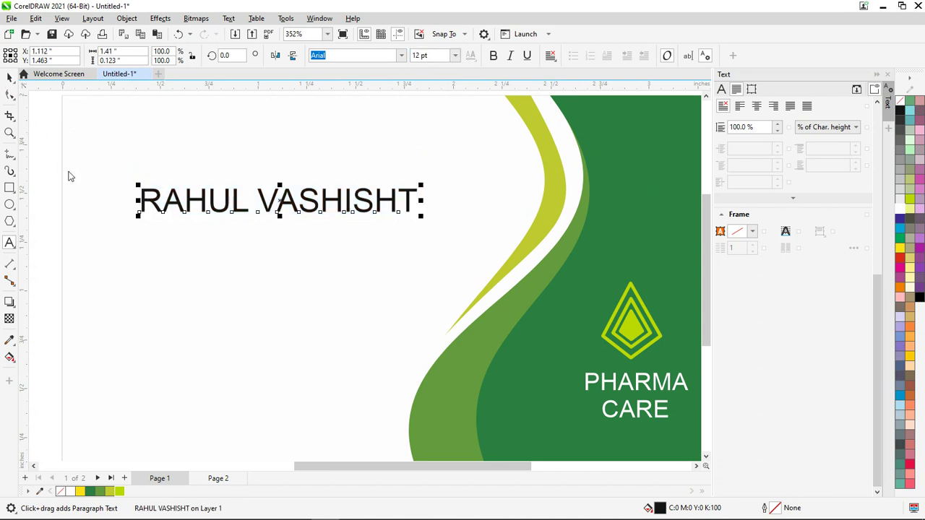
left_click(54, 171)
left_click_drag(173, 207, 140, 189)
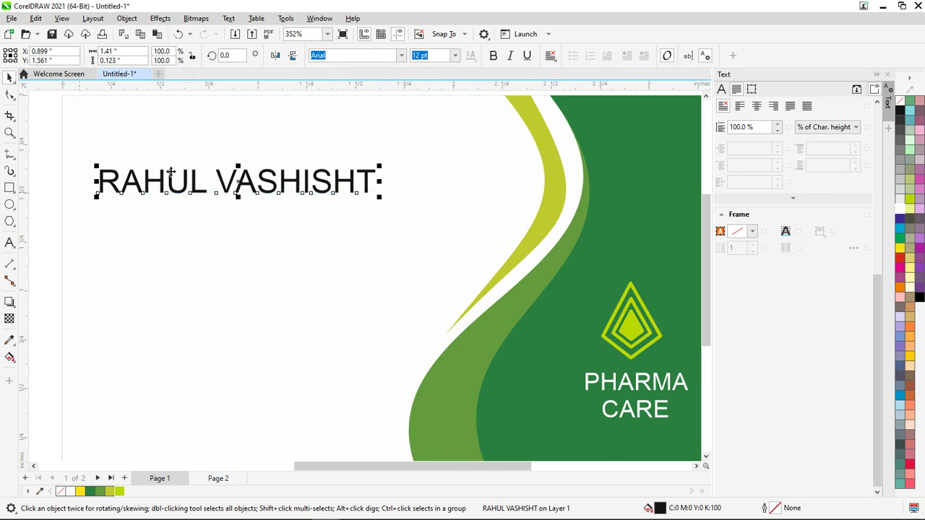
Make the name bold and move it down onto the card's left side
double_click(200, 189)
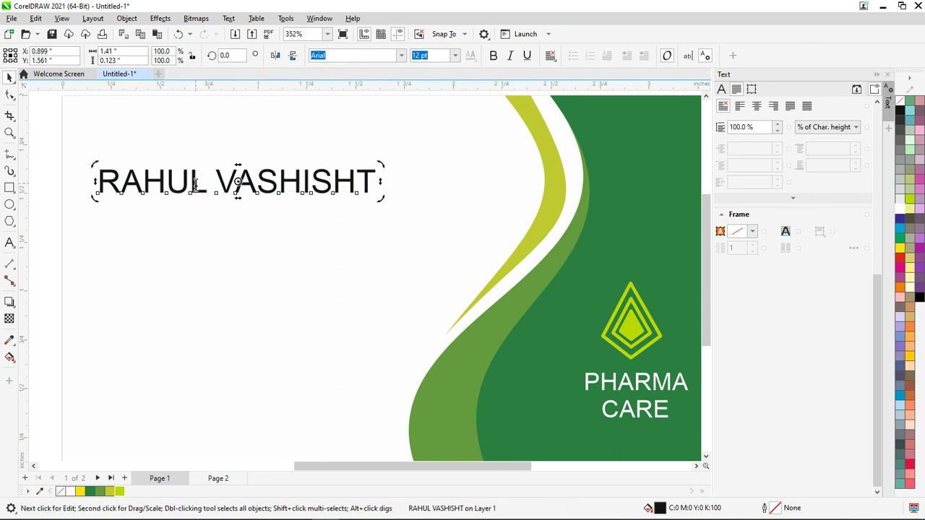
key("ctrl+a")
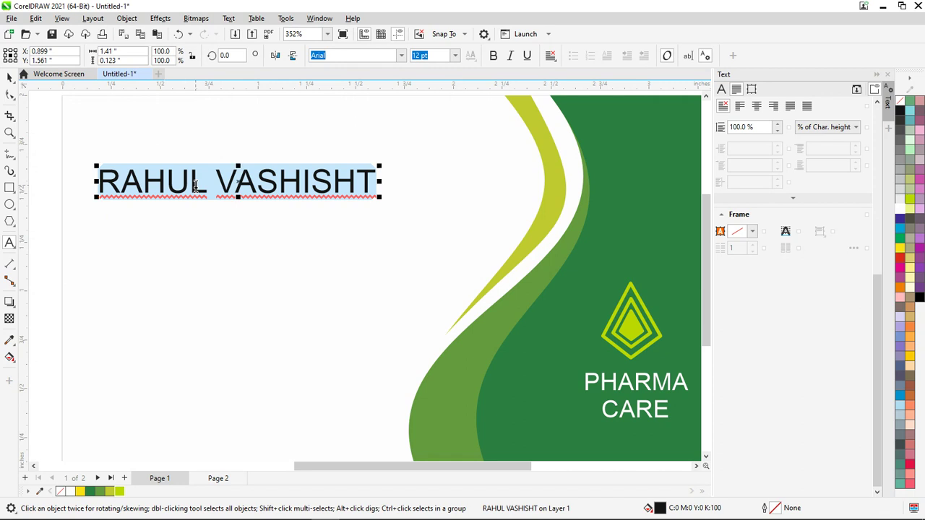
key("ctrl+b")
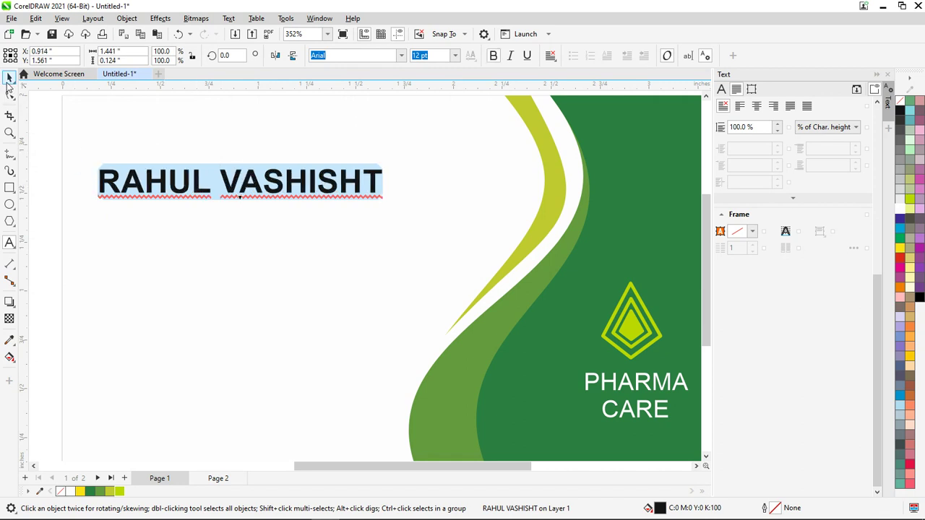
left_click(10, 77)
left_click(56, 148)
left_click_drag(157, 185, 166, 248)
scroll(158, 202, "down", 1)
scroll(159, 202, "down", 1)
Add 'WEB DEVELOPER' as 8 pt text and place it just below the name
left_click(10, 242)
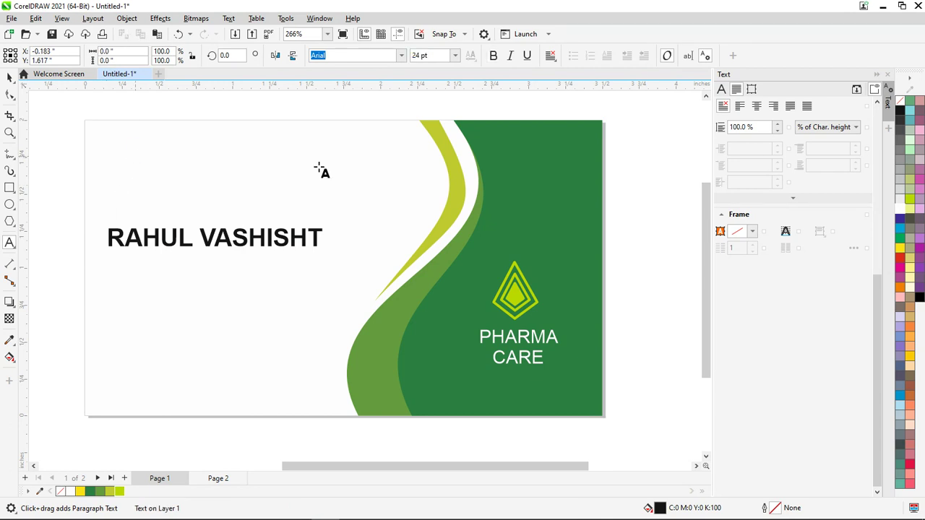
type("WEB DEVE")
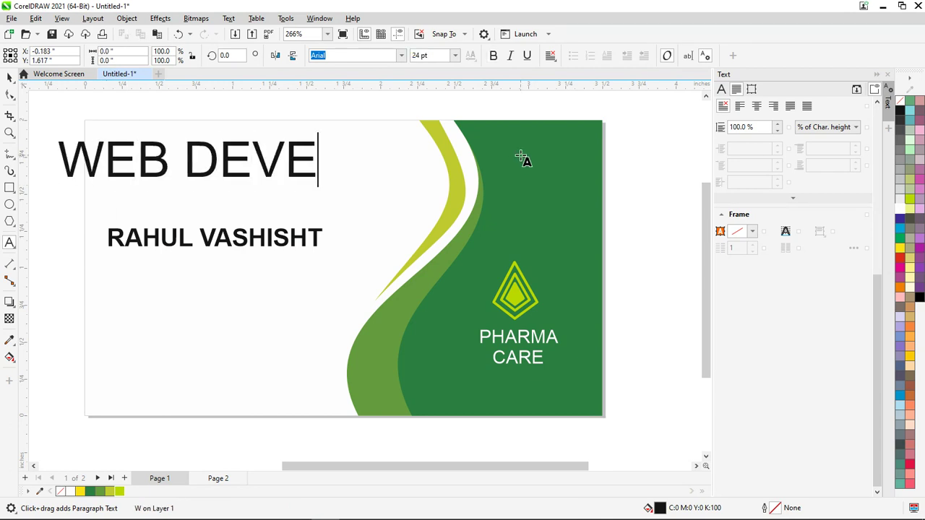
type("LOPER")
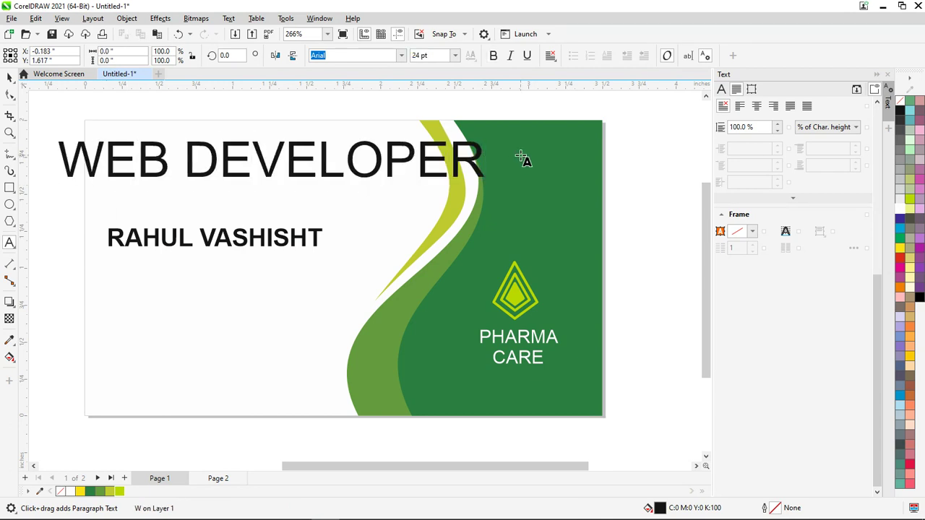
key("ctrl+a")
left_click(455, 55)
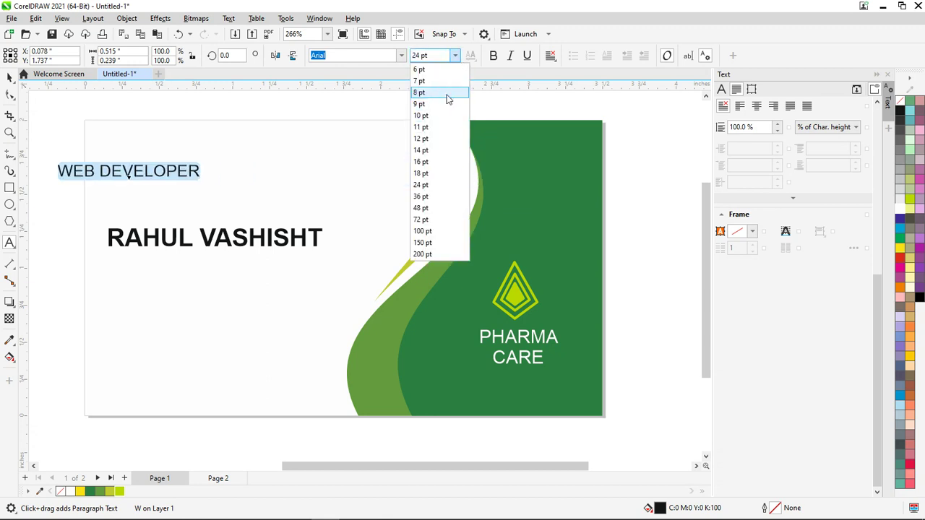
left_click(447, 95)
left_click(9, 77)
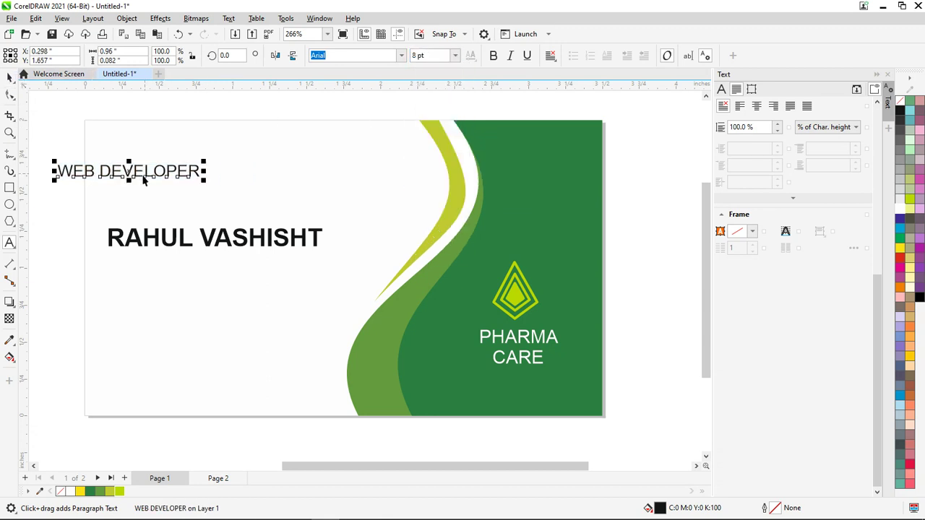
left_click_drag(143, 181, 180, 267)
Centre WEB DEVELOPER under the name and nudge both lines slightly lower
left_click(210, 244, "shift")
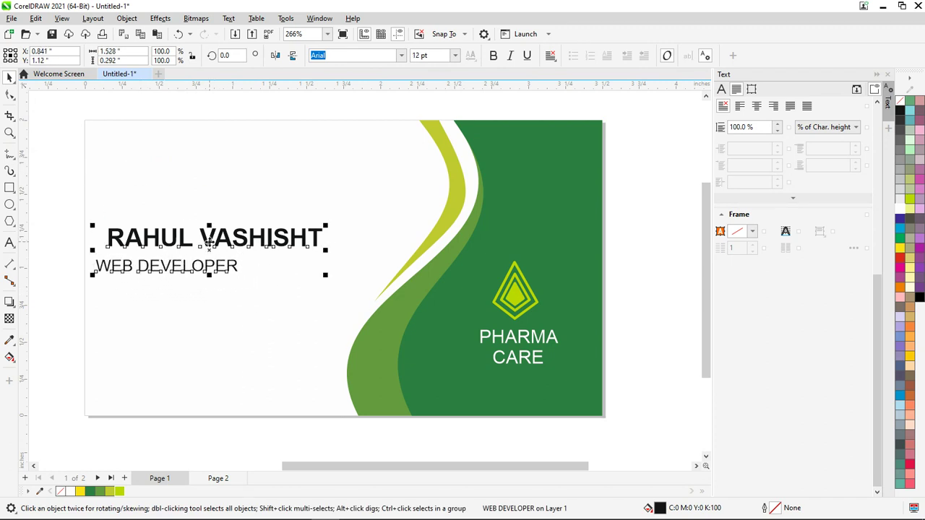
key("c")
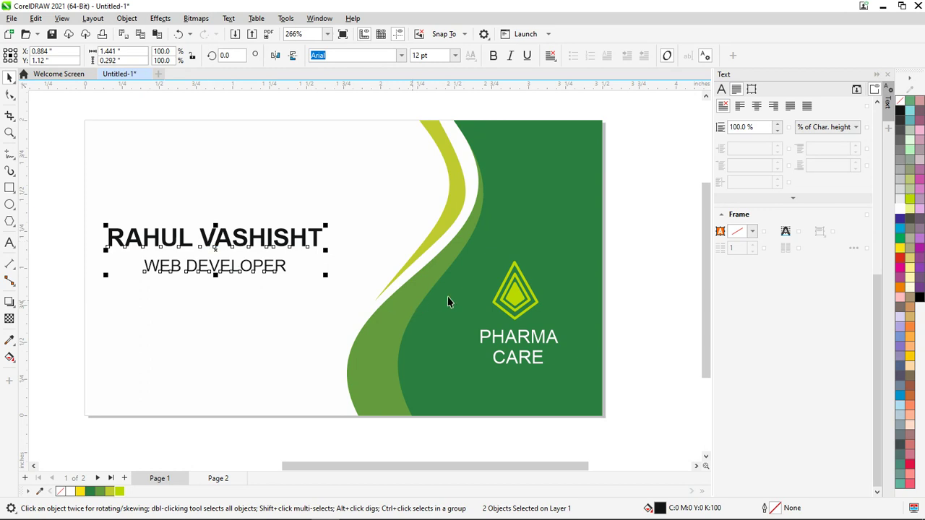
left_click(653, 378)
scroll(197, 289, "up", 3)
scroll(218, 284, "down", 2)
scroll(217, 282, "down", 2)
left_click_drag(91, 209, 357, 311)
left_click_drag(249, 252, 251, 265)
key("l")
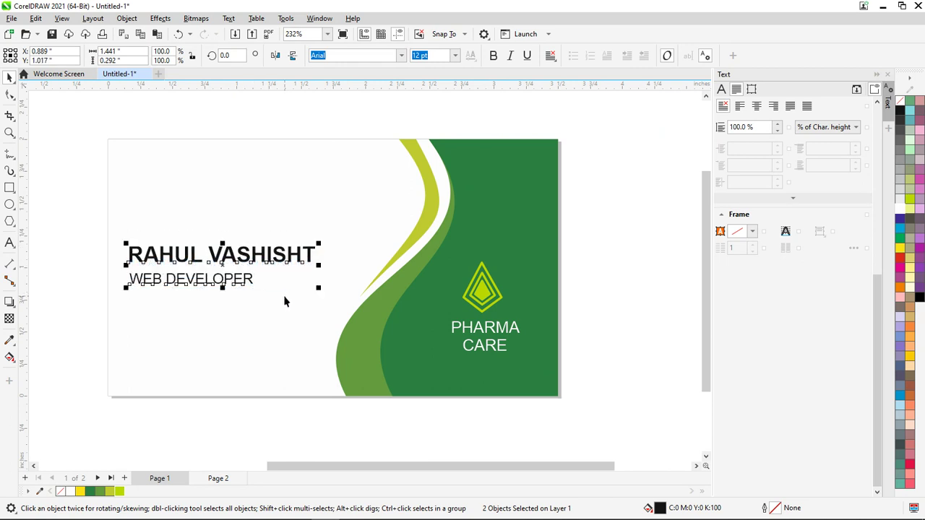
key("r")
key("c")
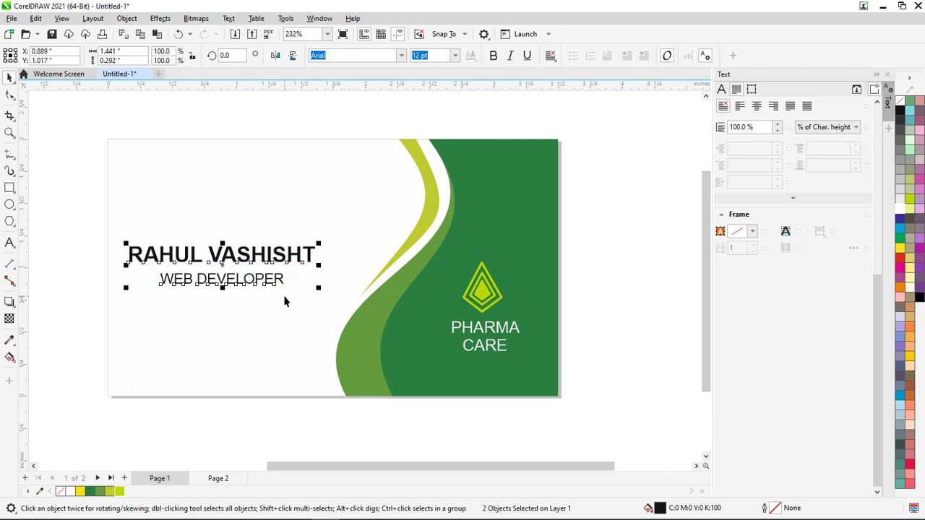
Select the title text and highlight the word DEVELOPER for editing
left_click(606, 304)
left_click(221, 285)
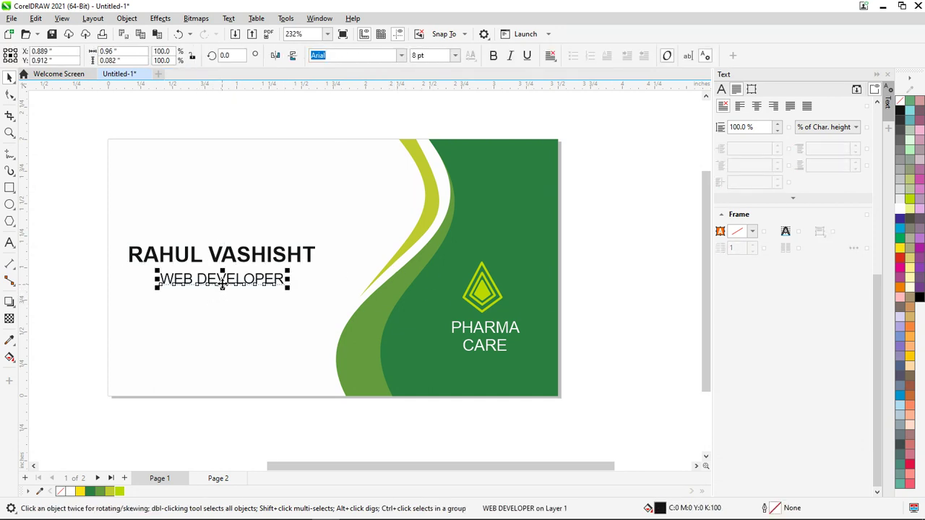
left_click_drag(210, 280, 291, 287)
double_click(201, 283)
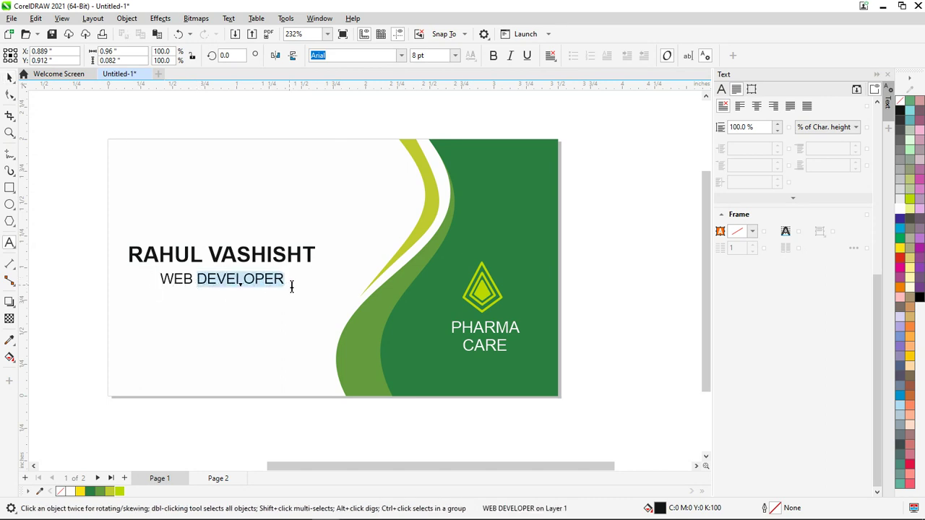
Sample the card's dark green with the eyedropper and apply it to DEVELOPER
left_click(9, 340)
left_click(473, 242)
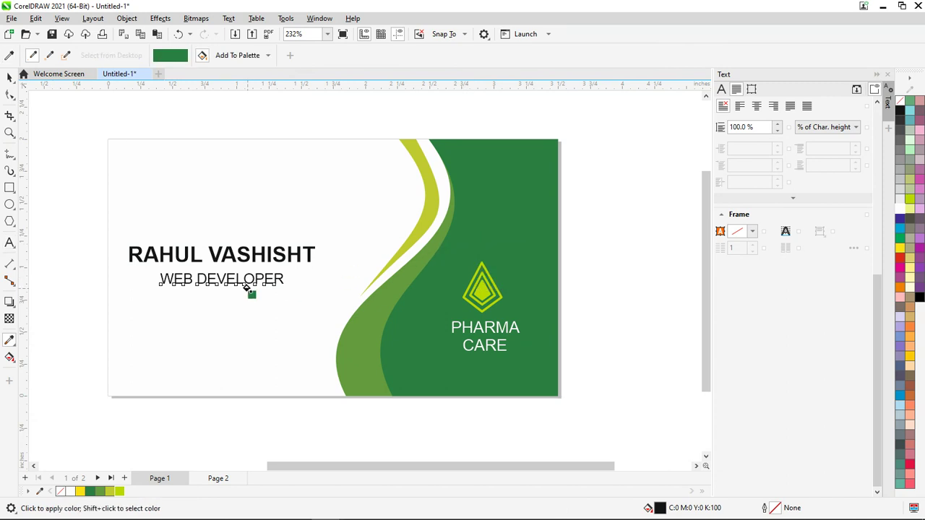
scroll(254, 282, "up", 2)
scroll(255, 282, "up", 6)
left_click(233, 270)
scroll(289, 296, "down", 5)
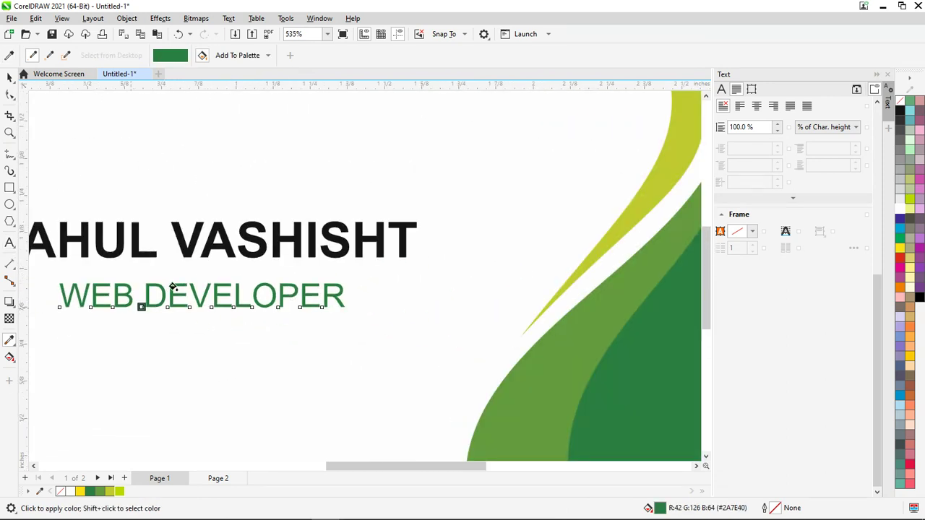
Colour the word WEB in the job title black
left_click(8, 78)
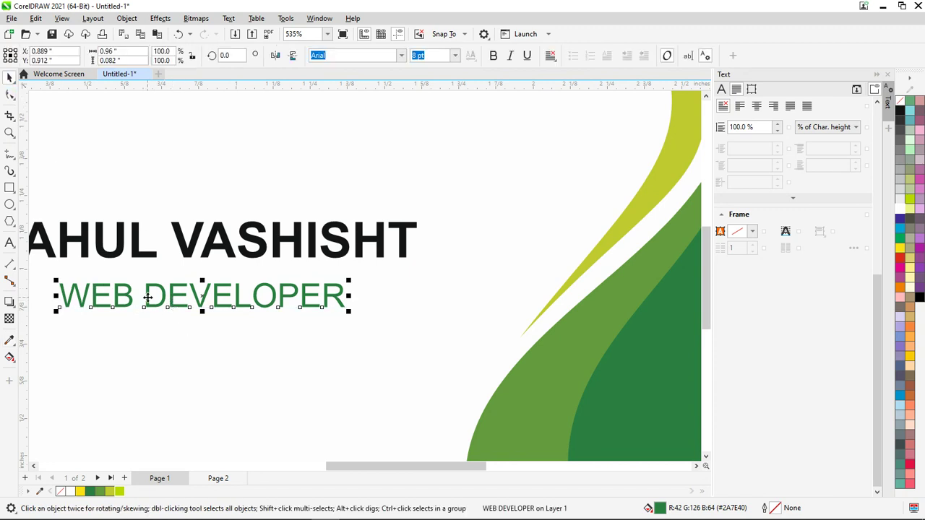
double_click(144, 298)
left_click_drag(133, 297, 27, 292)
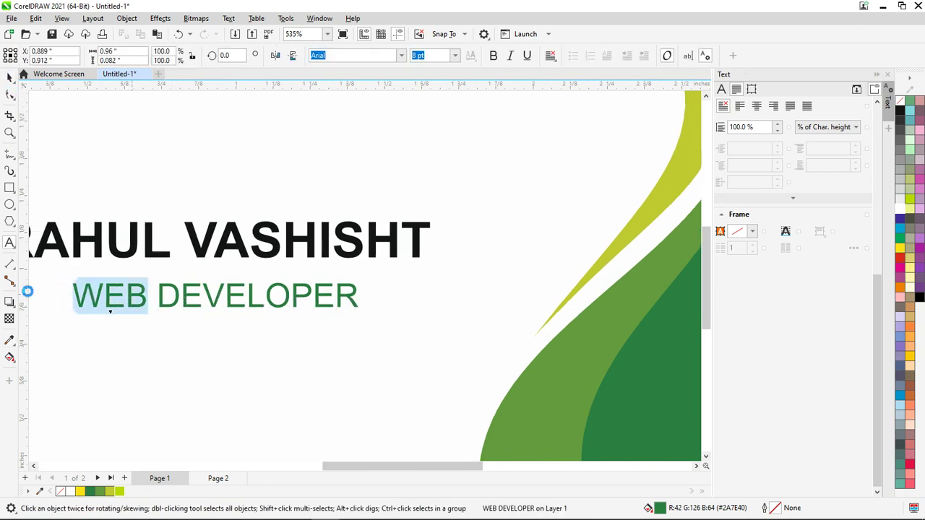
left_click(919, 302)
key("shift+F4")
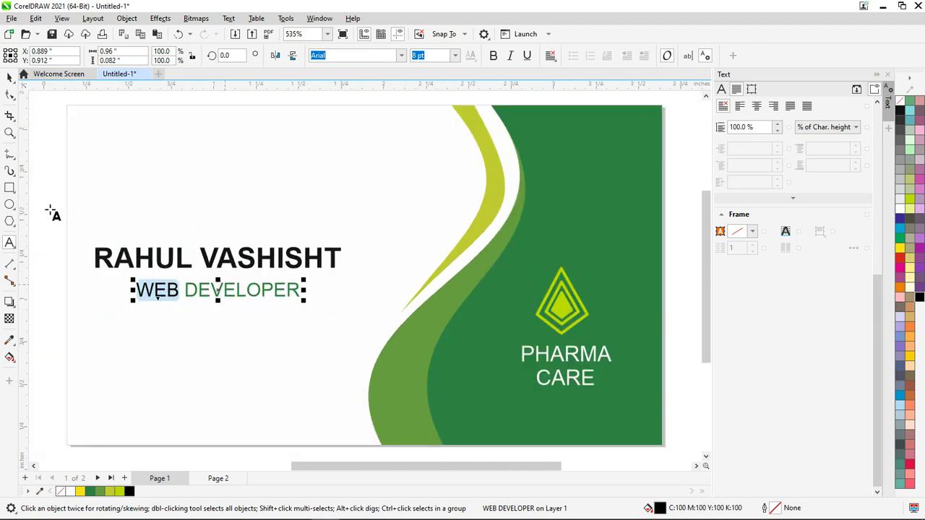
left_click(10, 78)
left_click(684, 291)
Group the name and job title and shift the group slightly up and right
scroll(274, 350, "down", 2)
left_click_drag(126, 271, 352, 359)
key("ctrl+g")
left_click_drag(256, 289, 278, 266)
left_click(96, 326)
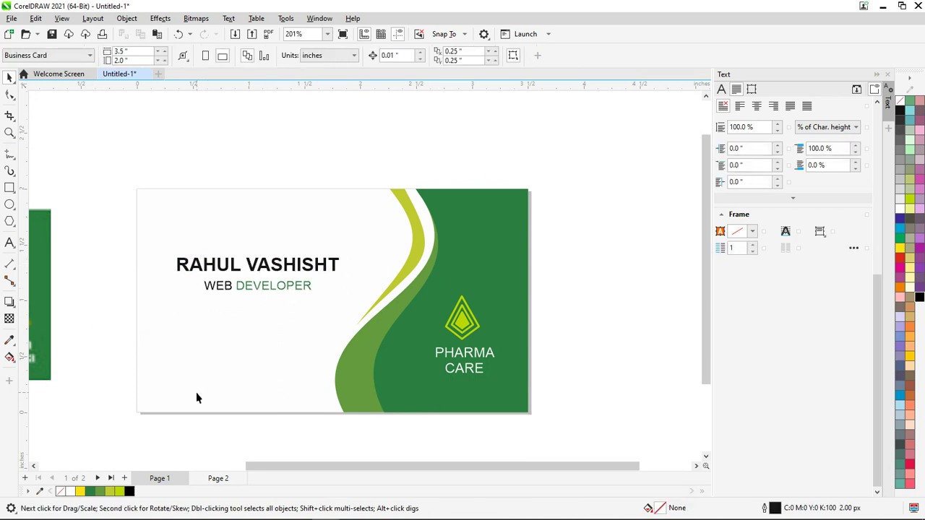
scroll(377, 366, "down", 2)
scroll(204, 310, "up", 4)
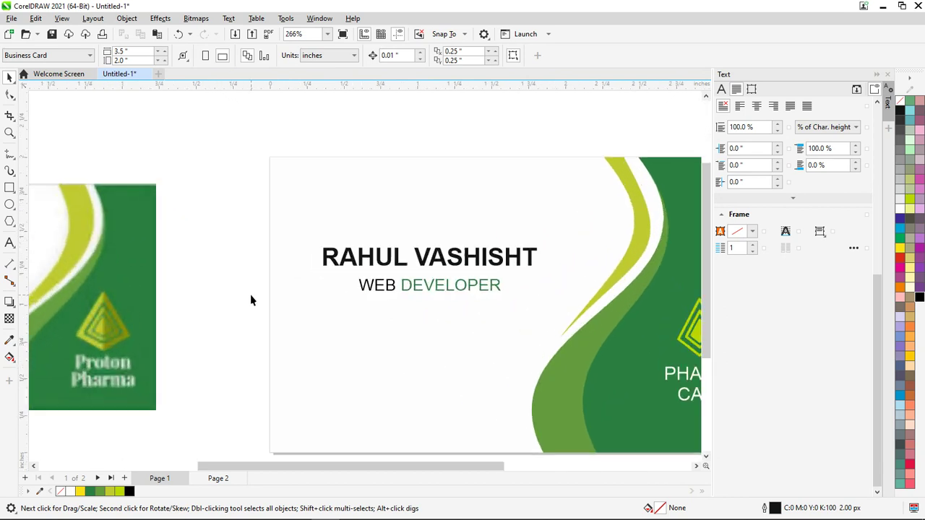
Switch to the browser and search the web for 'google icon'
key("alt+Tab")
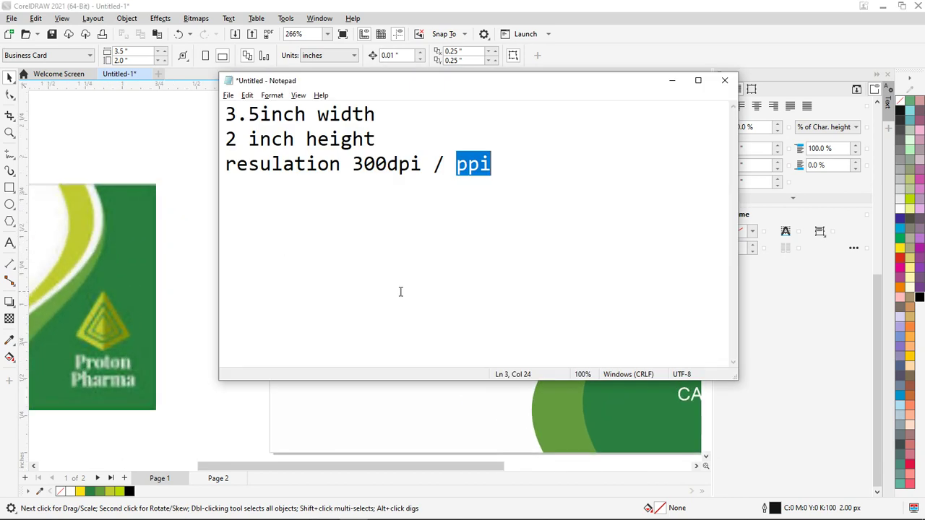
key("alt+Tab")
key("Tab")
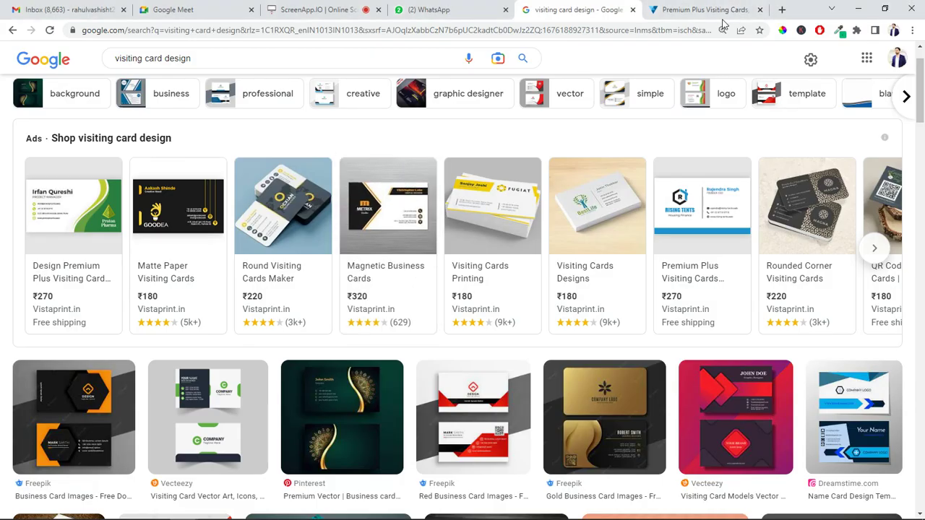
left_click(704, 11)
key("ctrl+l")
type("GOOGG")
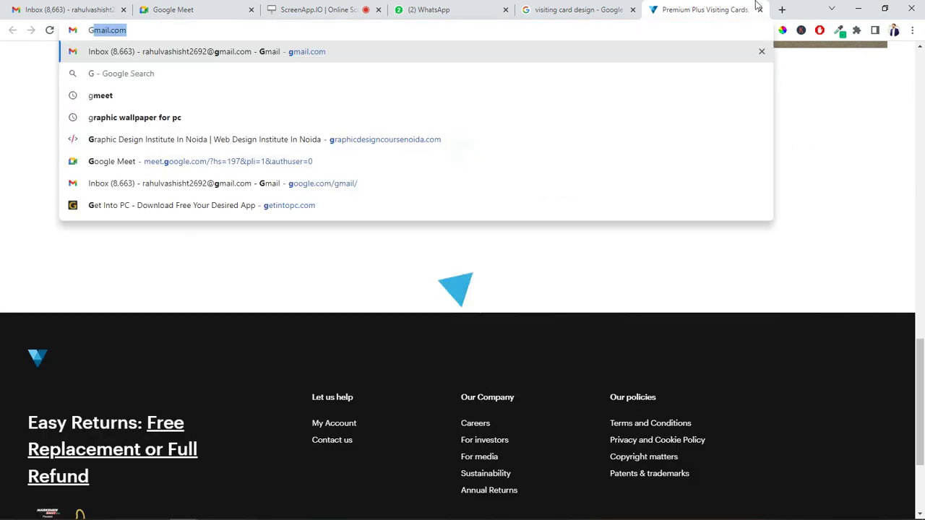
key("BackSpace")
key("BackSpace")
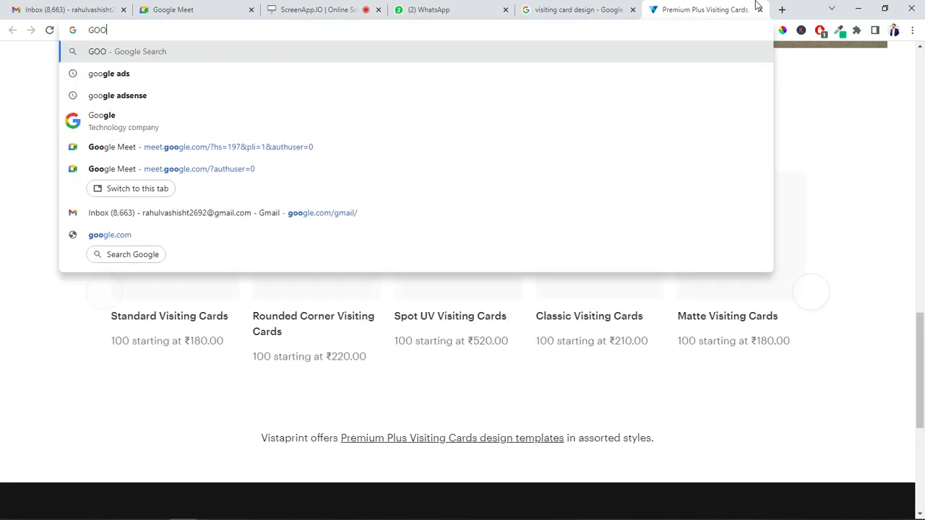
type("GLE ICON")
key("Return")
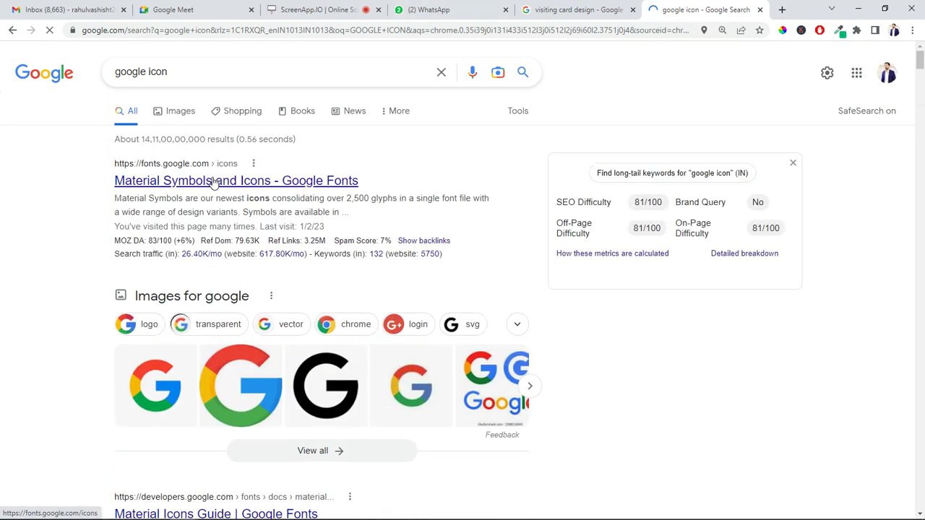
Open Material Symbols, search PHONE, and download the Call icon as SVG
left_click(220, 181)
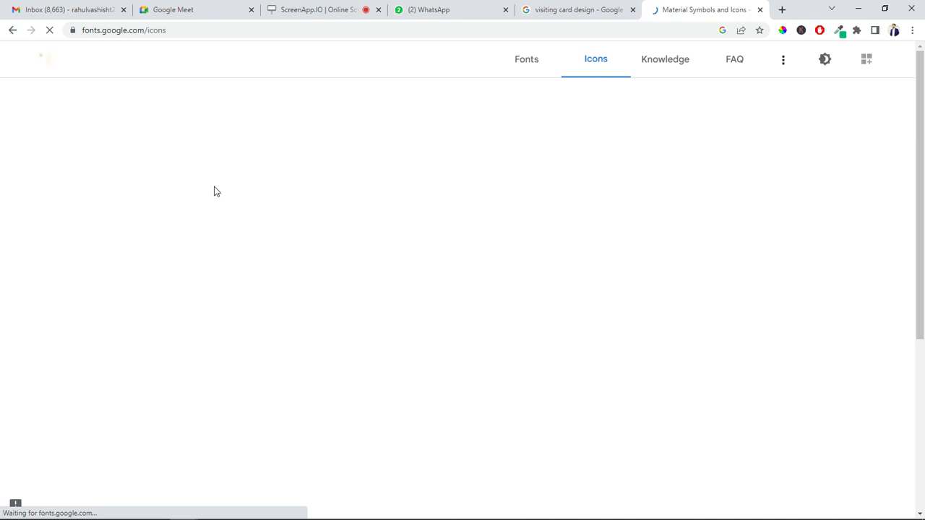
left_click(338, 102)
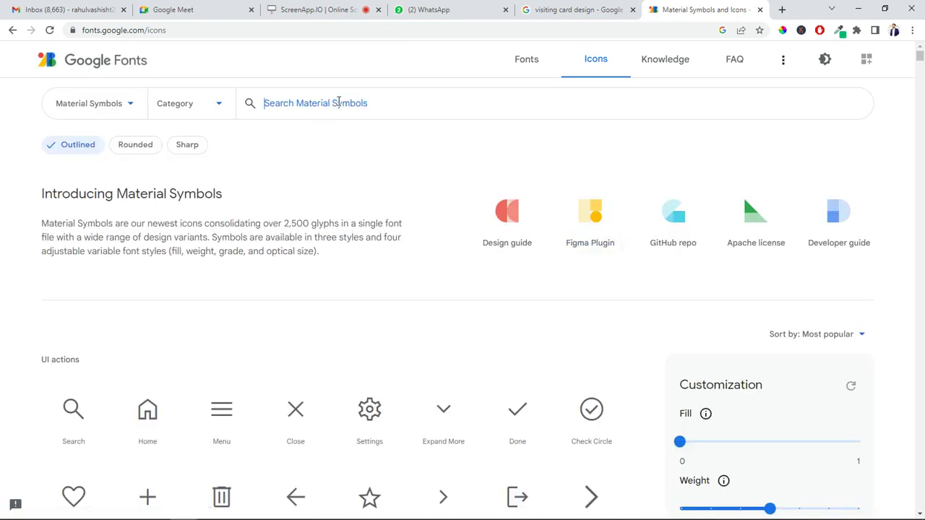
type("PHONE")
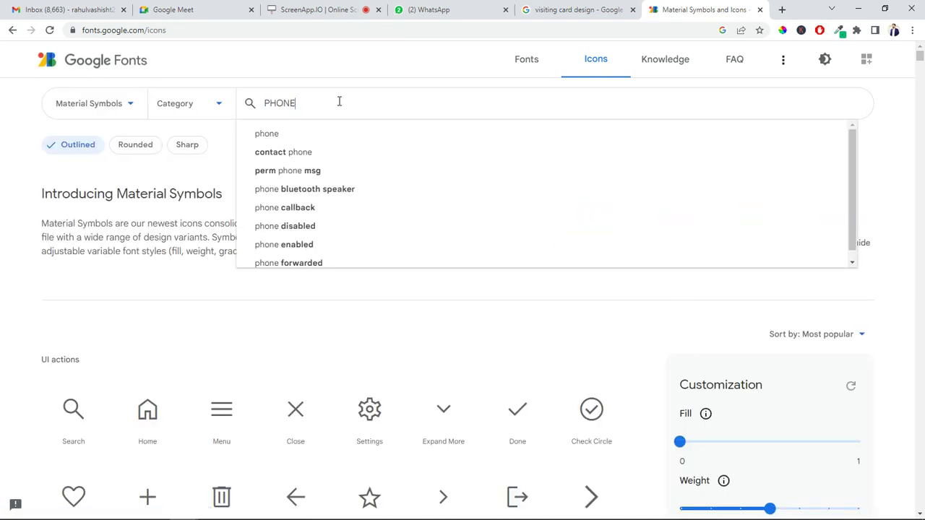
key("Return")
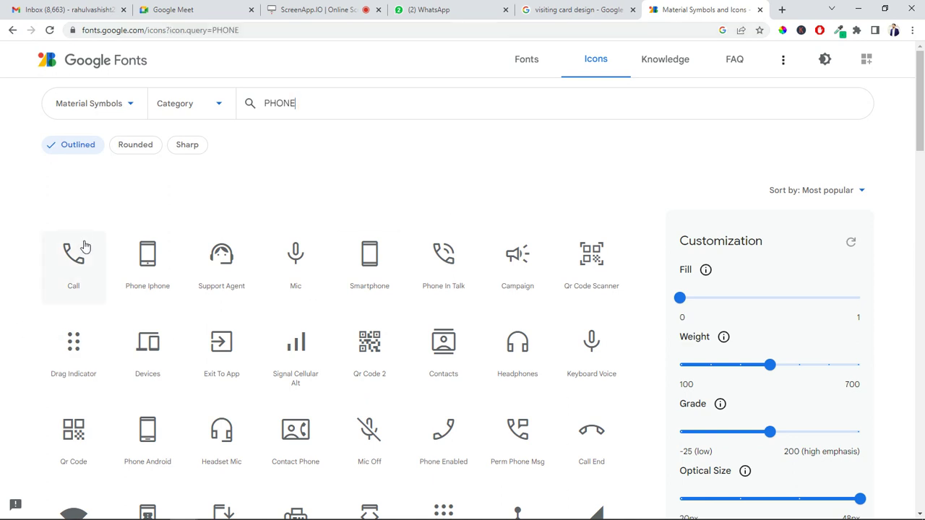
left_click(74, 257)
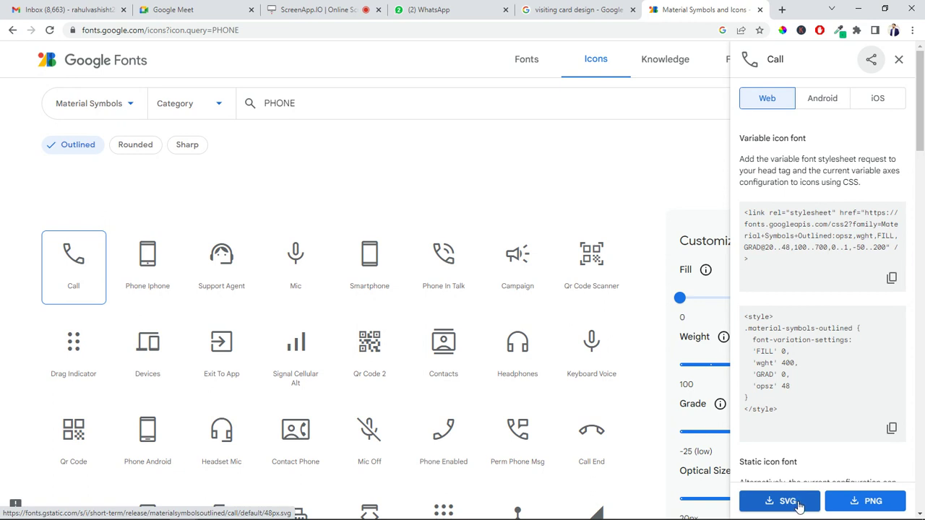
left_click(789, 502)
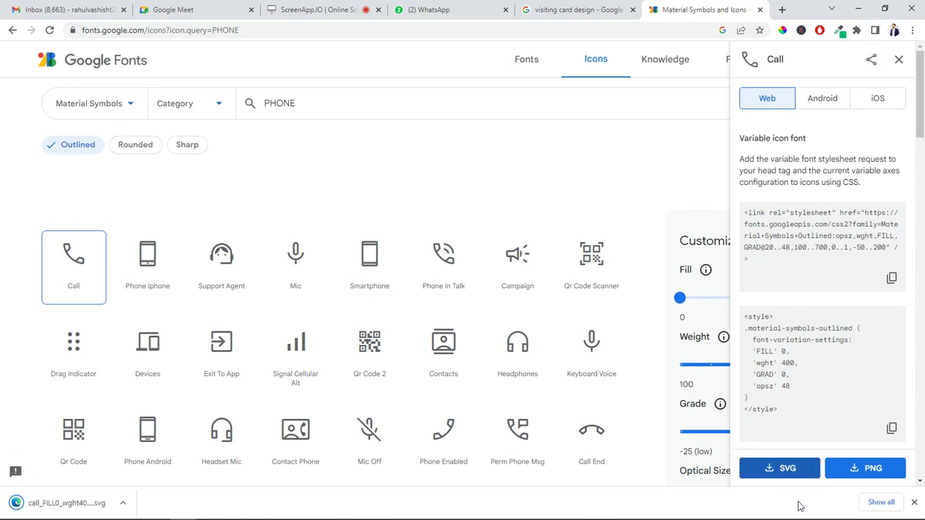
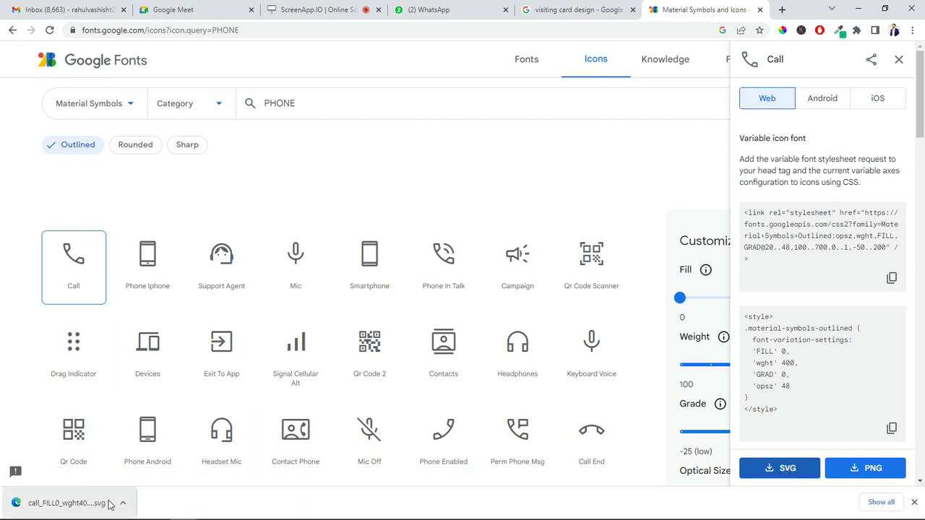
Carry the downloaded Call icon SVG from Chrome's download bar onto the CorelDRAW canvas
left_click_drag(75, 510, 381, 133)
key("alt+Tab")
key("alt+Tab")
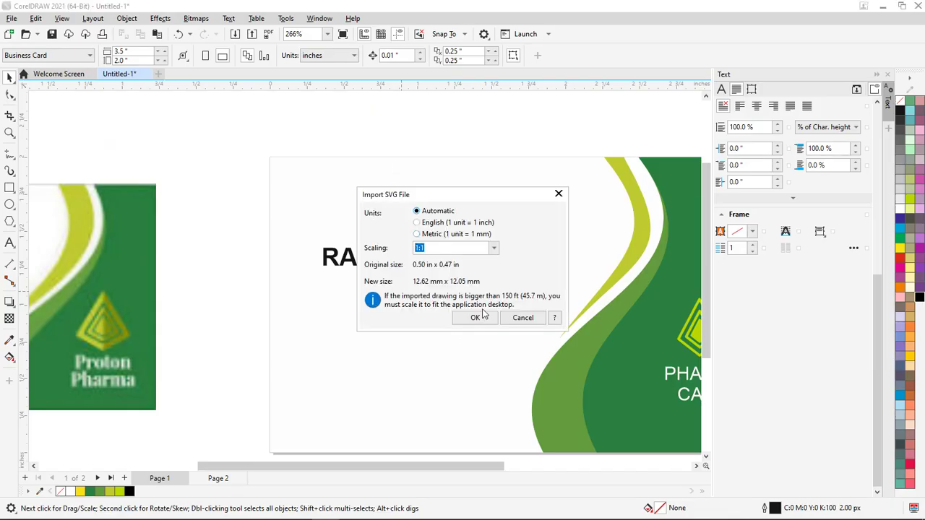
Import the Call icon SVG at 1:1 scaling, then undo the garbled result
left_click(478, 318)
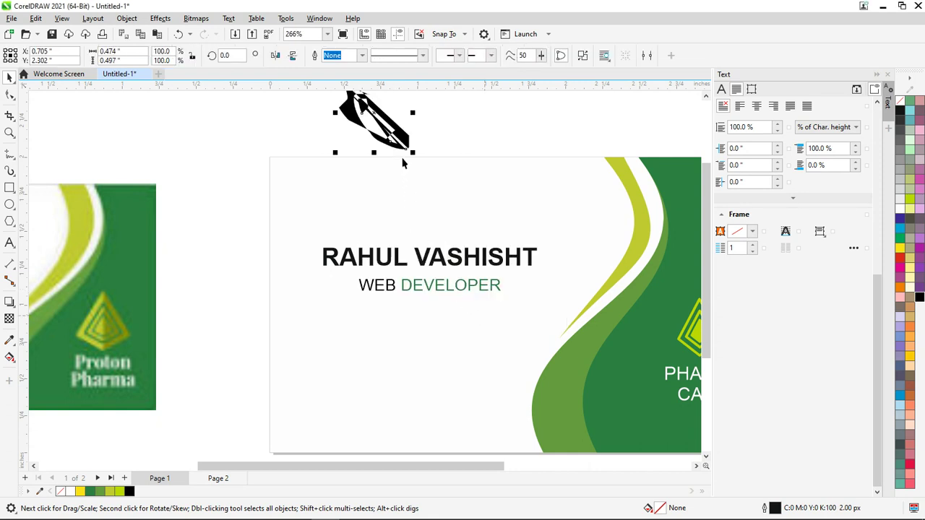
scroll(376, 134, "down", 3)
key("ctrl+z")
Re-drop the SVG and import it with automatic units after trying inch and millimetre
key("alt+Tab")
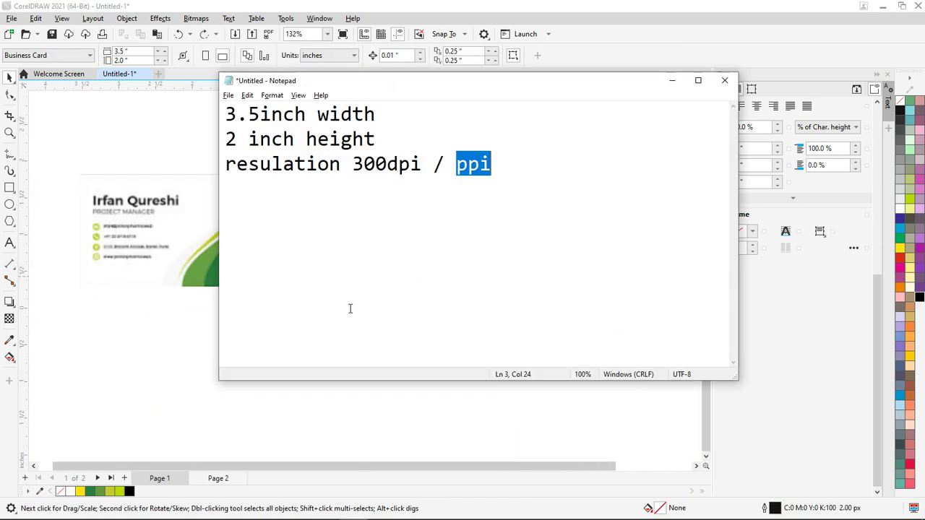
key("alt+Tab")
key("Tab")
left_click_drag(67, 503, 271, 370)
key("alt+Tab")
key("alt+Tab")
key("Tab")
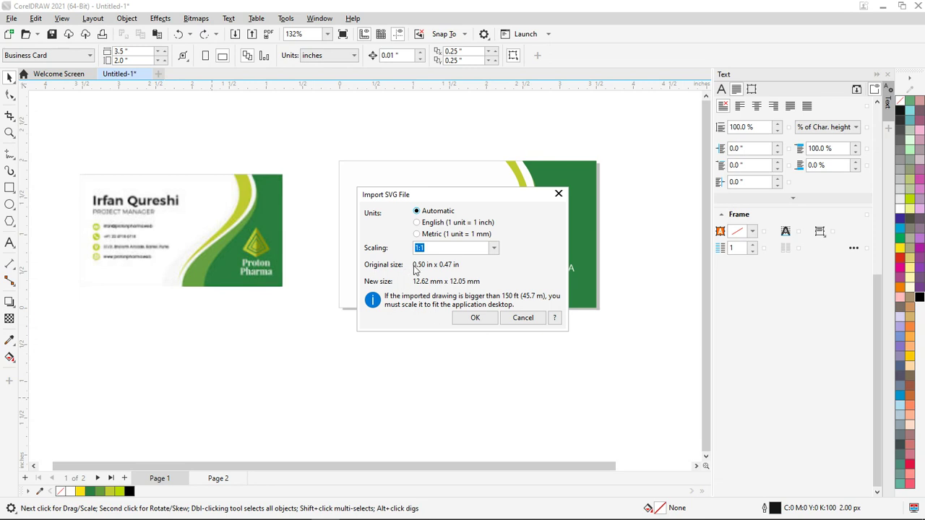
left_click(419, 224)
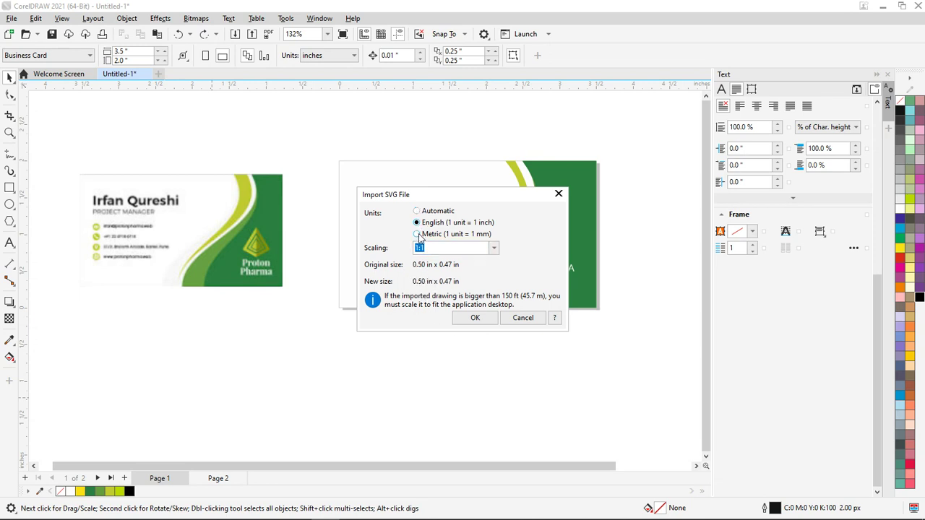
left_click(418, 234)
left_click(417, 211)
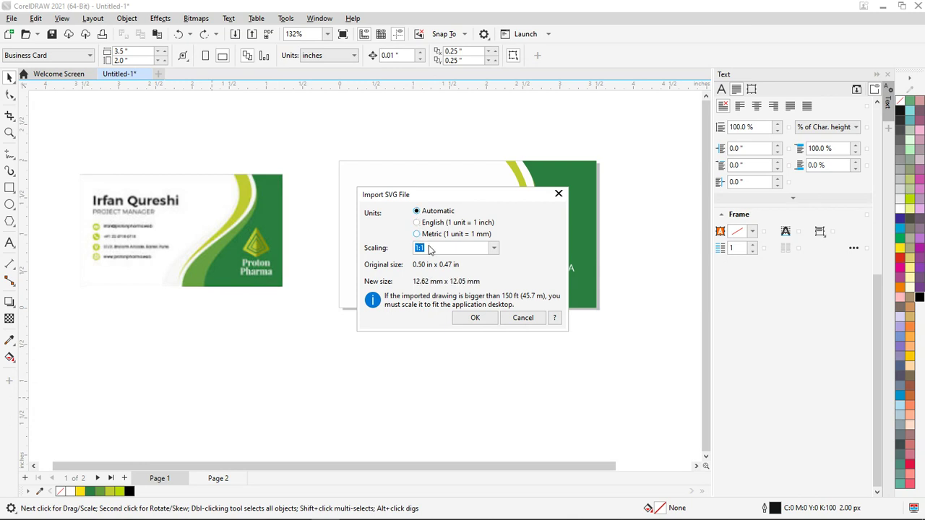
left_click(475, 318)
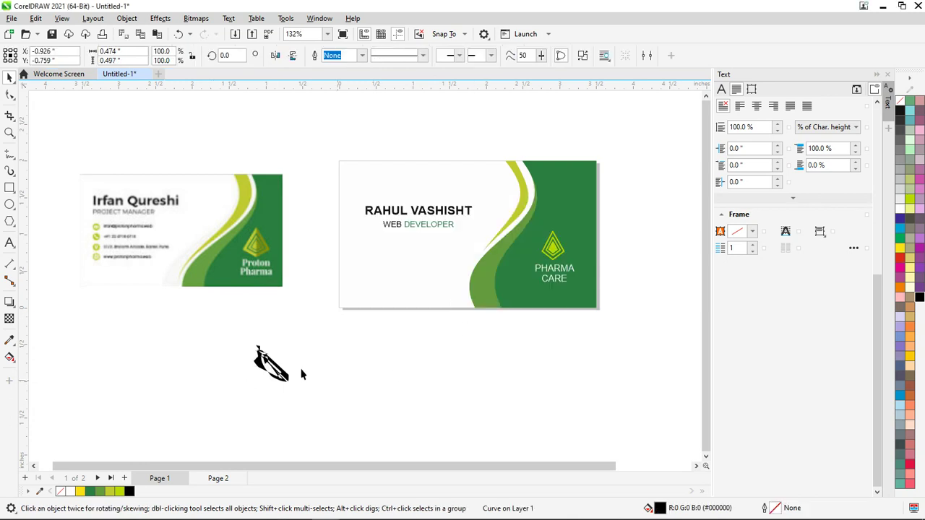
Delete the garbled curve and re-import the SVG with millimetre units
scroll(279, 371, "up", 4)
scroll(267, 389, "down", 3)
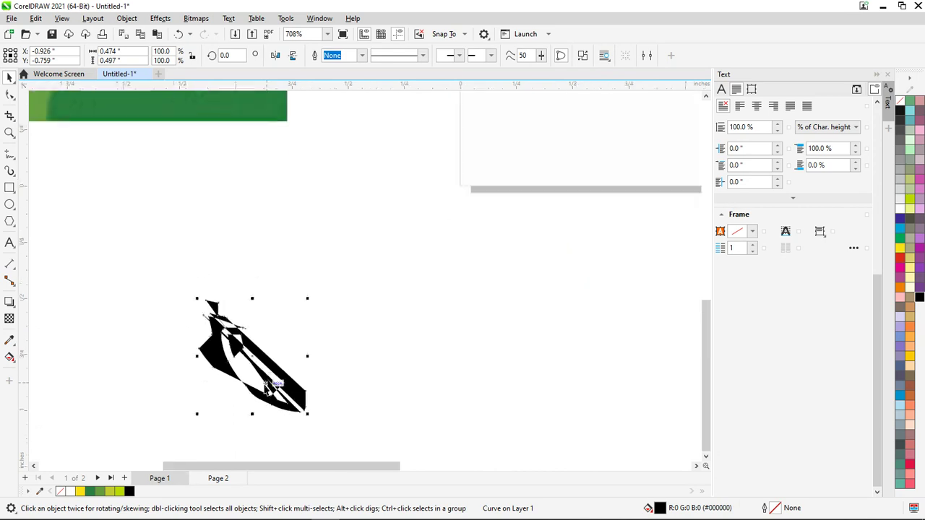
key("Delete")
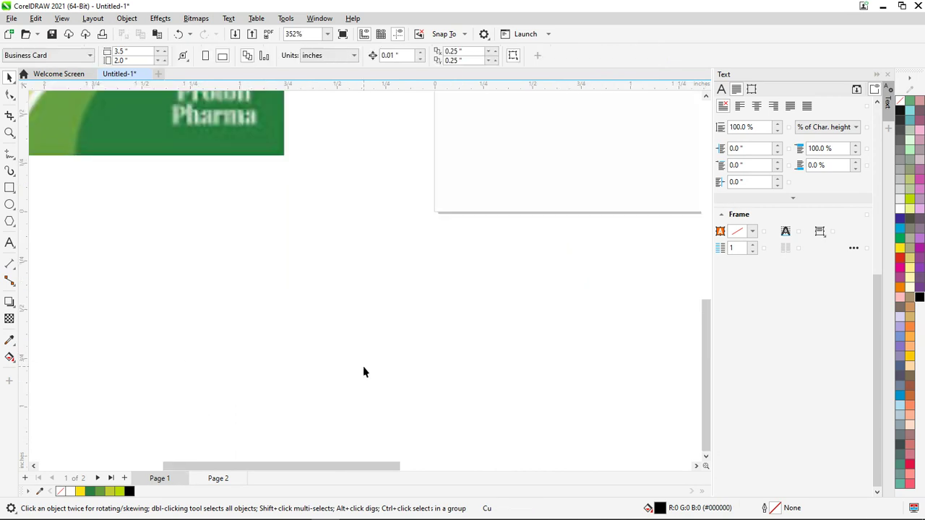
key("alt+Tab")
key("alt+Tab")
key("Tab")
left_click_drag(66, 503, 376, 341)
key("alt+Tab")
key("Tab")
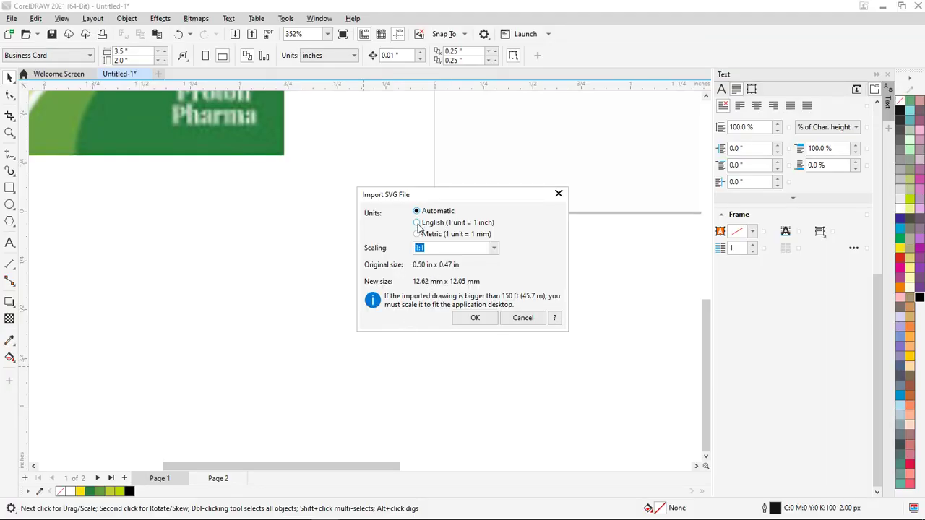
left_click(417, 236)
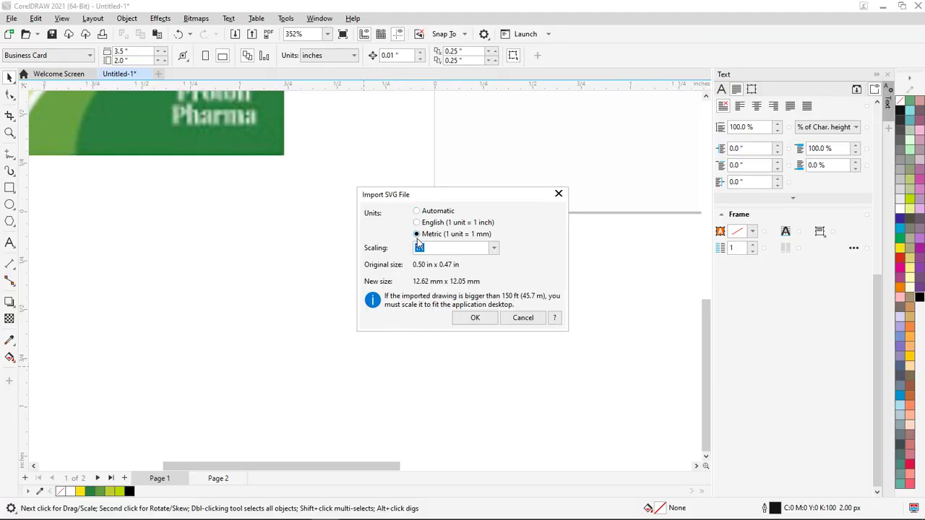
left_click(475, 318)
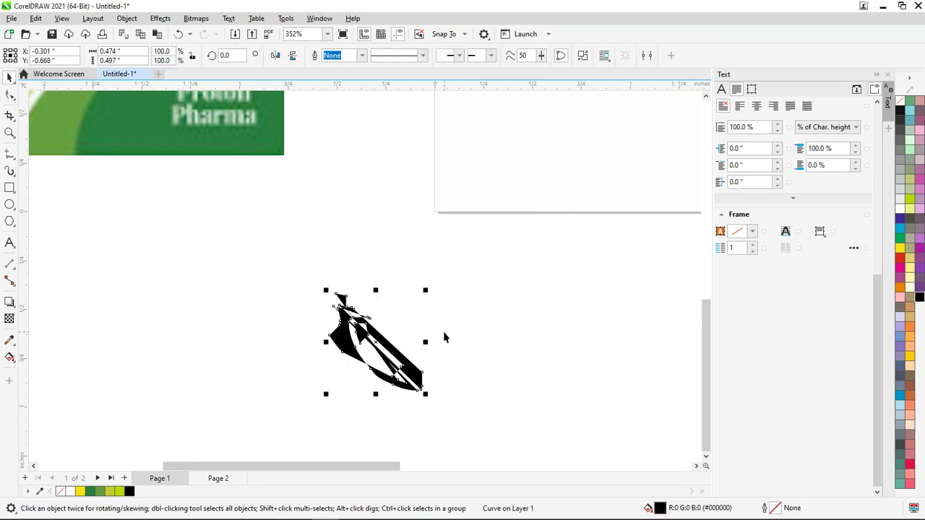
Delete that import, open the SVG as its own A4 document, and return to Untitled-1
key("Delete")
key("alt+Tab")
key("alt+Tab")
key("Tab")
left_click_drag(50, 502, 323, 75)
key("alt+Tab")
key("alt+Tab")
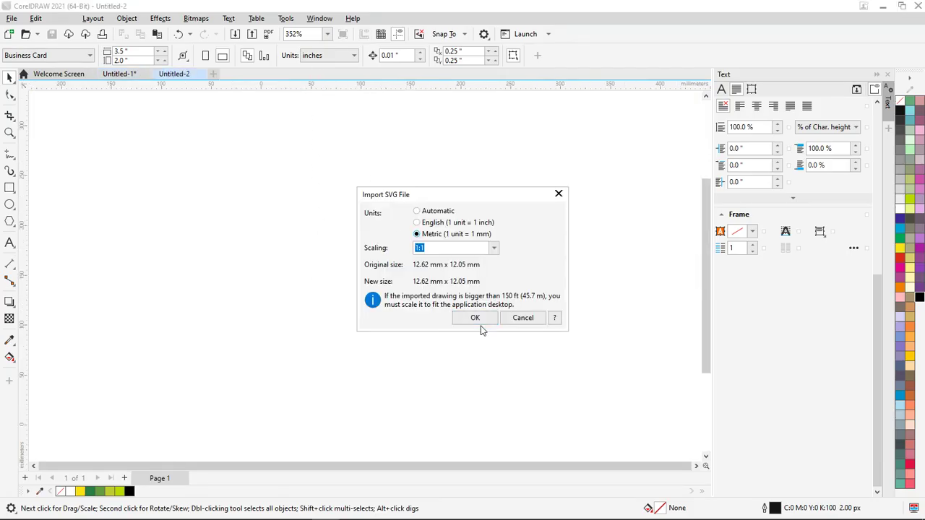
left_click(475, 318)
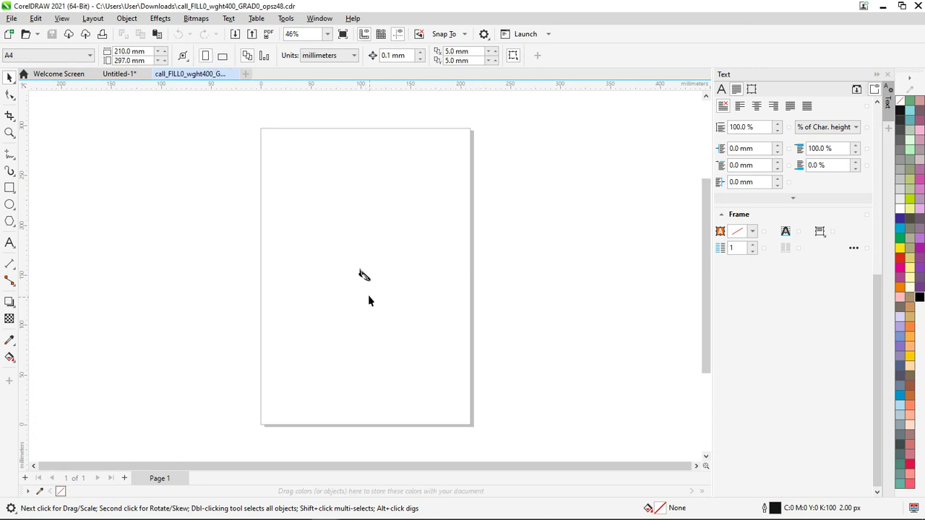
scroll(367, 297, "up", 2)
scroll(381, 274, "up", 5)
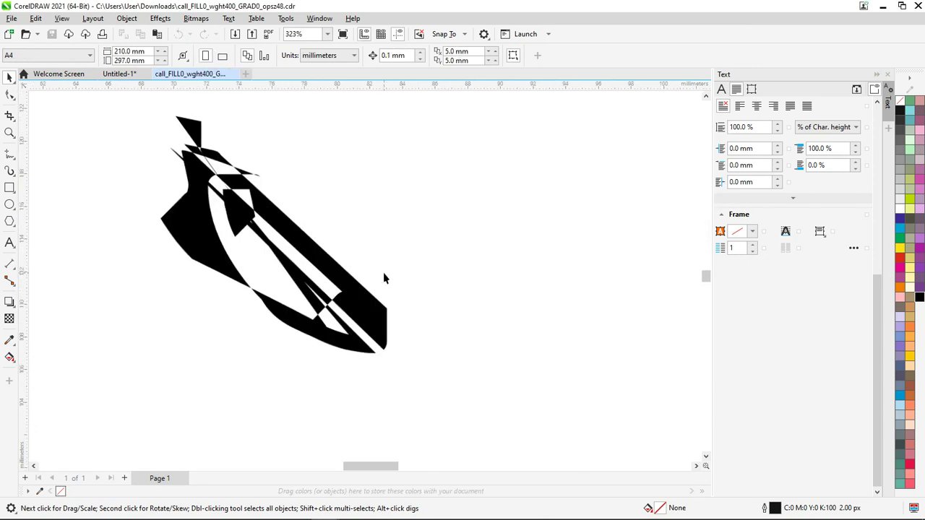
left_click(296, 246)
scroll(315, 258, "down", 7)
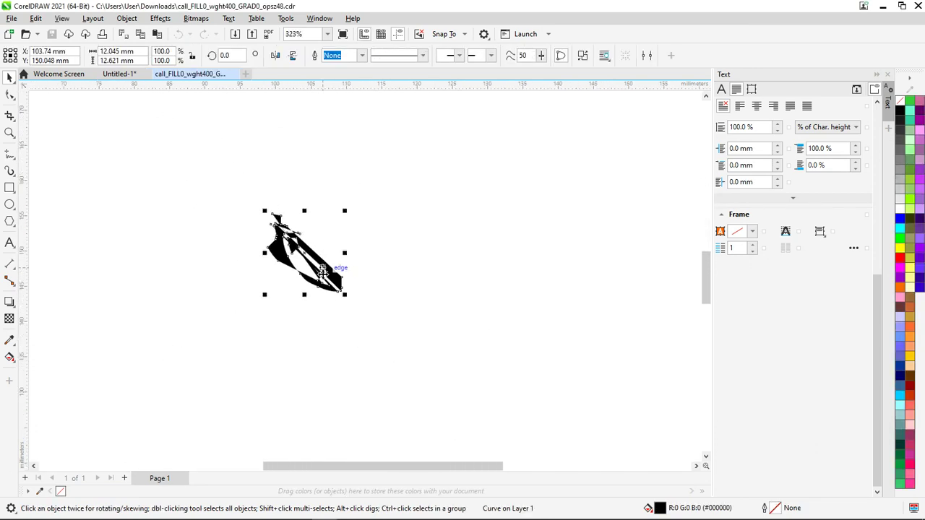
left_click(130, 77)
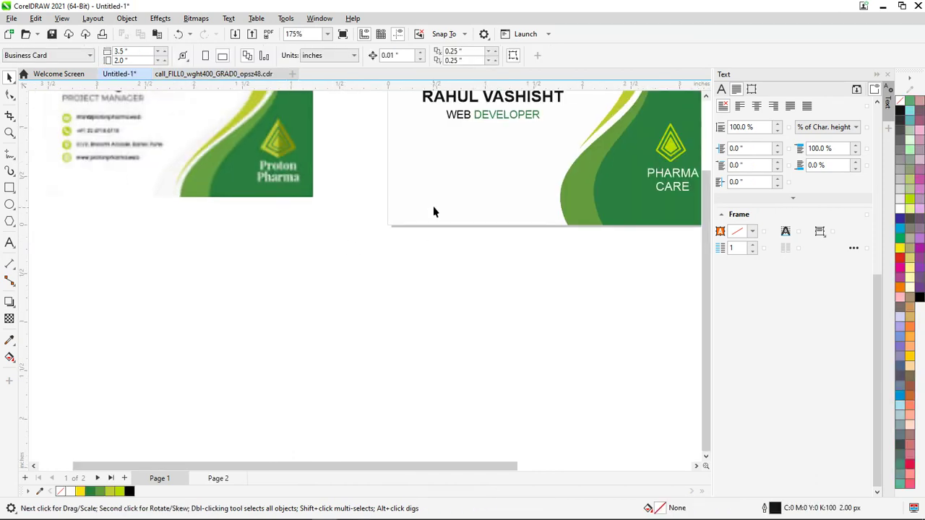
Re-download the Call icon as SVG and import it into CorelDRAW with inch units
key("alt+Tab")
key("alt+Tab+Tab")
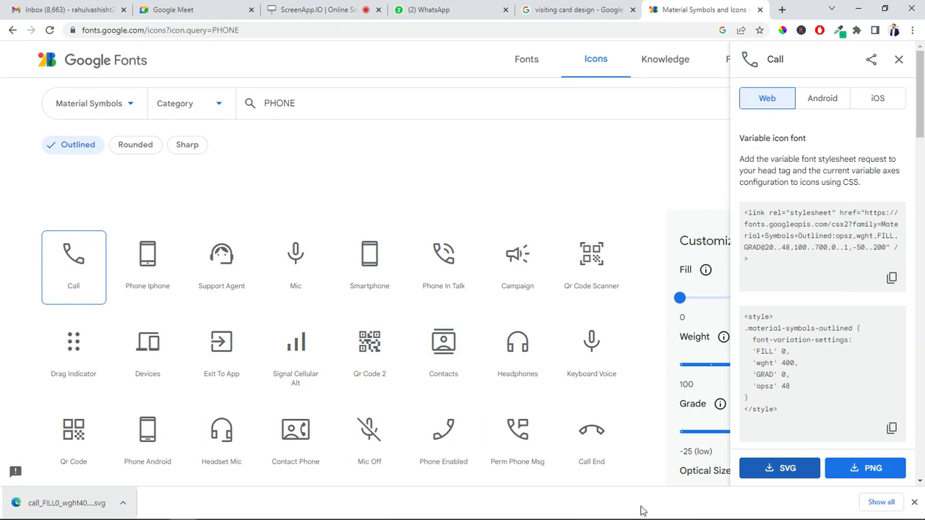
left_click(777, 471)
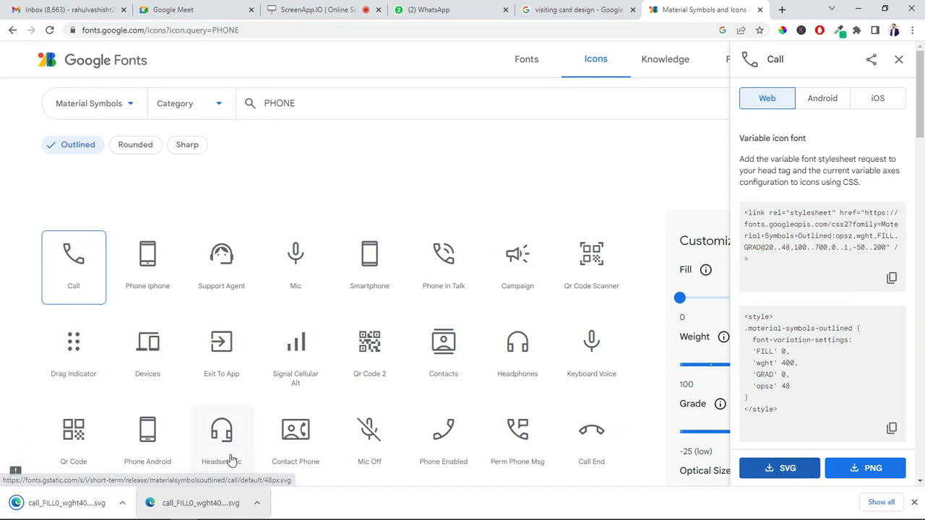
left_click_drag(182, 502, 394, 362)
key("alt+Tab")
key("alt+Tab")
key("Tab")
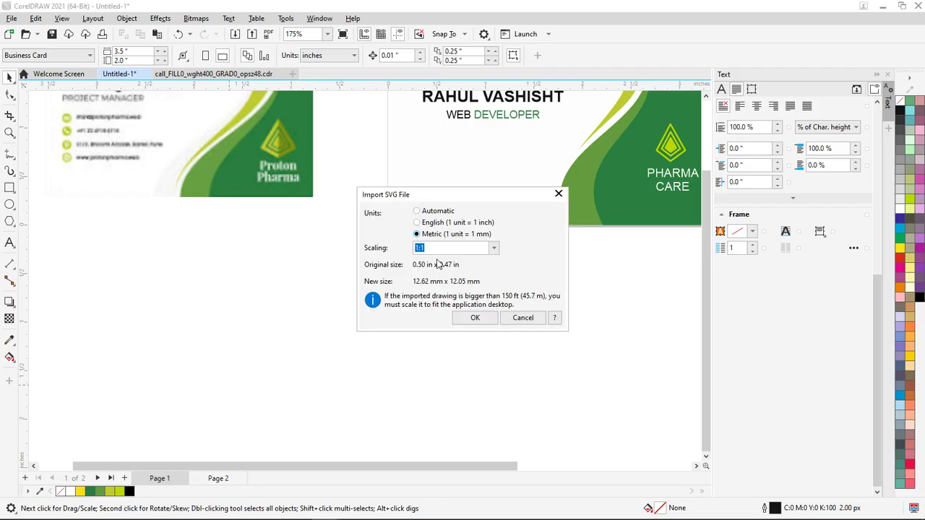
left_click(417, 223)
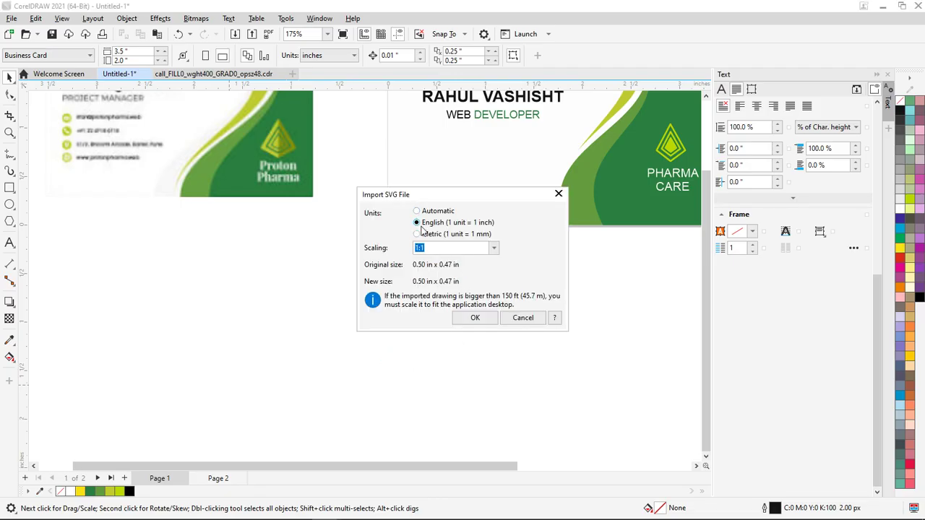
left_click(480, 320)
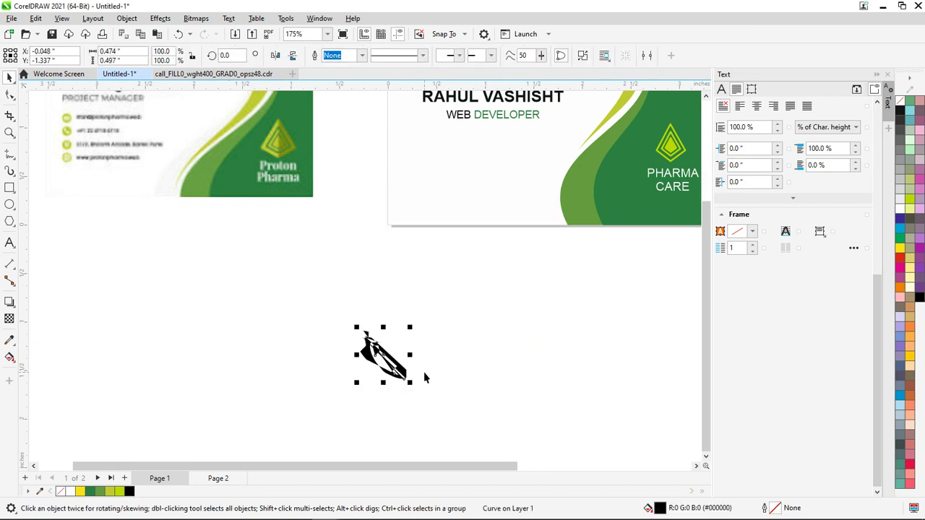
Delete the garbled import, then download the Call icon as a PNG and drag it out
key("Delete")
key("alt+Tab")
key("alt+Tab")
key("alt+Tab")
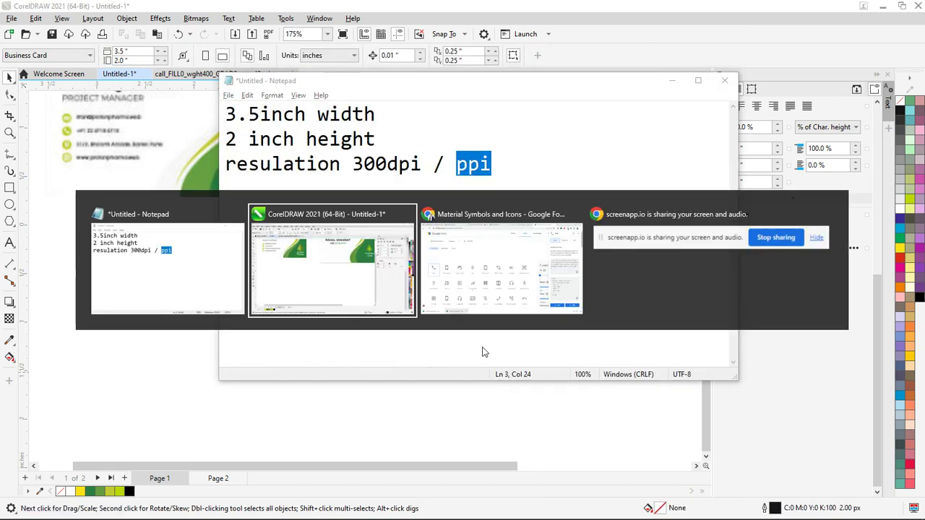
left_click(876, 469)
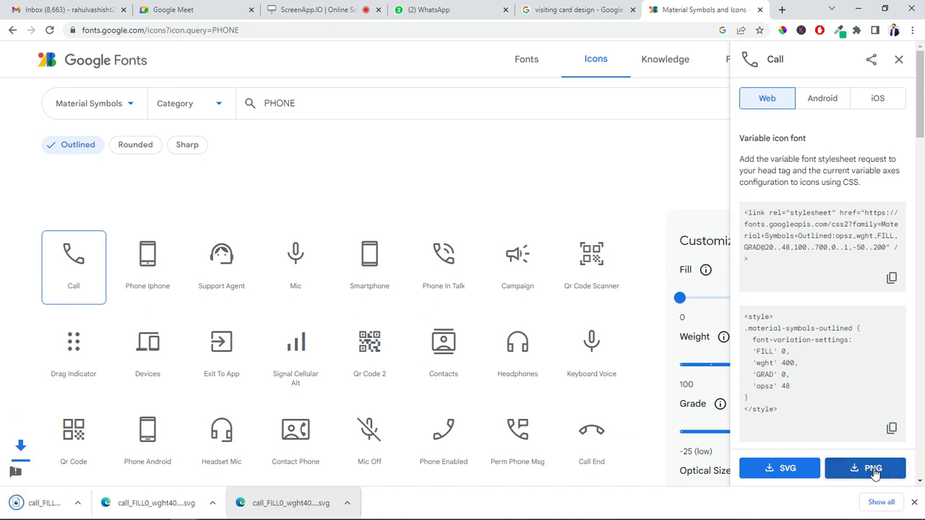
left_click_drag(66, 502, 470, 174)
Drop the phone PNG on the card and scale it down to 0.114 inch (17.1%)
key("alt+Tab")
key("alt+Tab")
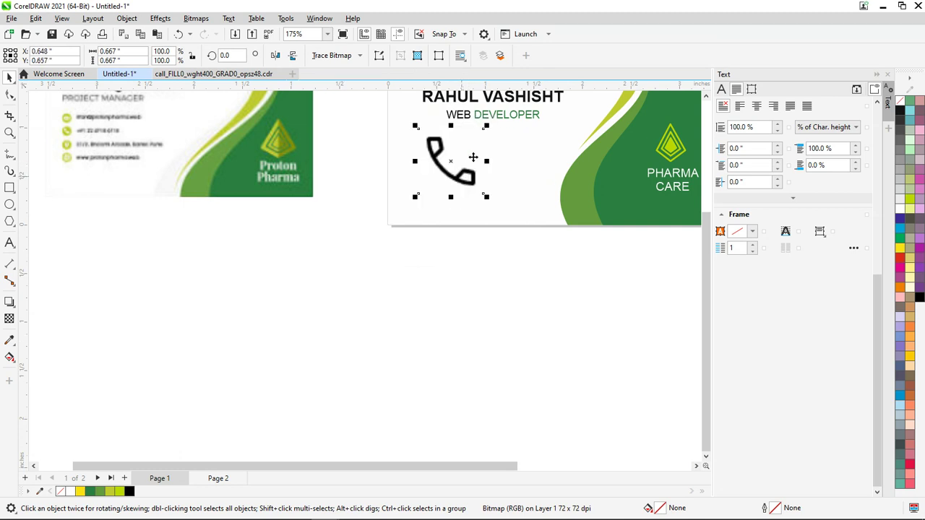
scroll(477, 142, "up", 2)
scroll(477, 141, "up", 1)
left_click_drag(493, 240, 463, 211)
scroll(457, 211, "down", 3)
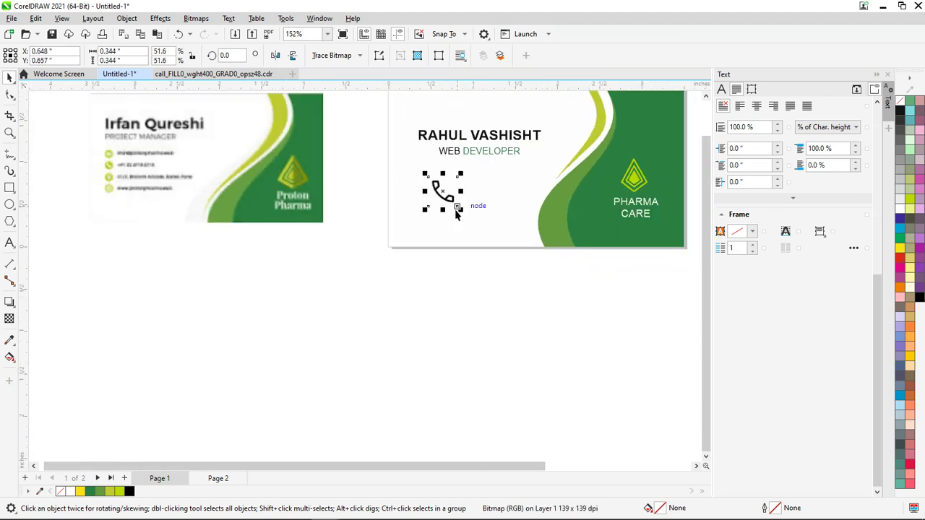
scroll(454, 214, "up", 2)
left_click_drag(473, 219, 396, 169)
left_click(422, 331)
scroll(401, 162, "up", 4)
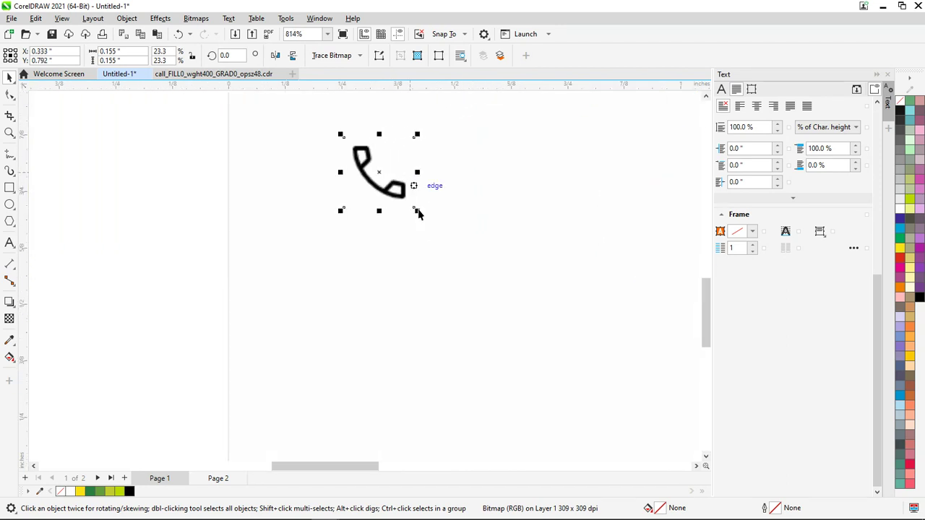
left_click_drag(417, 211, 410, 203)
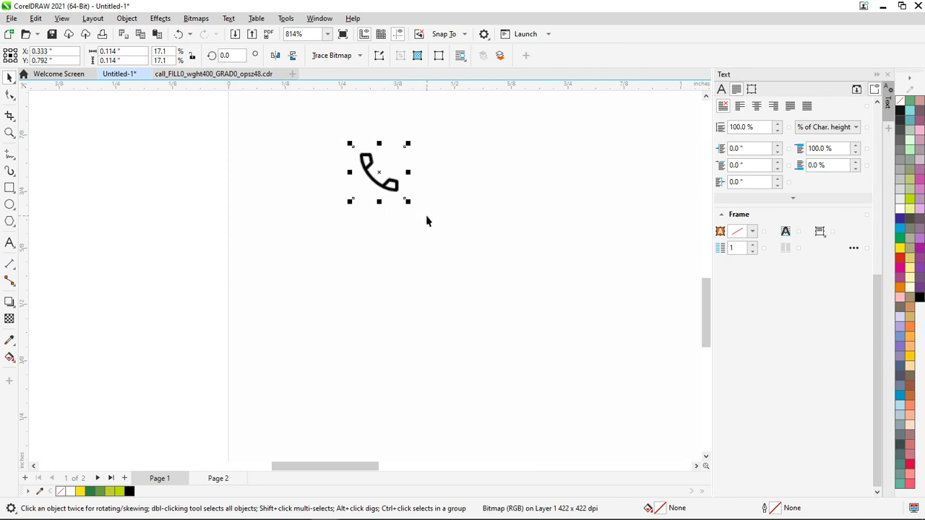
scroll(426, 223, "down", 5)
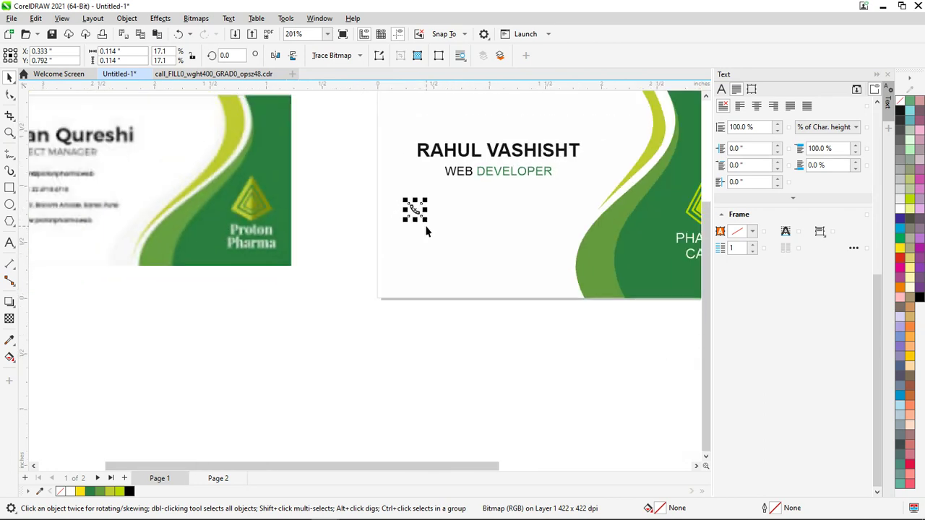
scroll(426, 224, "up", 2)
scroll(426, 229, "up", 3)
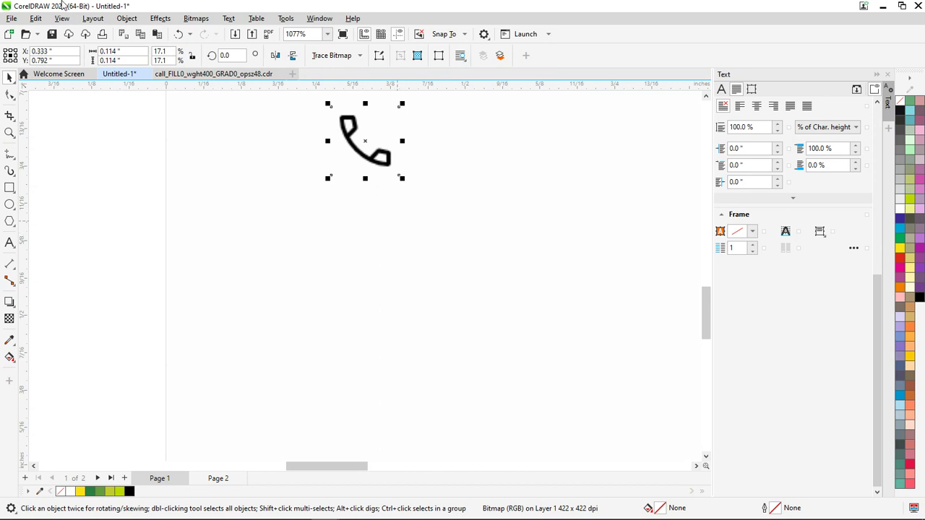
scroll(260, 206, "down", 3)
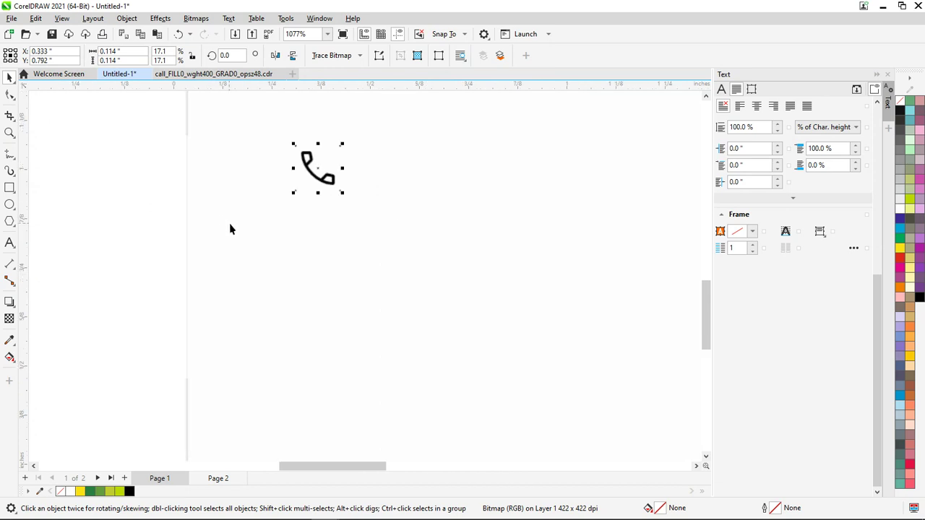
Draw a 0.170-inch circle, centre the phone icon in it, and group them
left_click(9, 205)
left_click_drag(355, 250, 377, 272)
left_click(10, 77)
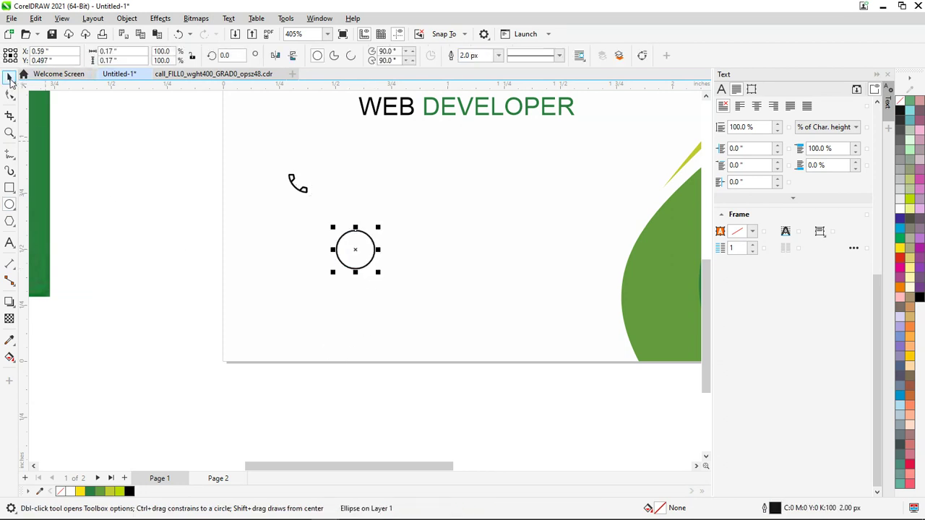
left_click(305, 190)
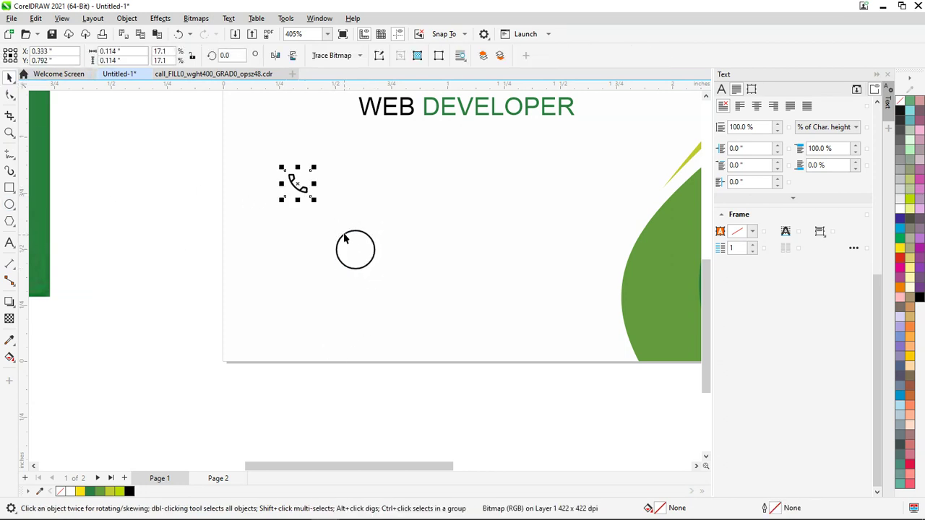
left_click(344, 241, "shift")
key("c")
key("e")
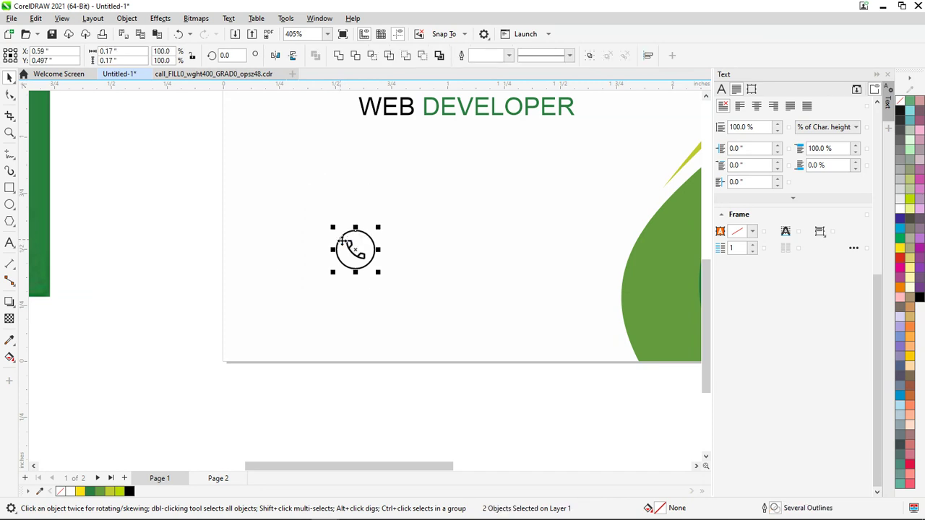
left_click_drag(443, 402, 287, 185)
key("ctrl+g")
Copy the circled phone group below the original and duplicate it, then undo the copies
left_click_drag(359, 257, 290, 232)
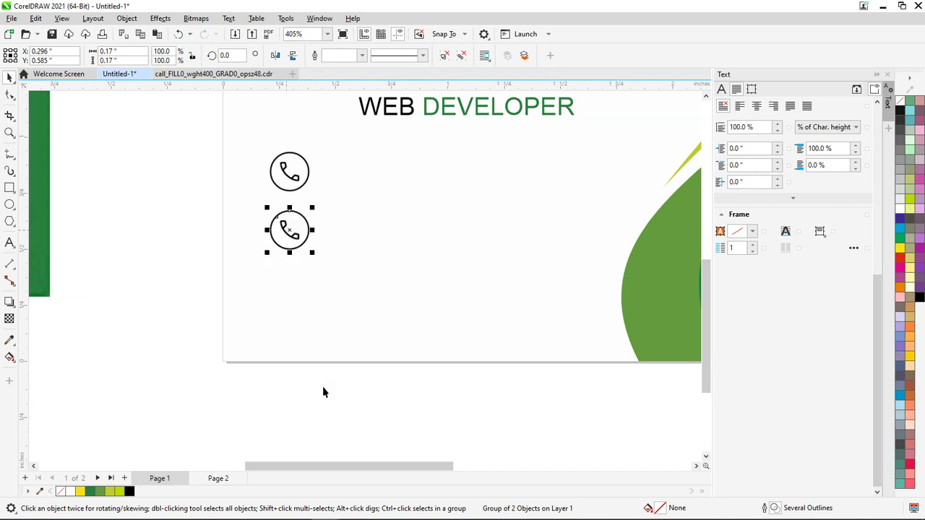
key("ctrl+z")
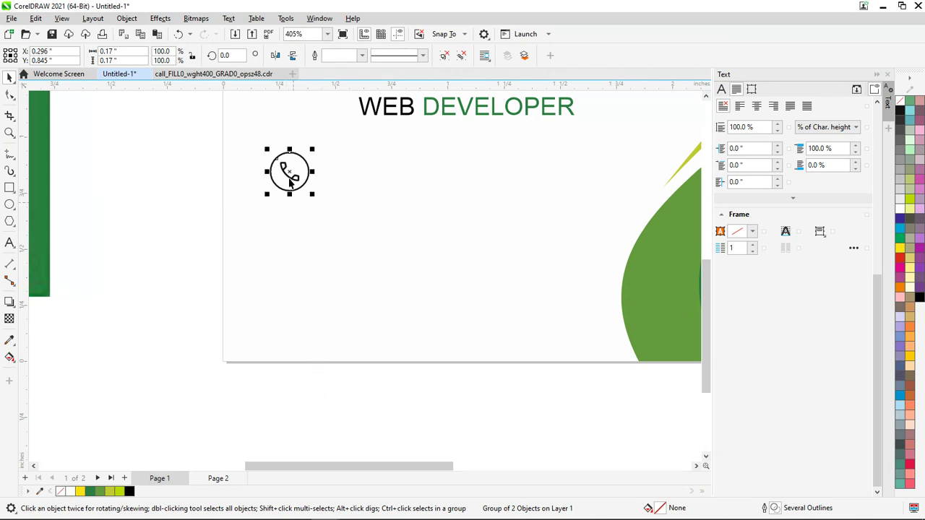
left_click_drag(289, 174, 295, 240)
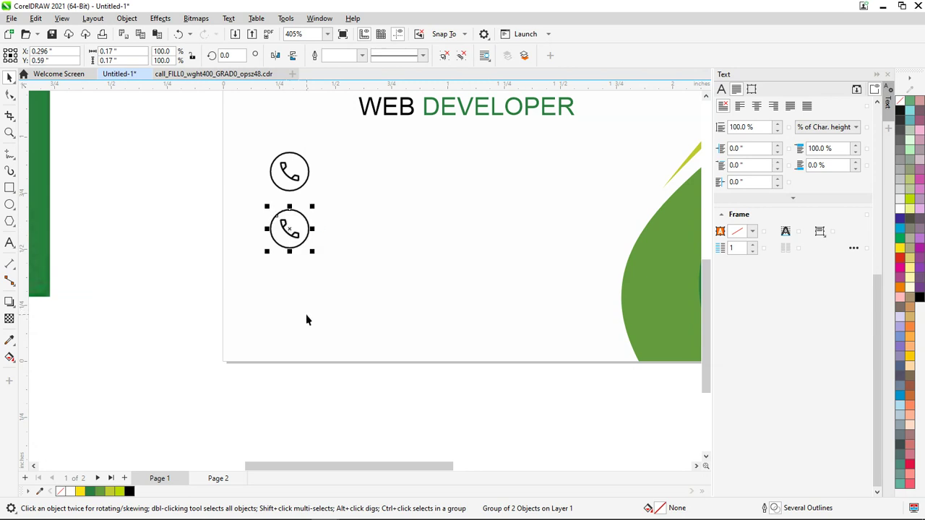
key("ctrl+d")
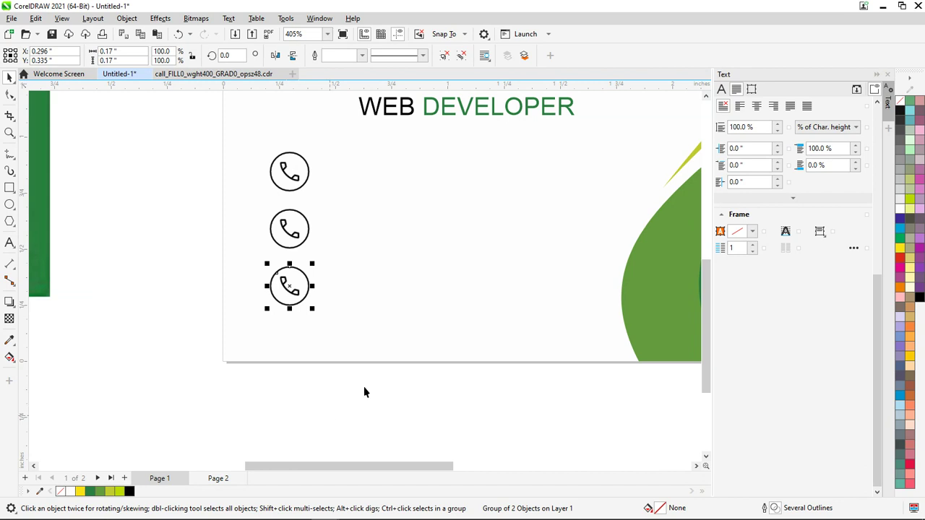
scroll(354, 404, "down", 3)
scroll(356, 387, "up", 3)
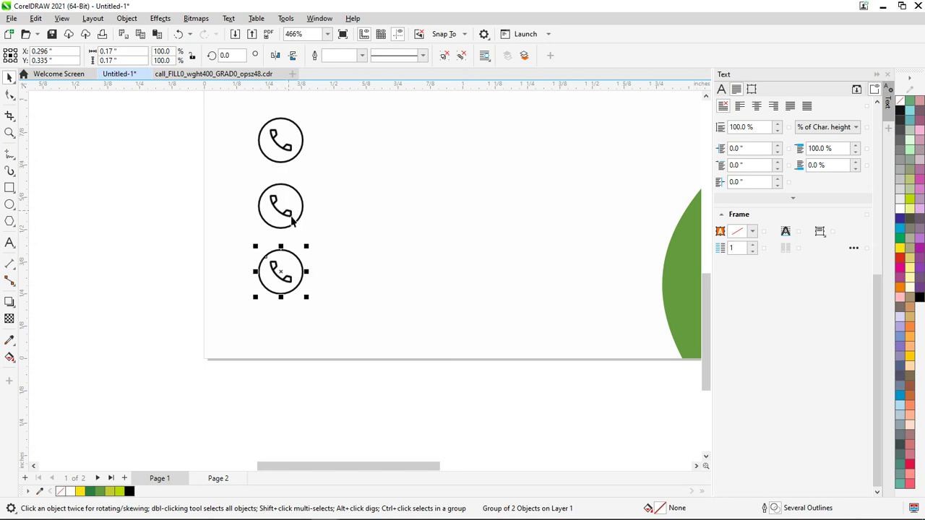
key("ctrl+z")
key("ctrl+z")
key("ctrl+z")
Reposition the group and repeat the copy to get three stacked circled phone icons
left_click(389, 412)
left_click_drag(447, 391, 283, 171)
left_click_drag(365, 239, 284, 230)
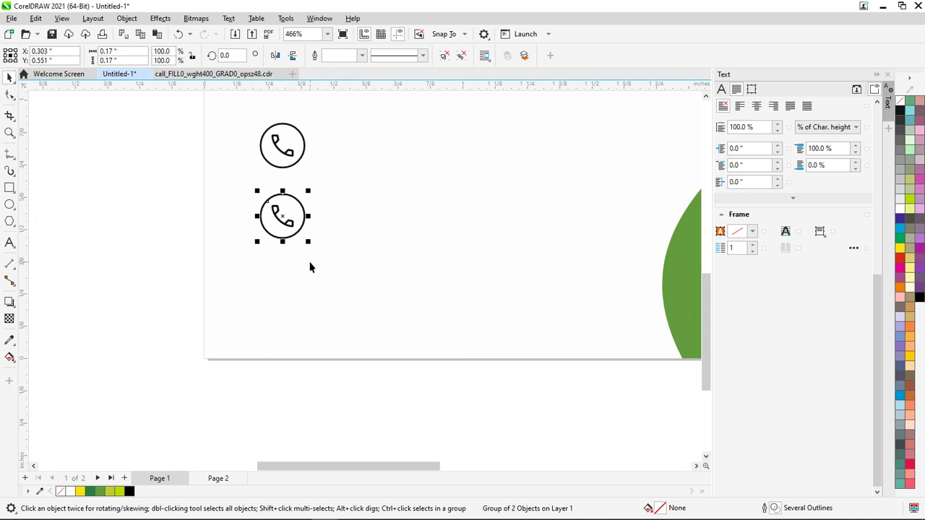
key("ctrl+r")
key("ctrl+r")
key("ctrl+r")
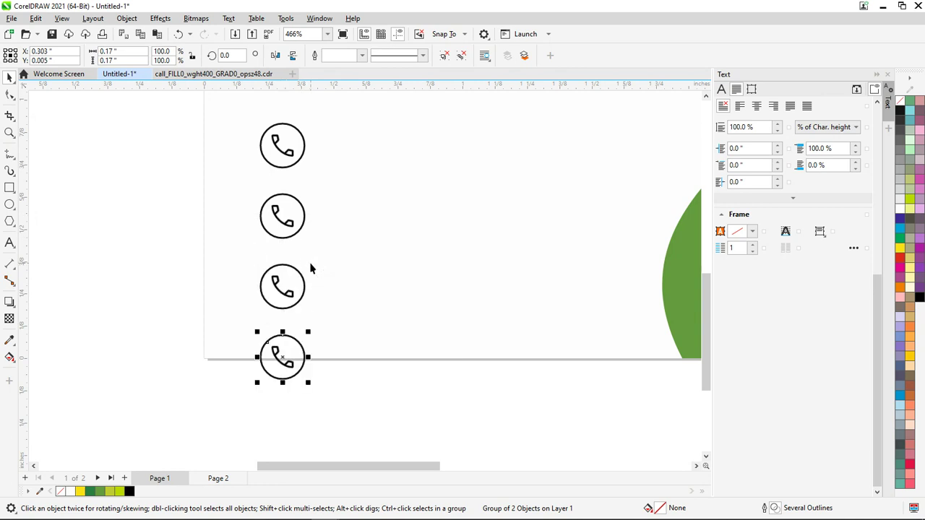
key("ctrl+z")
key("ctrl+z")
key("ctrl+z")
key("ctrl+shift+z")
Scale all three circled phone icons down to 87.7%
left_click_drag(359, 424, 186, 99)
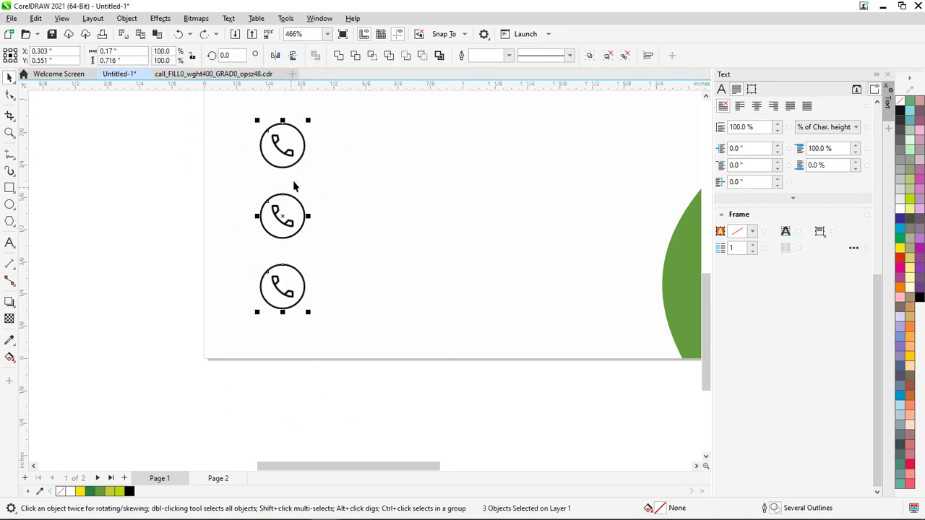
left_click_drag(309, 122, 305, 128)
left_click(177, 204)
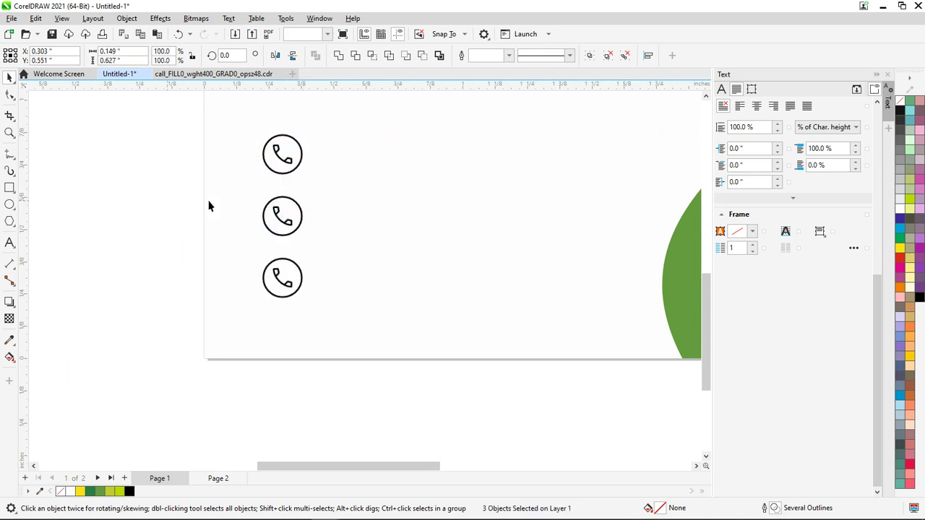
scroll(227, 210, "down", 2)
scroll(230, 211, "up", 3)
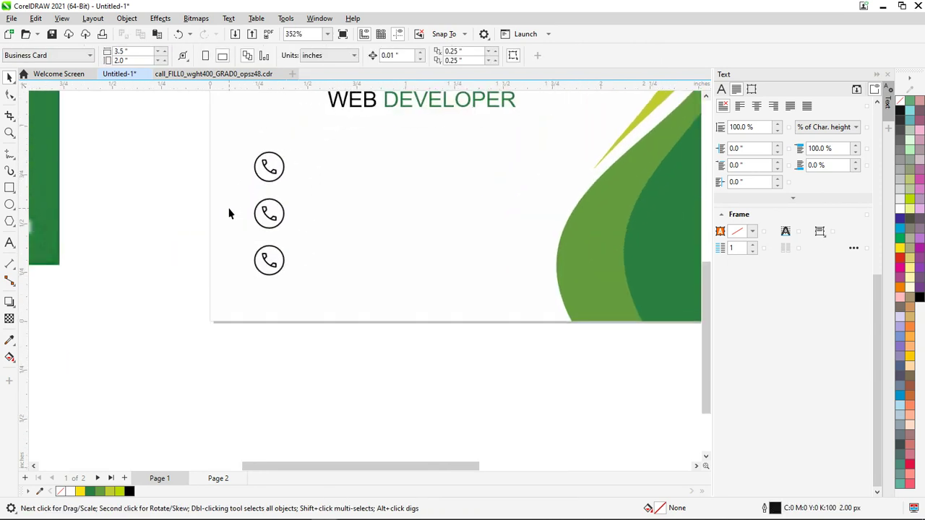
Delete the phone bitmap from the middle circle, leaving it empty
left_click(282, 217)
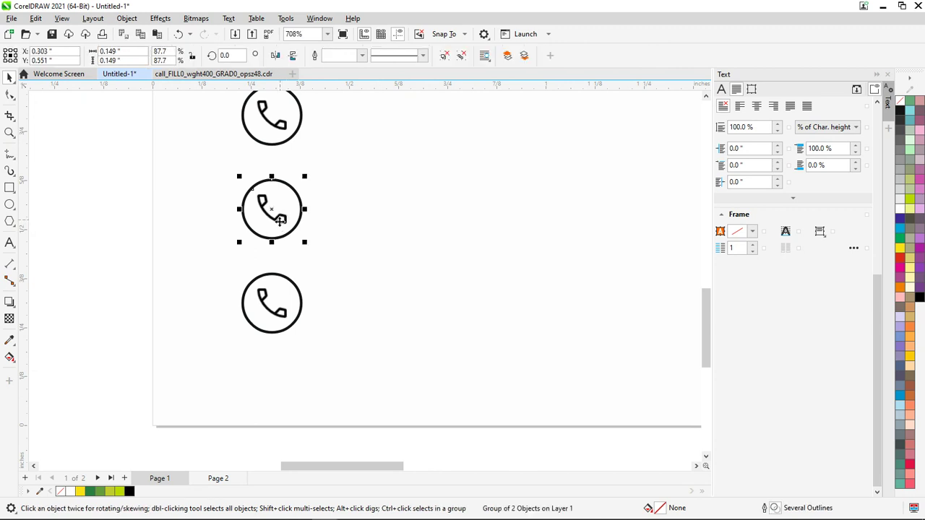
left_click(277, 218, "ctrl")
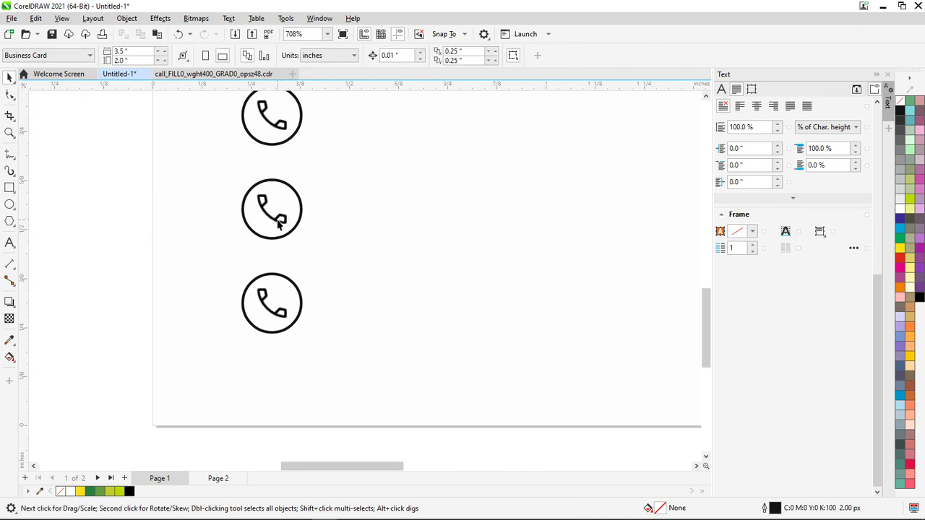
left_click(282, 219, "ctrl")
left_click_drag(120, 159, 292, 251)
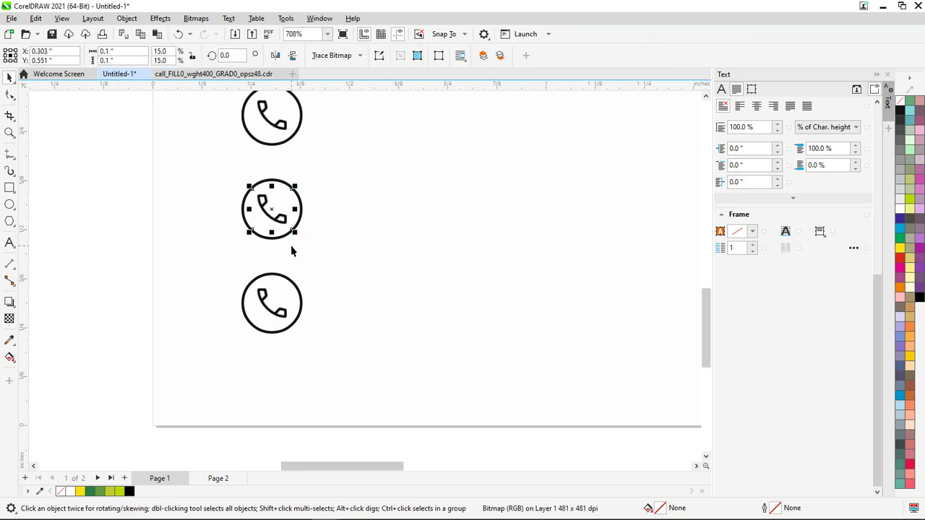
key("Delete")
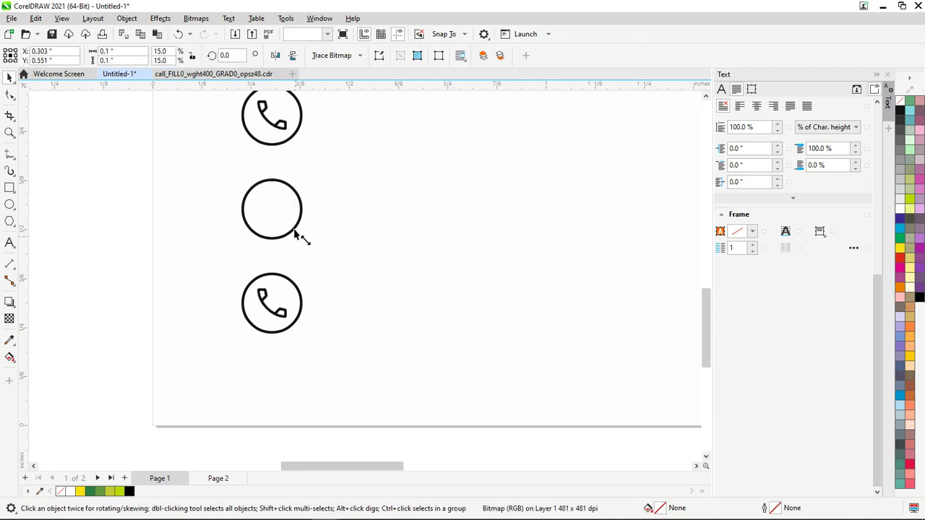
key("alt+Tab")
key("alt+Tab")
key("Tab")
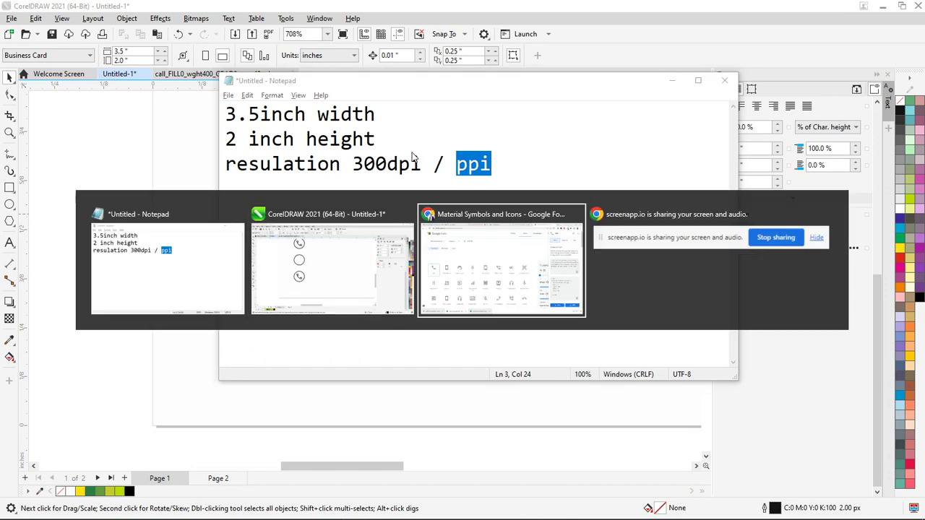
Search icons for EMAIL and download Mark Email Unread as a PNG for CorelDRAW
left_click_drag(295, 109, 156, 112)
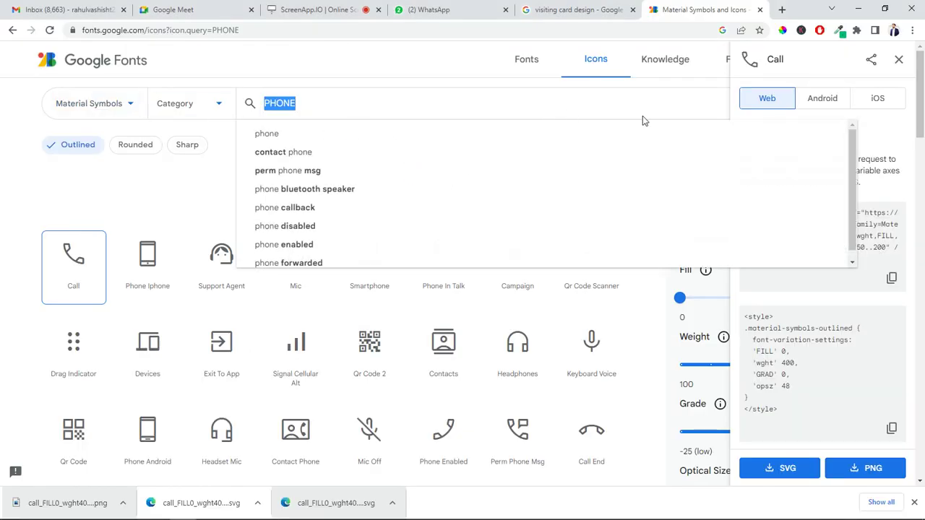
type("EMAIL")
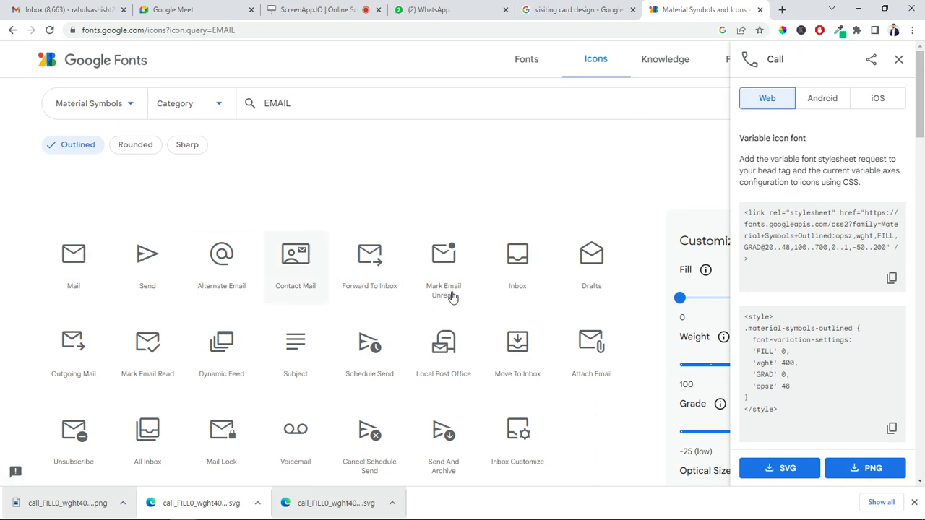
left_click(444, 264)
left_click(870, 469)
left_click_drag(14, 500, 290, 308)
key("alt+Tab")
key("alt+Tab")
key("Tab")
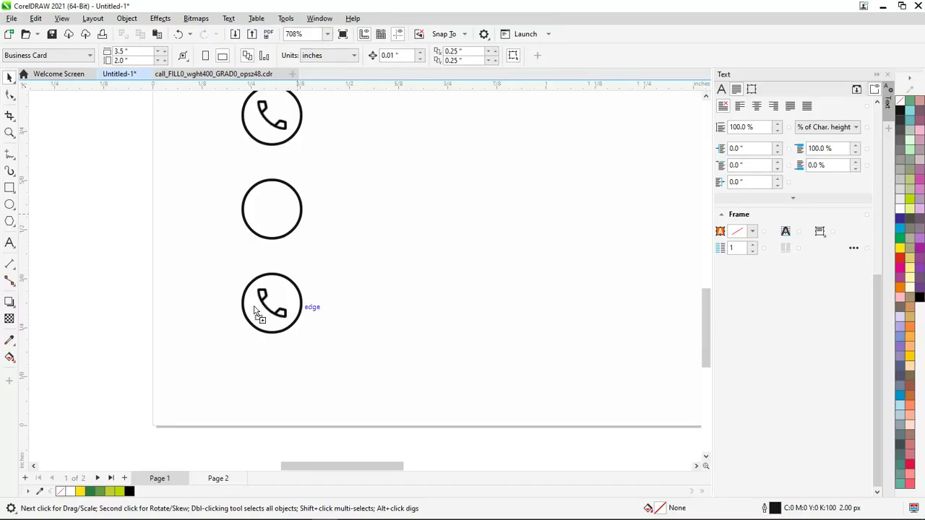
Drop the mail PNG, shrink it, and centre it inside the middle circle
left_click_drag(162, 233, 164, 235)
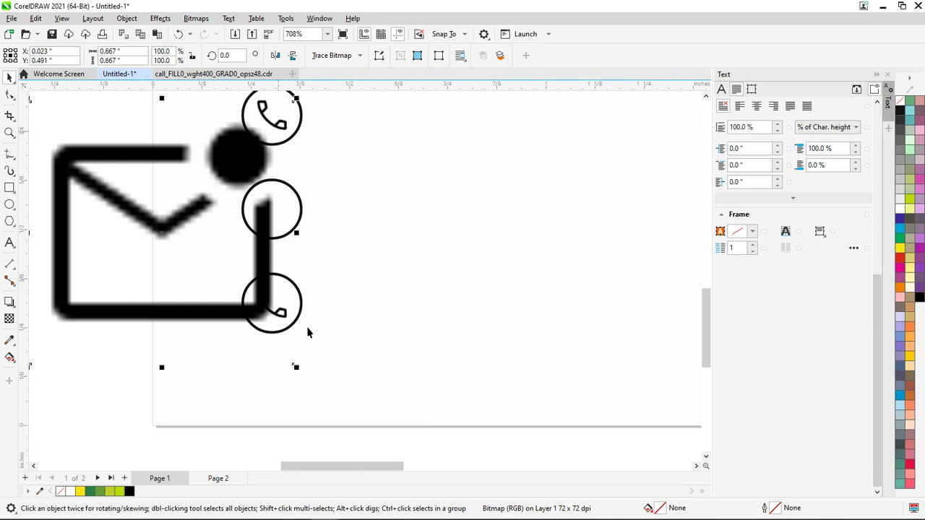
left_click_drag(295, 368, 190, 262)
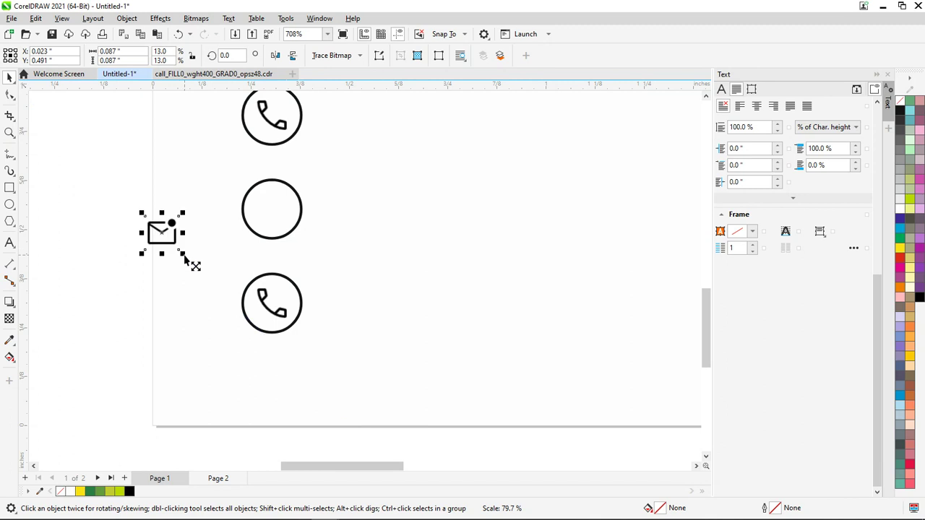
left_click(267, 239, "shift")
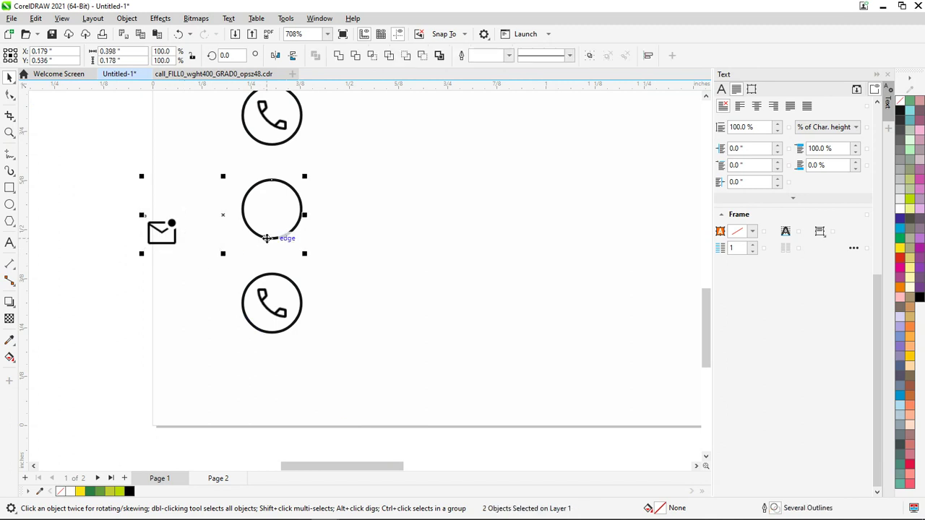
key("e")
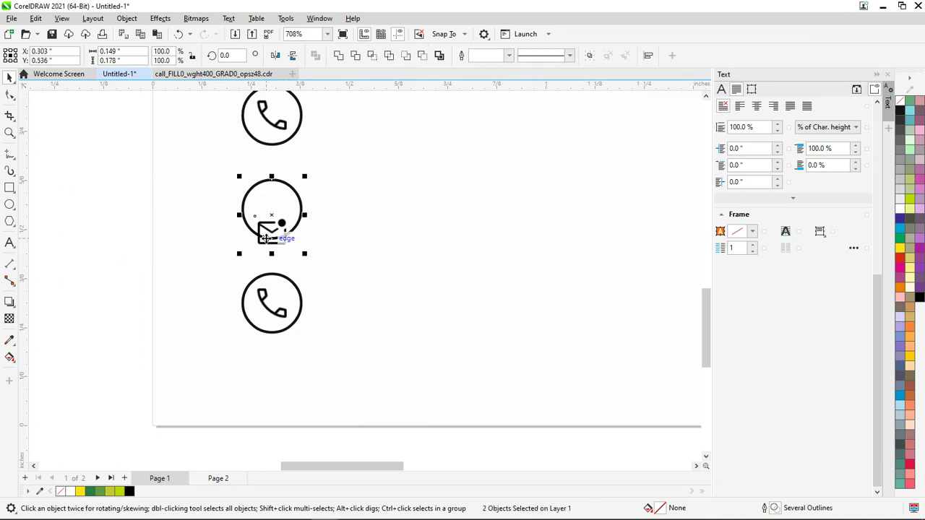
key("c")
left_click(132, 224)
scroll(133, 224, "down", 2)
scroll(144, 234, "up", 4)
Search icons for ADDRESS, download the Home icon as a PNG, and drag it into CorelDRAW
key("alt+Tab")
key("alt+Tab")
key("alt+Tab")
key("Tab")
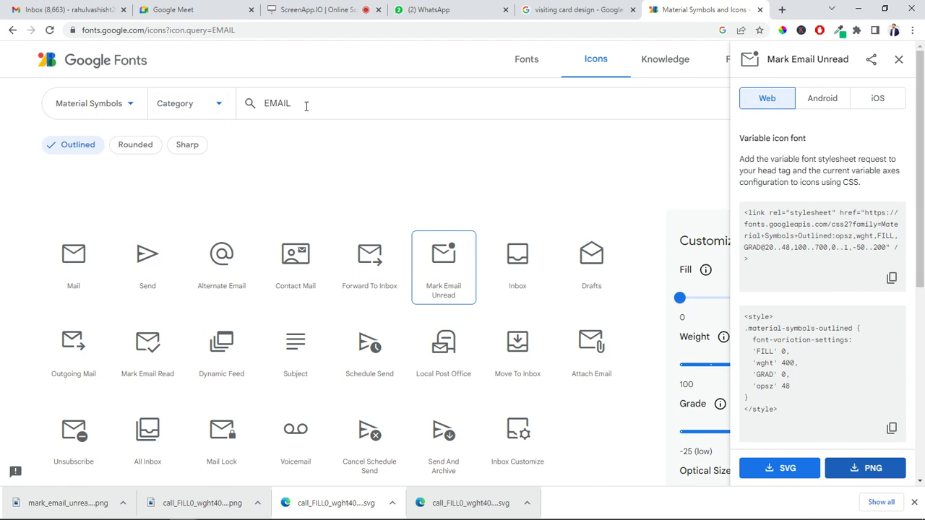
double_click(307, 106)
type("ADDRE")
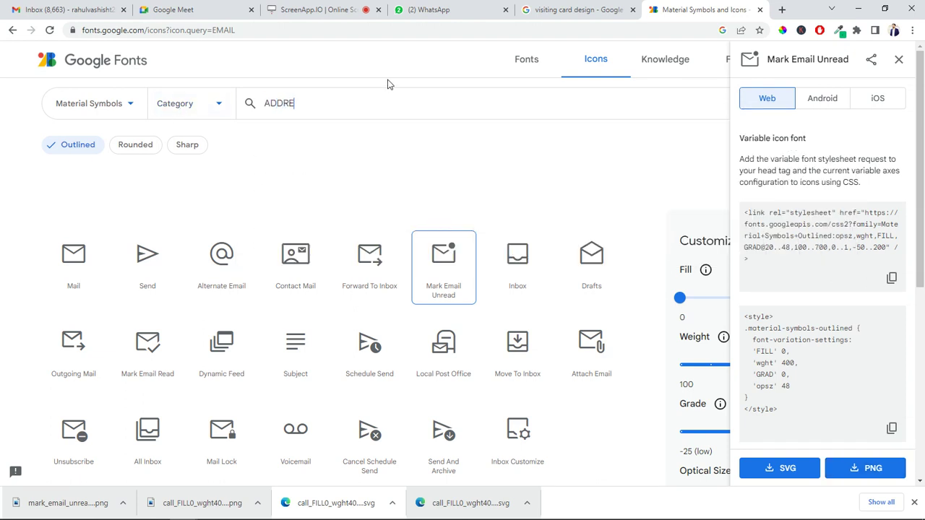
type("SS")
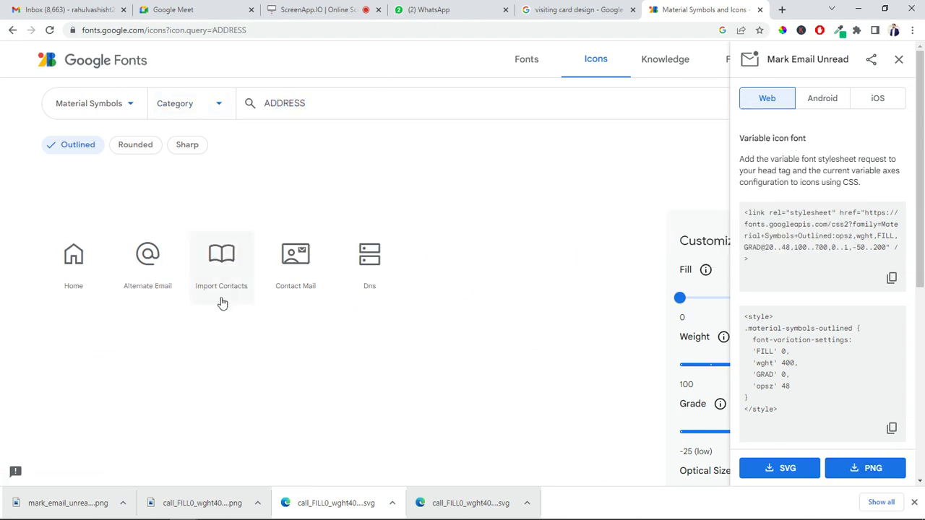
left_click(73, 269)
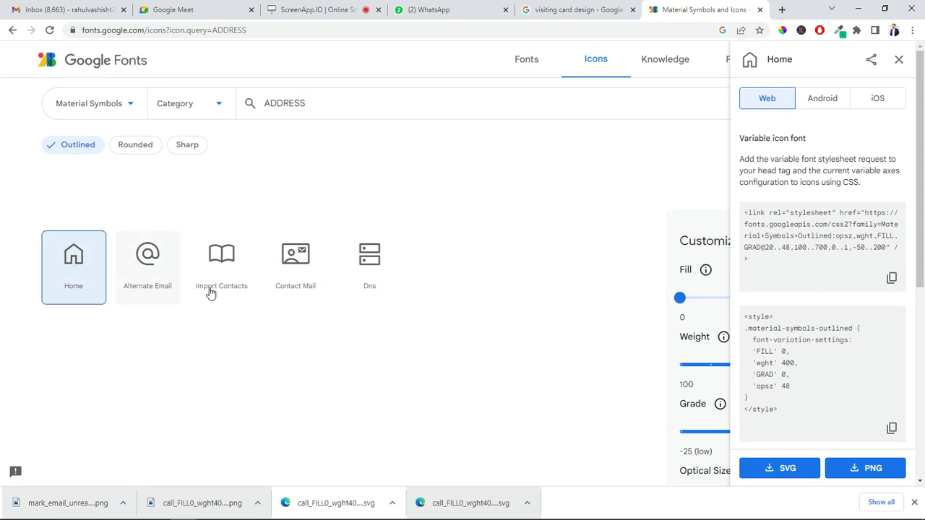
left_click(851, 470)
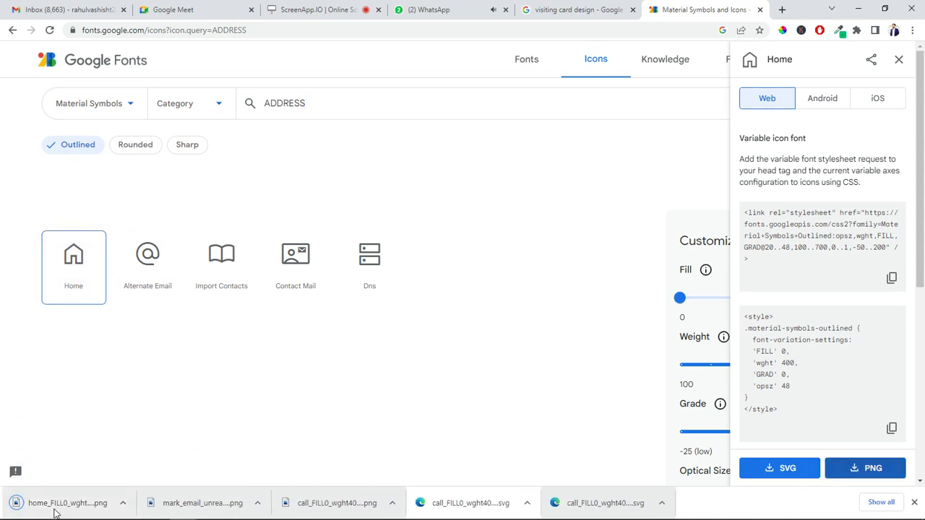
left_click_drag(56, 512, 86, 303)
key("alt+Tab")
Shrink the house icon to about a third and ungroup the lower phone icon
scroll(197, 354, "down", 1)
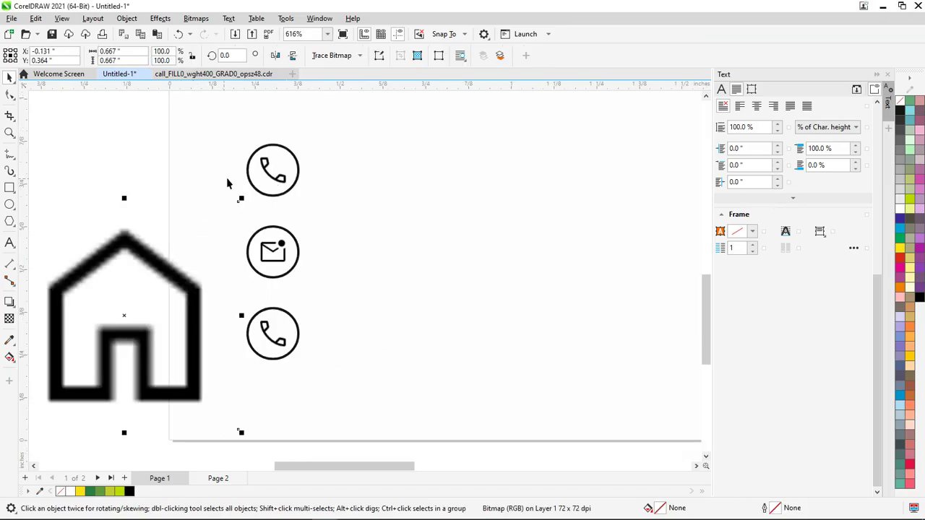
left_click_drag(240, 199, 155, 305)
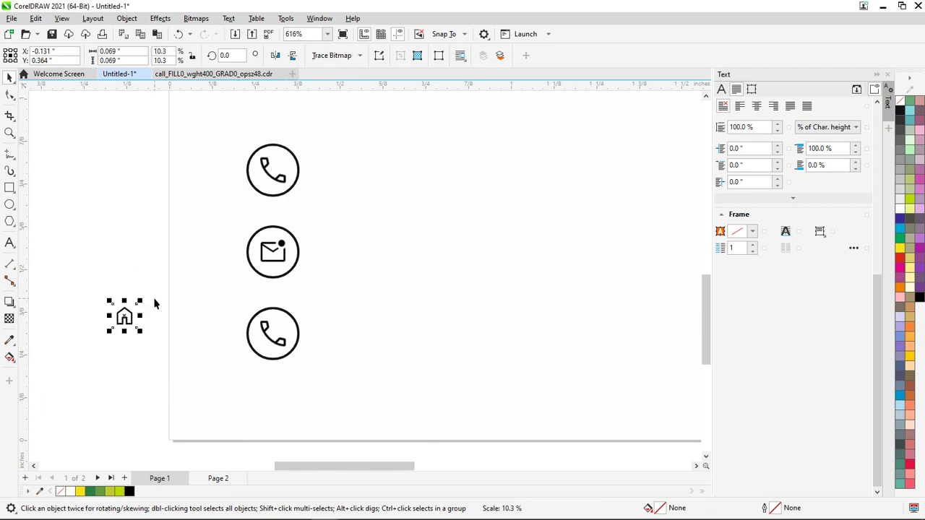
left_click(273, 348)
left_click(272, 345)
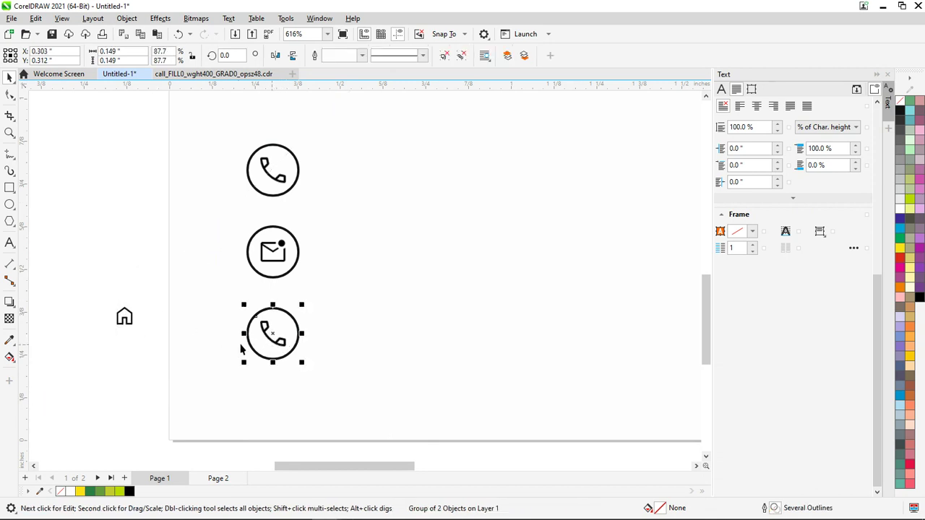
key("ctrl+u")
left_click(148, 279)
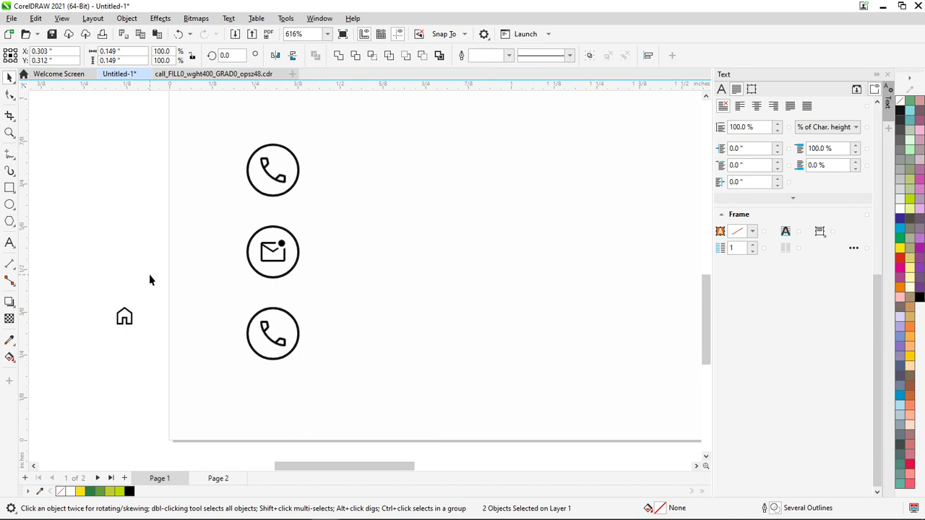
left_click(278, 346)
left_click(280, 344)
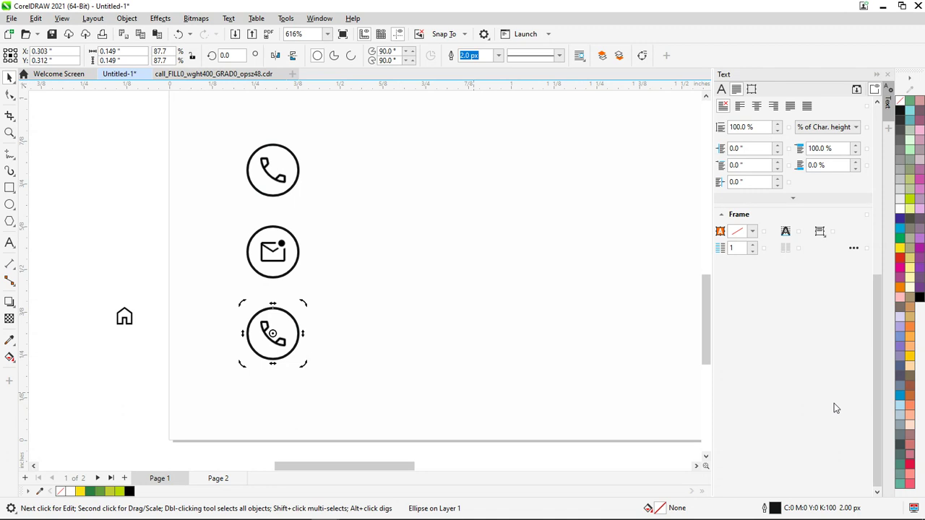
Delete the phone symbol from the bottom circle, leaving the circle empty
left_click(115, 244)
left_click(282, 345)
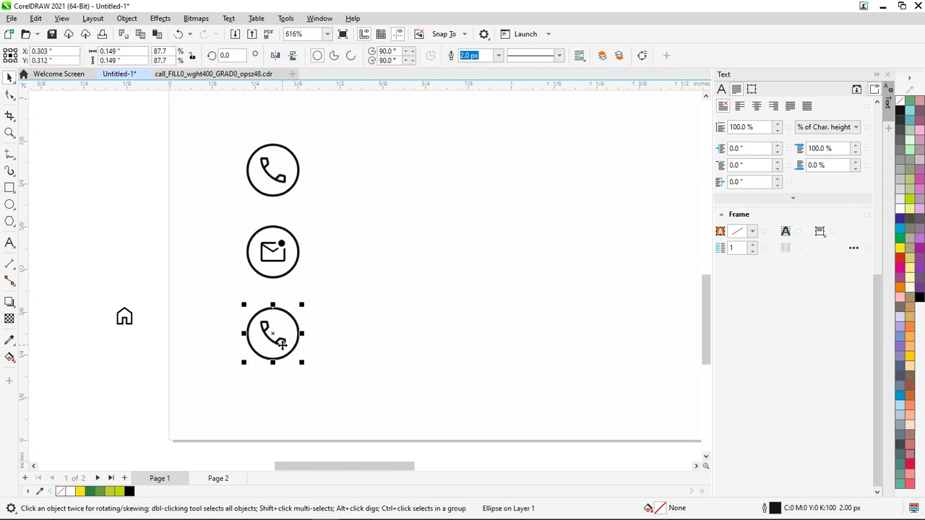
left_click(287, 349)
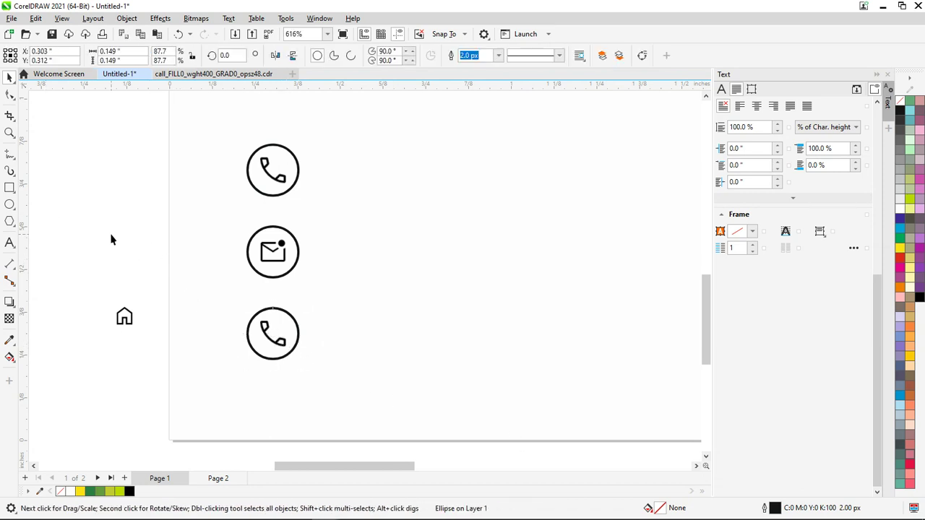
left_click(277, 347)
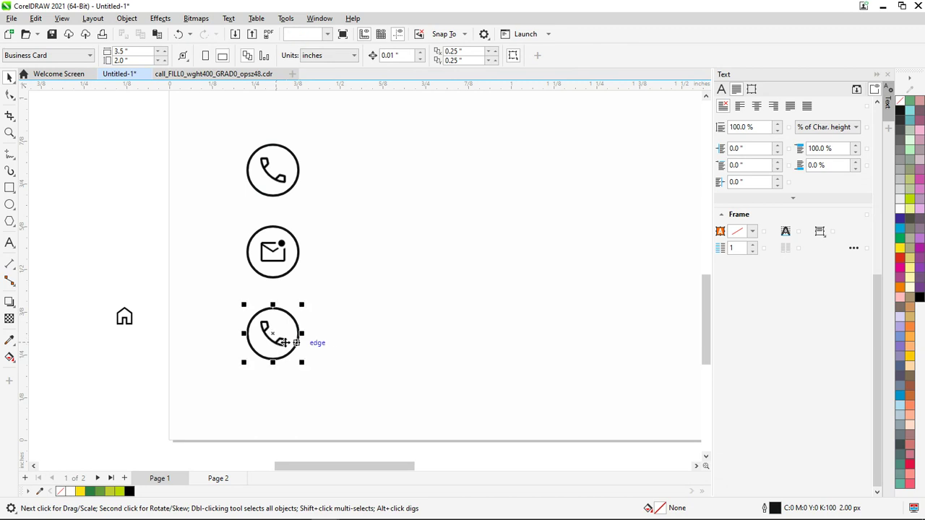
left_click_drag(276, 349, 328, 364)
key("ctrl+z")
left_click_drag(154, 261, 293, 373)
key("Delete")
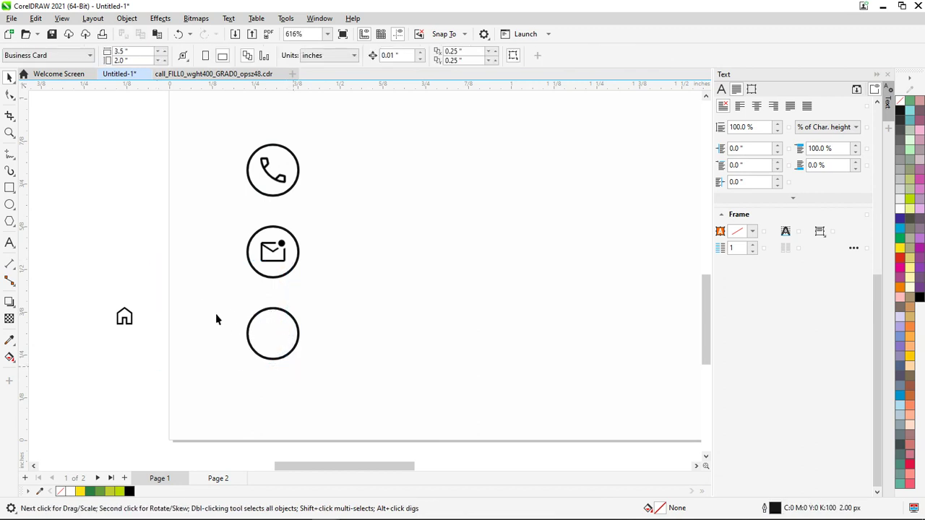
Centre the house icon in the bottom circle and enlarge it slightly
left_click(129, 317)
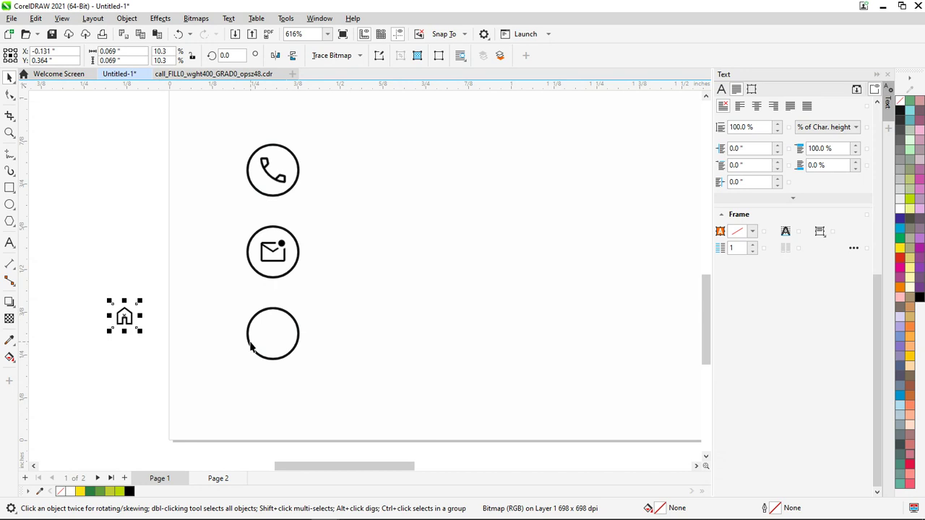
left_click(251, 347, "shift")
key("c")
key("e")
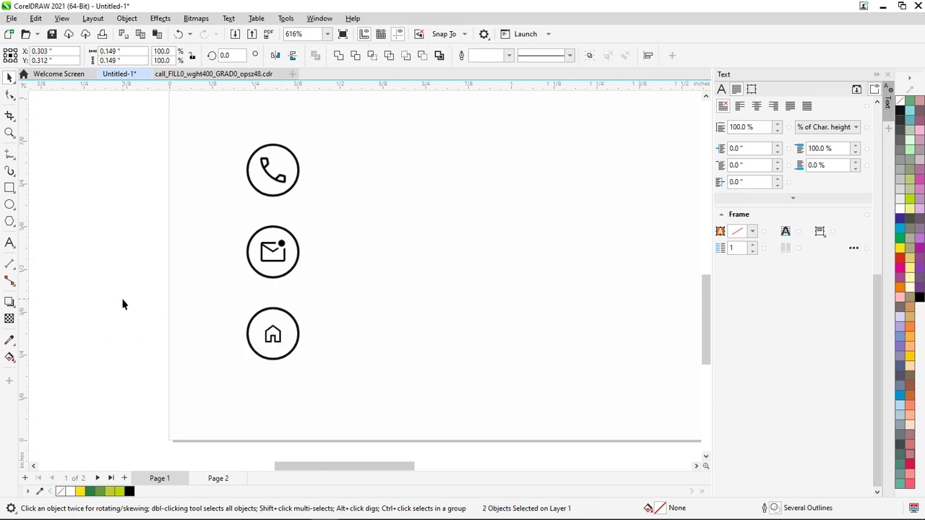
scroll(142, 316, "up", 4)
left_click(262, 336)
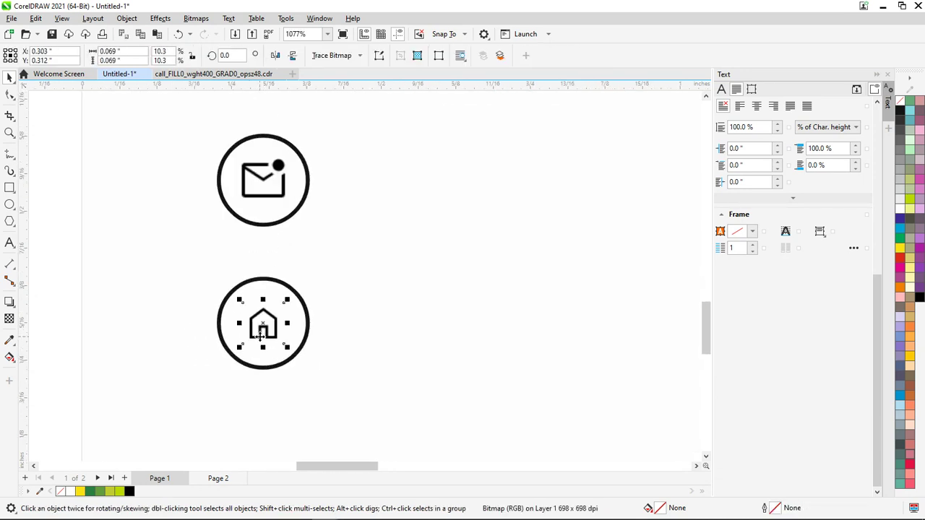
left_click_drag(287, 347, 292, 359)
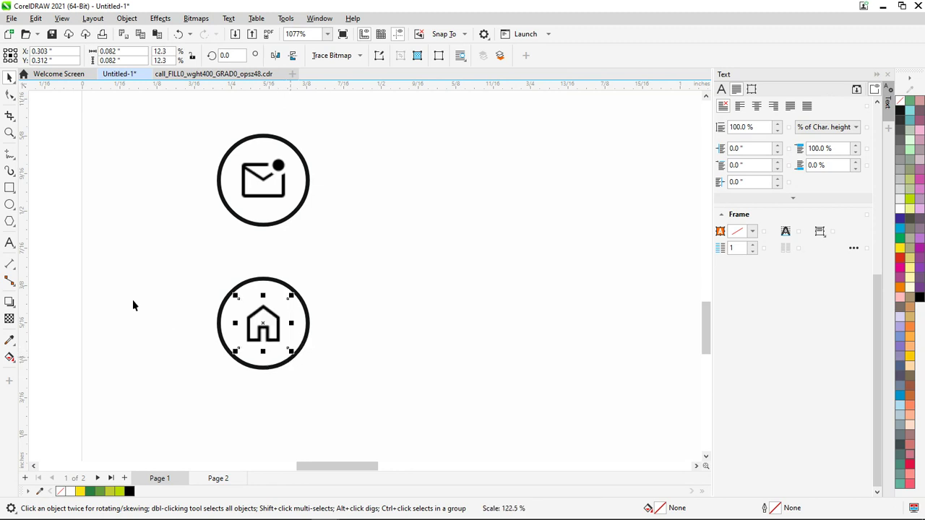
left_click(48, 239)
scroll(48, 240, "down", 7)
Draw a short vertical 2-Point Line connector below the phone circle
scroll(109, 285, "up", 6)
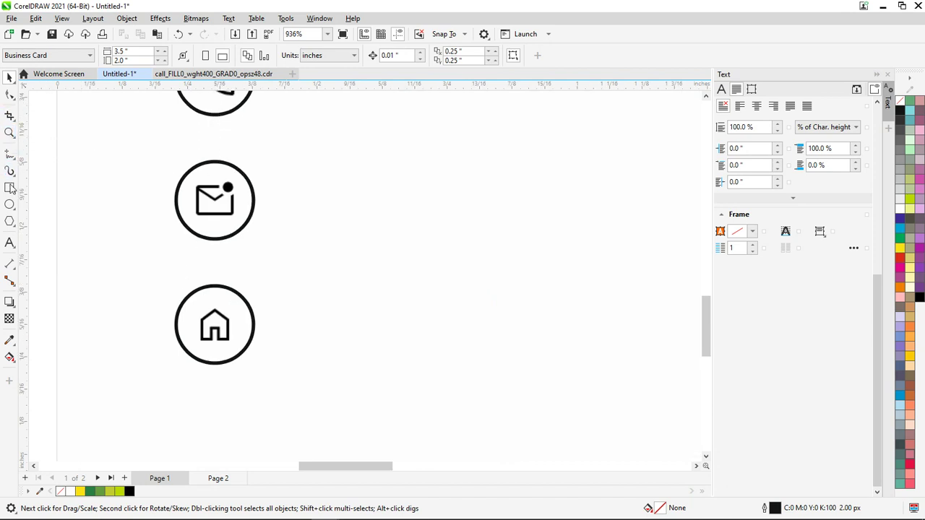
left_click(9, 154)
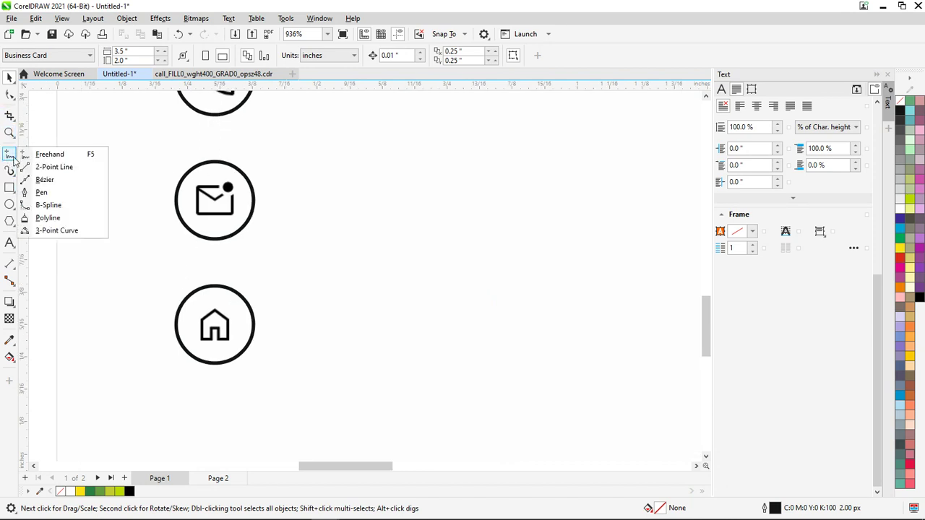
left_click(55, 167)
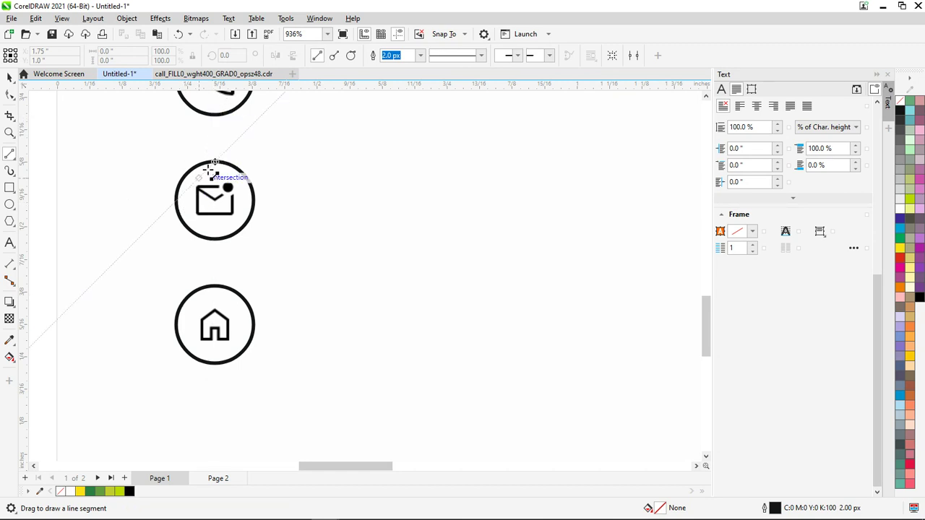
mouse_move(343, 110)
left_mouse_down()
mouse_move(345, 192)
mouse_move(343, 180)
left_mouse_up()
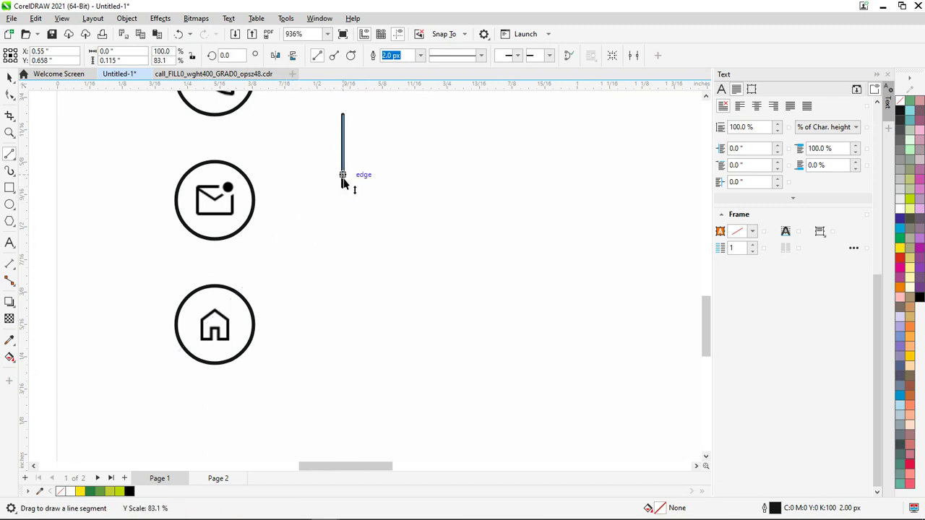
left_click(10, 154)
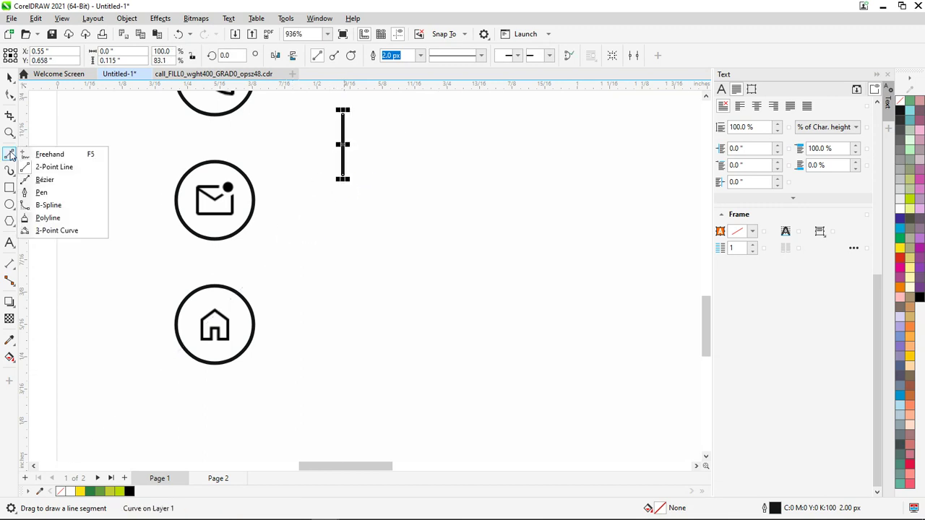
left_click(53, 170)
left_click_drag(343, 180, 342, 165)
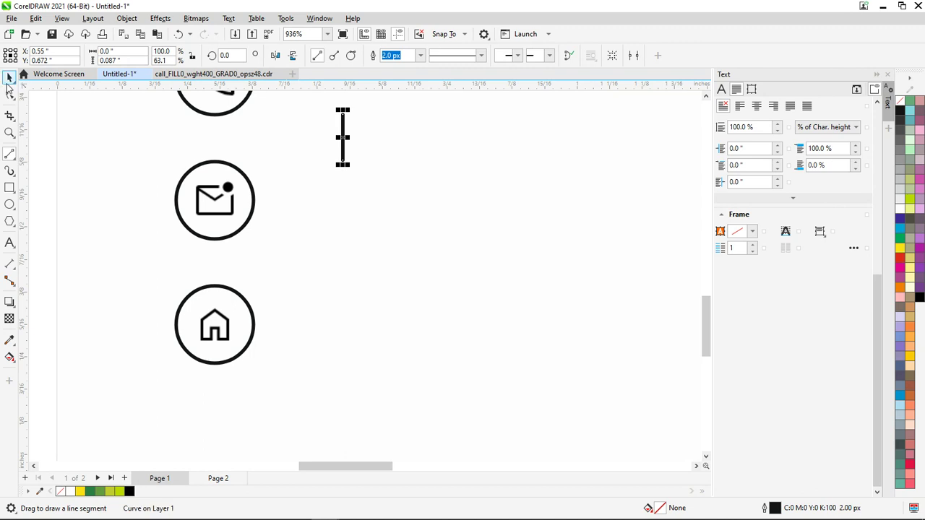
Centre the connector under the phone circle and copy it between the envelope and house circles
left_click(9, 77)
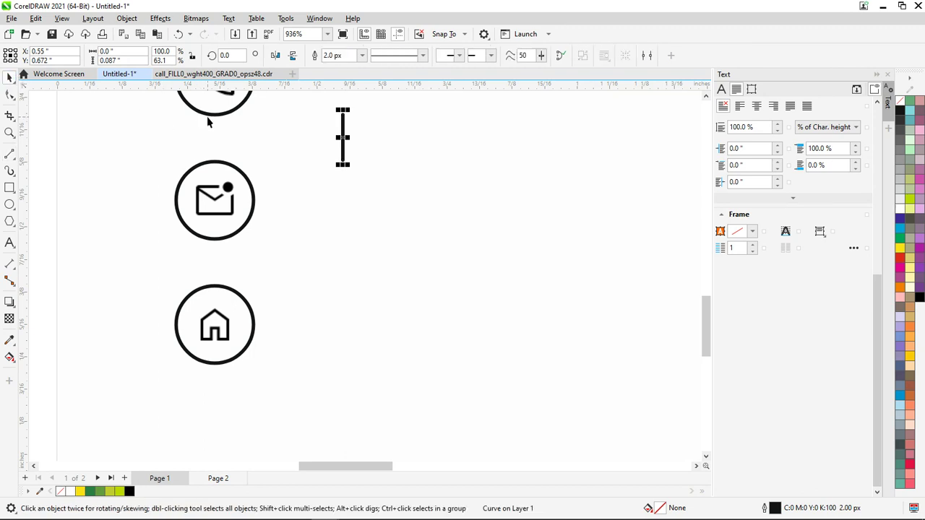
left_click(209, 121, "shift")
key("c")
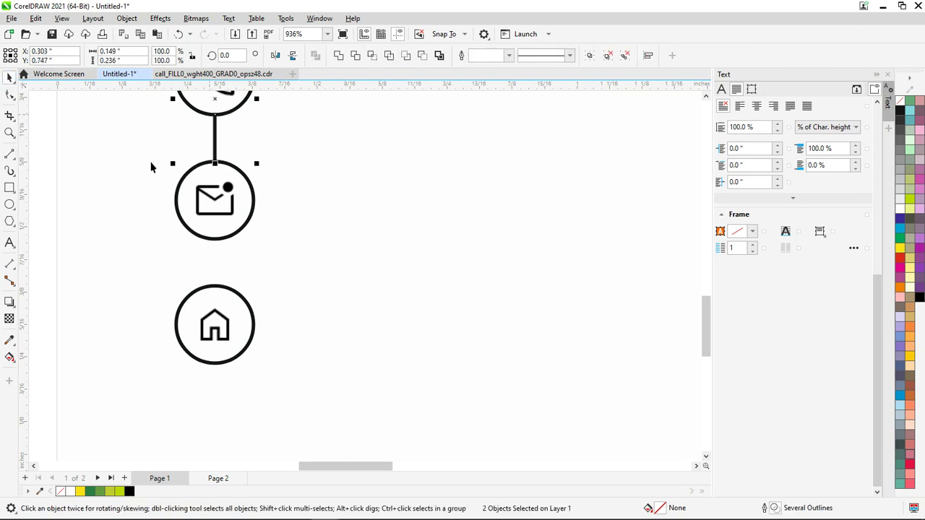
key("Escape")
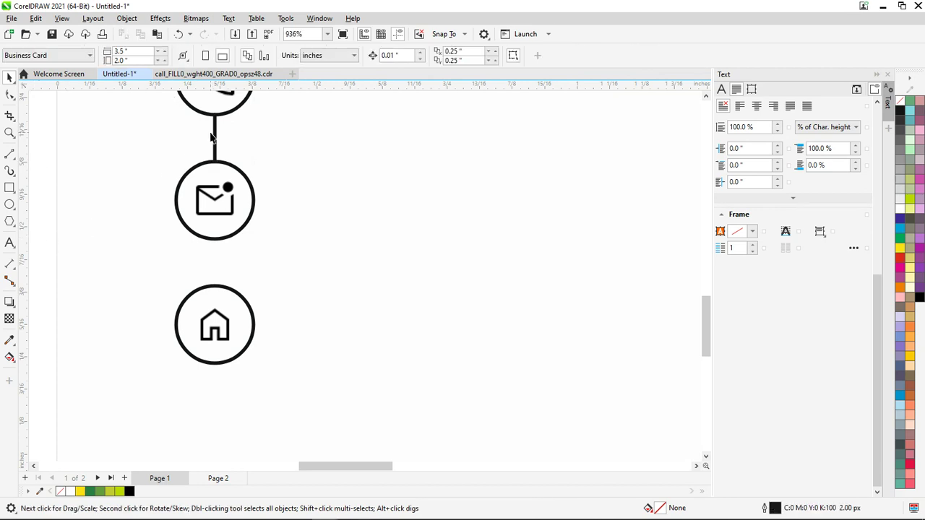
left_click(216, 141)
left_click_drag(215, 141, 209, 267)
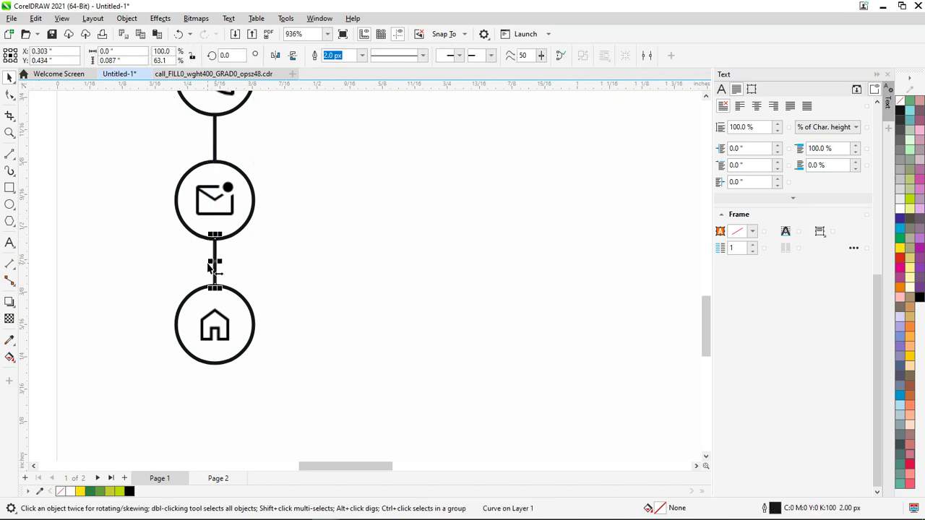
left_click(117, 236)
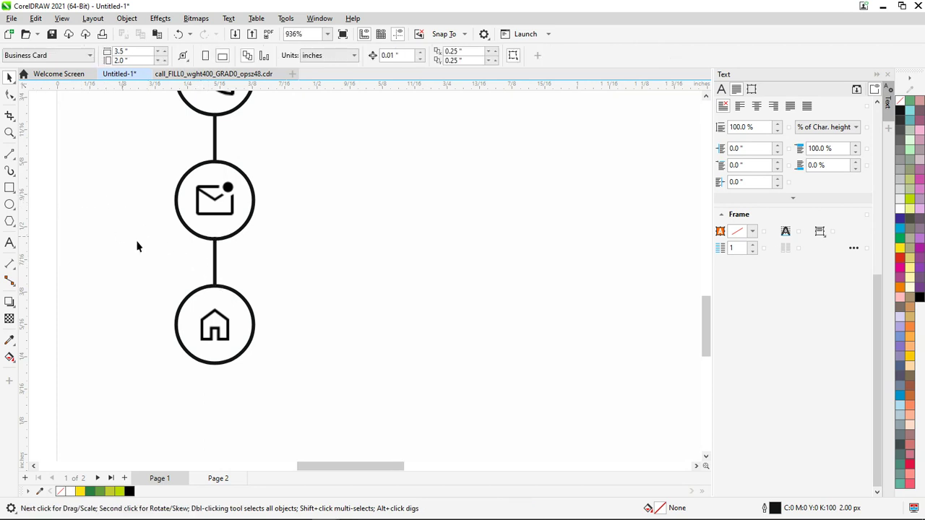
scroll(165, 253, "down", 3)
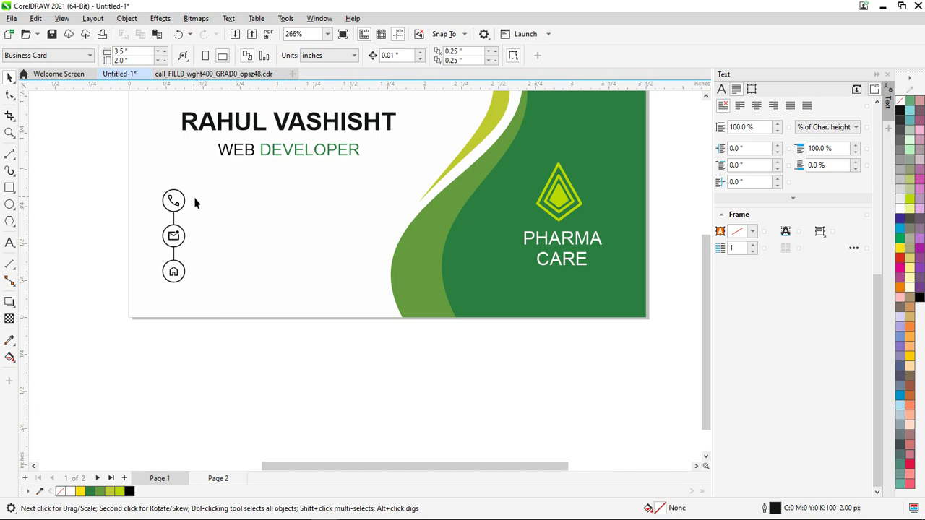
Add the phone number as a new text line below the card
left_click(9, 242)
left_click(282, 402)
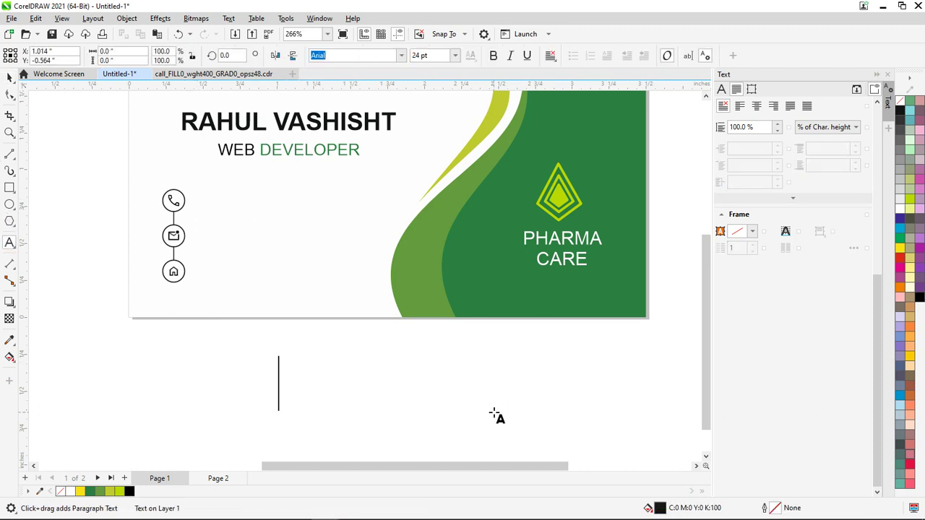
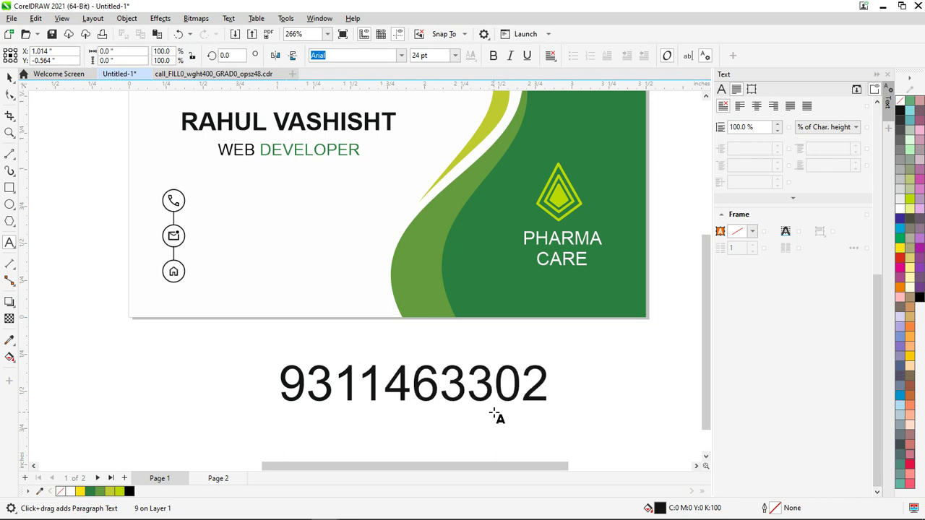
key("ctrl+a")
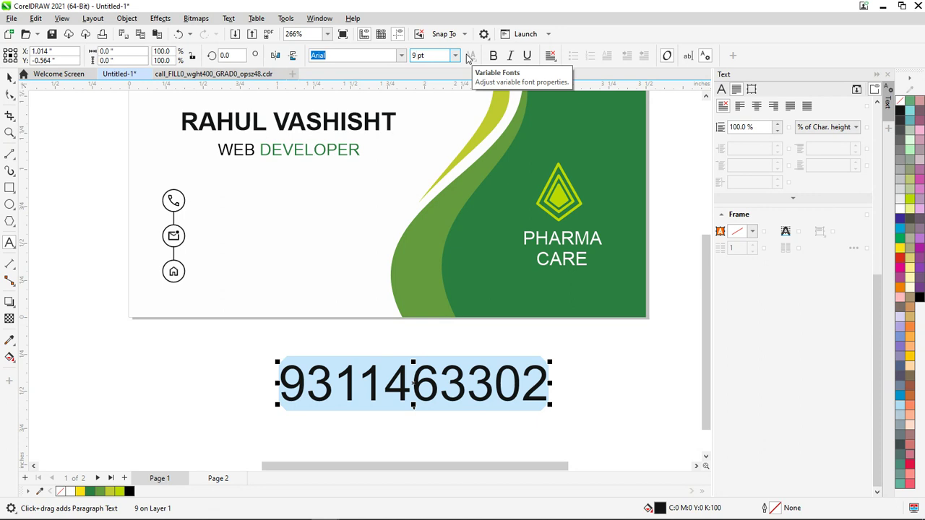
key("Return")
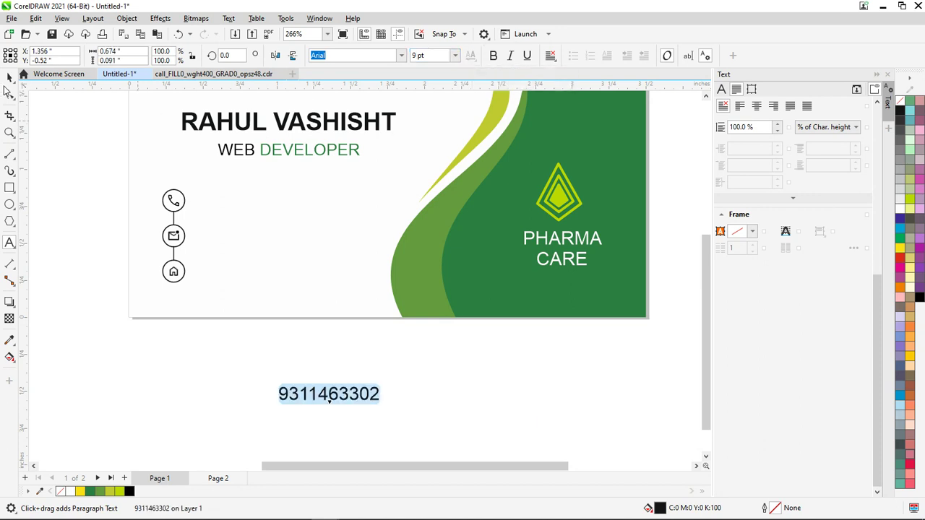
left_click(9, 77)
Move the phone number beside the phone icon and set it to 8 pt
left_click_drag(362, 404, 281, 211)
left_click(412, 57)
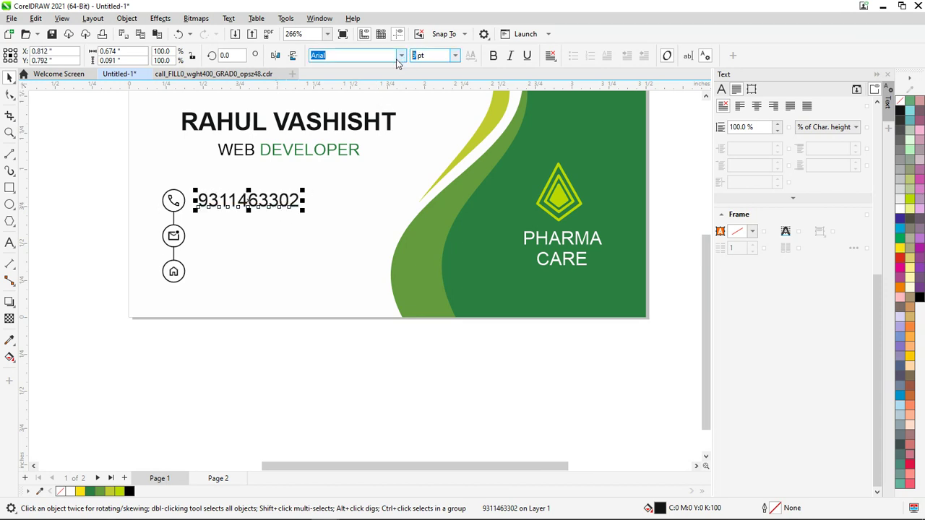
type("8")
key("Return")
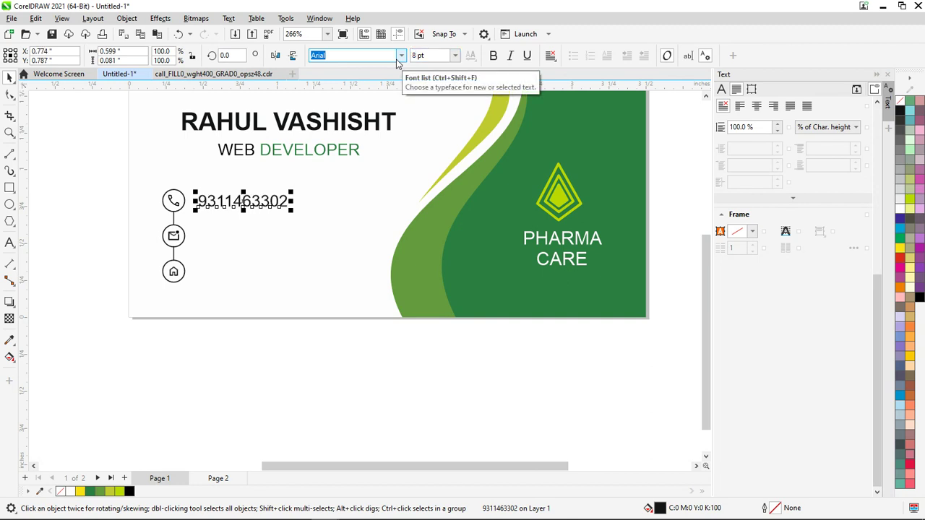
left_click(235, 405)
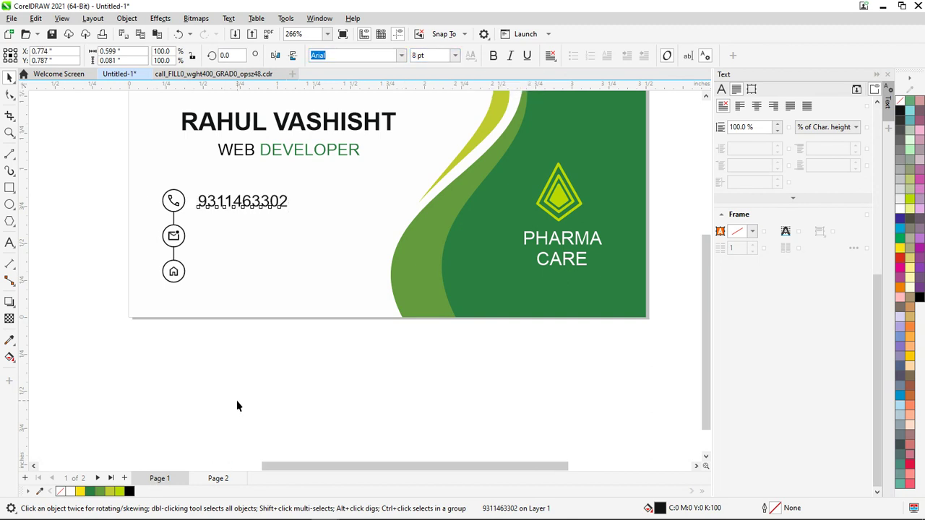
left_click(264, 204)
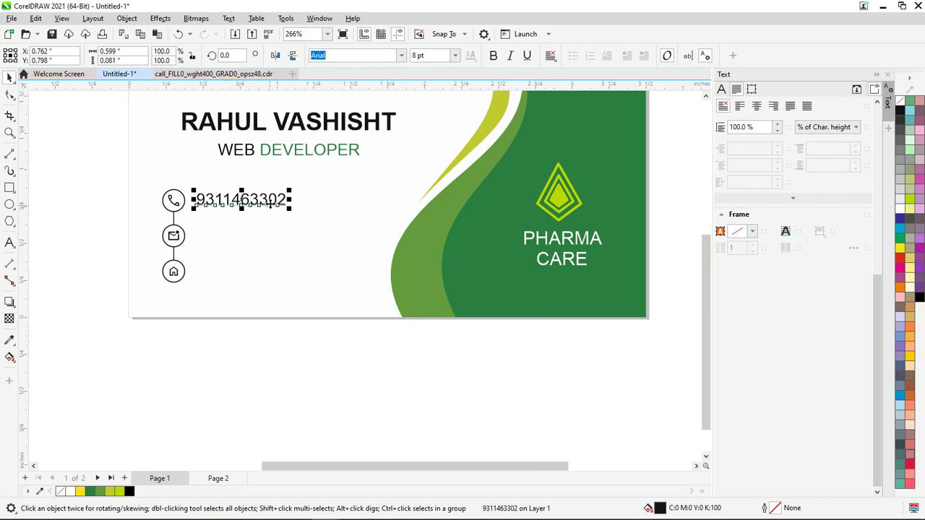
Copy the phone line beside the envelope icon and replace its text with the e-mail address
left_click_drag(270, 203, 266, 237)
key("F8")
key("ctrl+a")
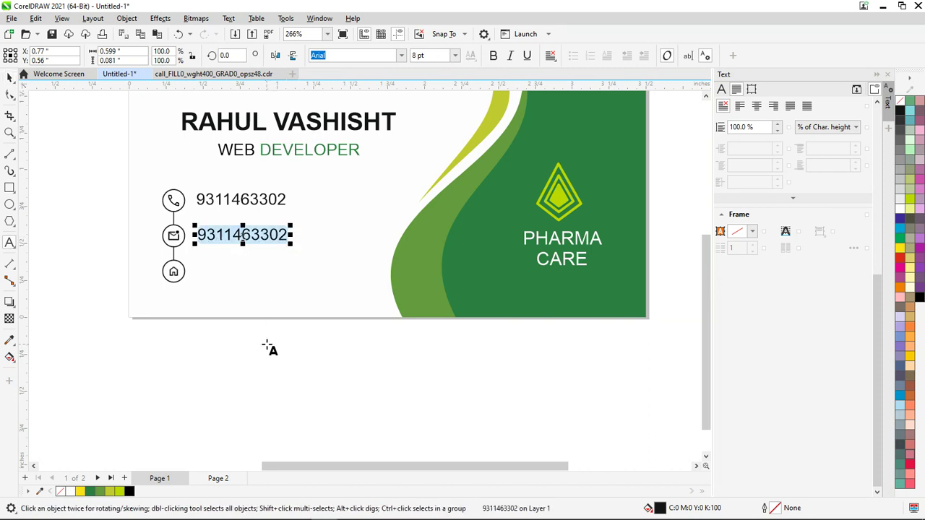
type("CODE")
key("BackSpace")
key("BackSpace")
key("BackSpace")
key("BackSpace")
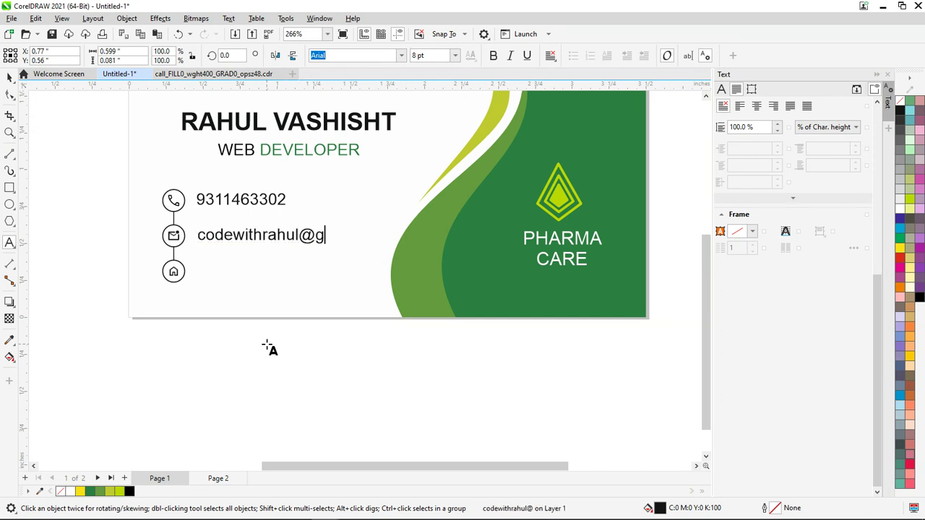
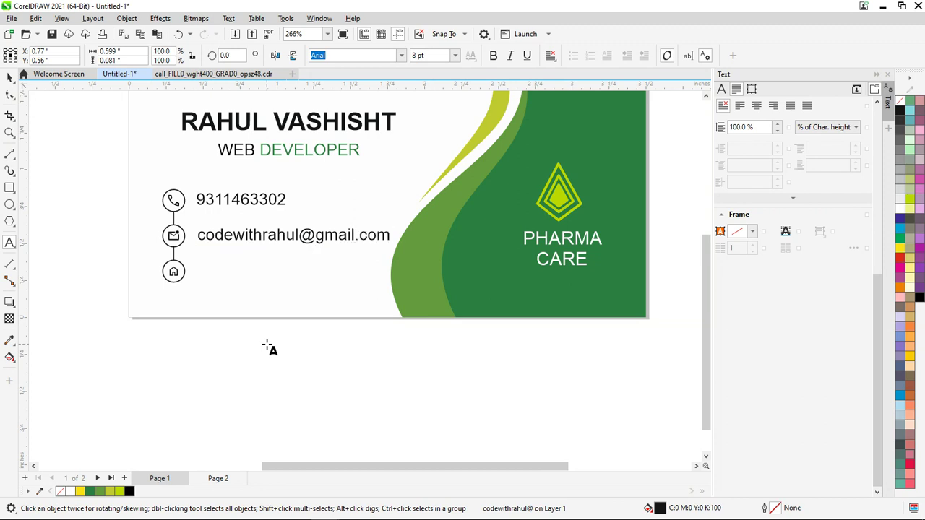
key("Escape")
Place a copy of the e-mail line beside the house icon
left_click(11, 77)
left_click_drag(304, 242, 301, 275)
right_click(300, 275)
left_click(305, 275)
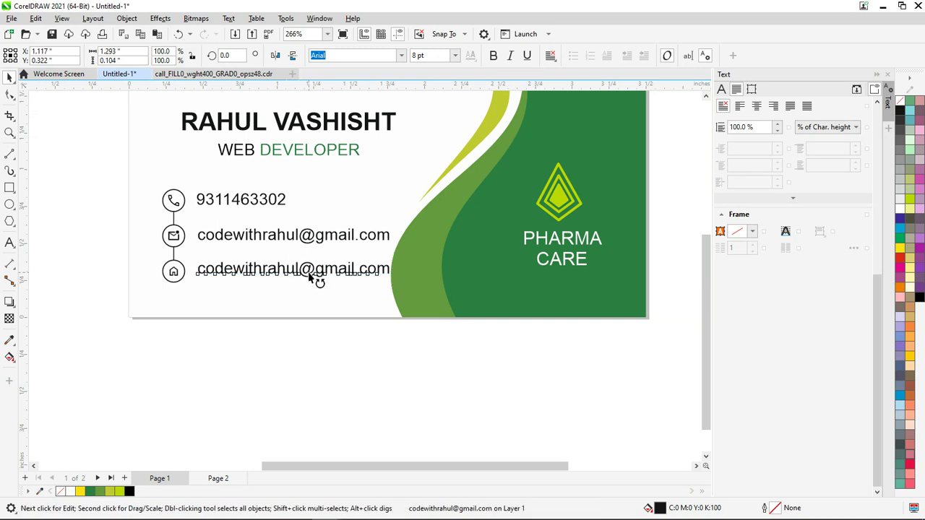
left_click(348, 271)
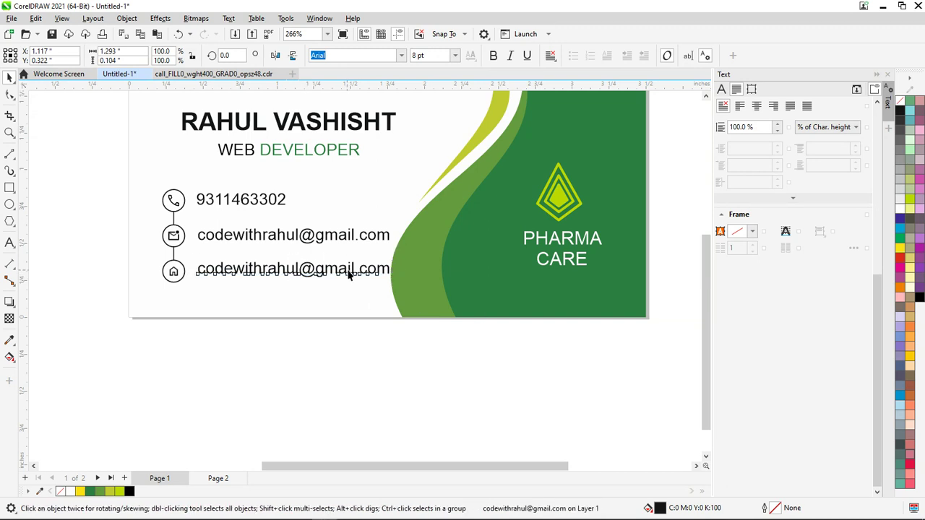
left_click(376, 346)
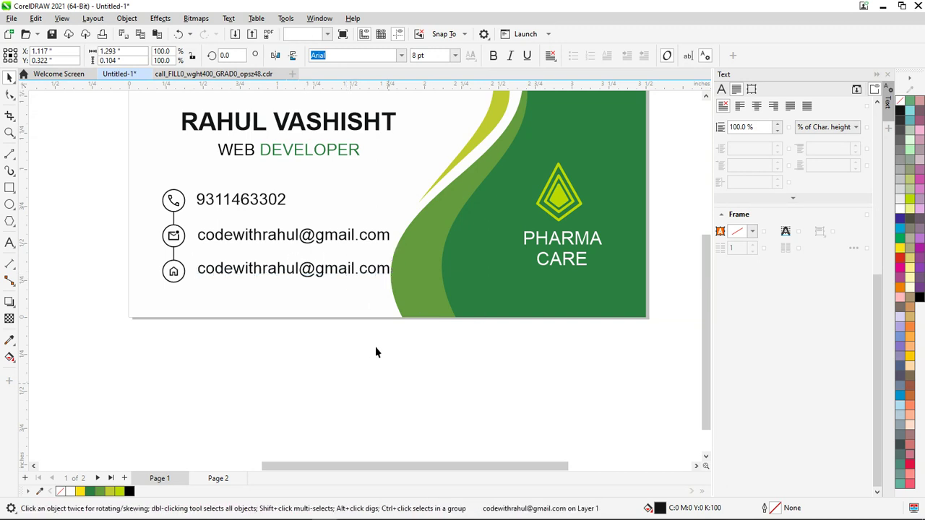
left_click(341, 281)
left_click(341, 279)
left_click(338, 270)
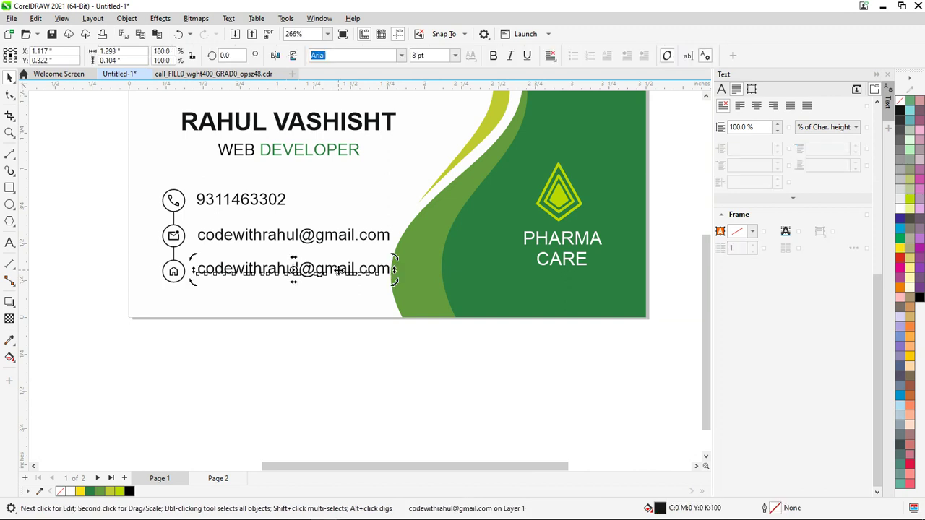
Replace the copied line's text with the address, capitalising its first letter
left_click(14, 240)
left_click(348, 271)
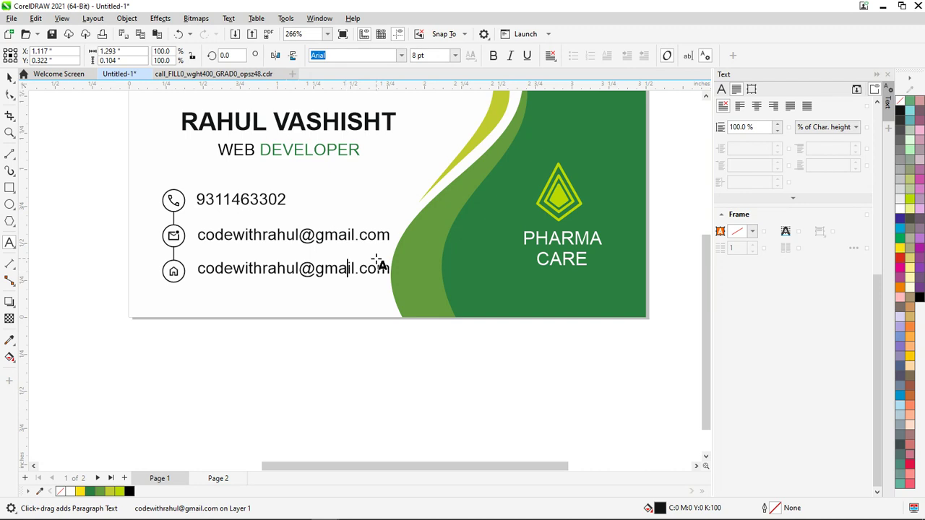
key("ctrl+a")
type("se")
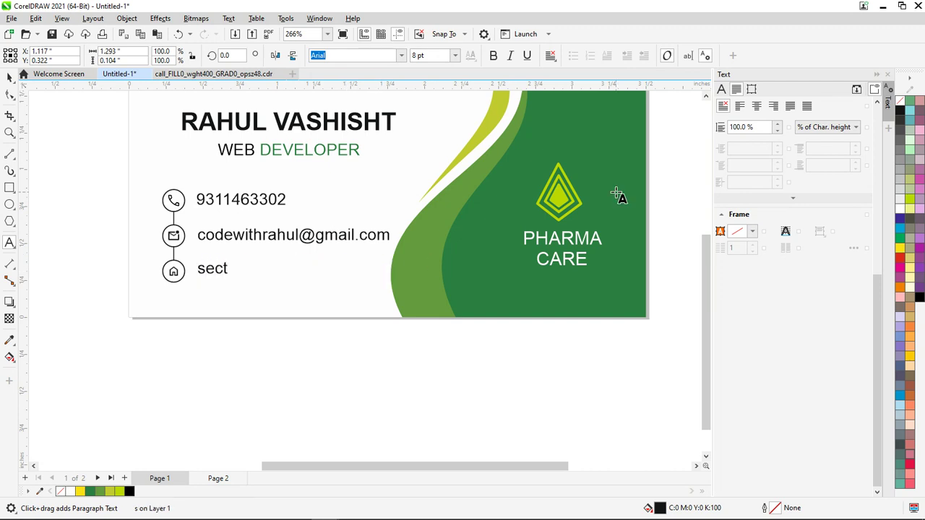
type("ctor 15, Noida")
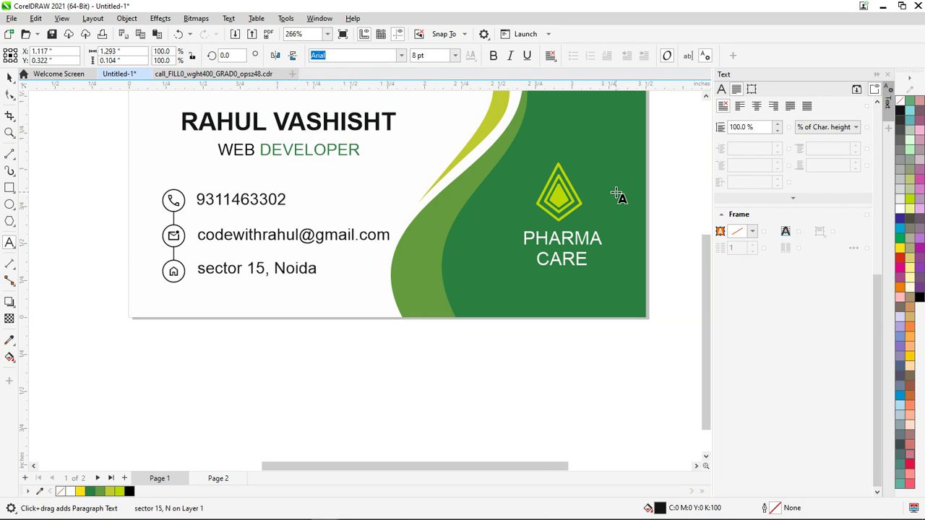
key("Left")
key("shift+Right")
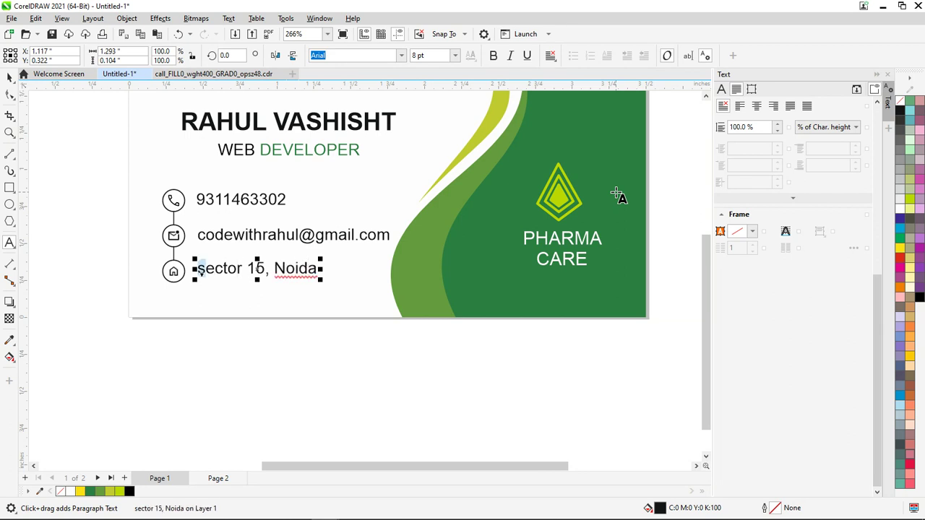
type("S")
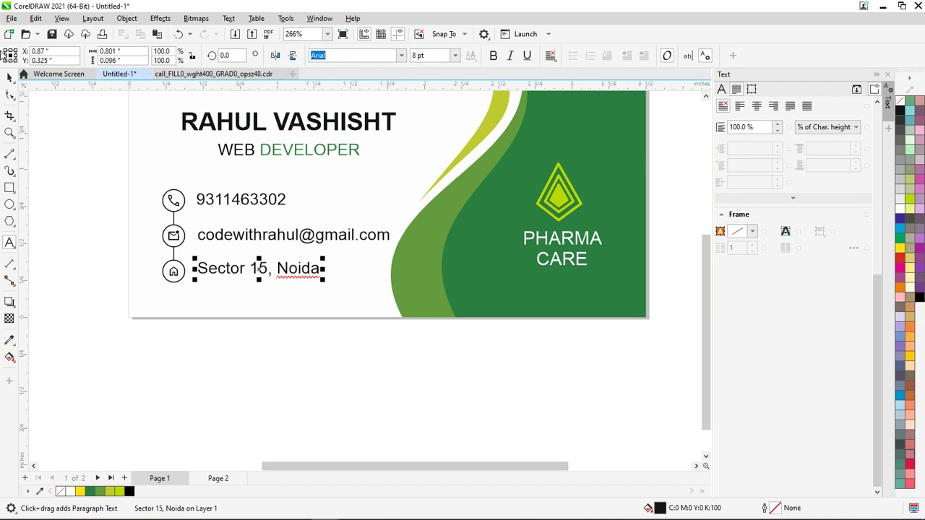
left_click(9, 77)
left_click(106, 311)
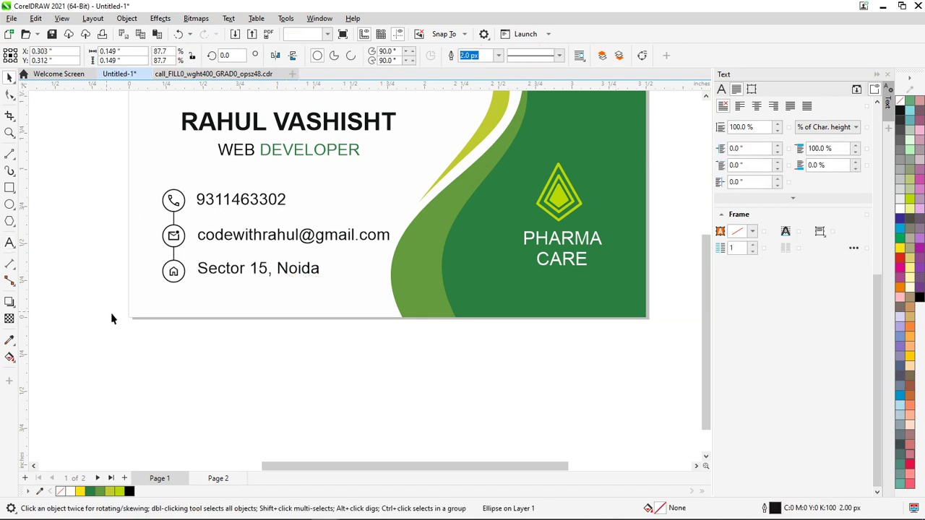
Group the name, title, contact lines and icons into one group
left_click(261, 278)
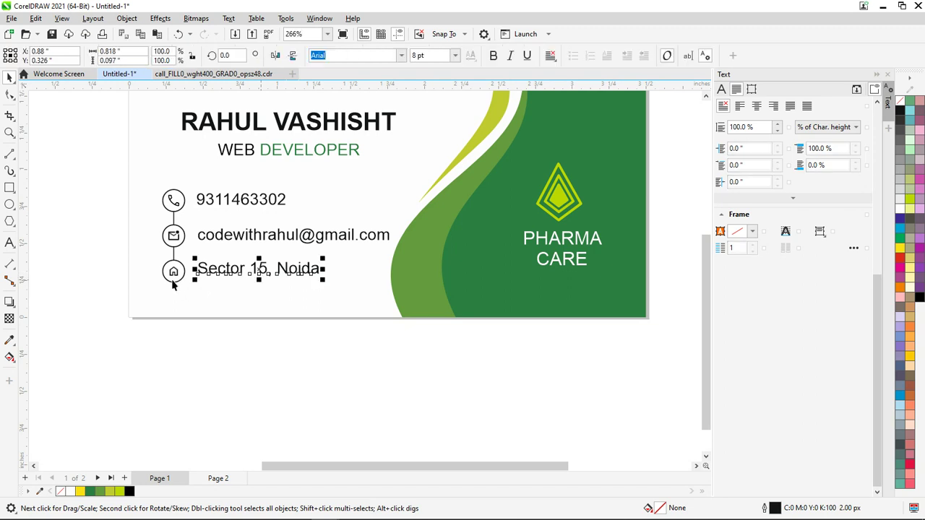
left_click(174, 279, "shift")
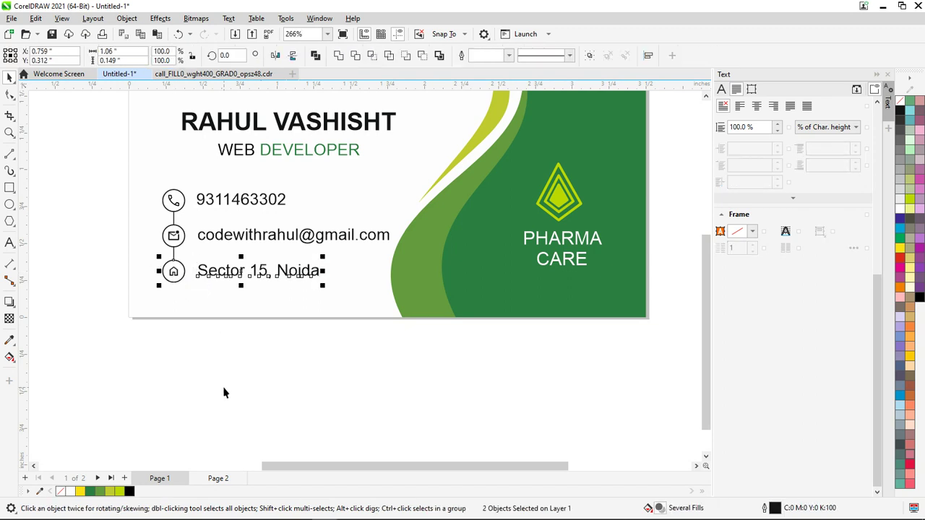
left_click(238, 238)
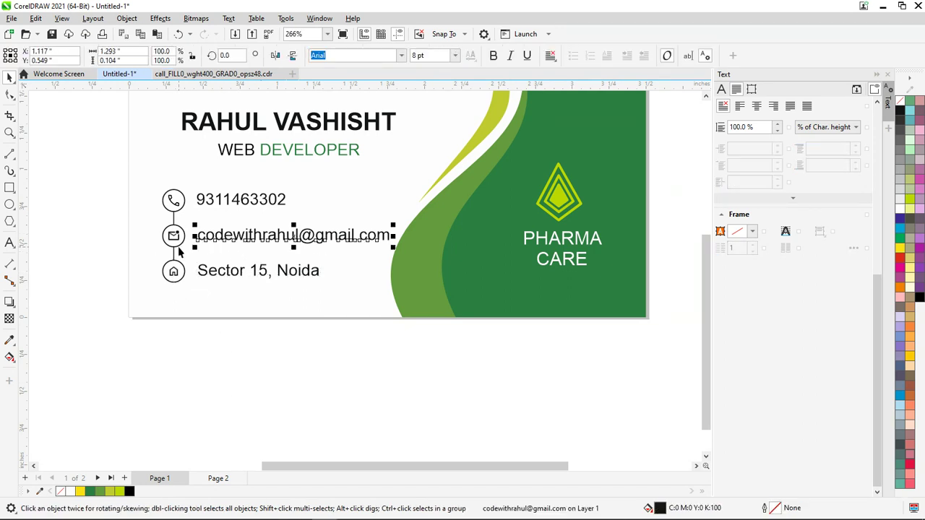
left_click(175, 238, "shift")
left_click(243, 353)
left_click(241, 206)
left_click(174, 210, "shift")
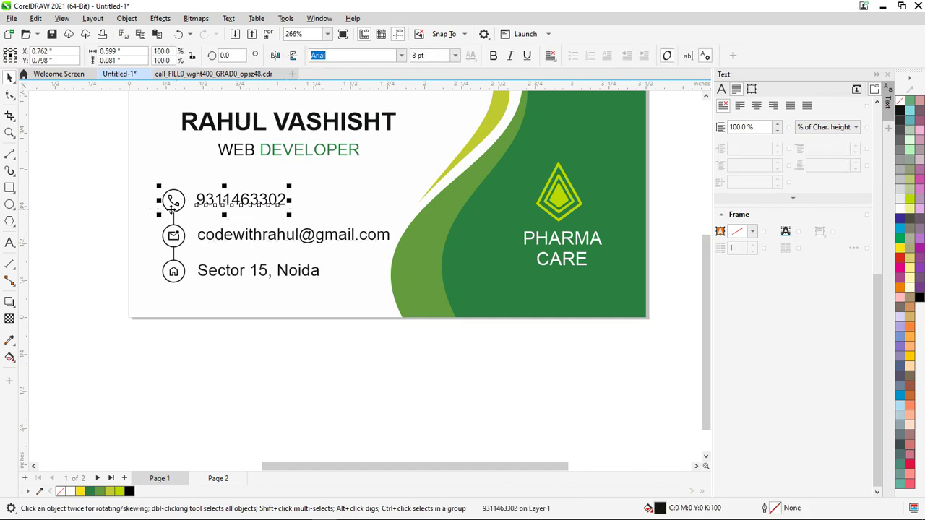
left_click(287, 366)
scroll(304, 362, "down", 2)
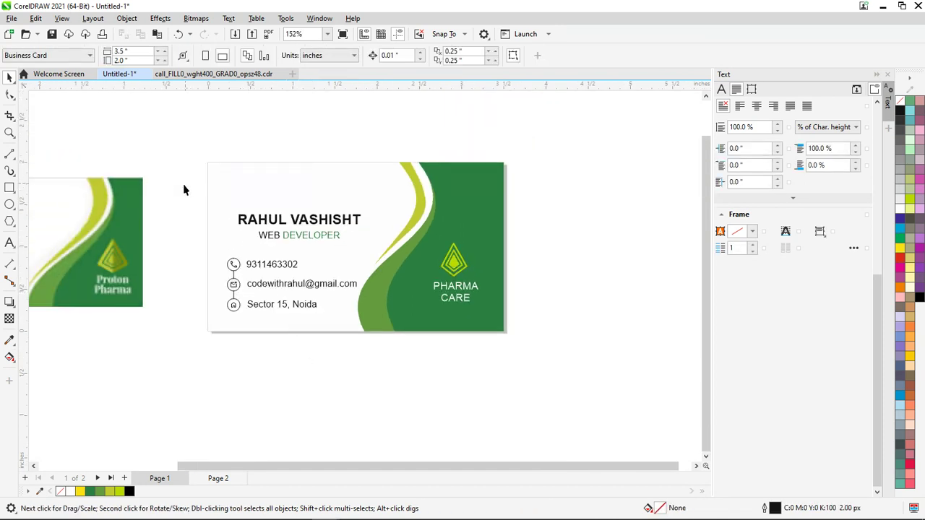
left_click_drag(390, 366, 390, 366)
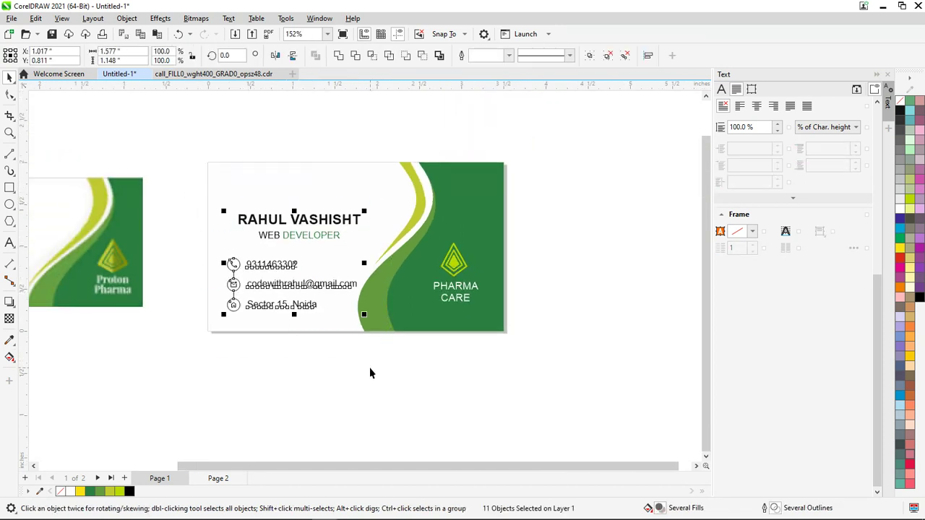
key("ctrl+g")
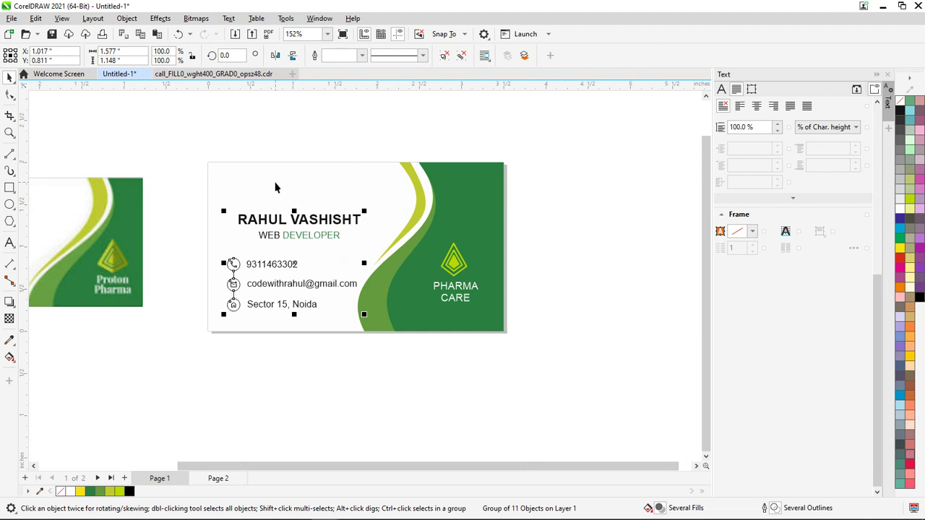
Centre the text group vertically on the card, then group all card objects
left_click(275, 187, "shift")
key("c")
left_click(334, 411)
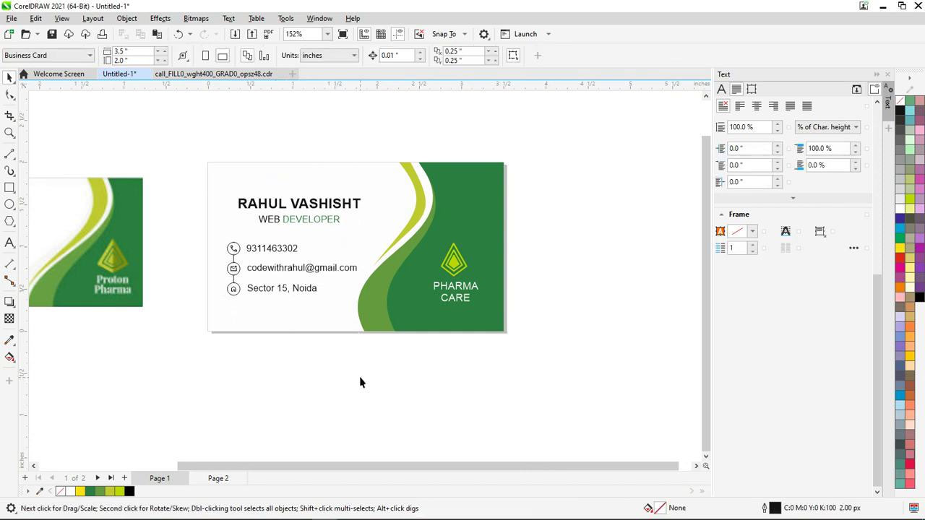
left_click_drag(454, 271, 183, 138)
key("ctrl+g")
left_click(431, 420)
scroll(291, 248, "up", 1)
scroll(309, 244, "up", 1)
scroll(309, 243, "down", 2)
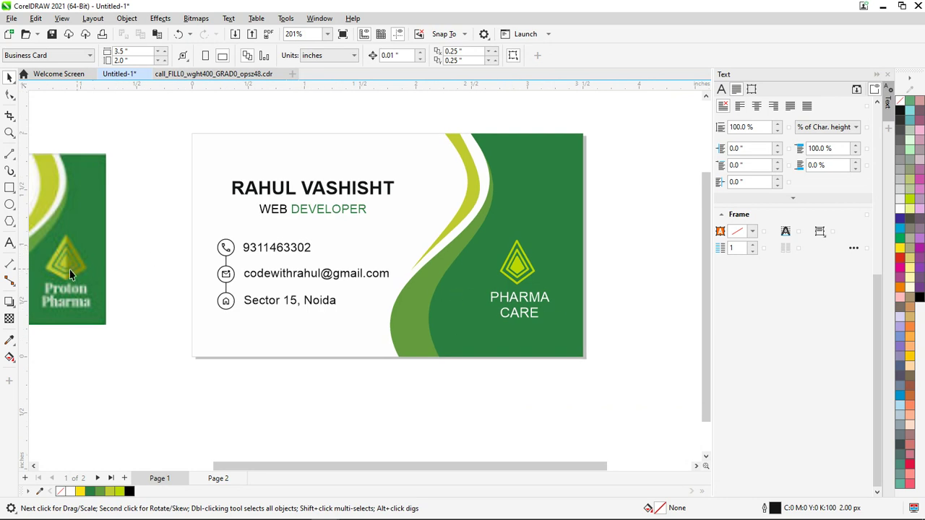
Ungroup the card and shift the diamond logo slightly right
left_click(524, 275)
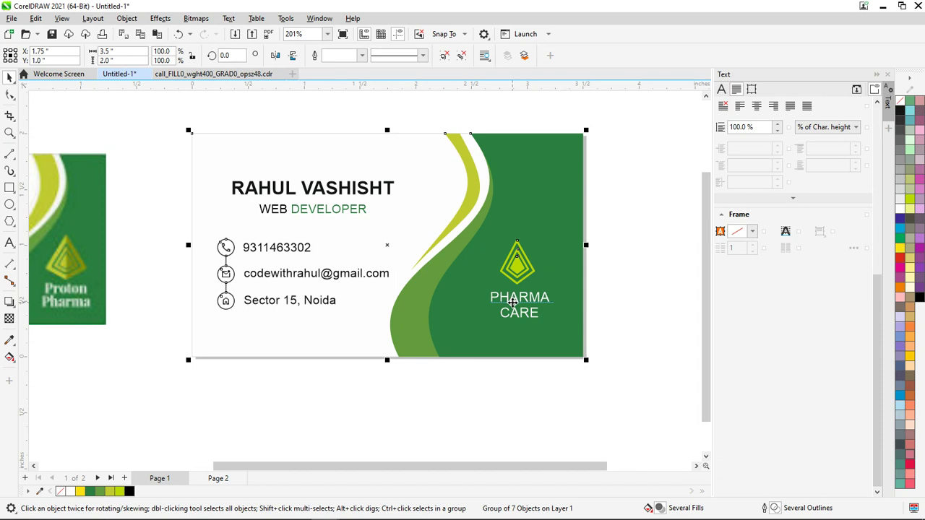
key("ctrl+u")
left_click(568, 403)
scroll(509, 282, "up", 3)
left_click_drag(509, 282, 509, 296)
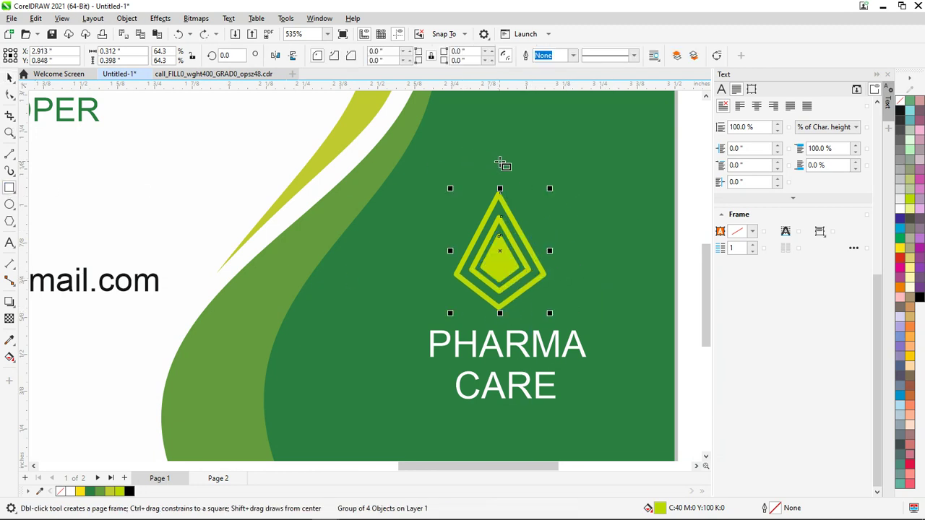
Draw a tall rectangle covering the logo's right half
left_click_drag(501, 156, 585, 345)
key("Left")
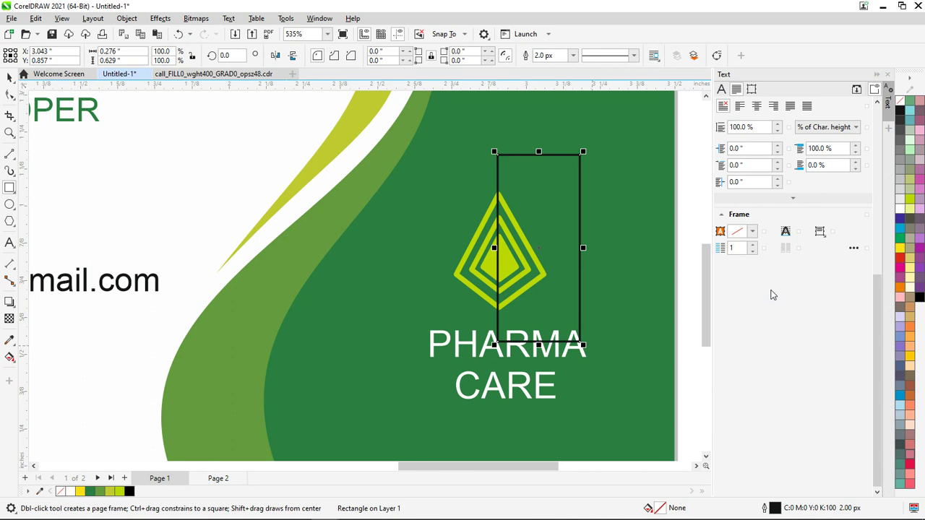
left_click(11, 361)
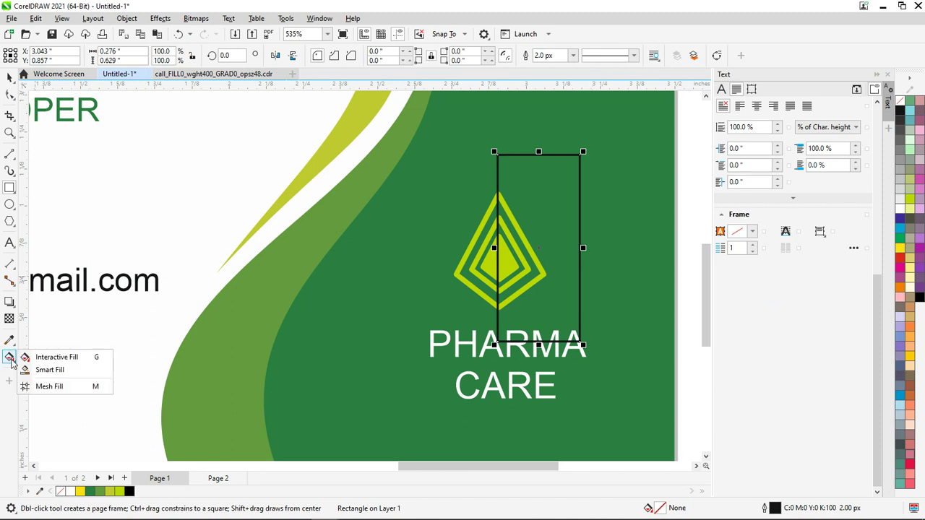
Smart Fill the four right-half bands of the diamond logo in bright green (#13FA41)
left_click(45, 372)
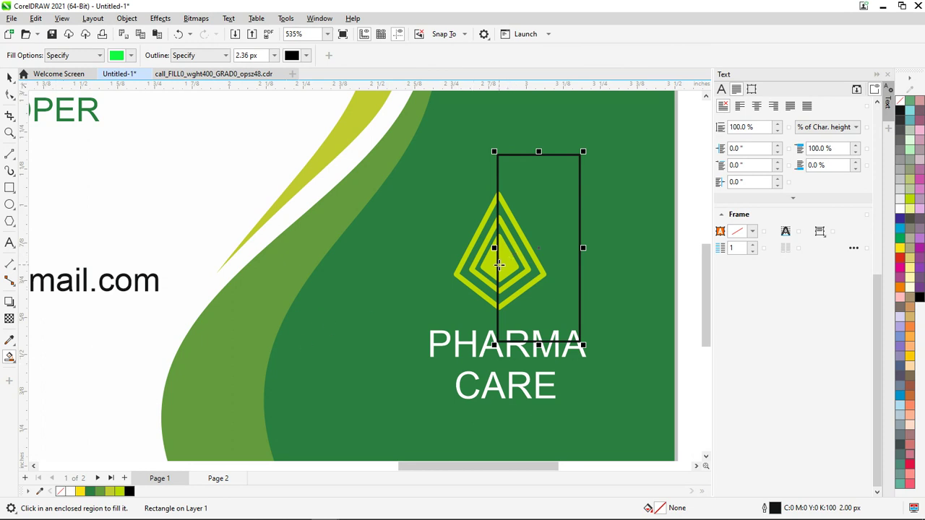
scroll(499, 265, "up", 4)
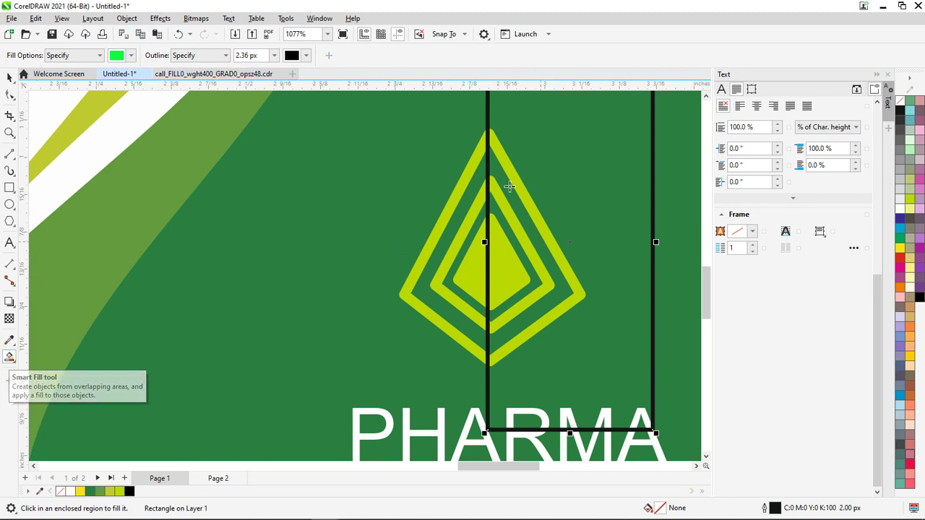
left_click(512, 272)
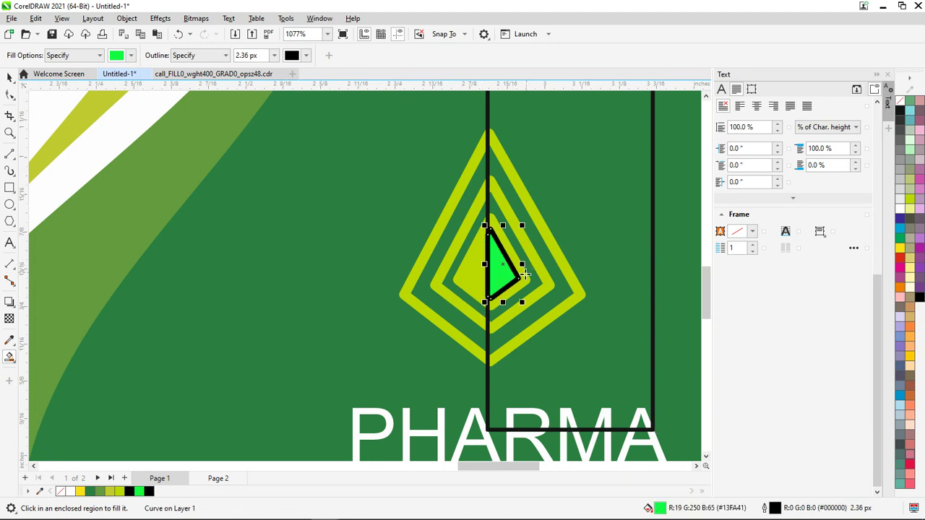
scroll(523, 281, "up", 2)
left_click(518, 277)
left_click(551, 236)
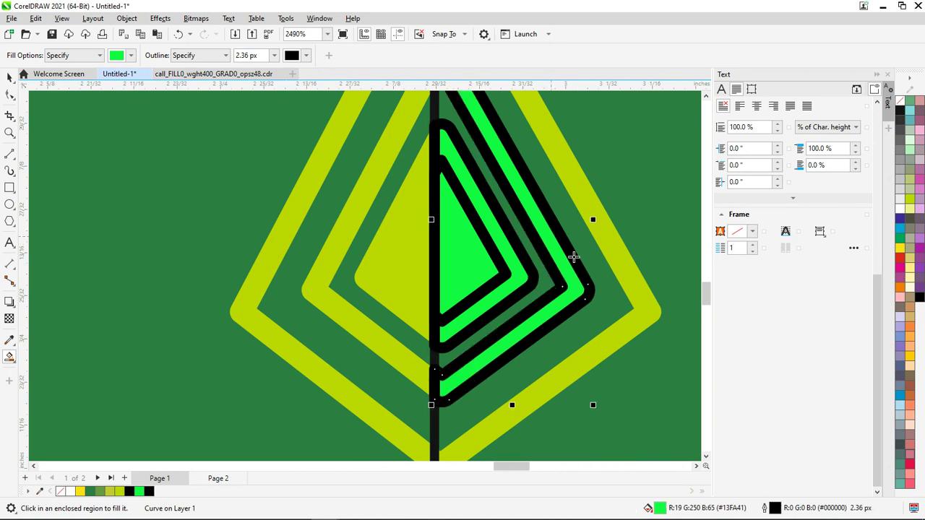
left_click(607, 228)
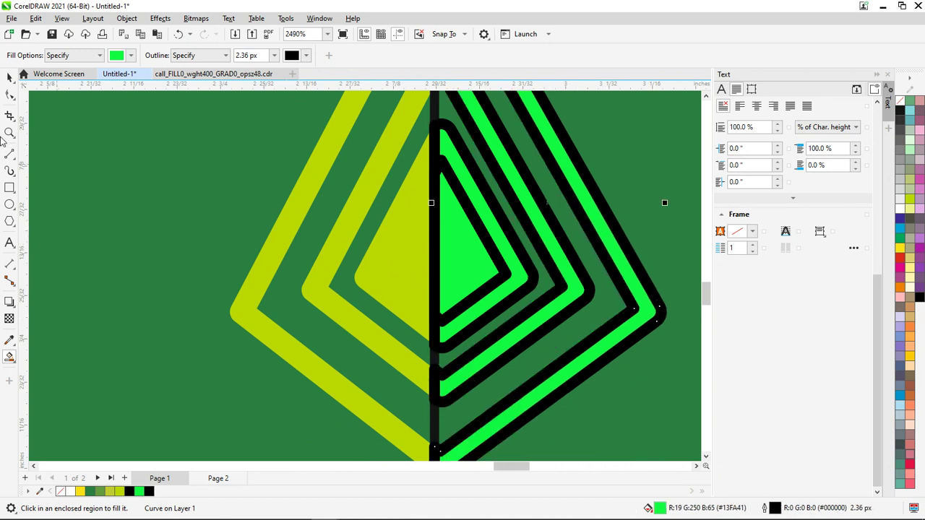
key("space")
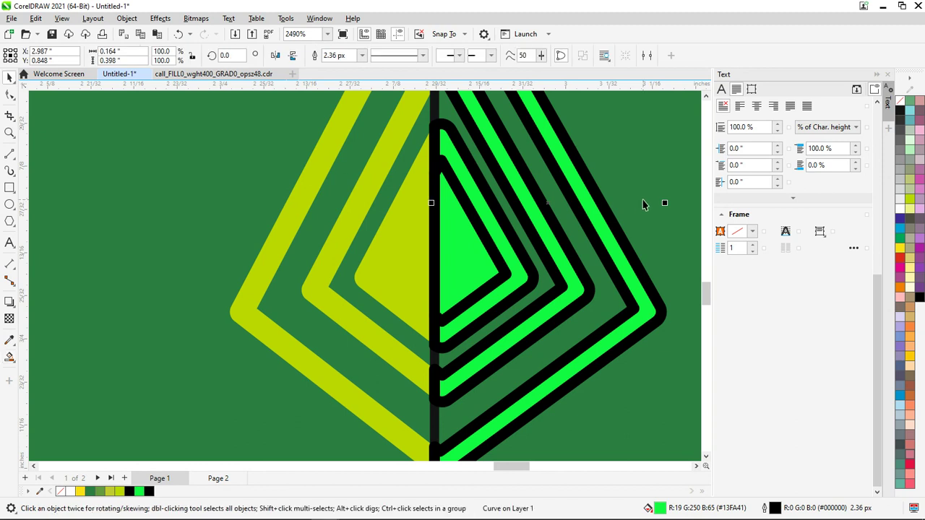
left_click(620, 214)
scroll(620, 214, "down", 6)
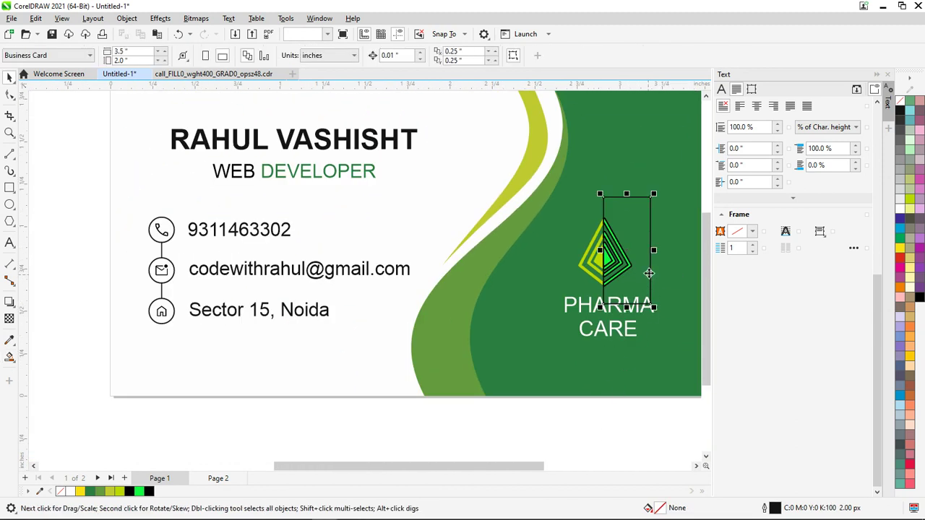
Select the logo's right-half bands and remove their black outlines with No Color
left_click(653, 283)
scroll(646, 289, "up", 5)
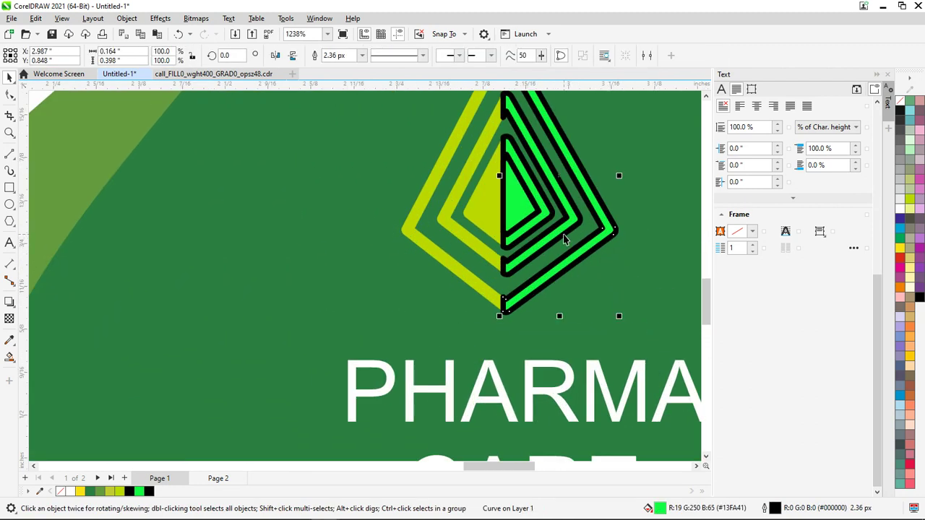
left_click(535, 229, "shift")
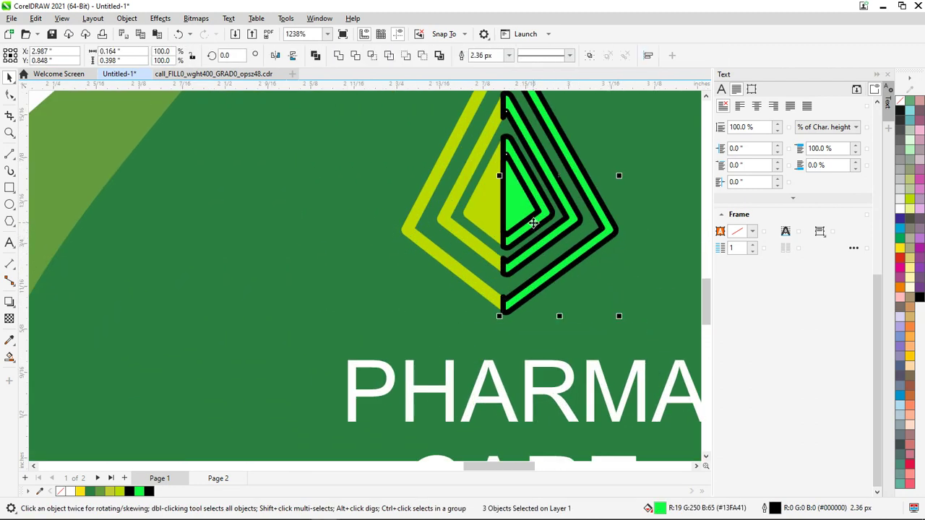
right_click(901, 105)
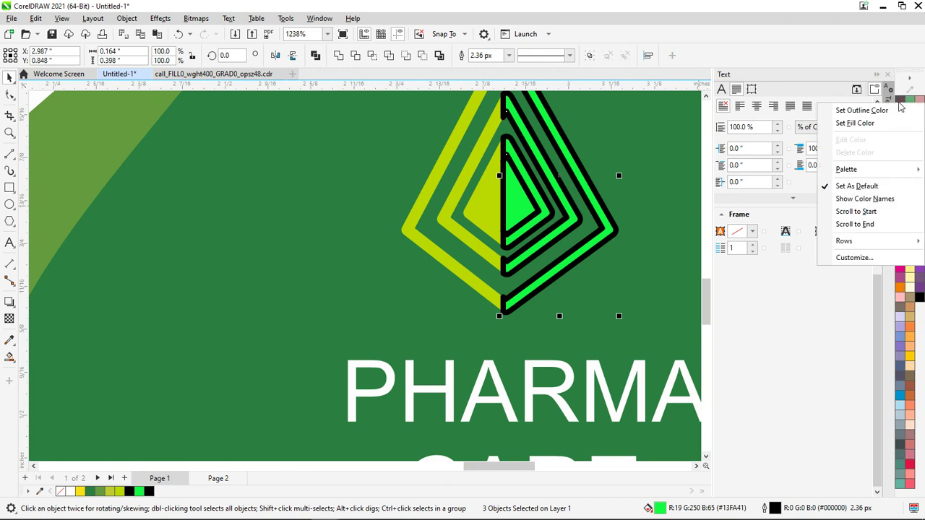
left_click(853, 109)
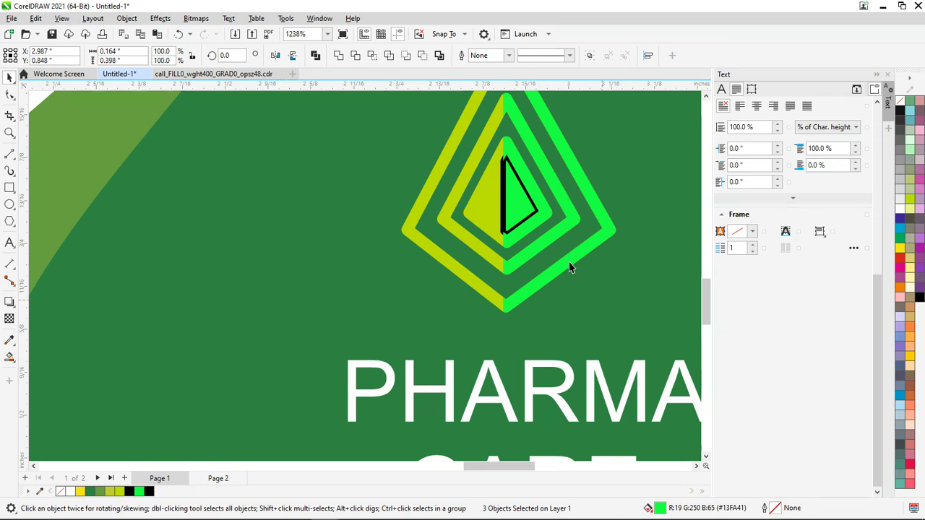
Remove the black outline from the small inner green triangle
left_click(532, 223)
left_click(531, 223)
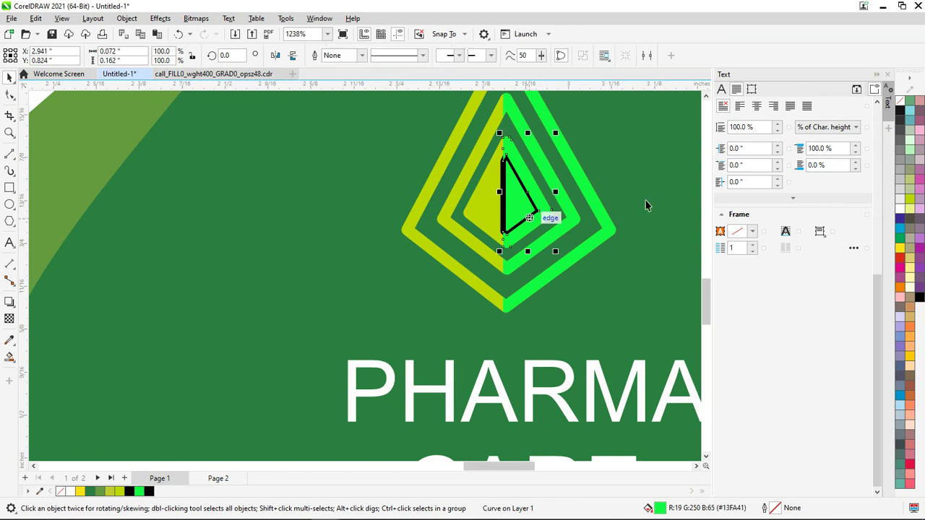
right_click(899, 105)
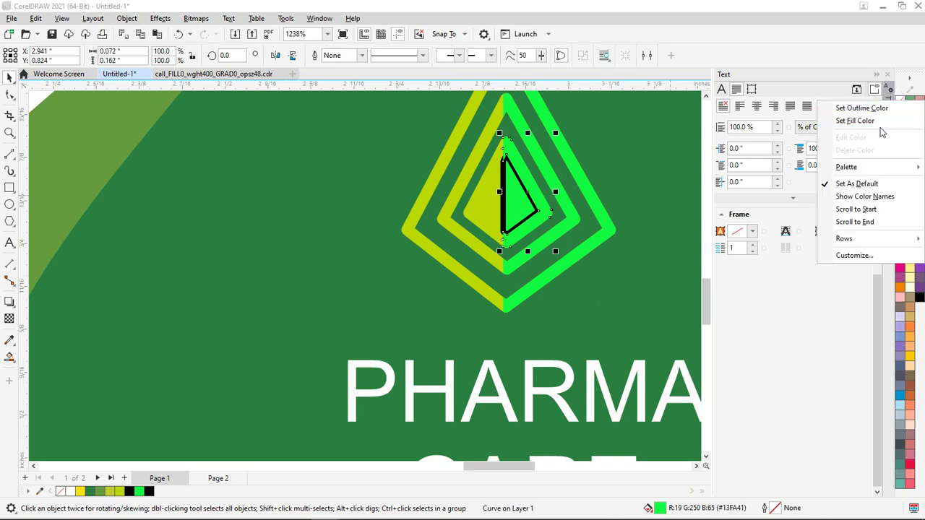
left_click(884, 111)
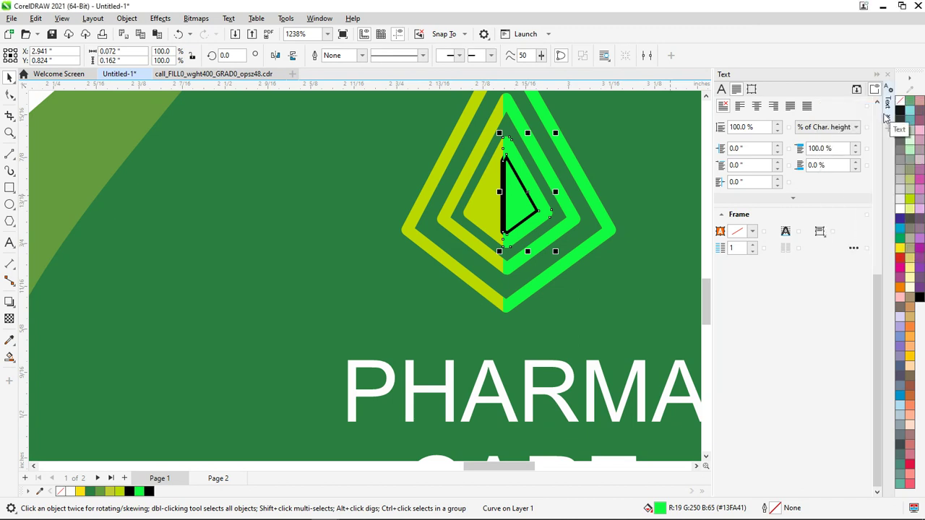
left_click_drag(508, 205, 639, 268)
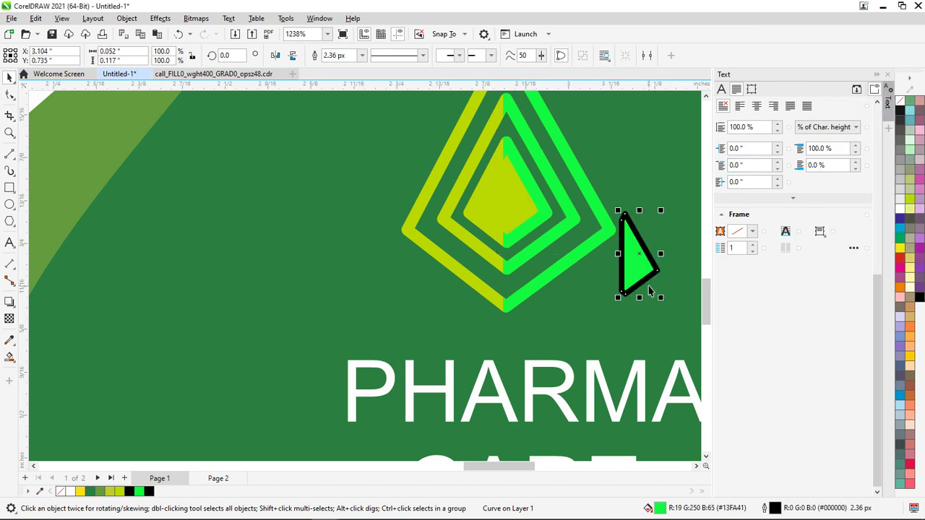
key("ctrl+z")
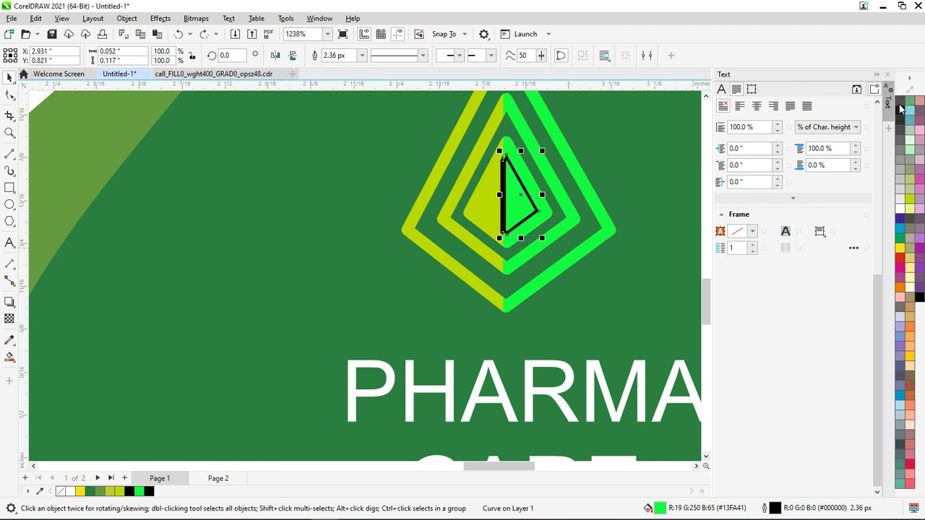
right_click(900, 107)
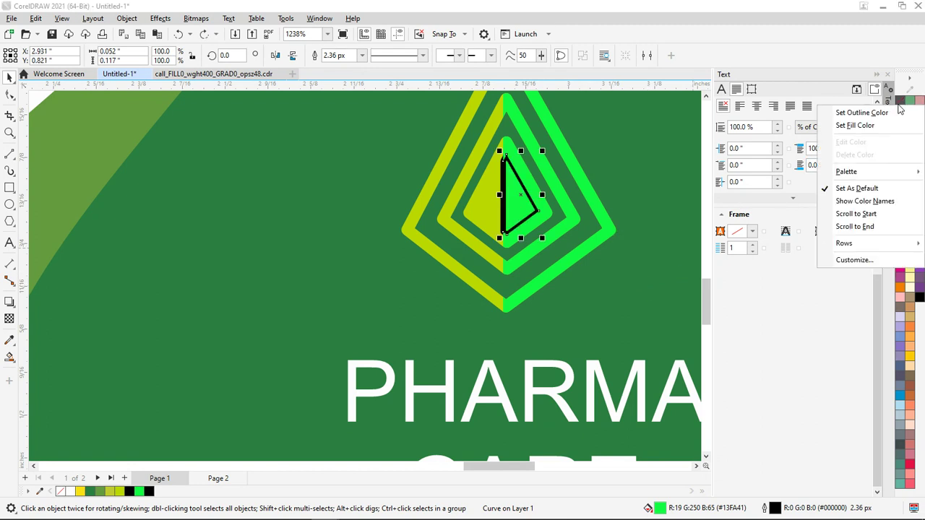
left_click(892, 113)
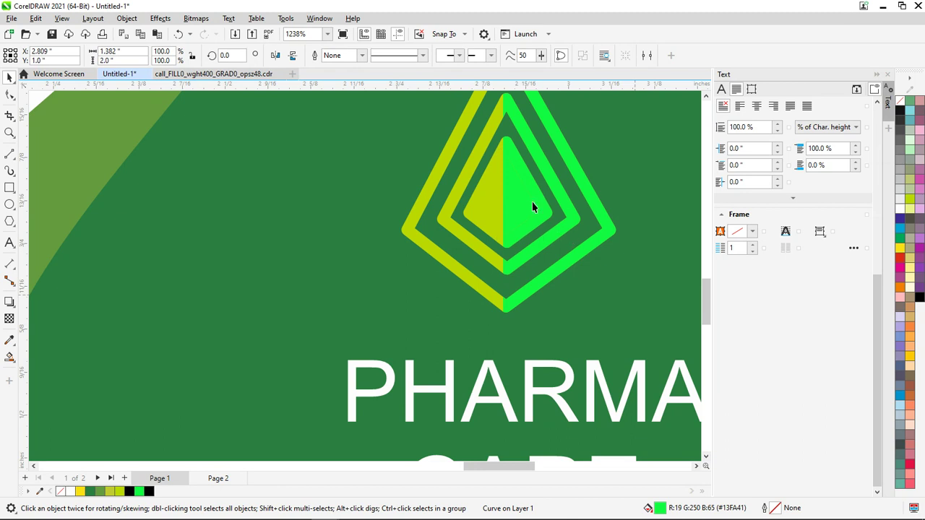
Fill the right-half bands with a uniform darker yellow-green, C40 M4 Y100 K16
left_click(568, 214)
left_click(594, 207, "shift")
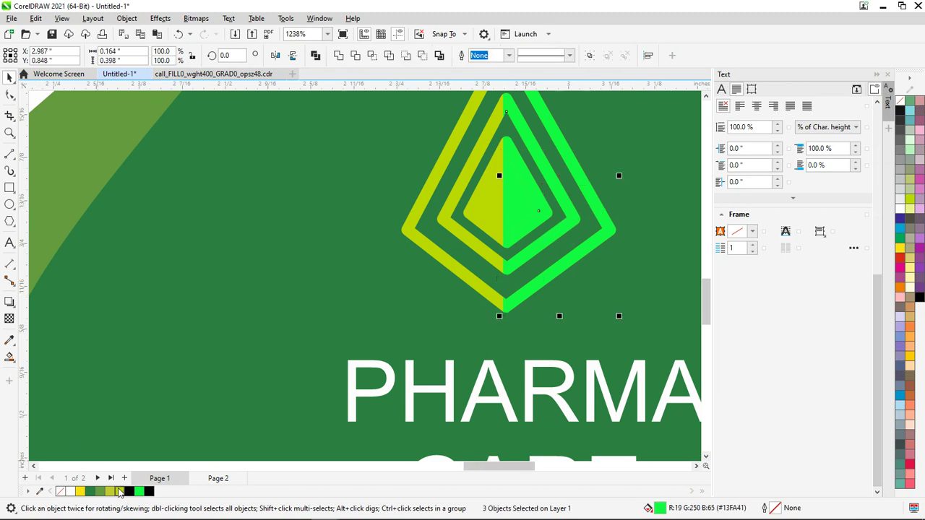
left_click(119, 492)
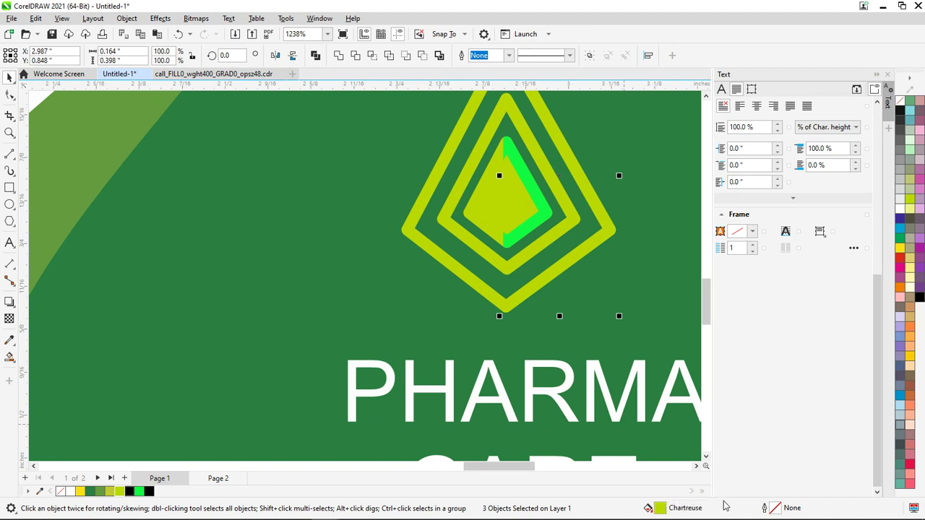
scroll(620, 369, "down", 6)
scroll(620, 369, "up", 3)
scroll(620, 369, "up", 3)
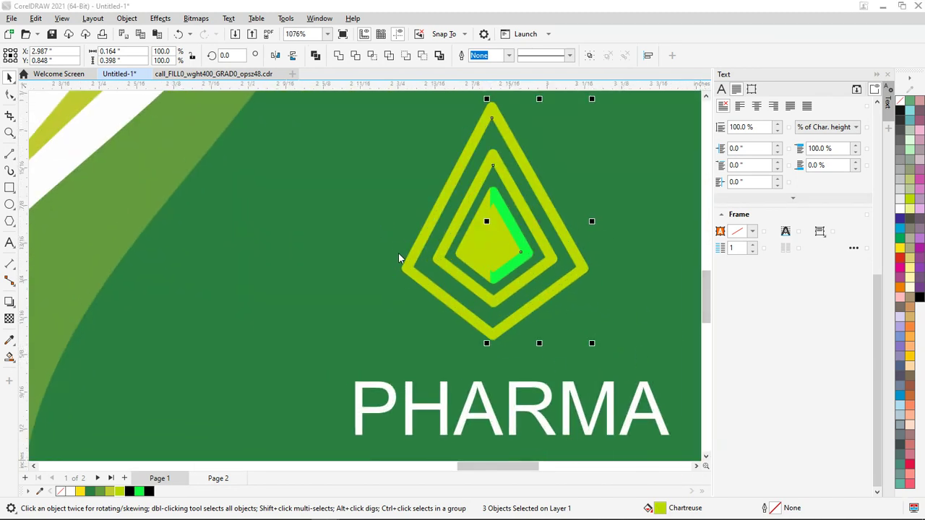
key("shift+F11")
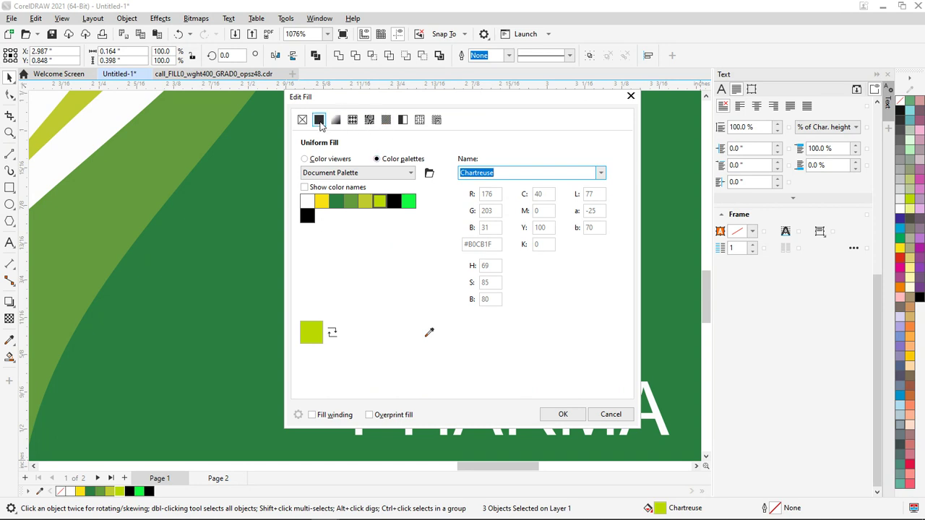
left_click(319, 120)
left_click(304, 160)
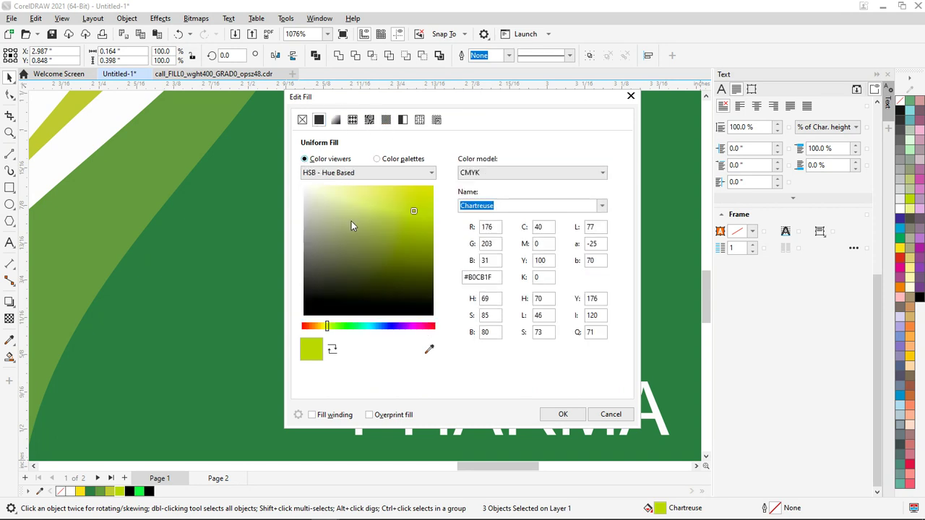
left_click(413, 219)
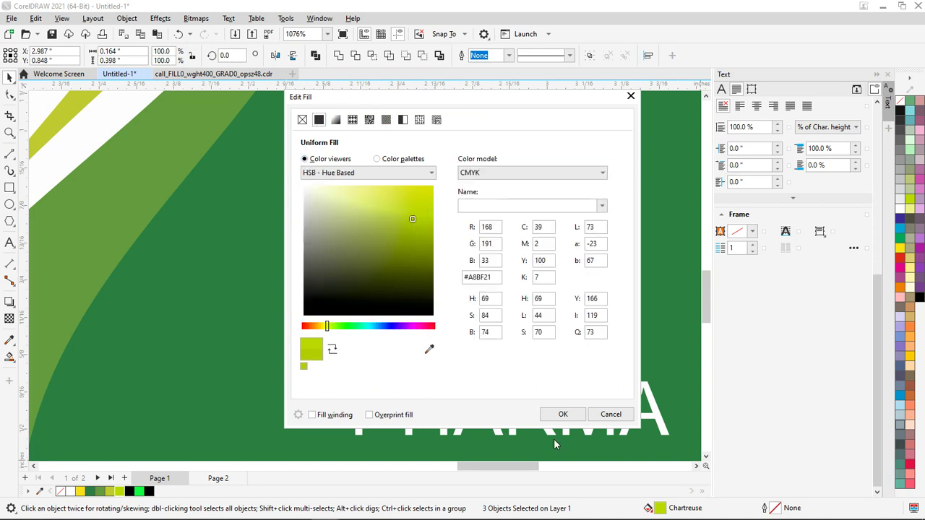
left_click(414, 228)
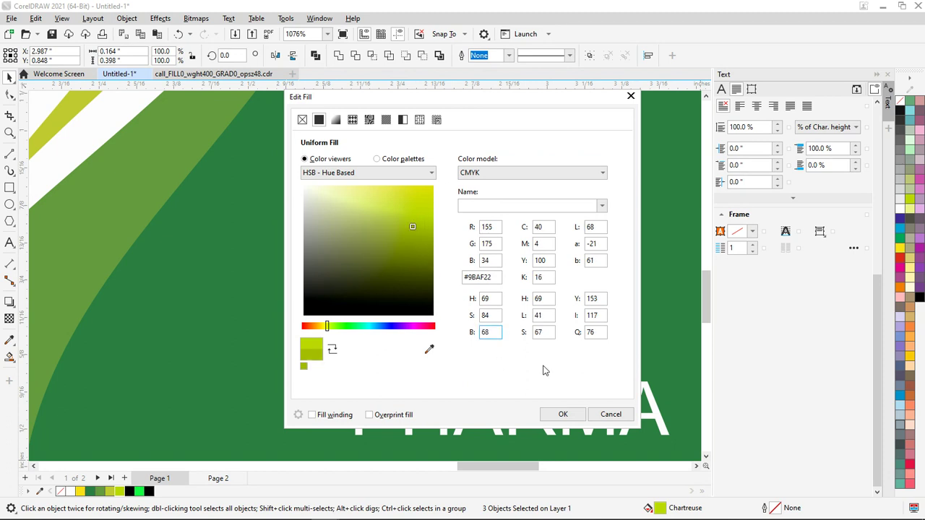
left_click(562, 413)
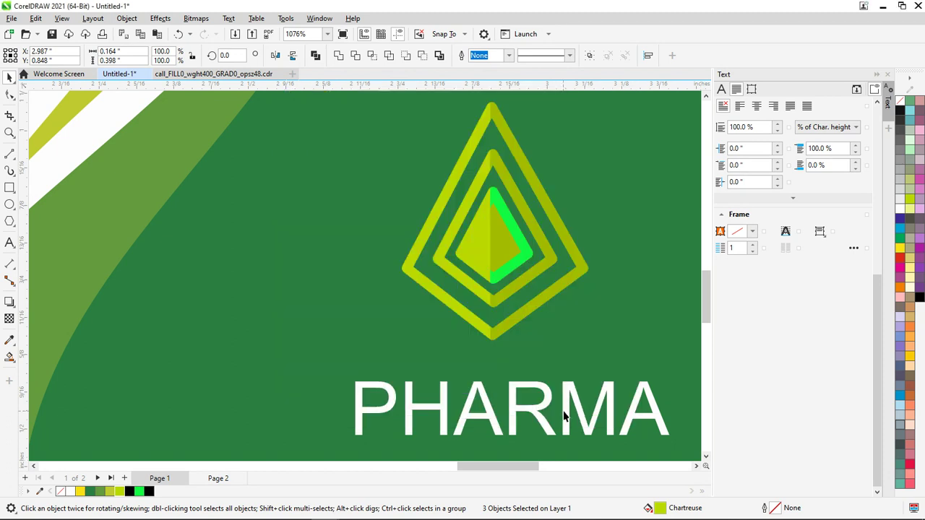
Copy the darker yellow-green fill onto the bright green inner triangle
left_click(582, 355)
left_click(523, 251)
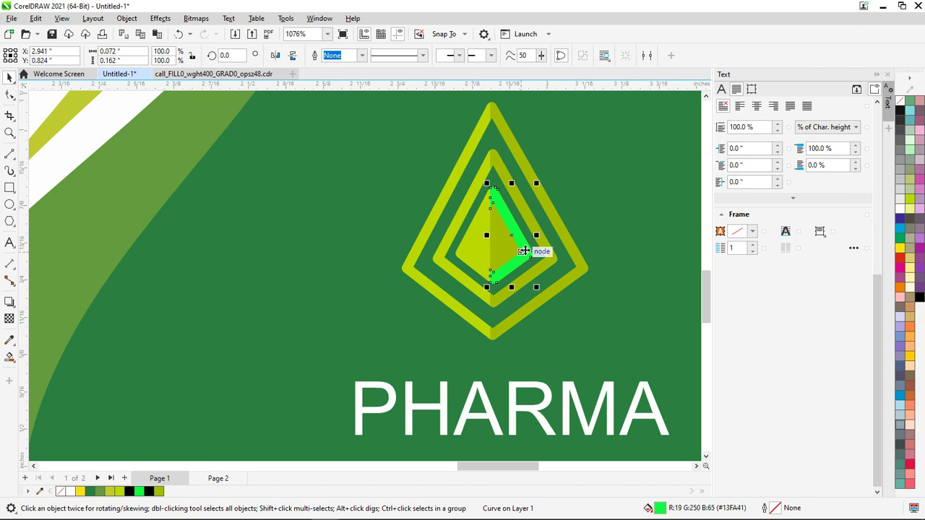
key("i")
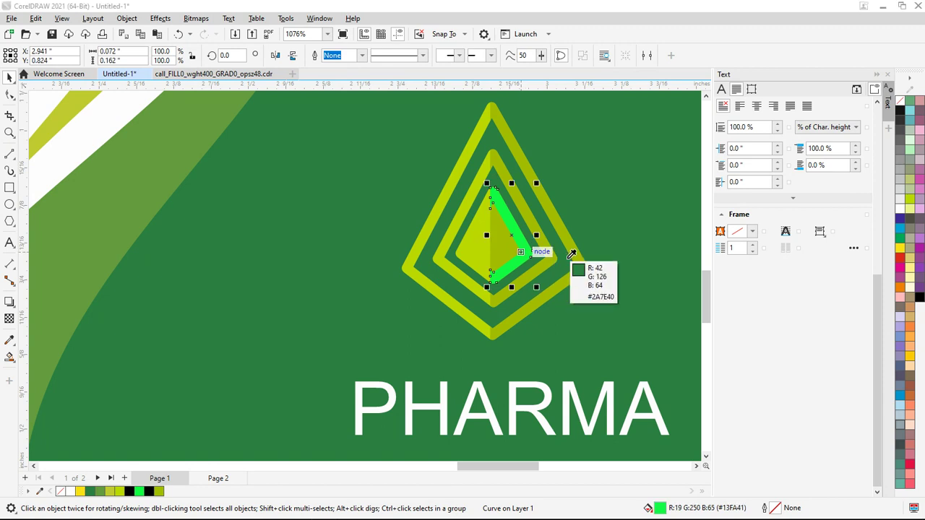
left_click(574, 261)
left_click(600, 326)
scroll(599, 327, "down", 5)
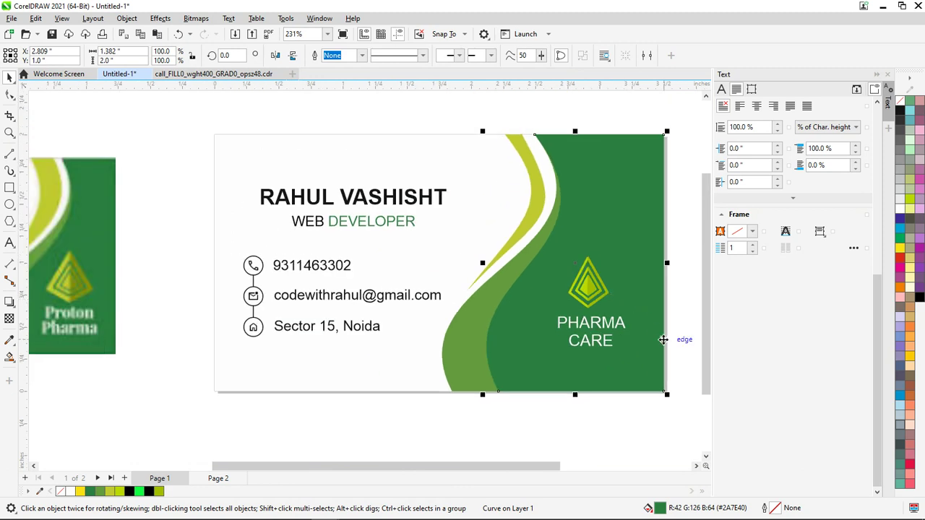
Marquee-select all 11 card objects and group them with Ctrl+G
left_click(661, 337)
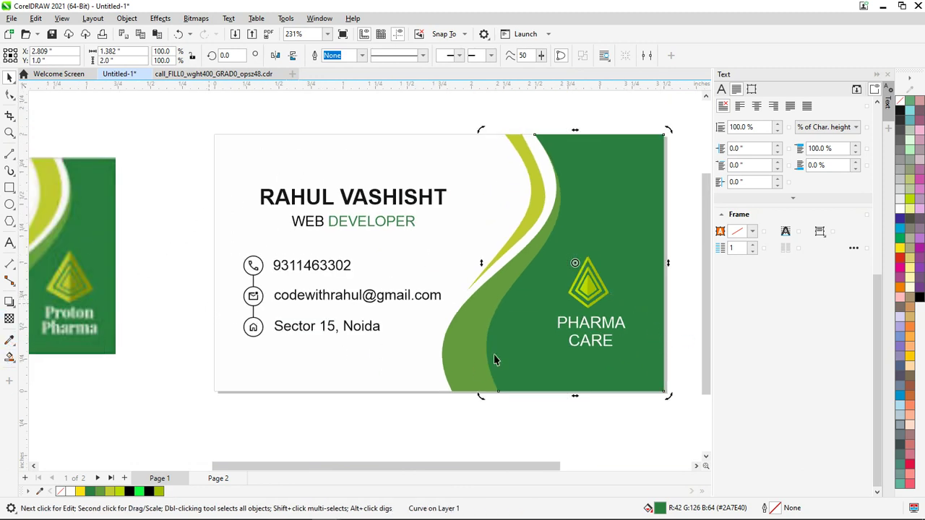
left_click(533, 439)
scroll(612, 260, "up", 4)
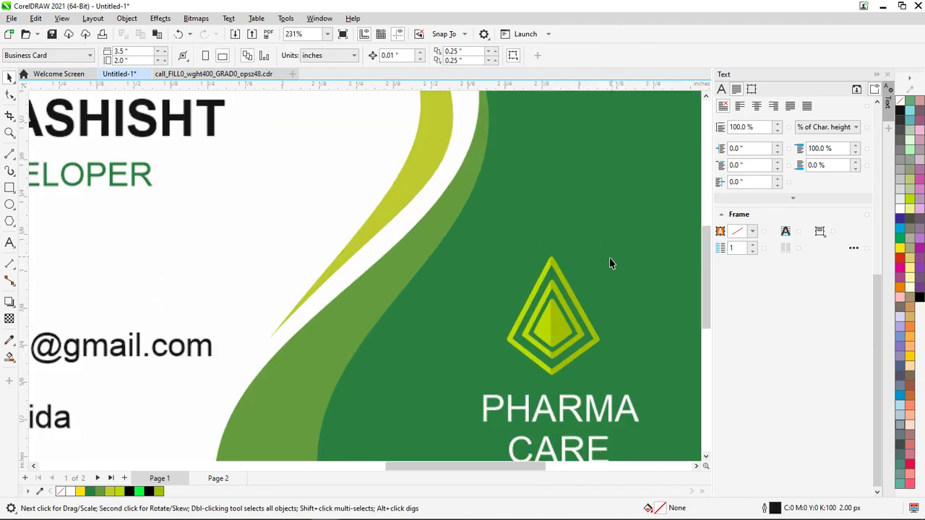
scroll(556, 353, "down", 5)
left_click_drag(299, 192, 642, 417)
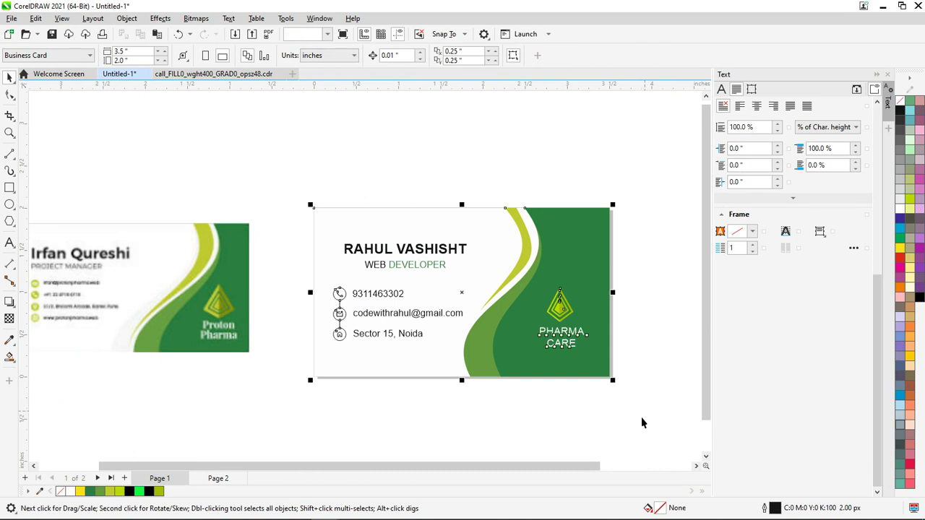
key("ctrl+g")
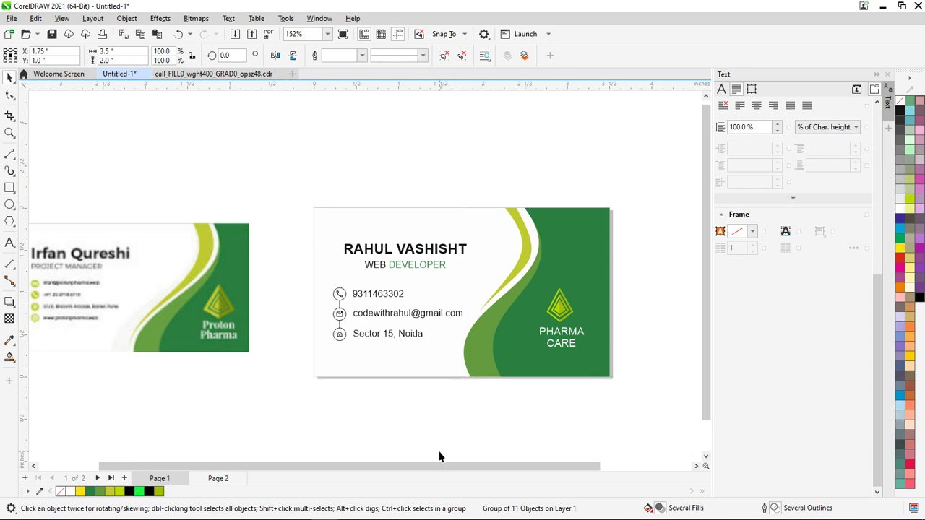
Deselect the grouped card and select the reference card image on the left
left_click(477, 421)
scroll(430, 221, "up", 3)
scroll(440, 256, "down", 3)
scroll(441, 256, "up", 3)
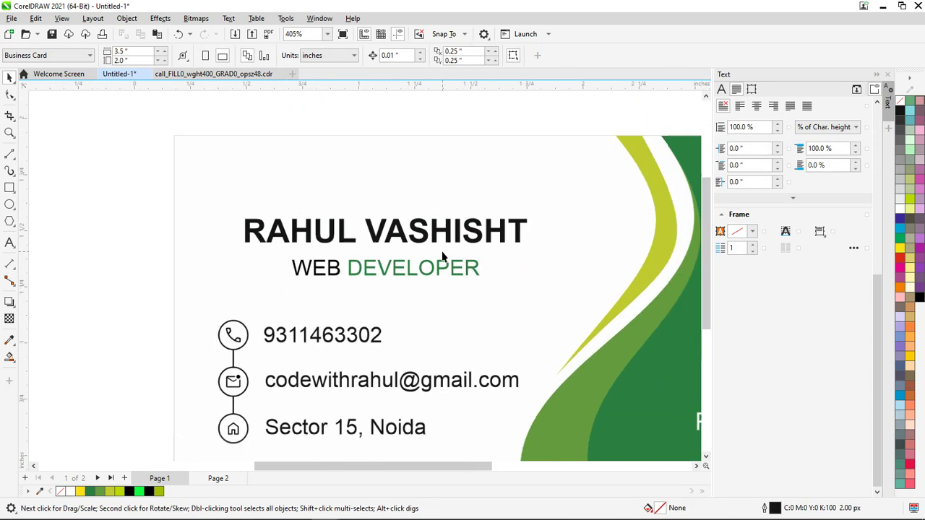
scroll(442, 256, "down", 3)
scroll(481, 323, "up", 3)
scroll(480, 323, "down", 3)
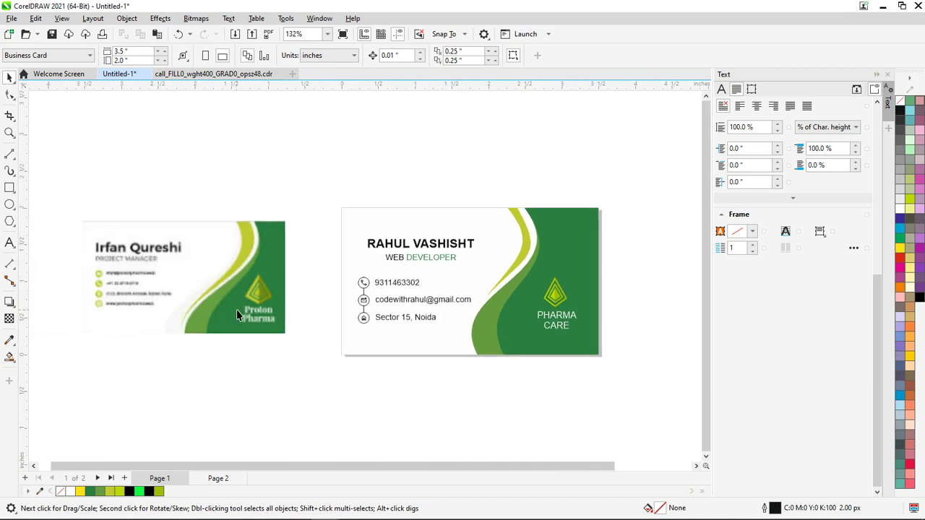
left_click(244, 316)
left_click(329, 444)
Create a new A4 document using the Default CMYK preset
left_click(11, 18)
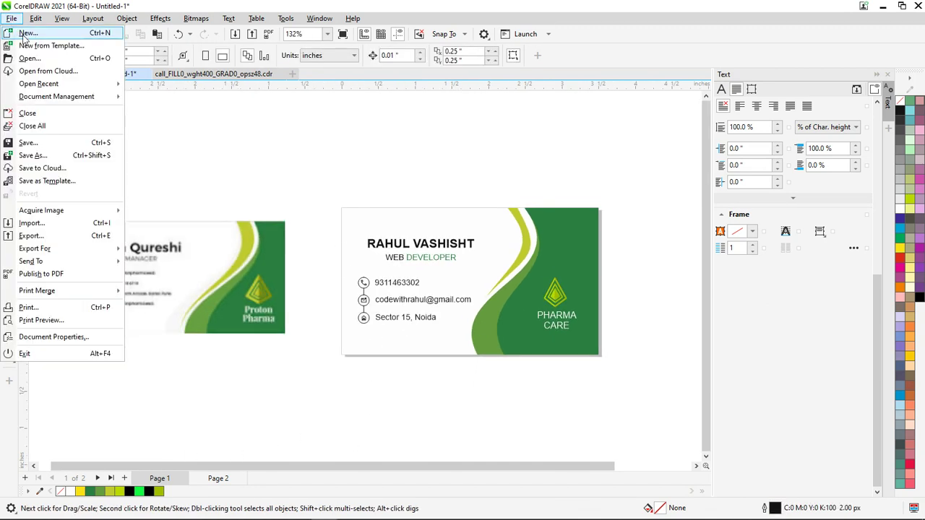
left_click(28, 33)
left_click(495, 182)
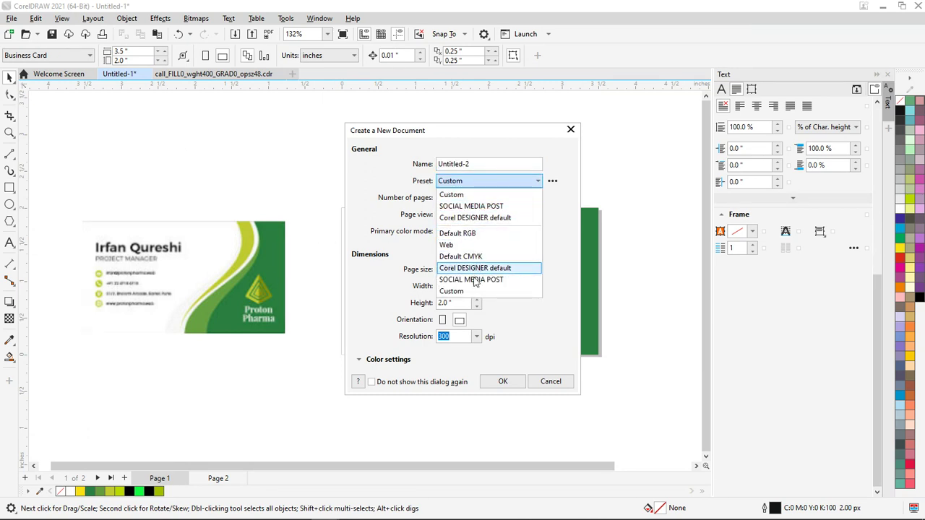
left_click(476, 235)
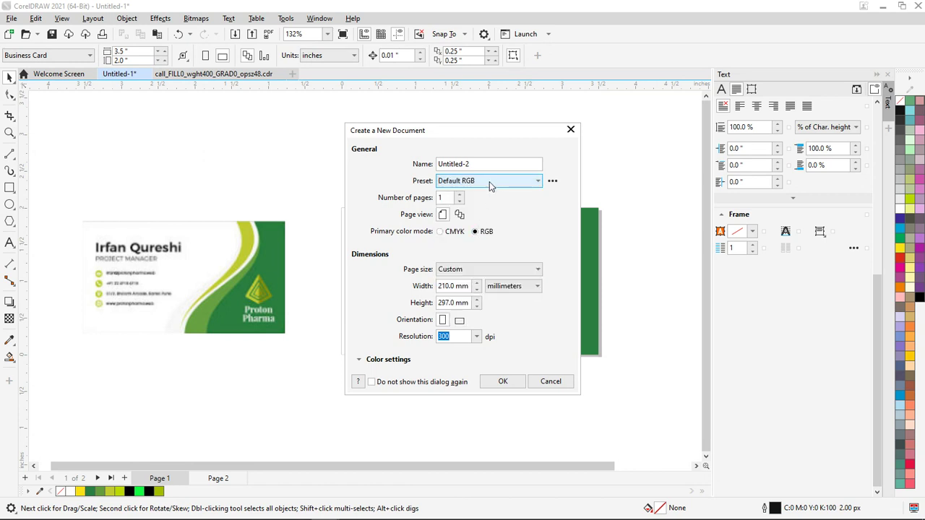
left_click(490, 182)
left_click(475, 256)
left_click(481, 269)
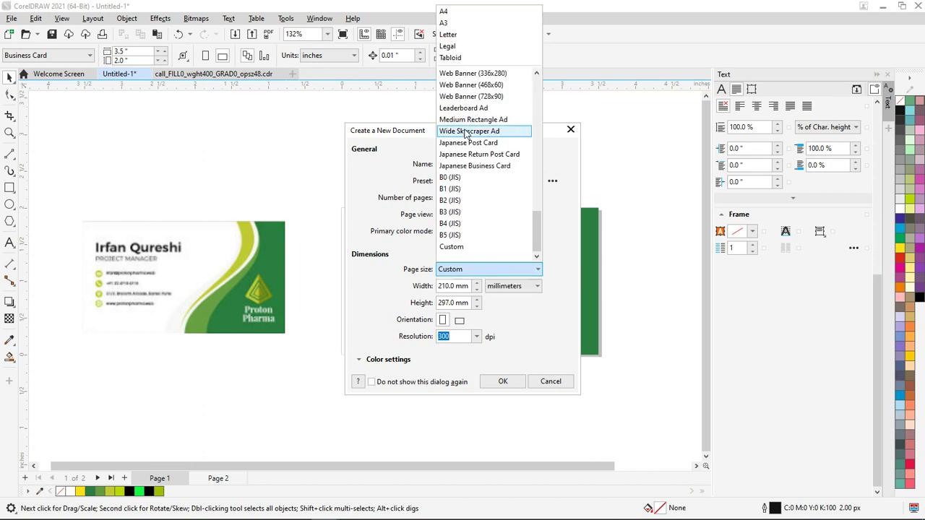
left_click(450, 13)
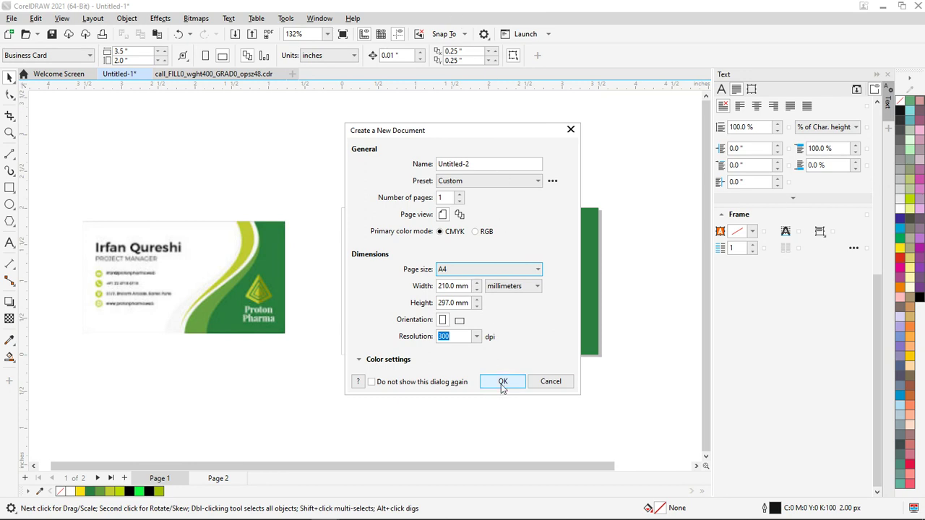
left_click(502, 381)
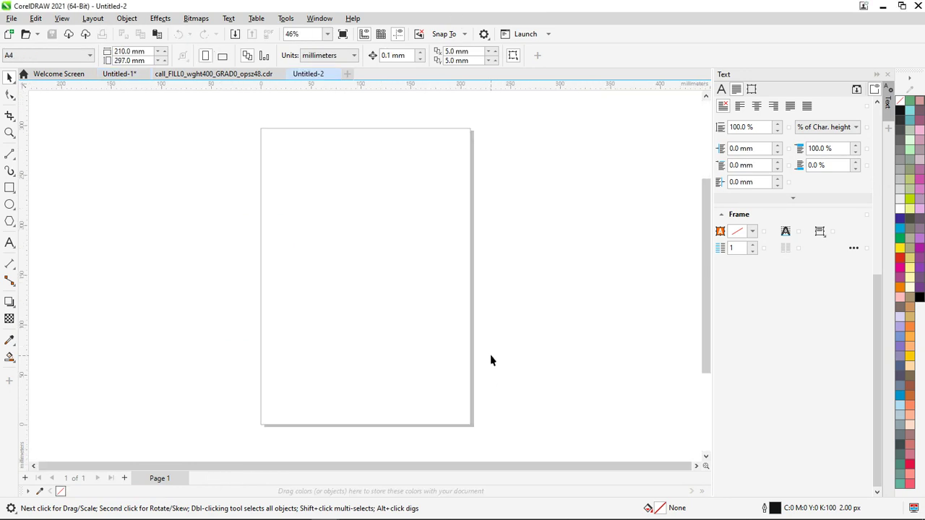
key("alt+Tab")
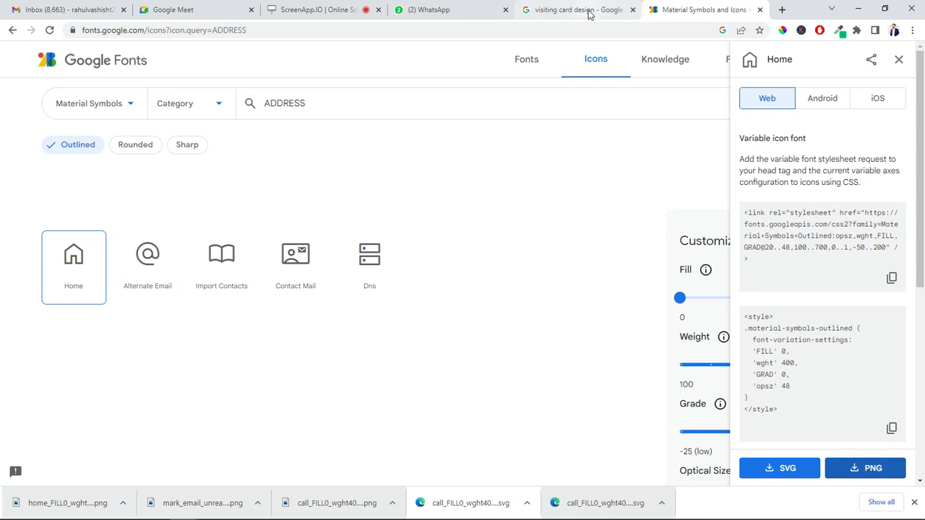
Search Google Images for 'letterhead design' and browse the results
left_click(592, 13)
scroll(458, 149, "up", 1)
left_click(90, 75)
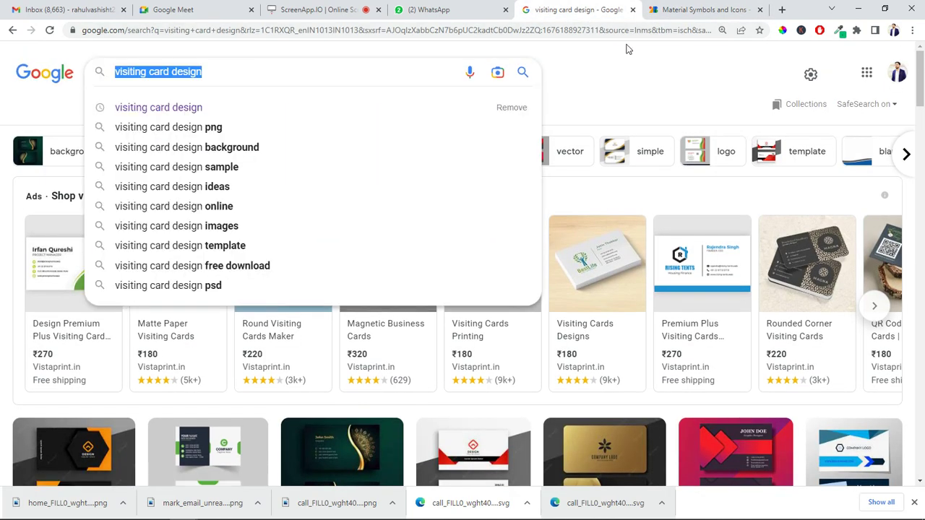
type("letterhead design")
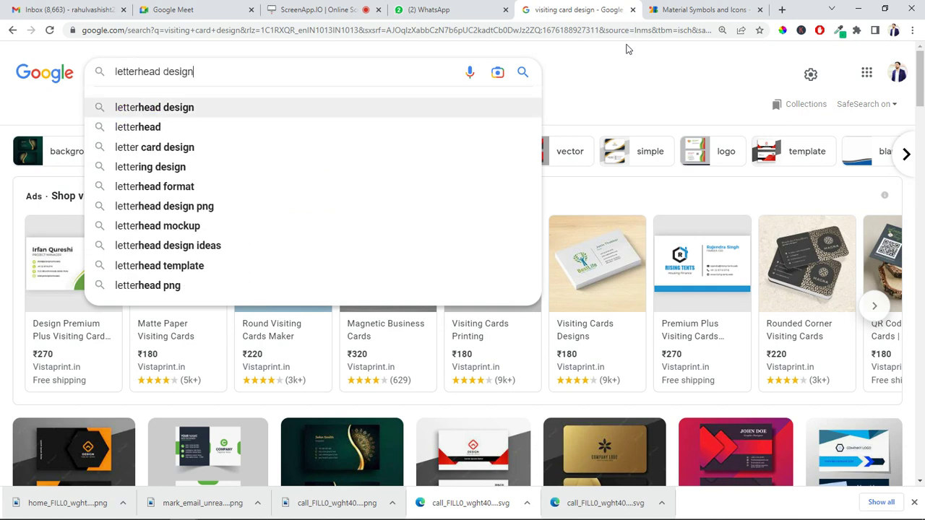
key("Return")
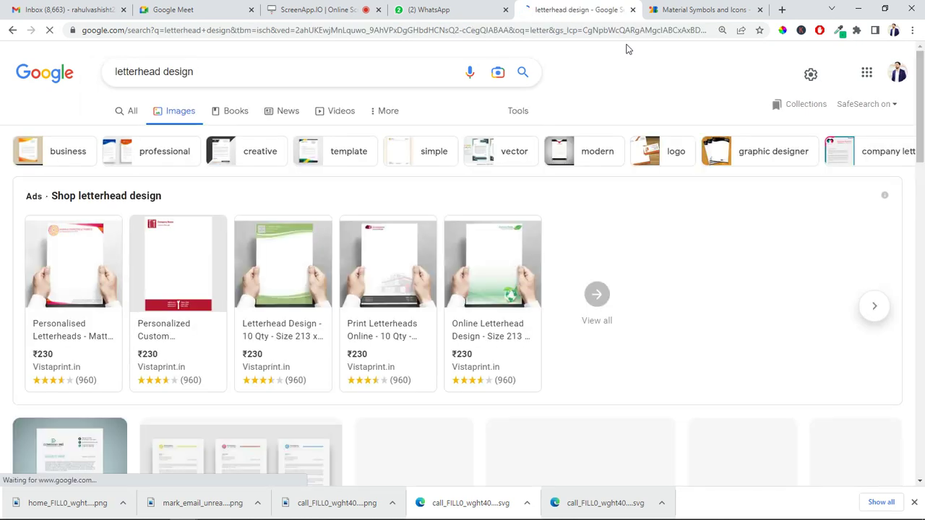
scroll(520, 299, "down", 5)
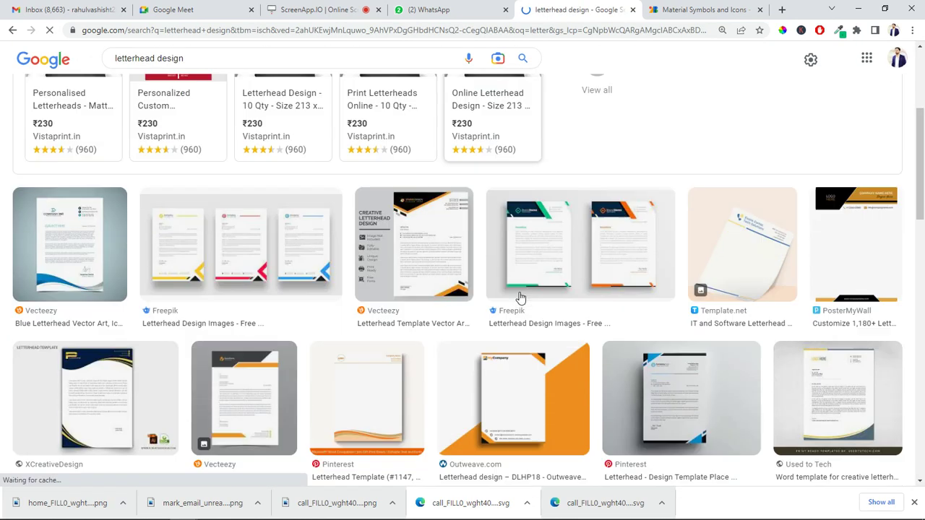
scroll(634, 254, "down", 5)
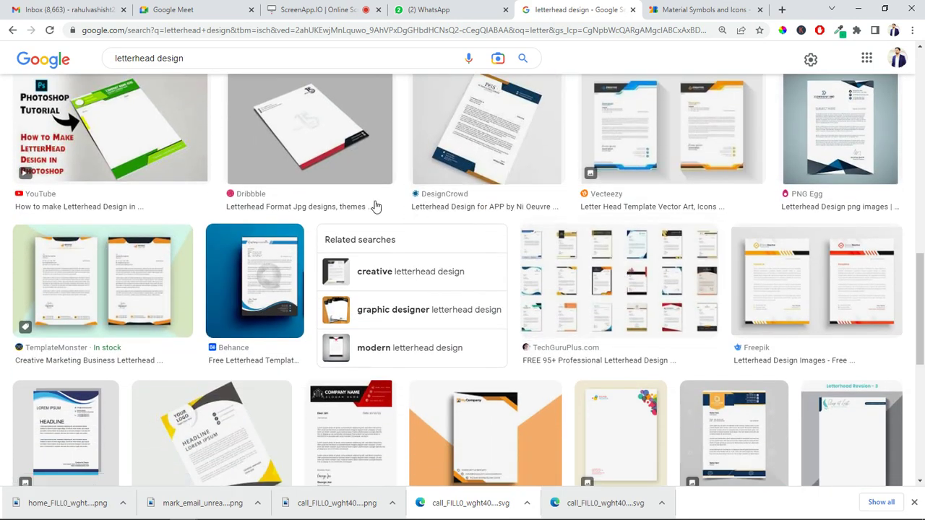
scroll(437, 239, "down", 3)
scroll(436, 239, "up", 5)
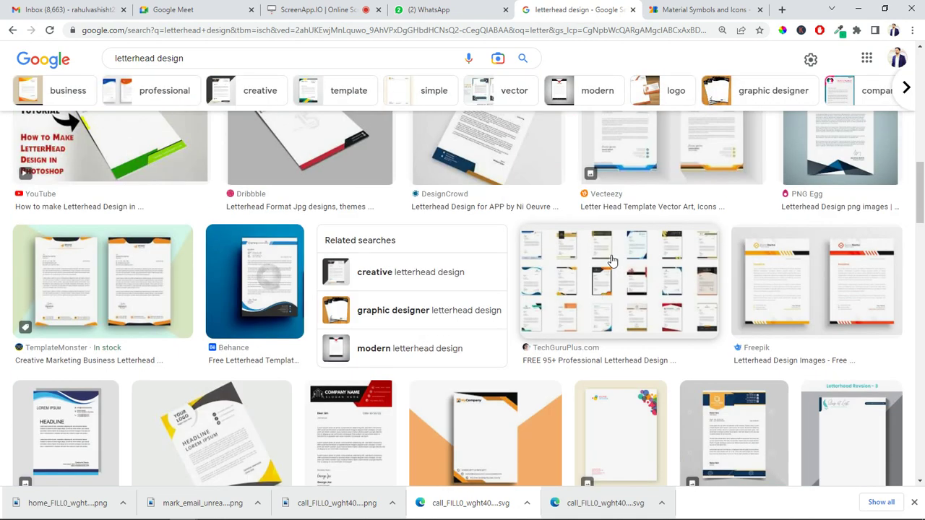
scroll(894, 269, "down", 8)
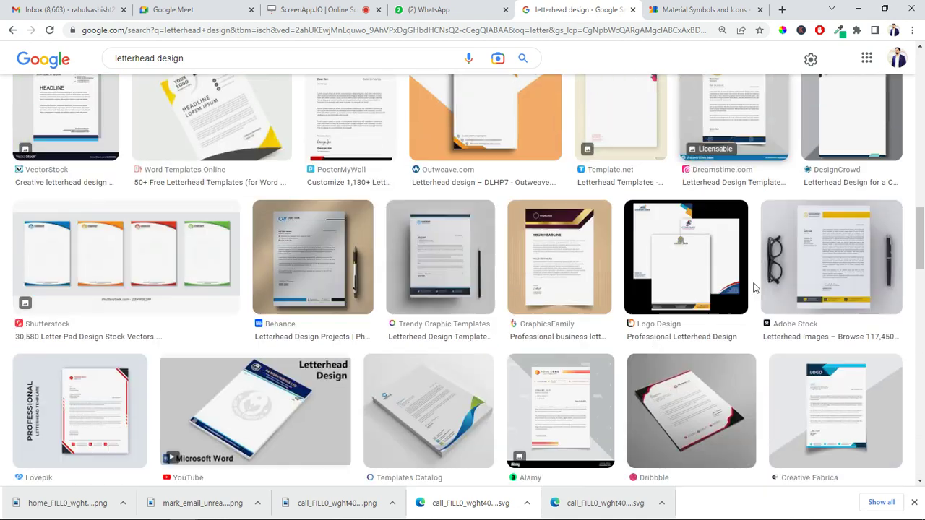
scroll(592, 260, "down", 3)
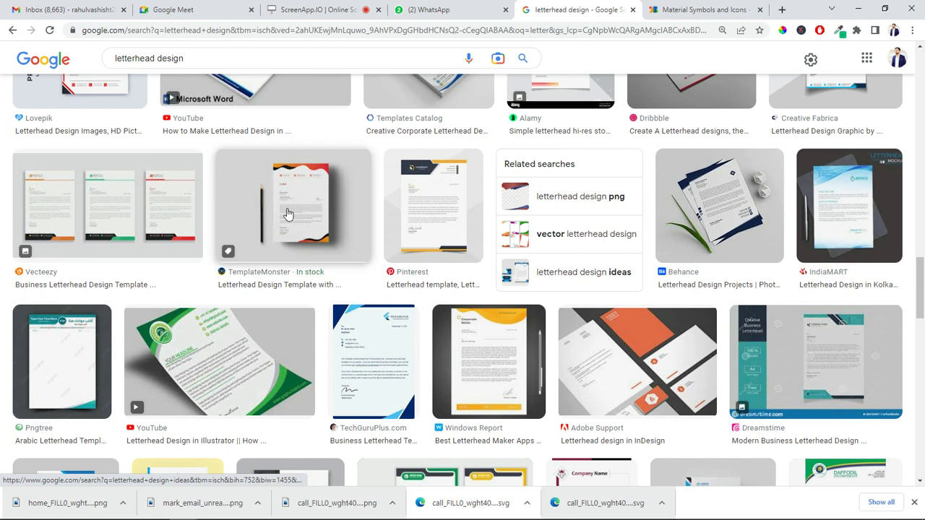
Open the wavy-band letterhead template full-size in a new tab and copy the image
left_click(287, 215)
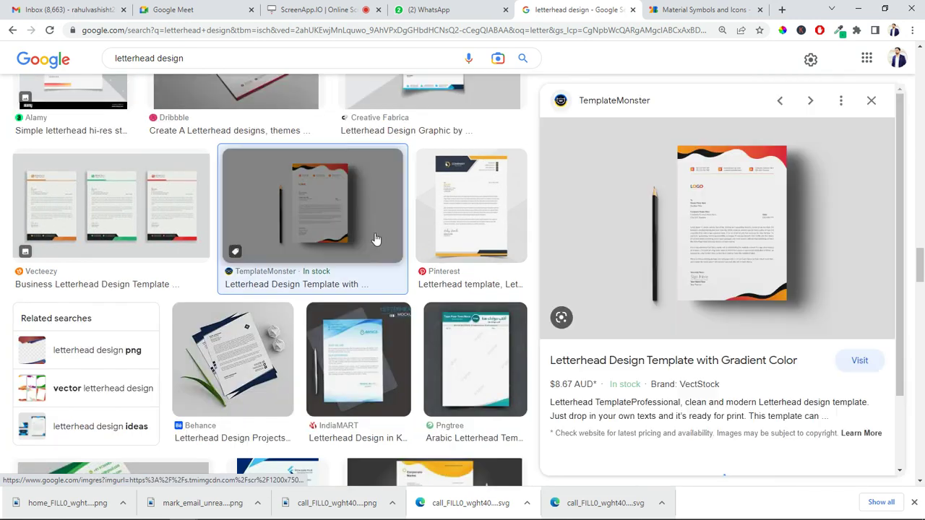
right_click(708, 229)
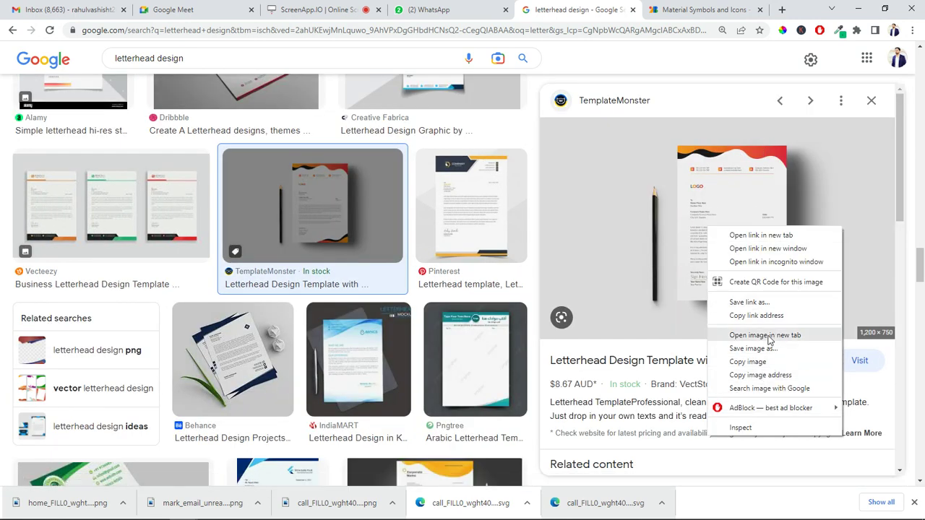
left_click(767, 335)
left_click(601, 6)
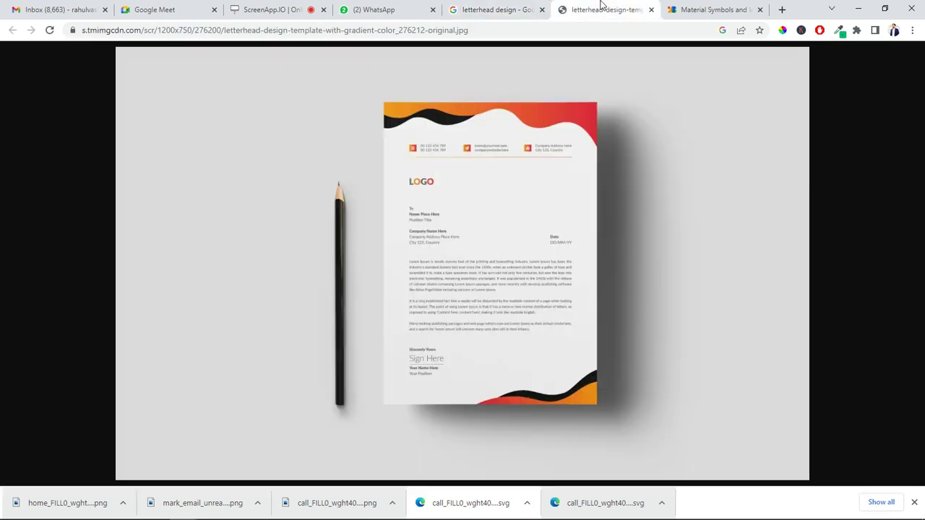
right_click(475, 188)
left_click(516, 222)
right_click(500, 200)
left_click(547, 237)
key("alt+Tab")
Paste the letterhead image and crop it down to the letterhead sheet
key("ctrl+v")
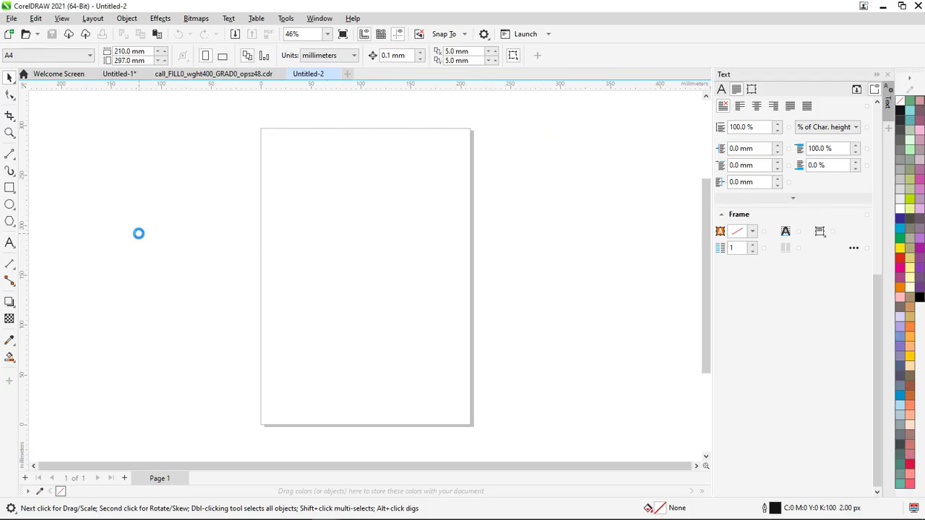
left_click_drag(410, 275, 434, 266)
left_click(9, 116)
left_click_drag(339, 164, 468, 351)
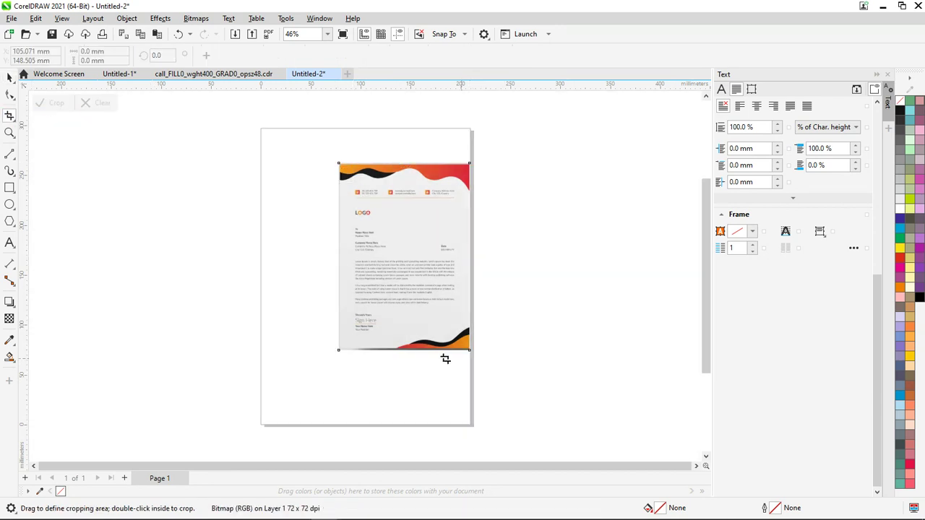
double_click(392, 219)
Place the cropped letterhead right of the page and draw a rectangle covering the page
key("space")
left_click_drag(383, 234, 593, 240)
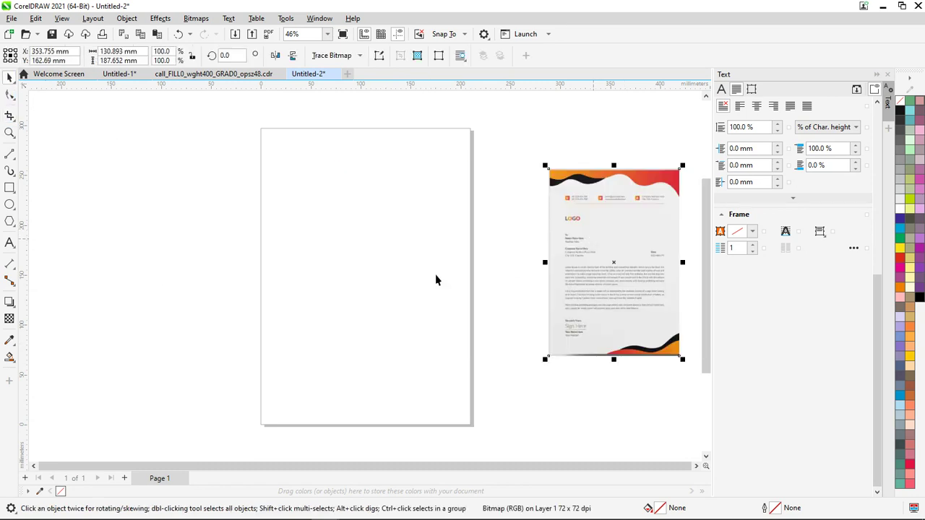
left_click(10, 188)
left_click_drag(261, 128, 471, 426)
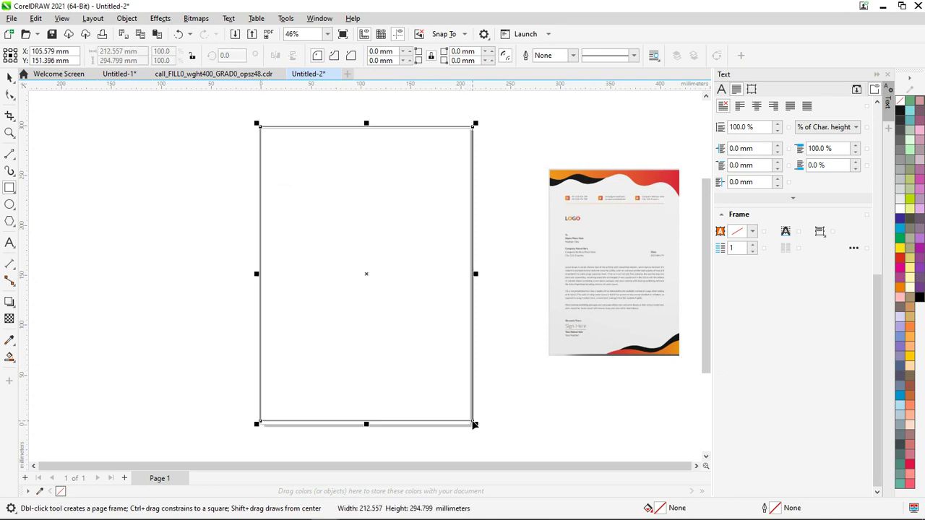
Adjust the rectangle's top edge and move it off to the left of the page
scroll(355, 154, "up", 3)
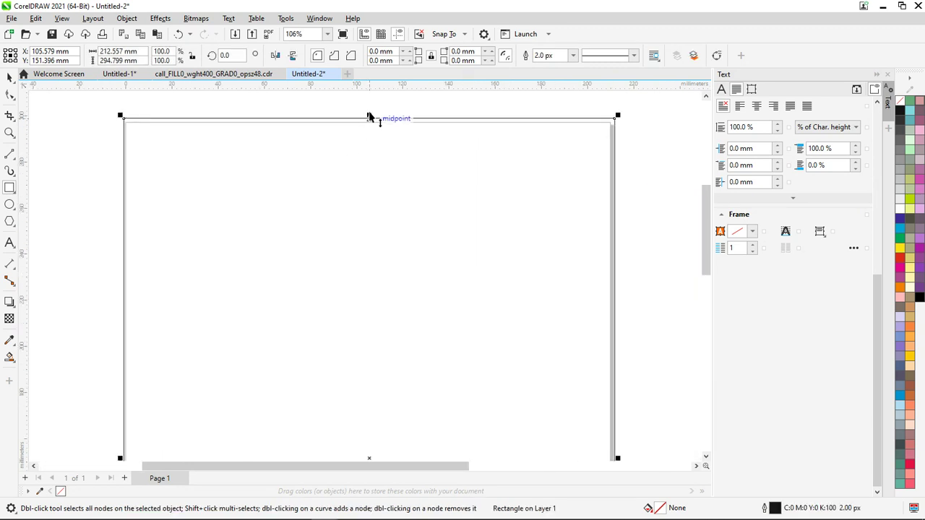
left_click_drag(369, 122, 375, 122)
scroll(376, 124, "down", 5)
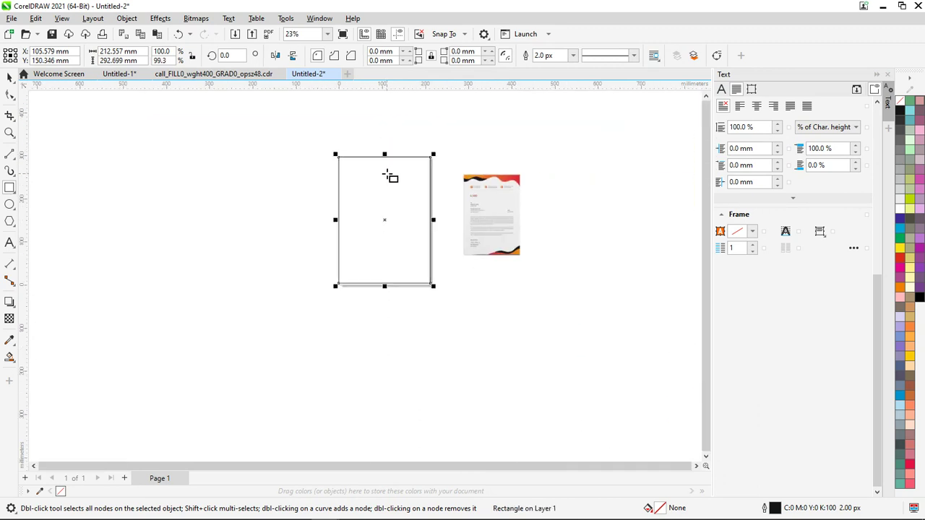
left_click_drag(383, 214, 207, 247)
left_click(241, 200)
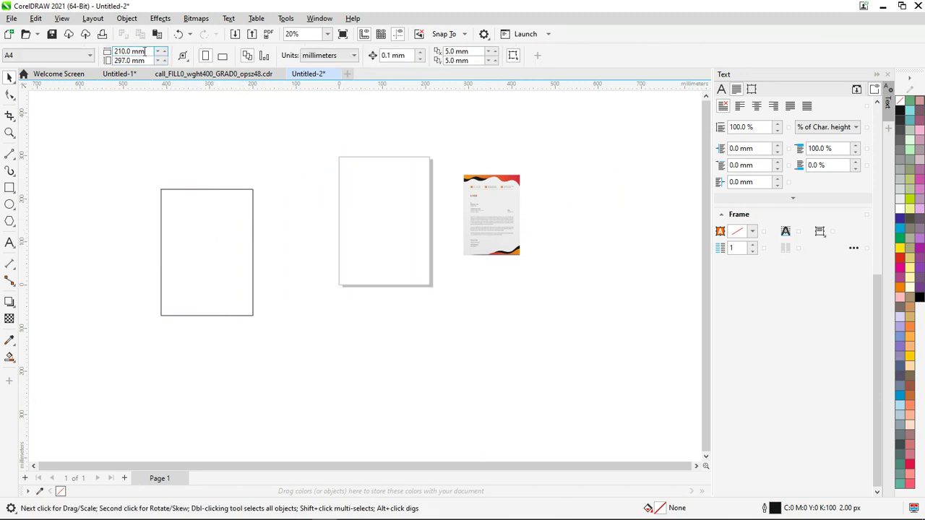
Resize the rectangle to 210 mm wide and 297 mm high
left_click(151, 52)
left_click(216, 219)
left_click(119, 51)
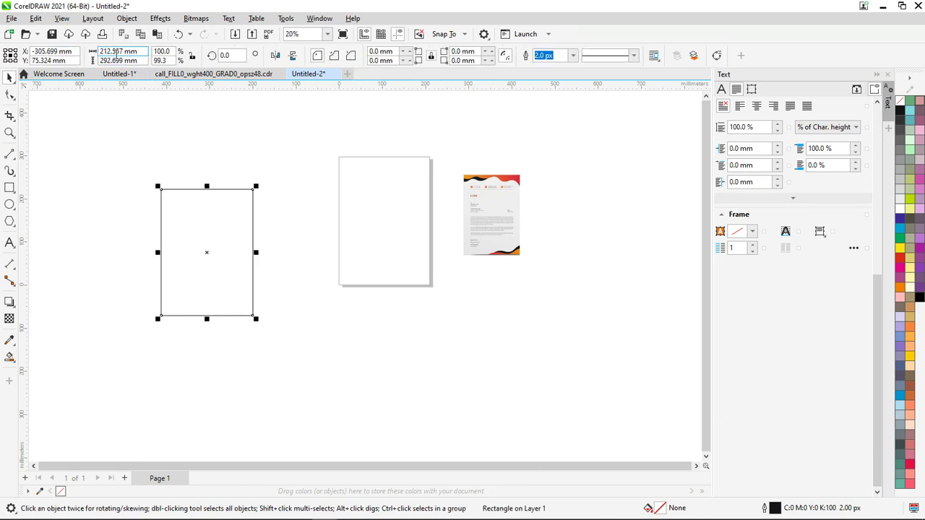
type("210")
key("Return")
left_click_drag(123, 61, 116, 63)
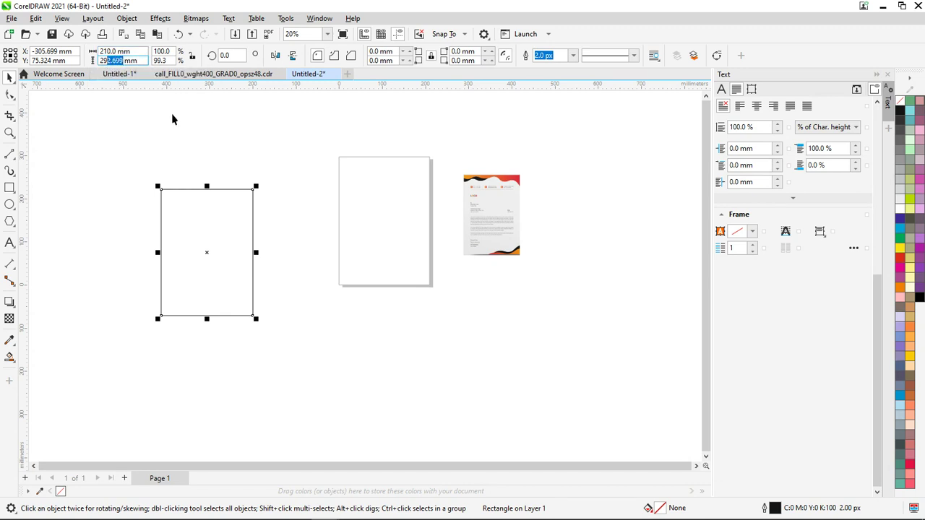
type("7")
key("Return")
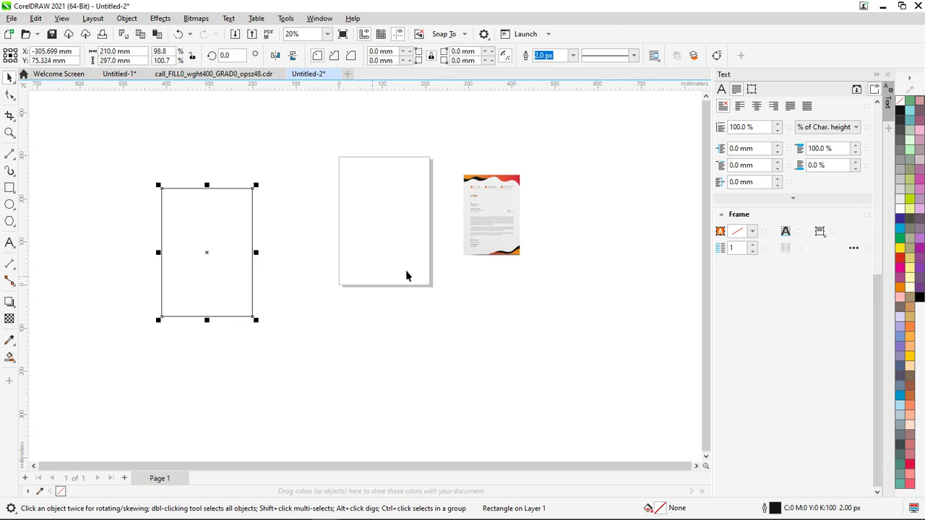
Move the rectangle onto the page and centre it with P
left_click(321, 335)
left_click_drag(200, 275, 227, 265)
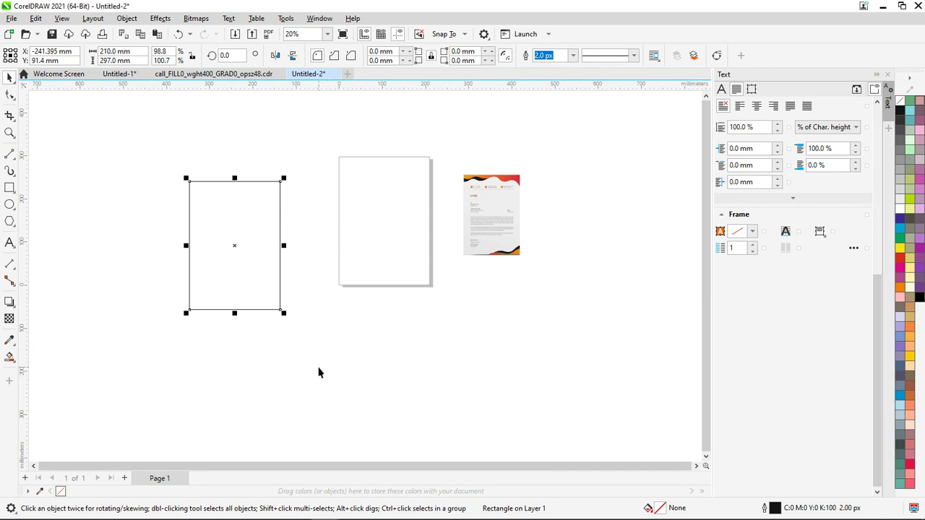
key("p")
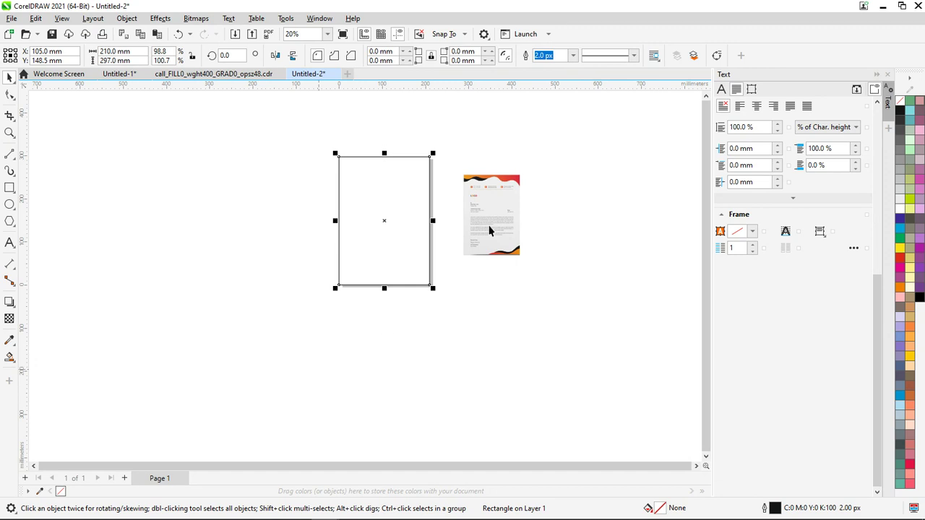
Fill the page rectangle white and remove its outline
left_click(900, 213)
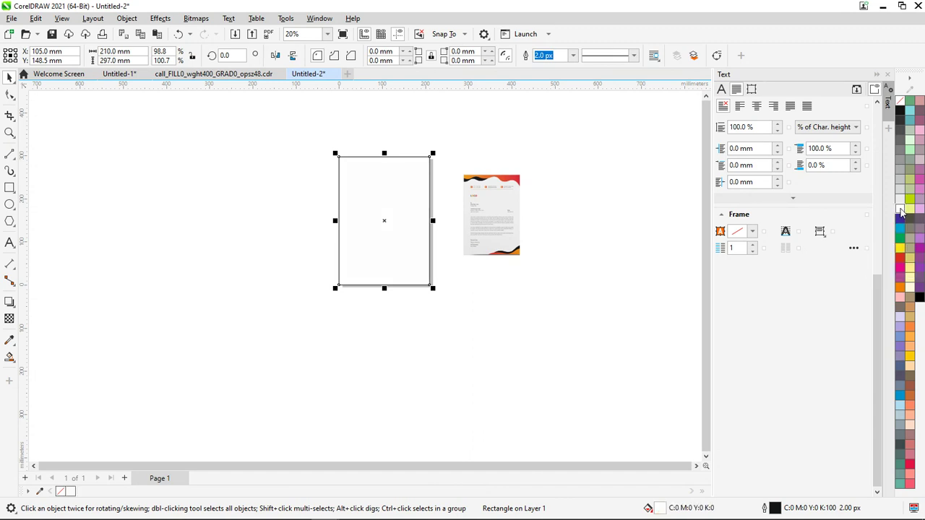
scroll(181, 83, "up", 1)
scroll(365, 199, "up", 1)
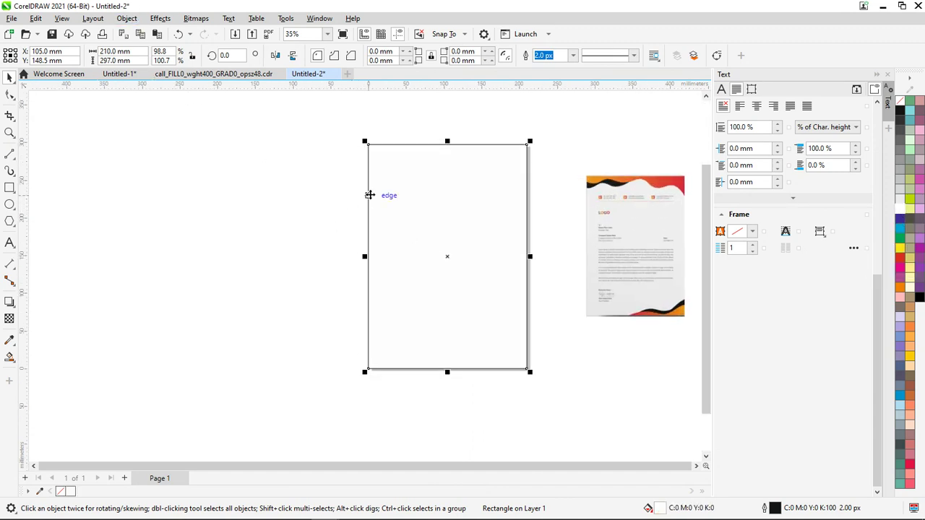
scroll(396, 172, "up", 1)
scroll(399, 173, "down", 1)
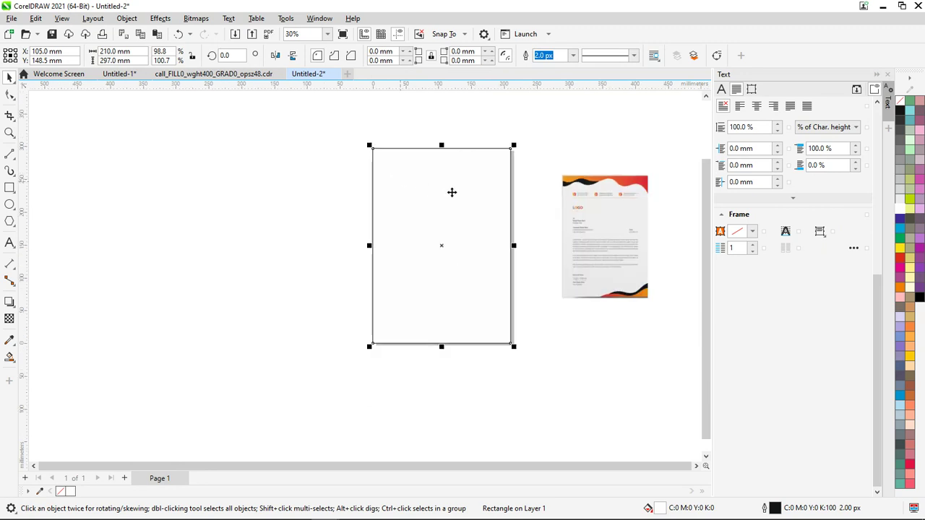
right_click(900, 103)
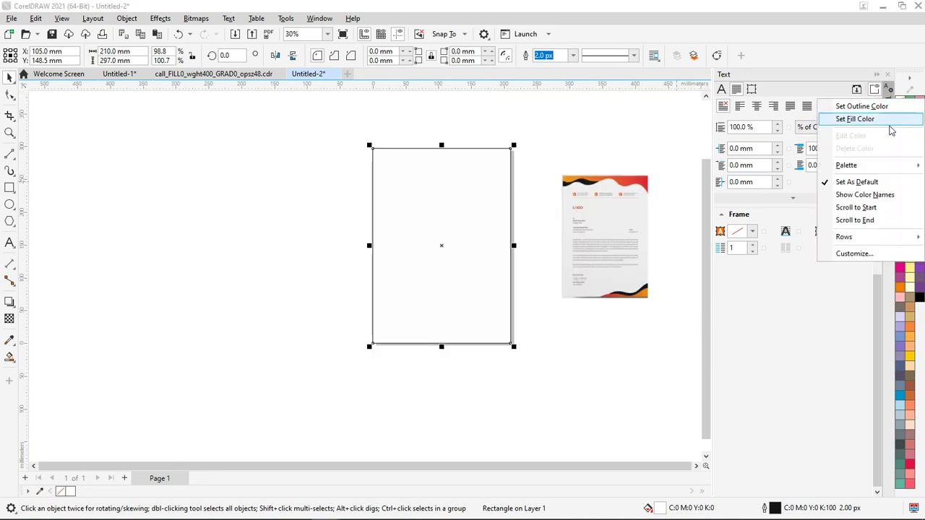
left_click(879, 105)
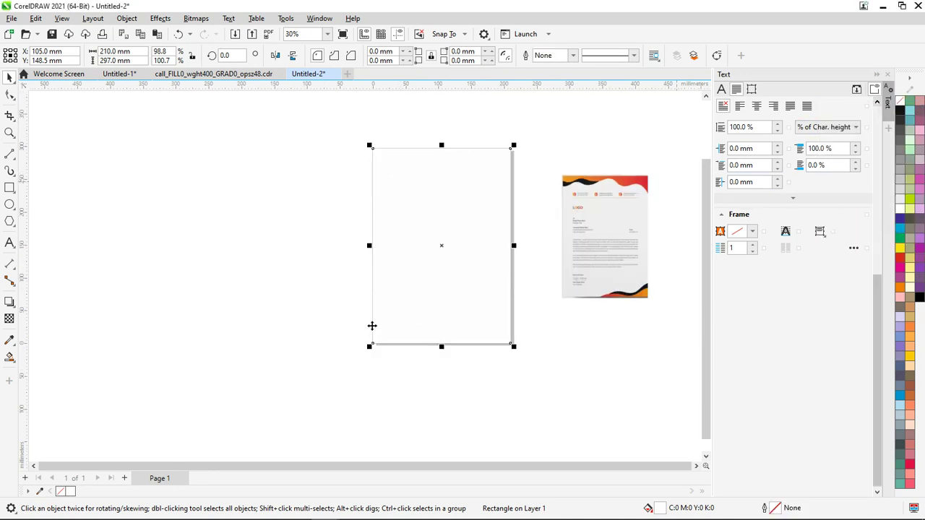
Fill the rectangle with the reference letterhead's light grey #EFEFEF using the eyedropper
left_click(262, 276)
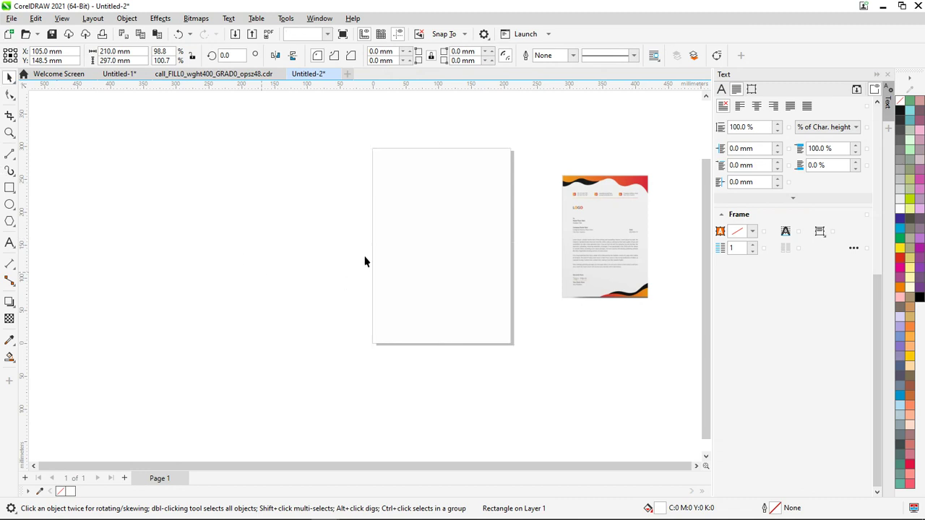
left_click(407, 255)
scroll(626, 230, "up", 1)
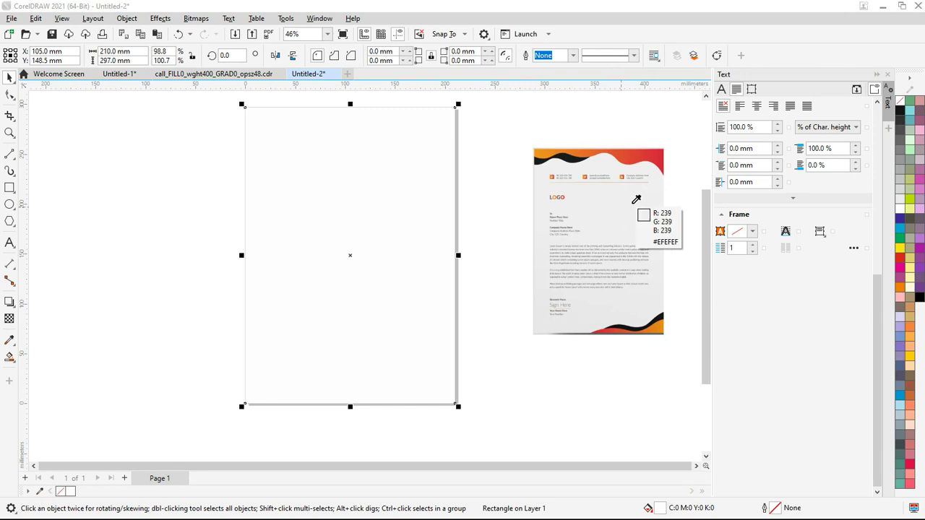
left_click(628, 207)
left_click(210, 334)
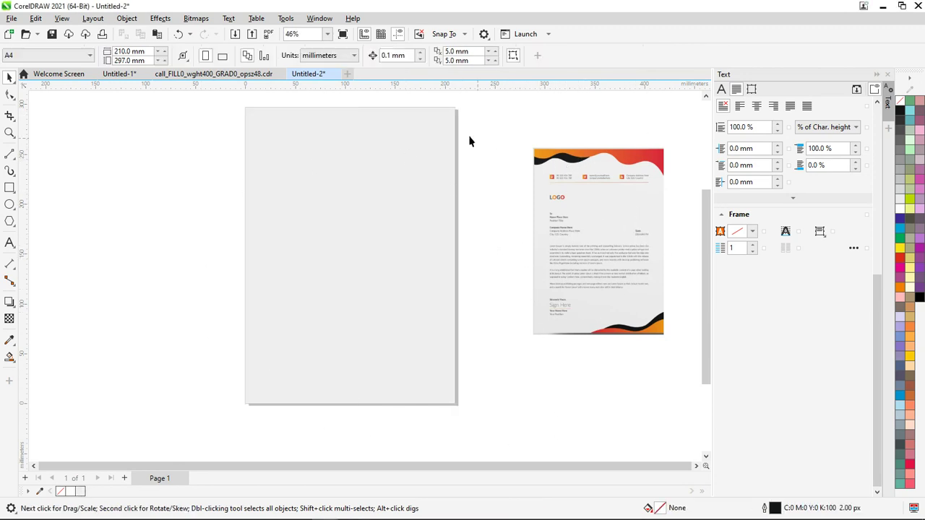
left_click(333, 218)
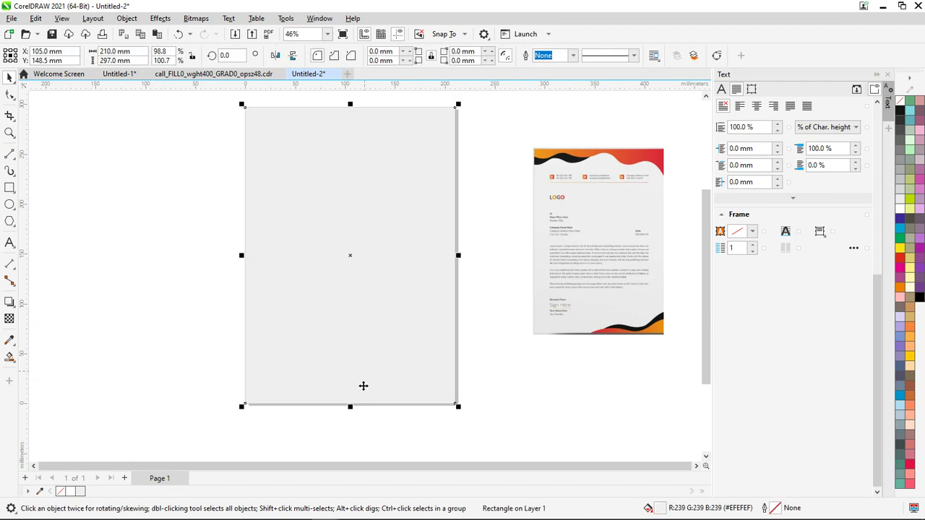
Duplicate the rectangle as a top strip and fill it lime green (C40 M0 Y100 K0)
left_click_drag(351, 405, 380, 150)
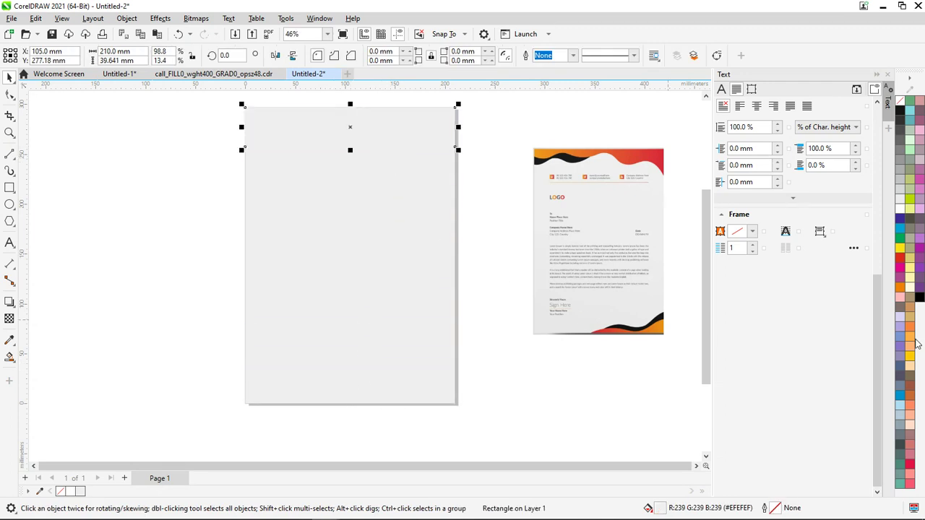
left_click(909, 200)
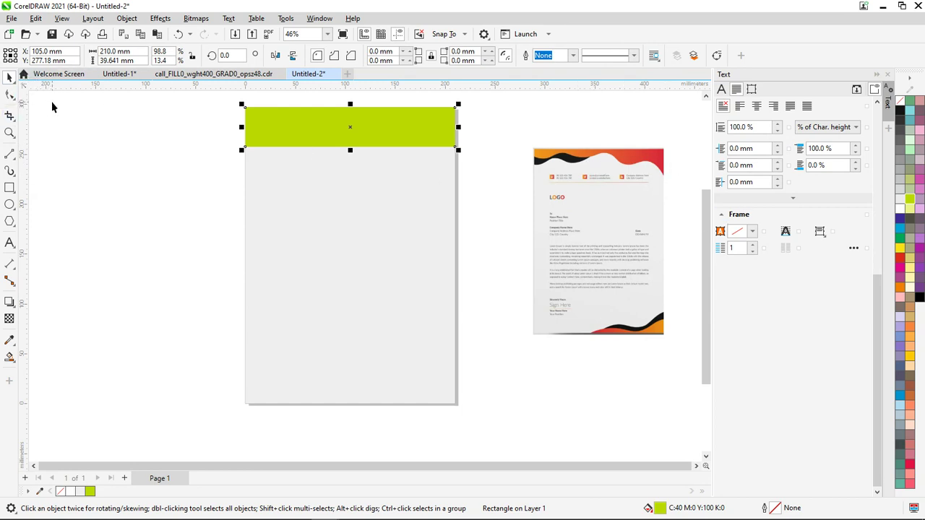
scroll(570, 152, "up", 2)
scroll(618, 181, "down", 2)
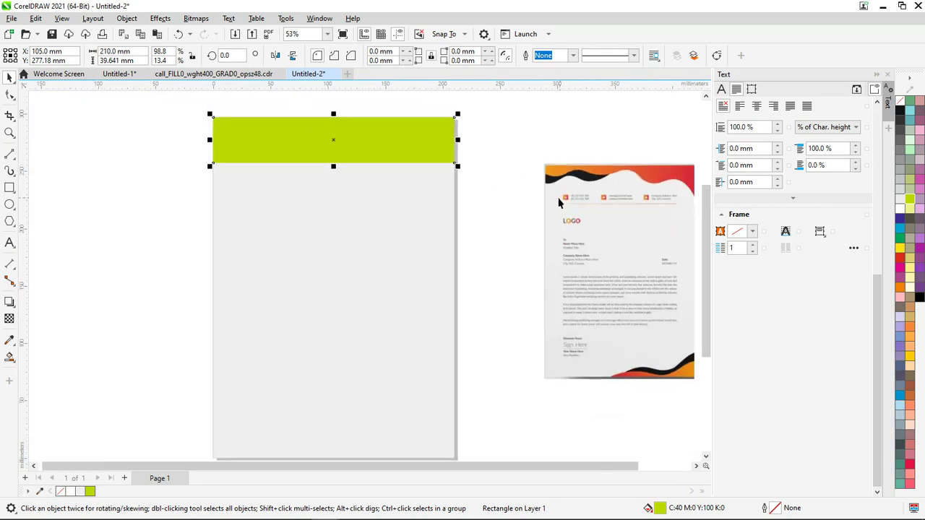
Convert the lime-green strip into an editable curve with Ctrl+Q
right_click(156, 158)
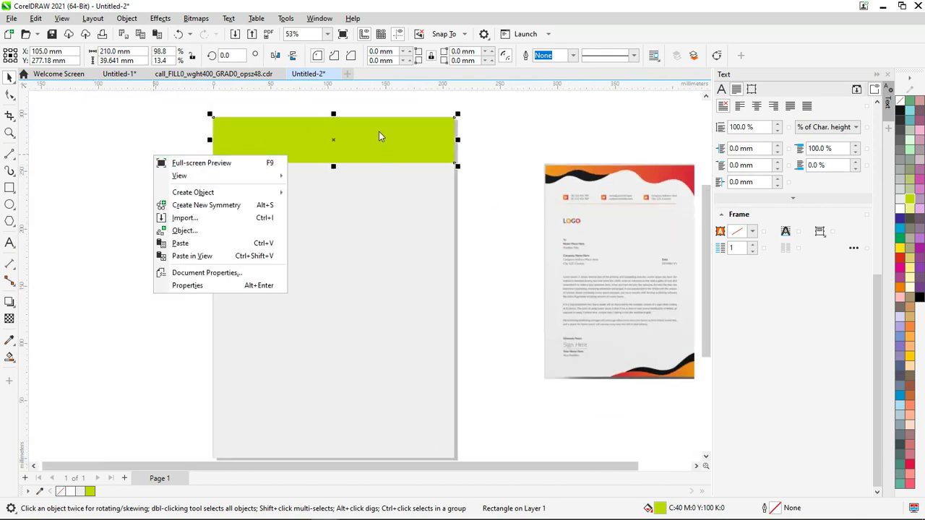
left_click(314, 125)
left_click(313, 136)
key("ctrl+q")
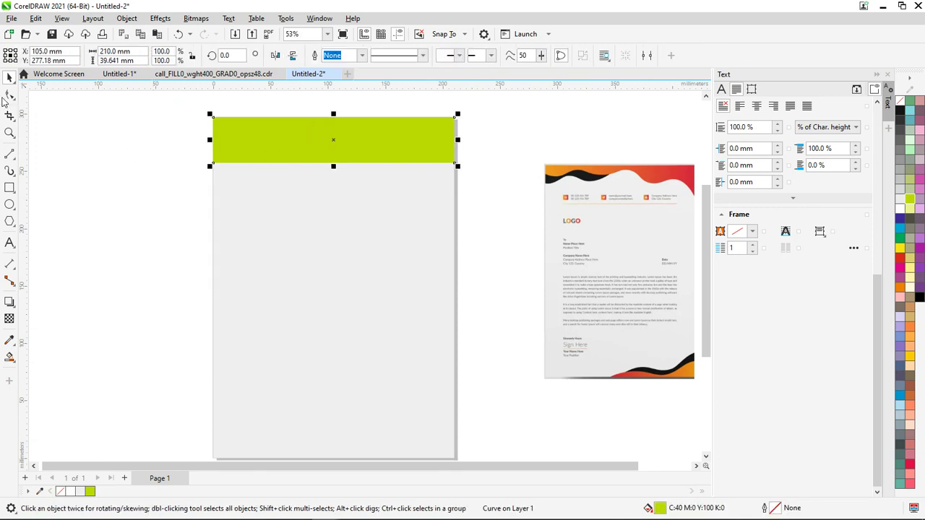
Delete the lime-green strip's bottom-left corner node so its lower edge slants
left_click(10, 94)
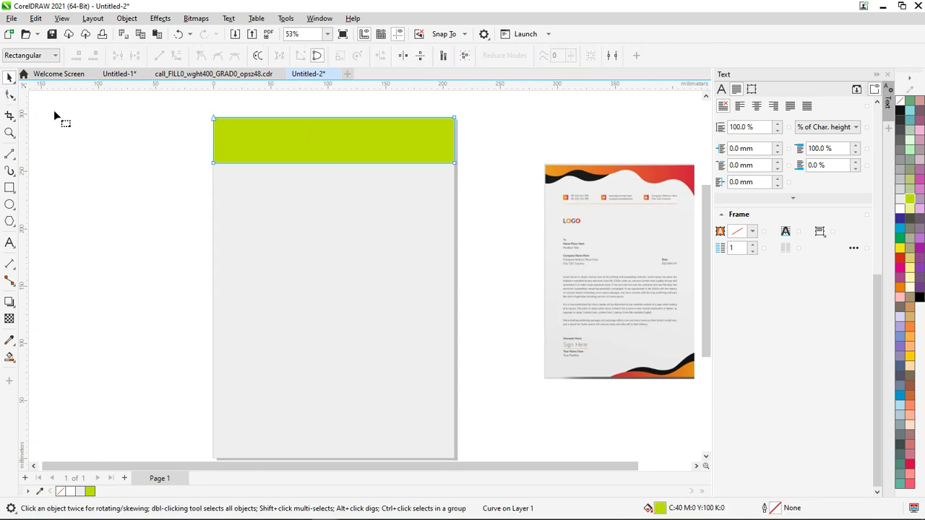
left_click(213, 164)
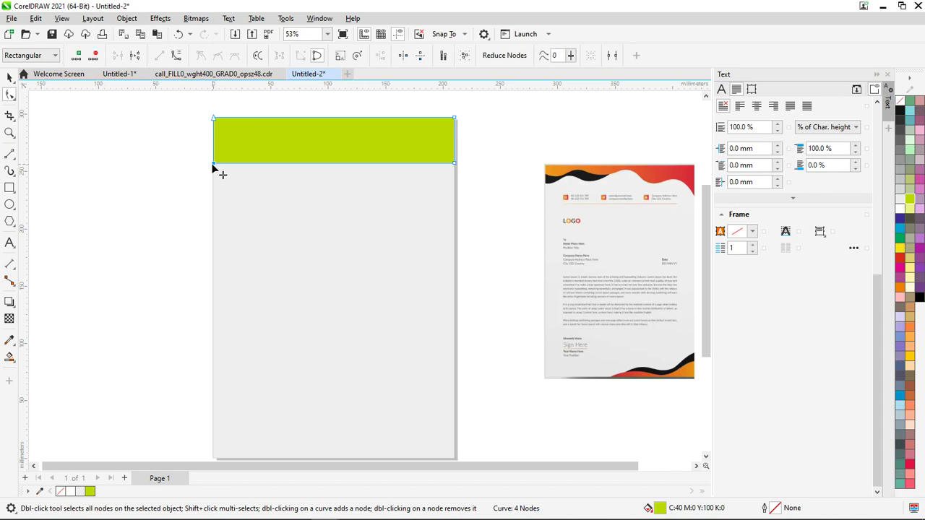
key("Delete")
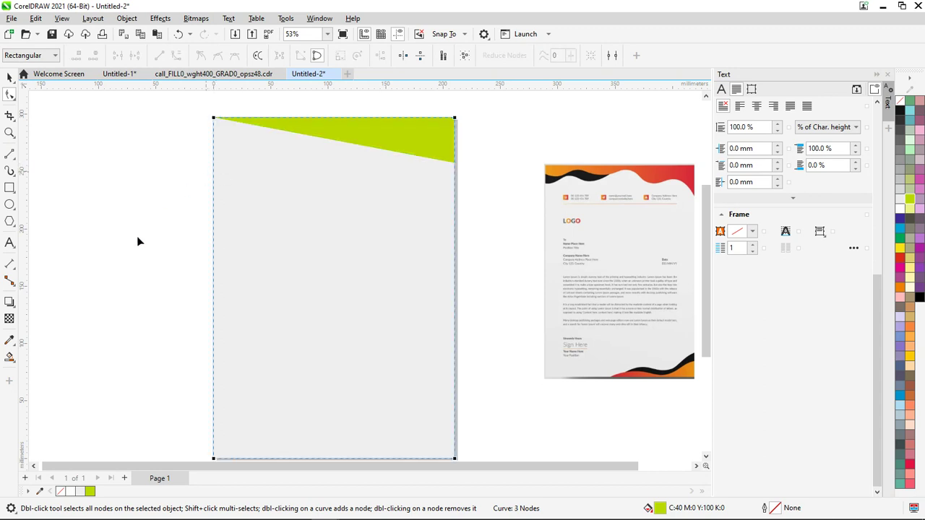
key("Tab")
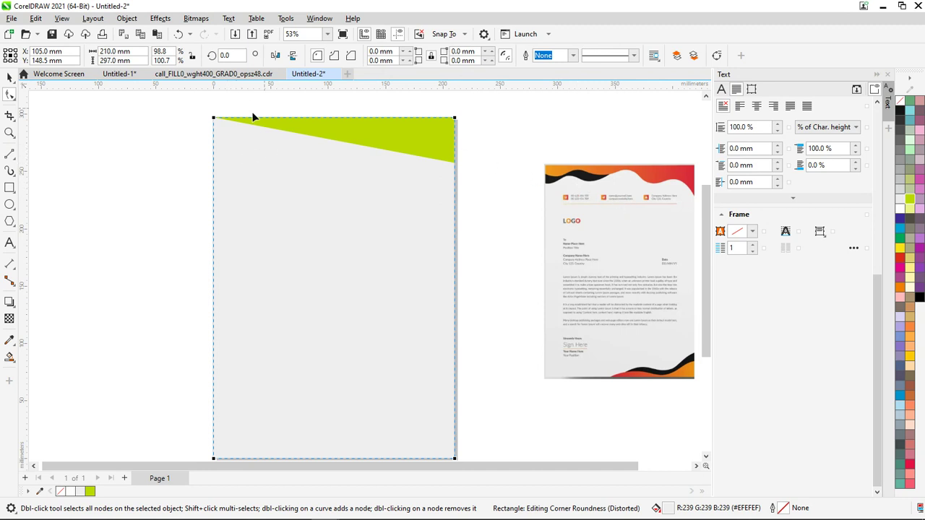
scroll(245, 126, "up", 2)
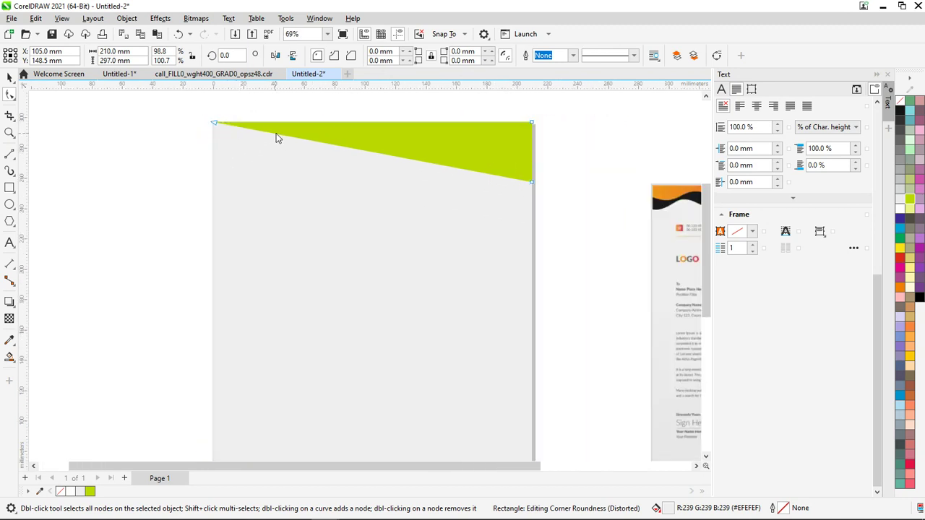
left_click(277, 134)
left_click_drag(276, 134, 214, 142)
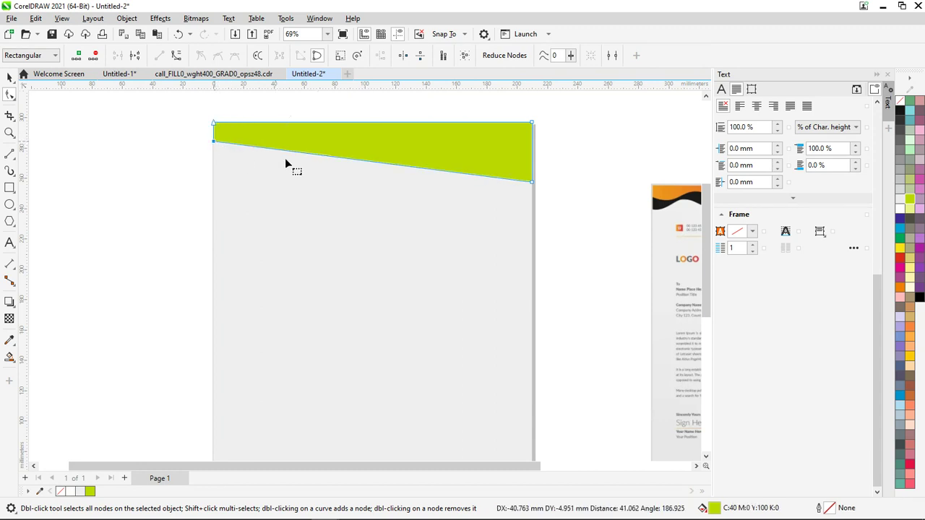
Convert the slanted lower edge to a curve and bend it downward
left_click(326, 157)
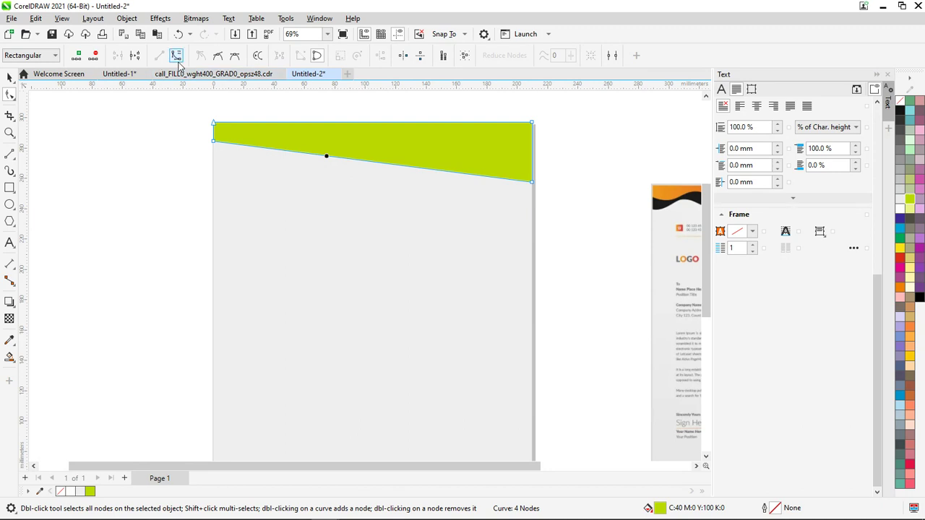
left_click(317, 174)
left_click_drag(317, 155, 298, 193)
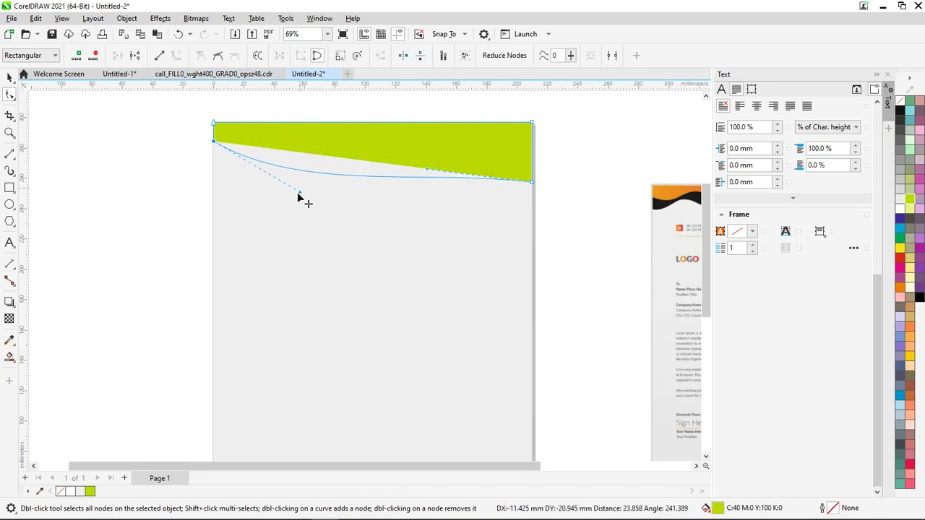
left_click_drag(426, 174, 323, 159)
left_click(420, 212)
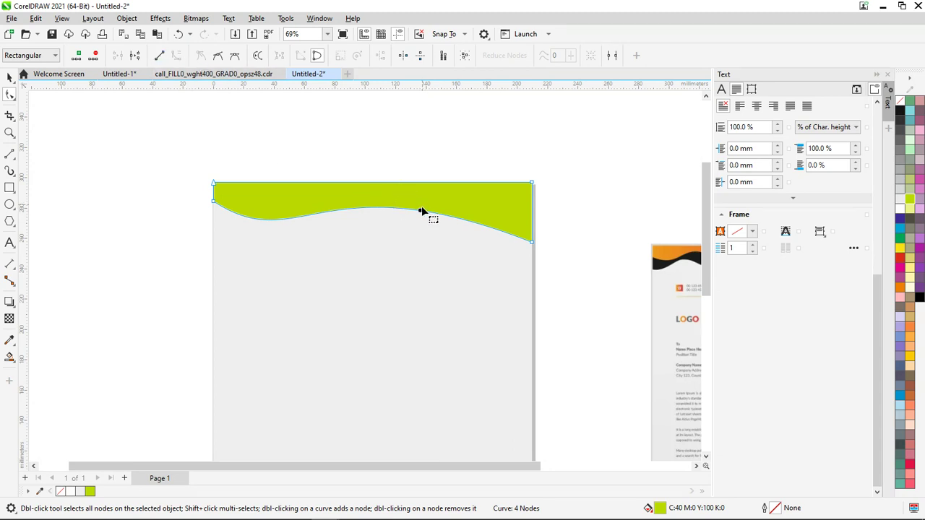
Add nodes mid-edge and near the right corner, then drag nodes and handles into a 210 × 34.334 mm wave
double_click(342, 211)
left_click_drag(439, 212, 427, 263)
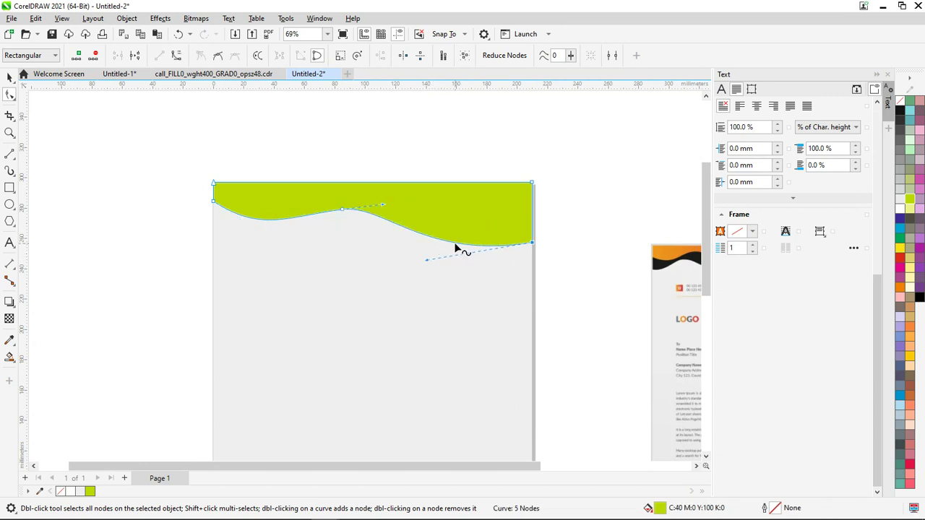
double_click(455, 242)
left_click_drag(507, 251, 496, 206)
left_click_drag(462, 242, 458, 244)
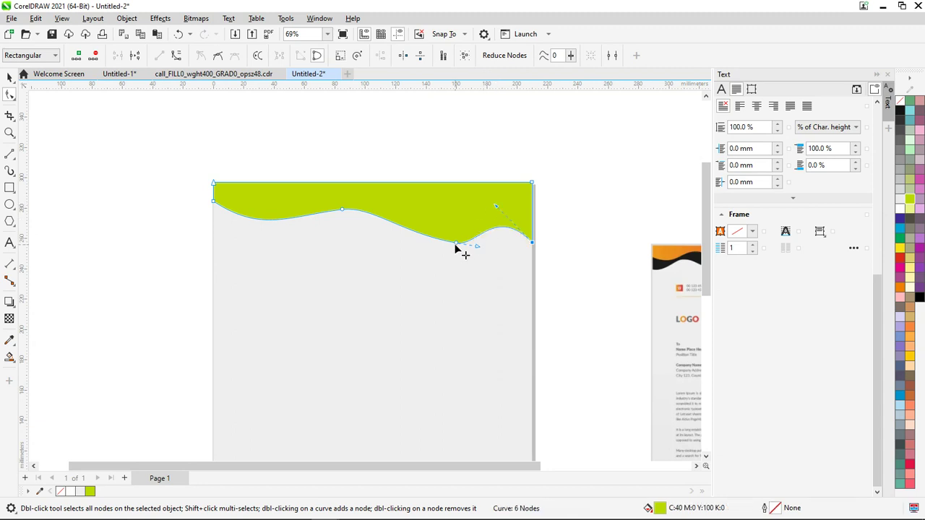
left_click(456, 245)
left_click_drag(441, 228, 441, 232)
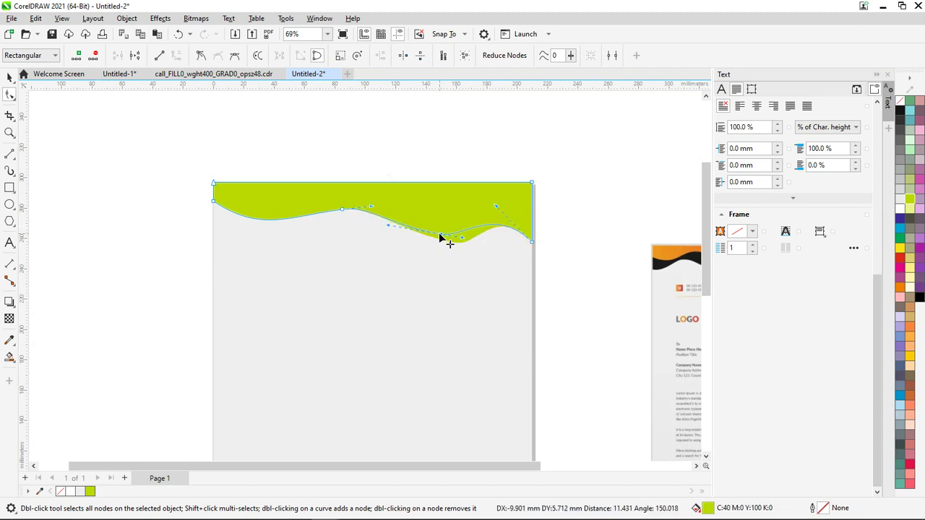
left_click_drag(374, 209, 284, 230)
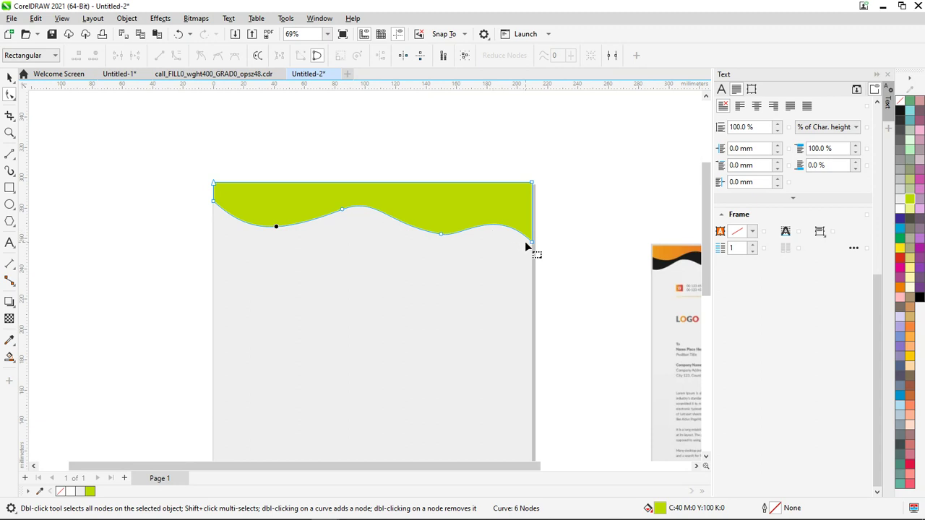
left_click_drag(531, 243, 532, 232)
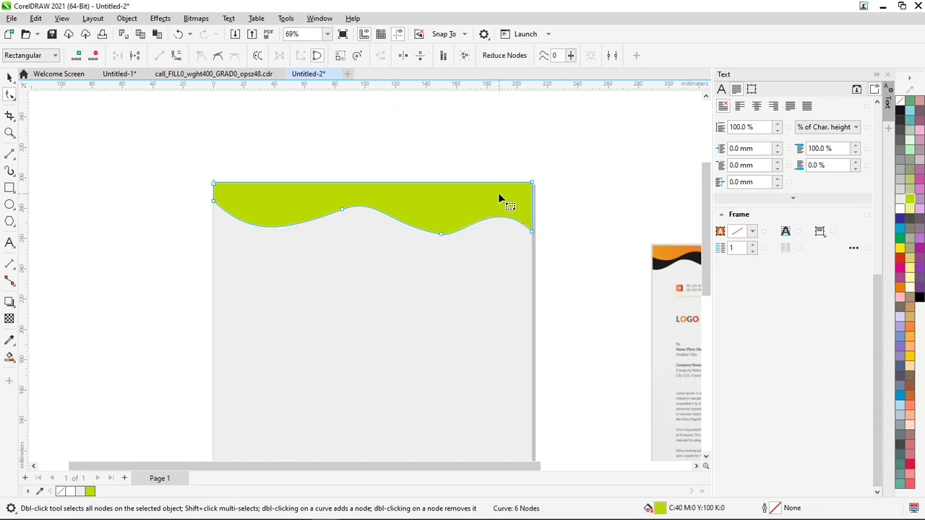
left_click(479, 211)
left_click(9, 77)
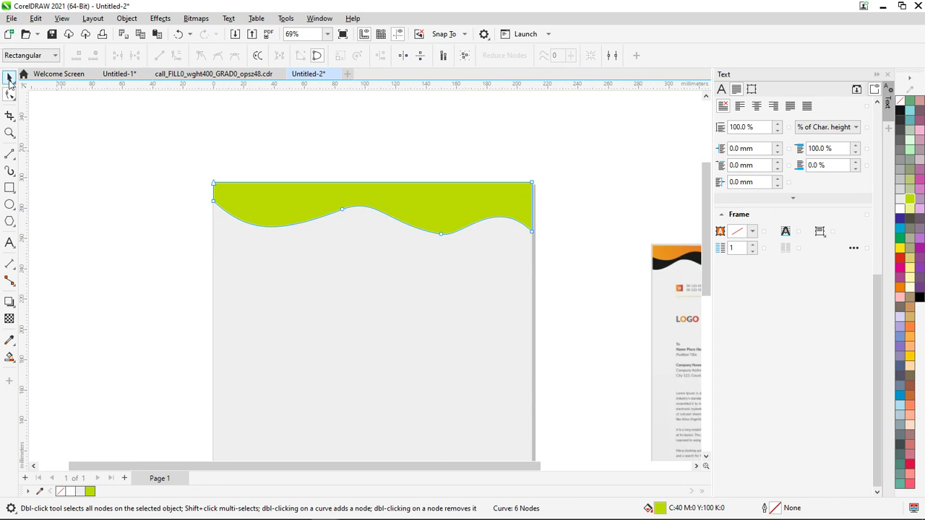
left_click(196, 260)
Lower the wave's left end, reshape its bottom, and fill it black (C100 M100 Y100 K100)
left_click(293, 217)
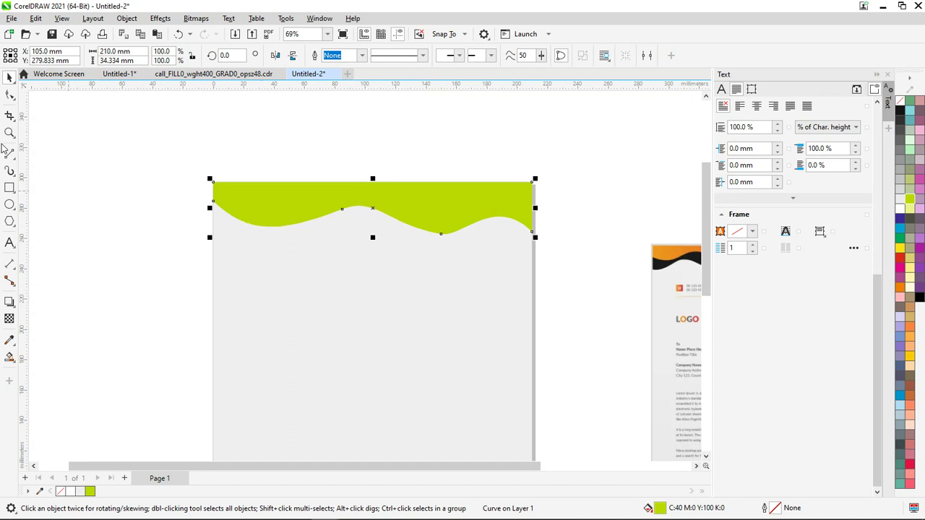
left_click(10, 95)
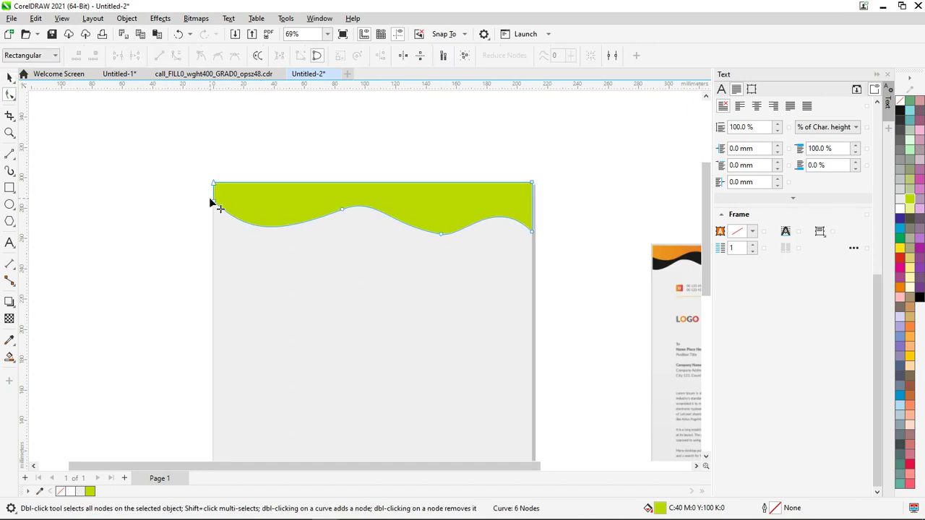
left_click_drag(214, 202, 214, 221)
left_click_drag(343, 212, 325, 236)
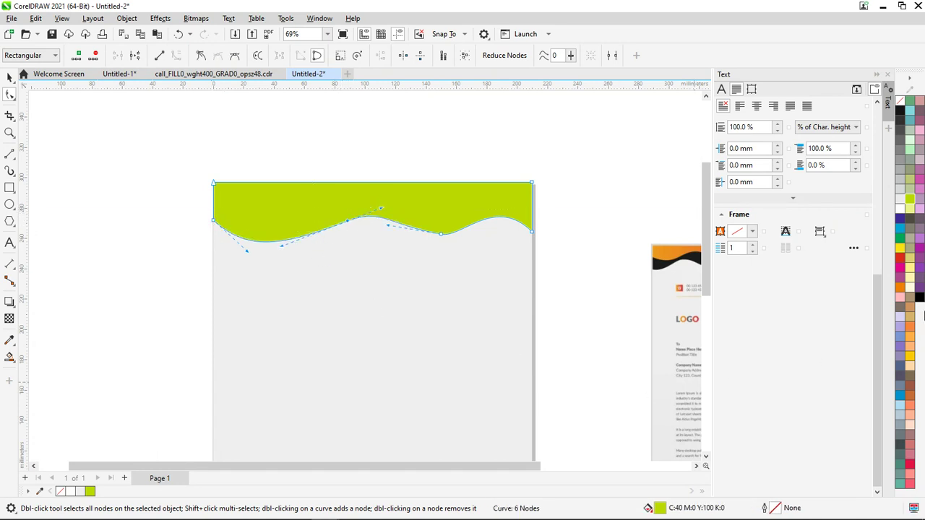
left_click(920, 301)
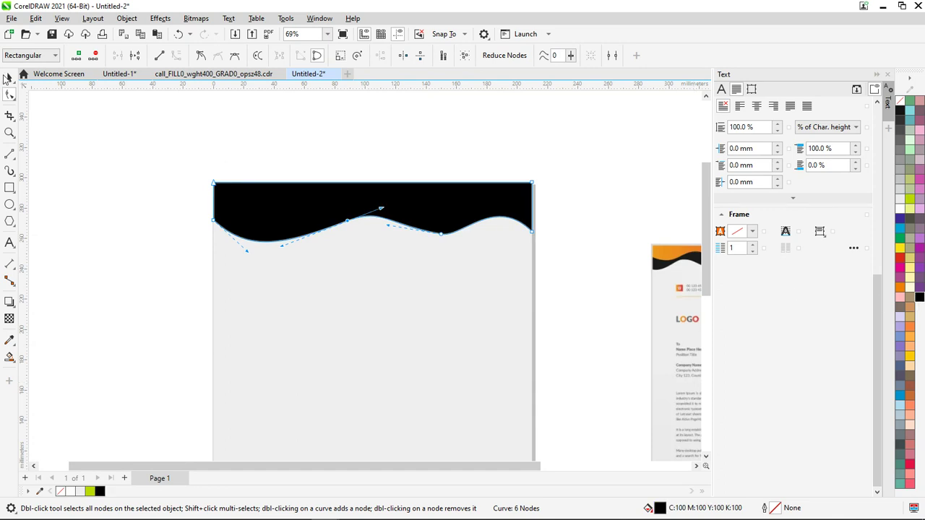
left_click(9, 77)
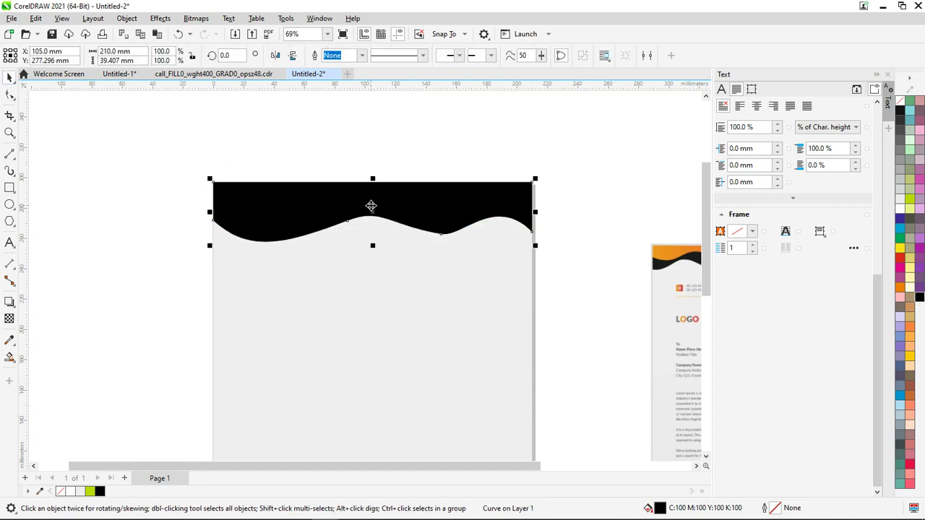
Paste a lime-green copy over the black wave, leaving a thin black wavy stripe below
right_click(329, 200)
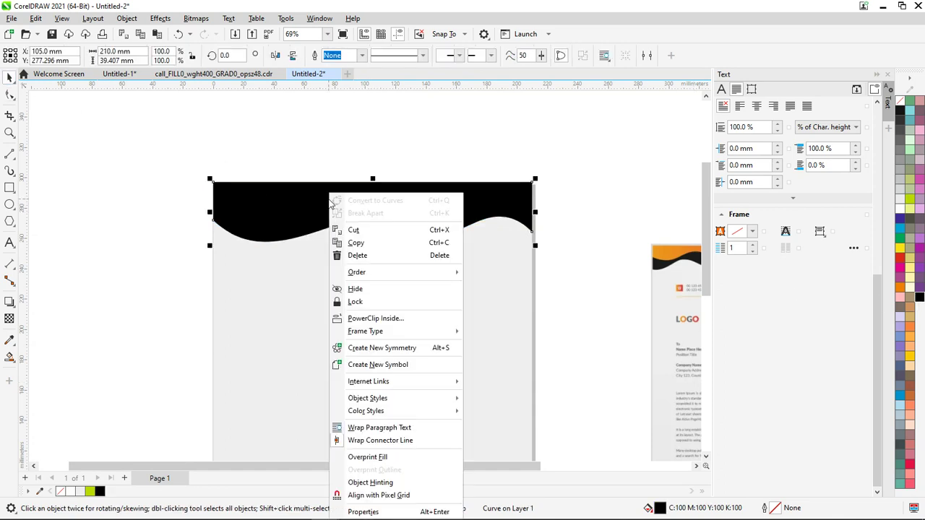
left_click(313, 202)
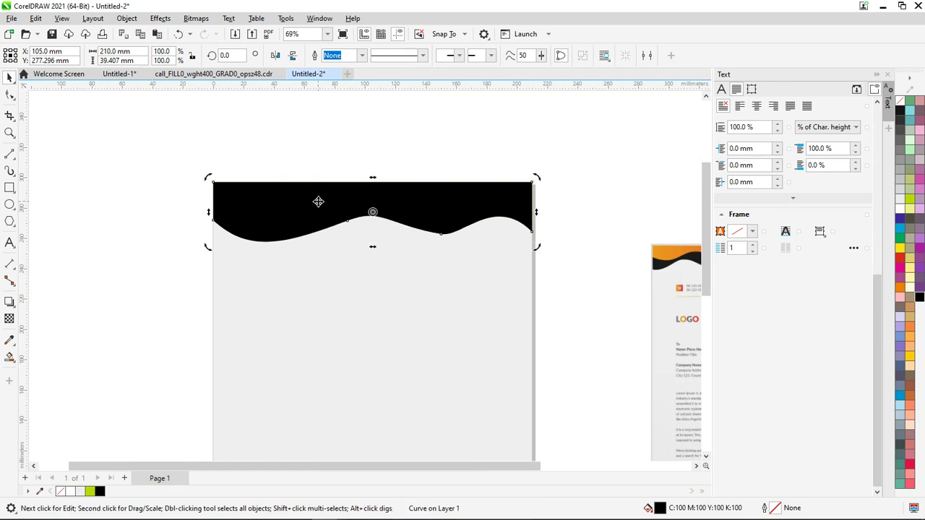
key("ctrl+v")
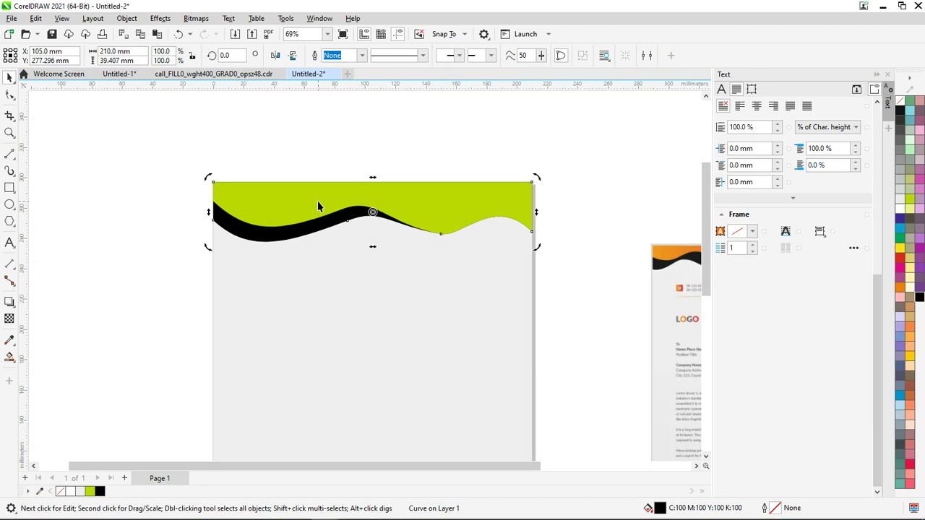
key("ctrl+z")
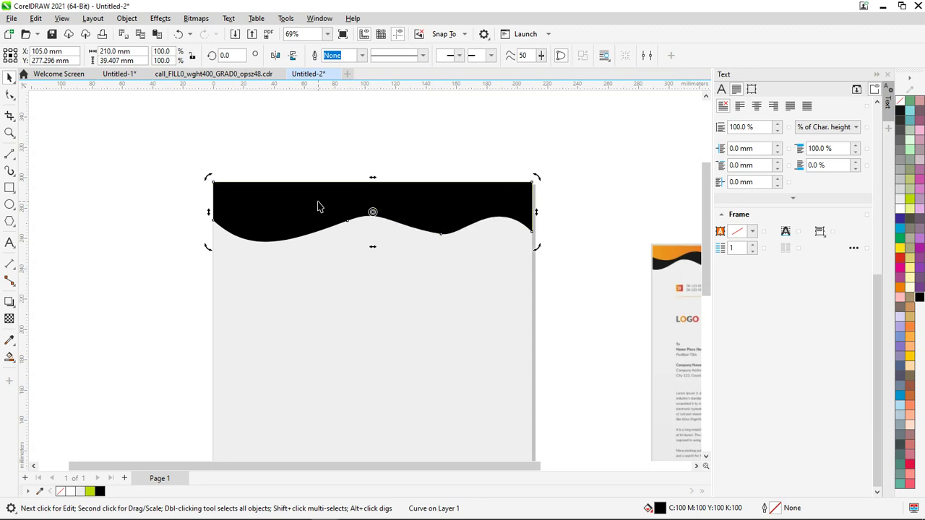
key("ctrl+shift+z")
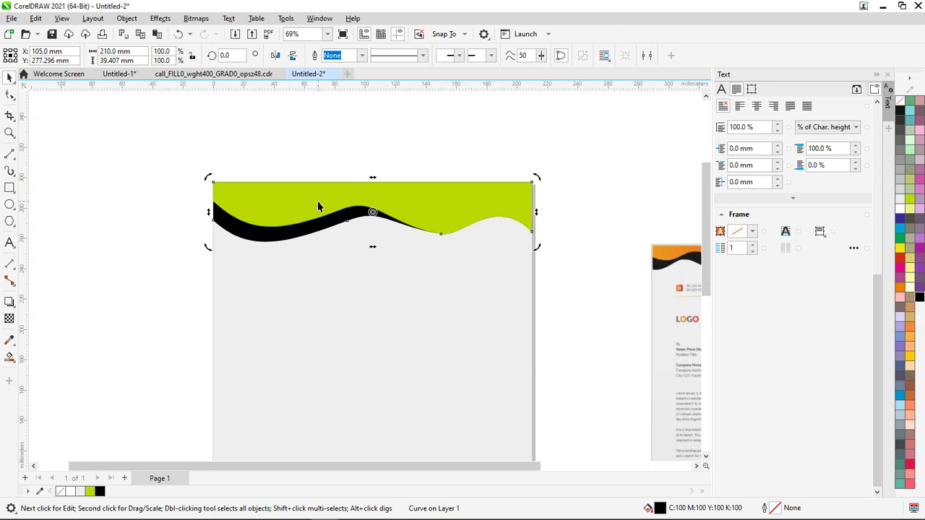
key("ctrl+z")
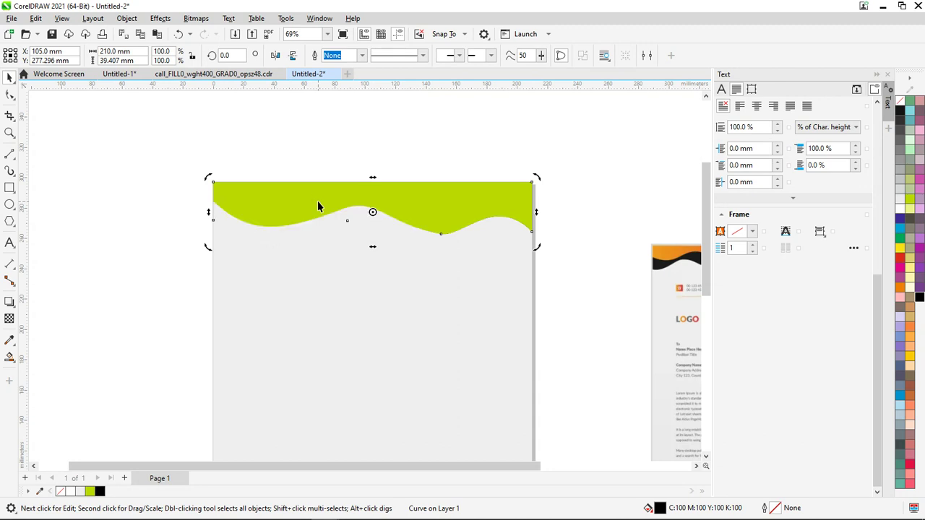
key("ctrl+shift+z")
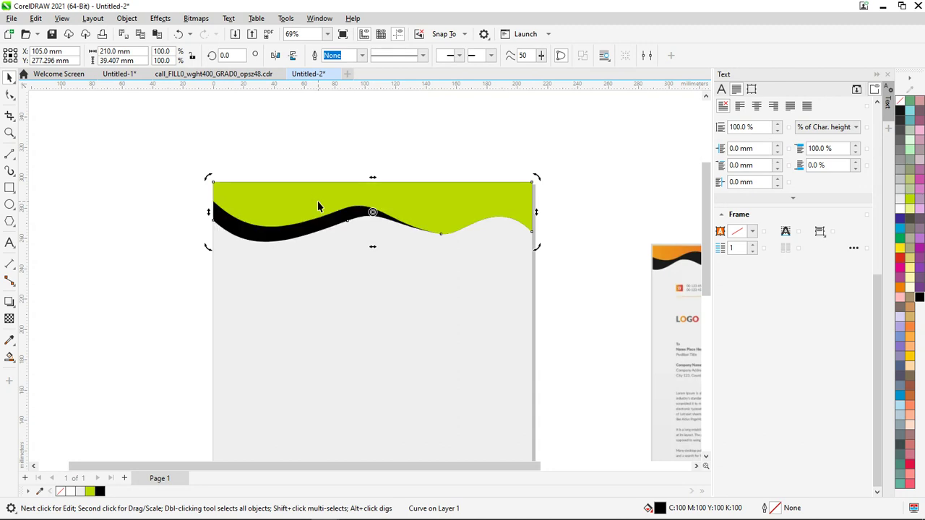
Marquee-select both the green and black wave shapes
scroll(362, 214, "down", 2)
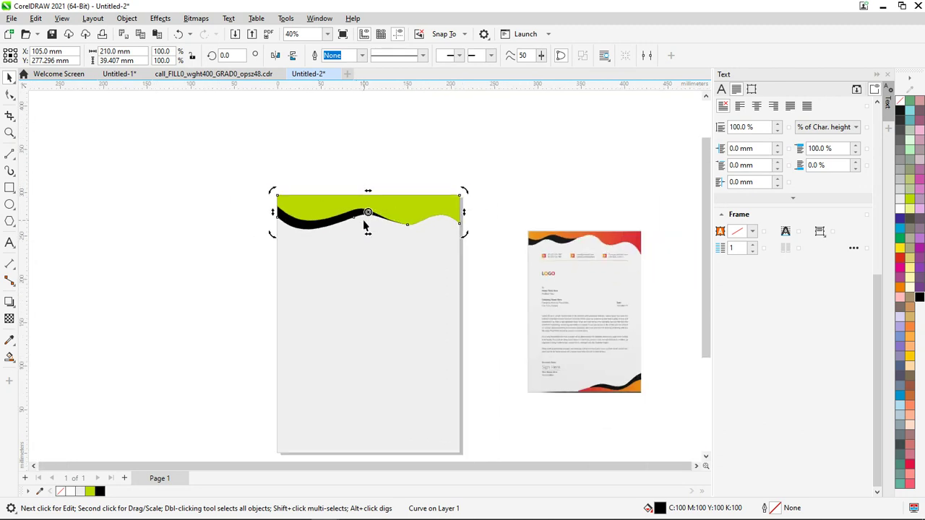
scroll(383, 242, "up", 1)
scroll(389, 246, "up", 1)
left_click(571, 274)
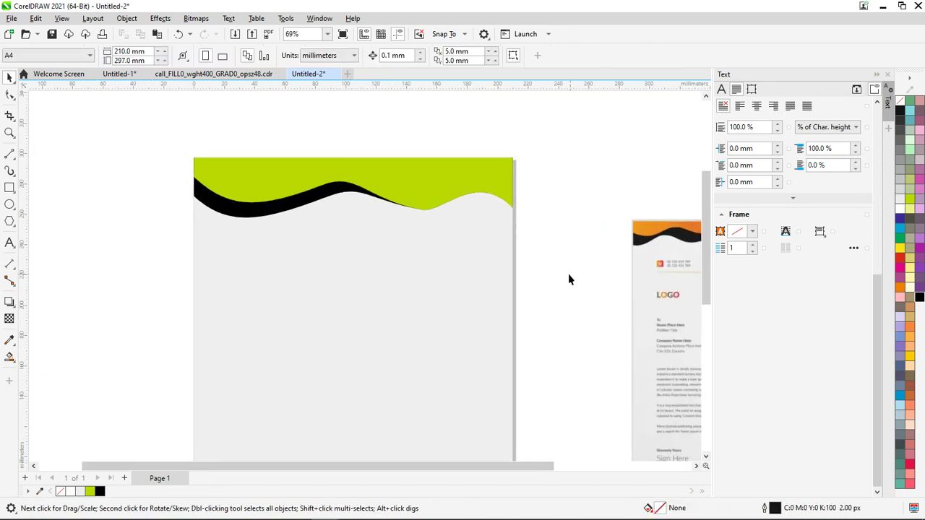
scroll(542, 253, "down", 1)
scroll(489, 212, "up", 10)
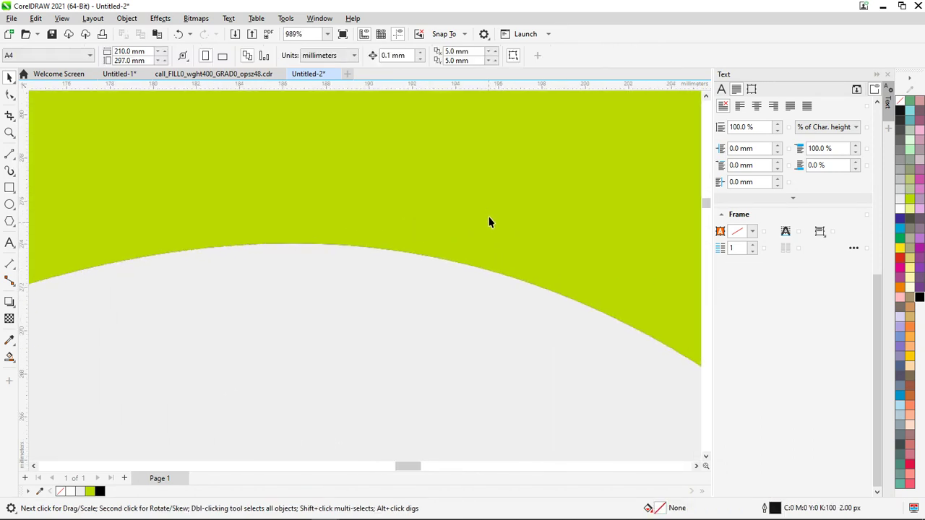
scroll(327, 284, "up", 8)
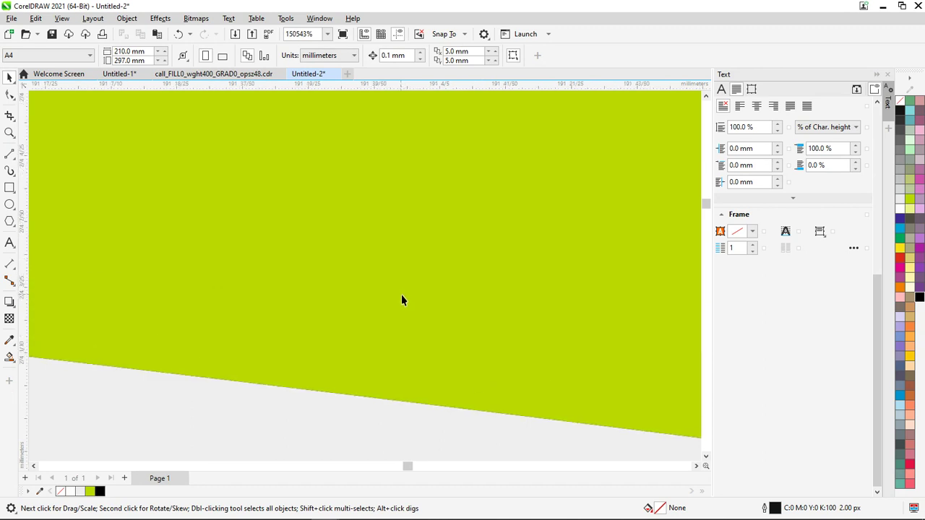
scroll(398, 320, "down", 12)
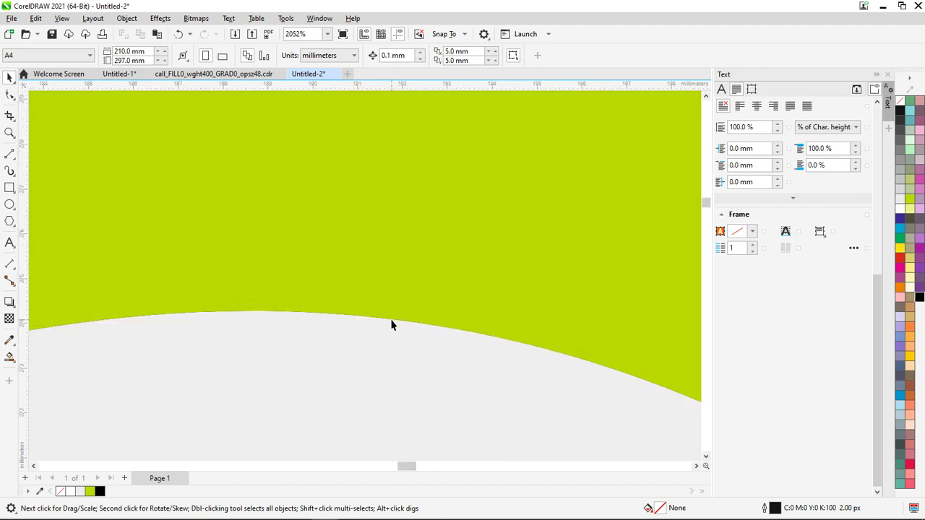
scroll(387, 329, "down", 7)
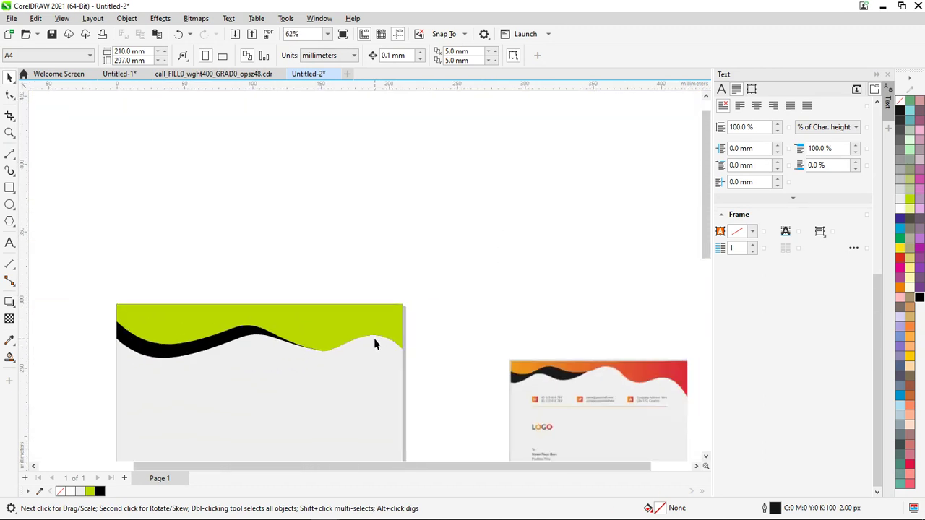
left_click_drag(707, 217, 708, 253)
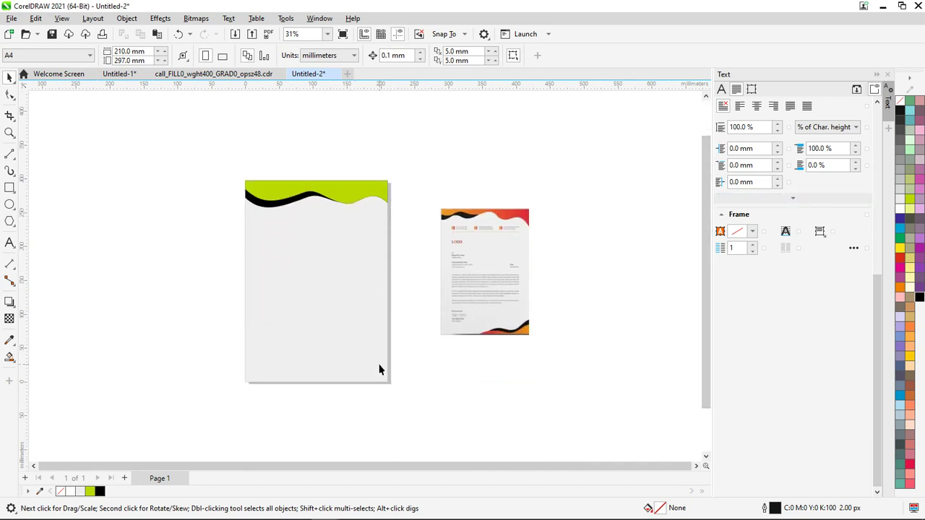
left_click_drag(163, 134, 160, 132)
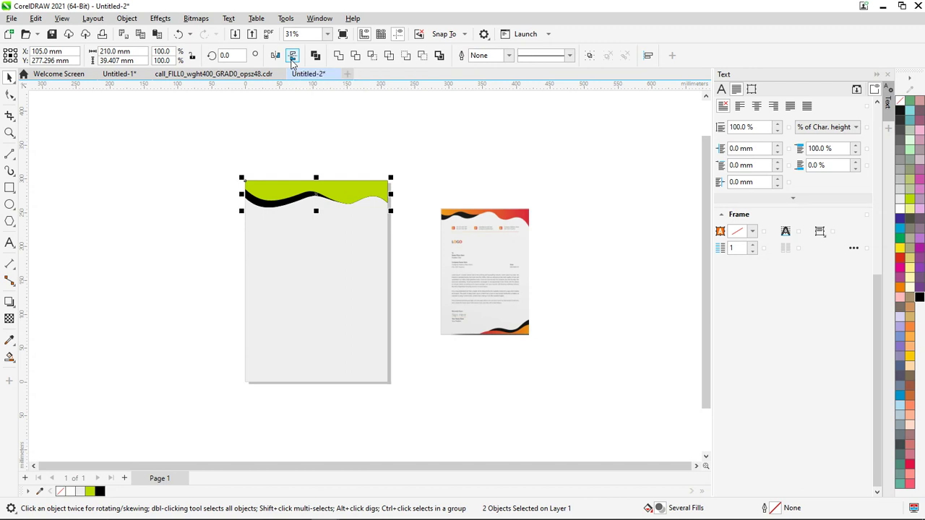
Mirror the wave pair vertically and horizontally, group it, and align it to the page bottom
left_click(293, 62)
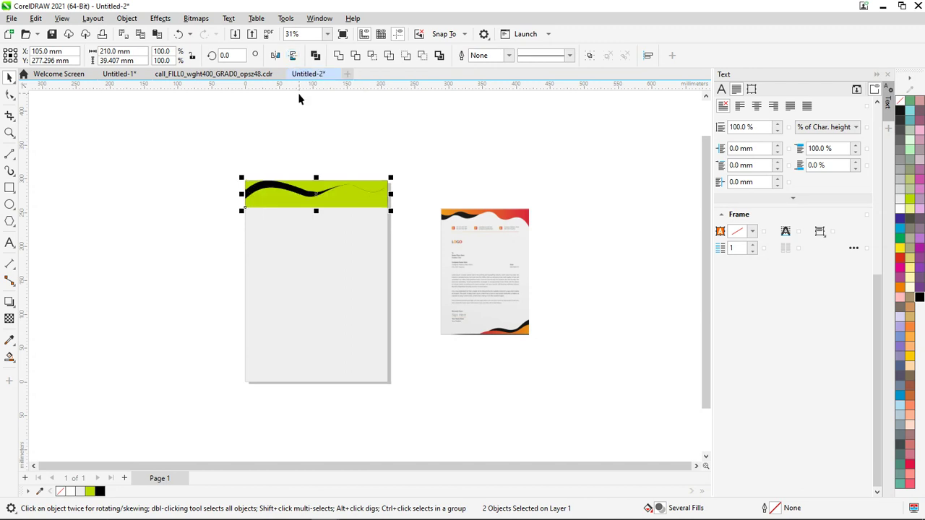
key("ctrl+g")
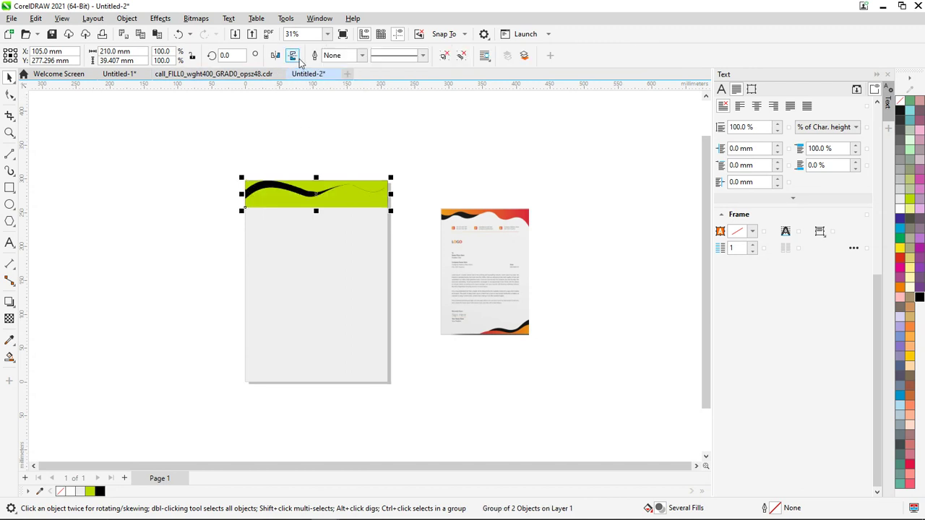
left_click(280, 60)
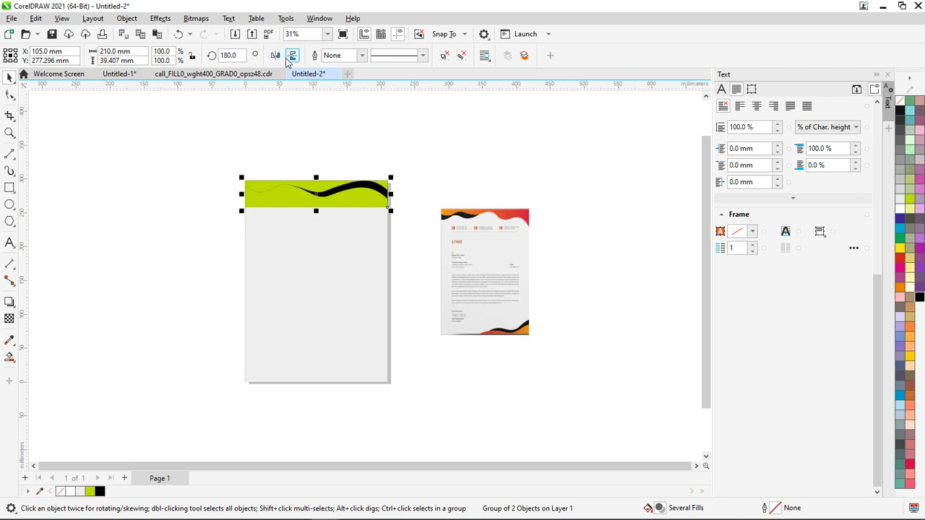
left_click(325, 266, "shift")
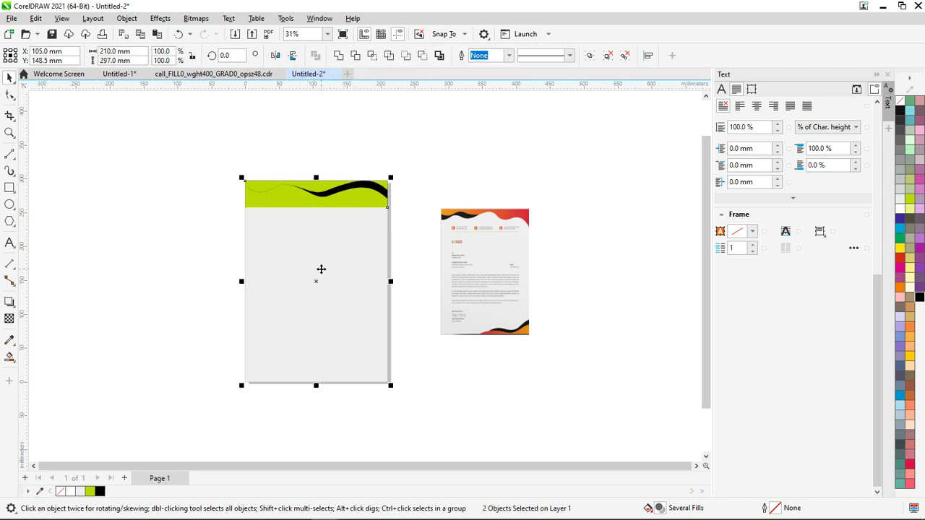
key("b")
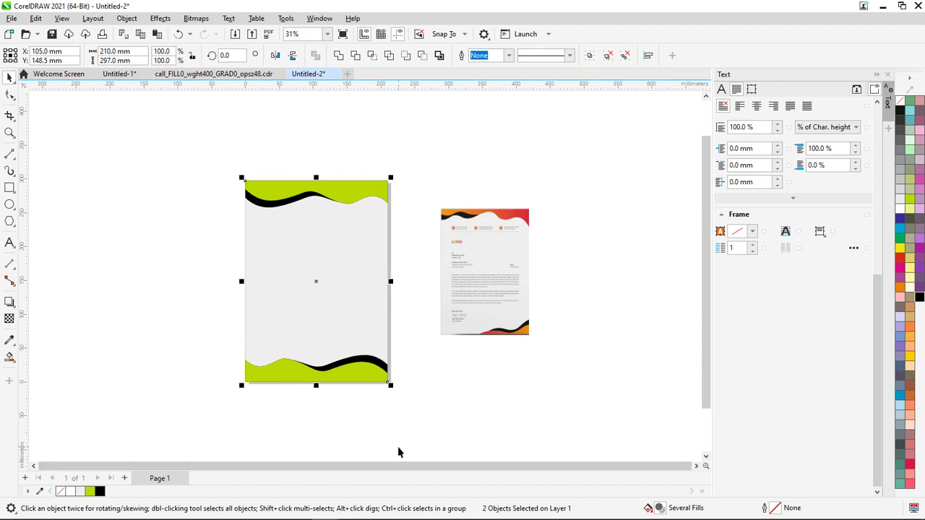
left_click(380, 440)
Ungroup the bottom waves and pull the green wave's top node down and right
scroll(378, 438, "up", 2)
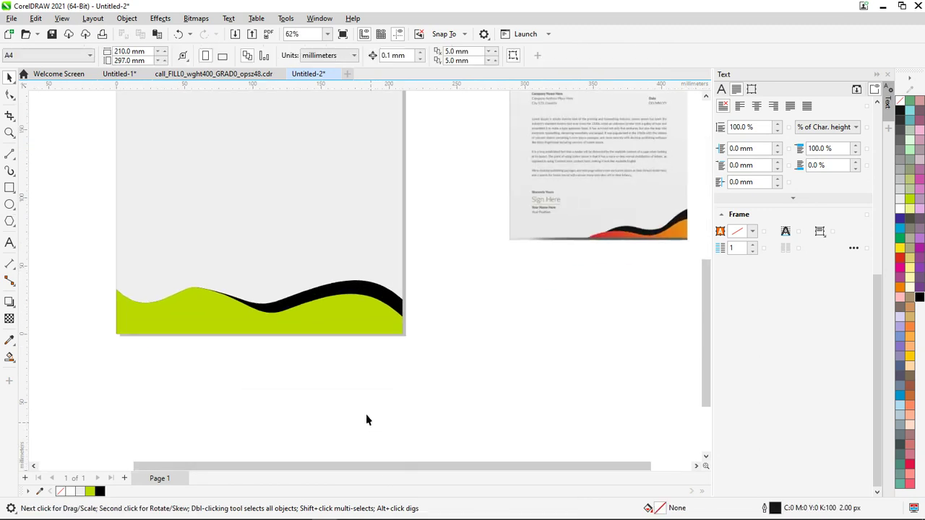
left_click(373, 303)
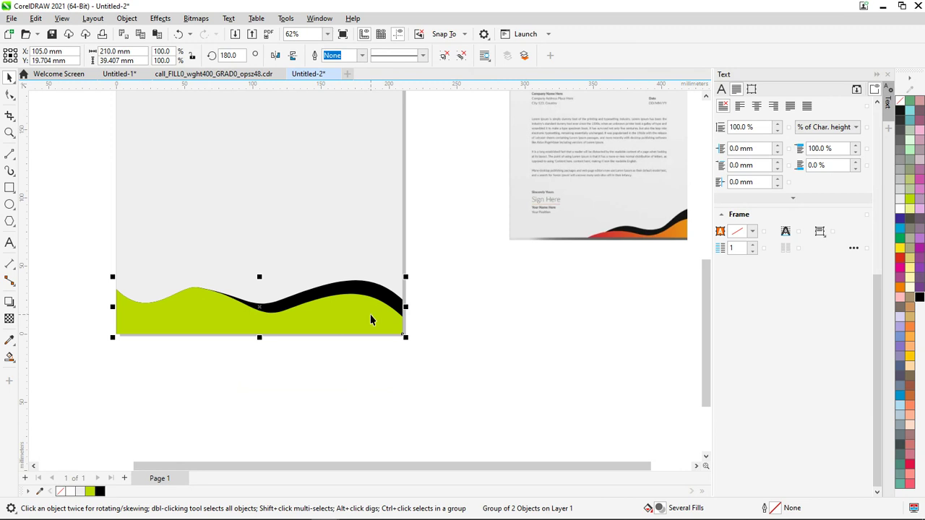
key("ctrl+u")
left_click(322, 351)
left_click(9, 95)
left_click(239, 312)
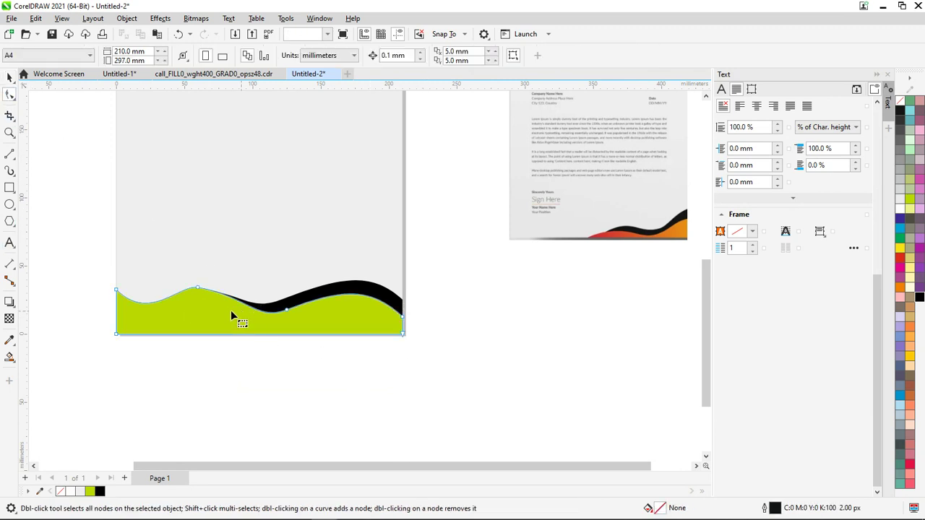
left_click_drag(197, 288, 244, 334)
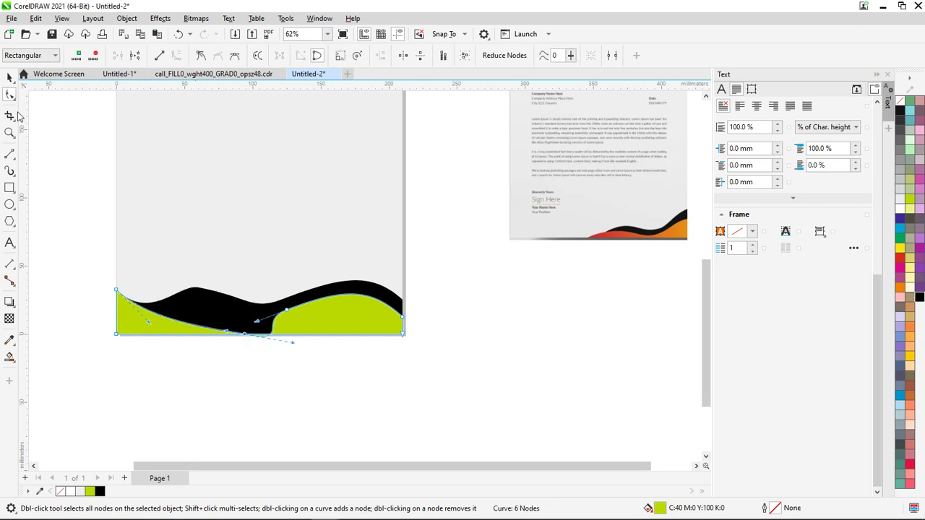
left_click(9, 78)
Delete both the green and the black bottom waves
key("space")
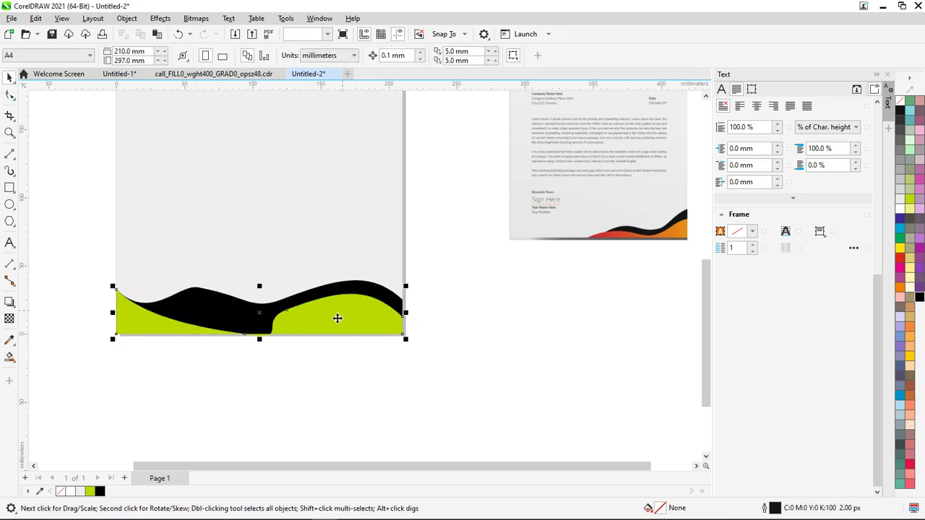
key("t")
left_click(307, 314)
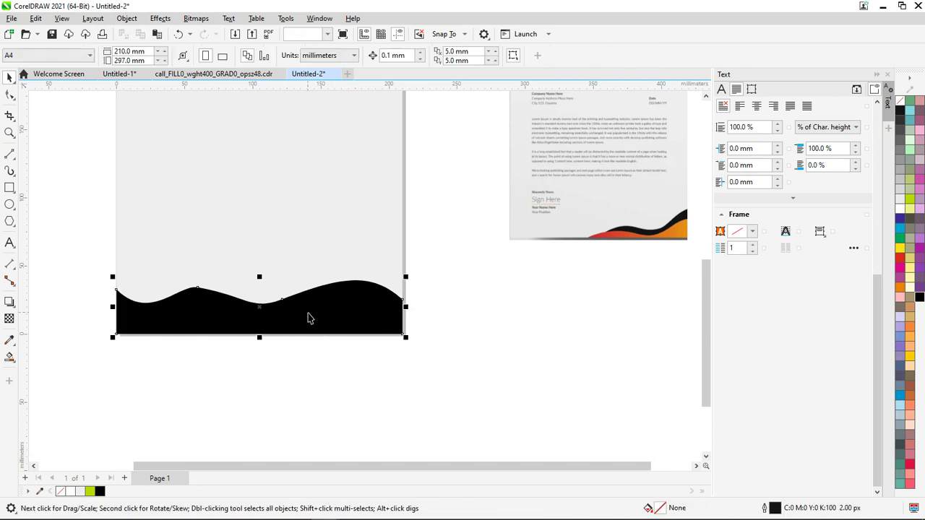
key("t")
scroll(333, 343, "down", 2)
scroll(333, 343, "up", 2)
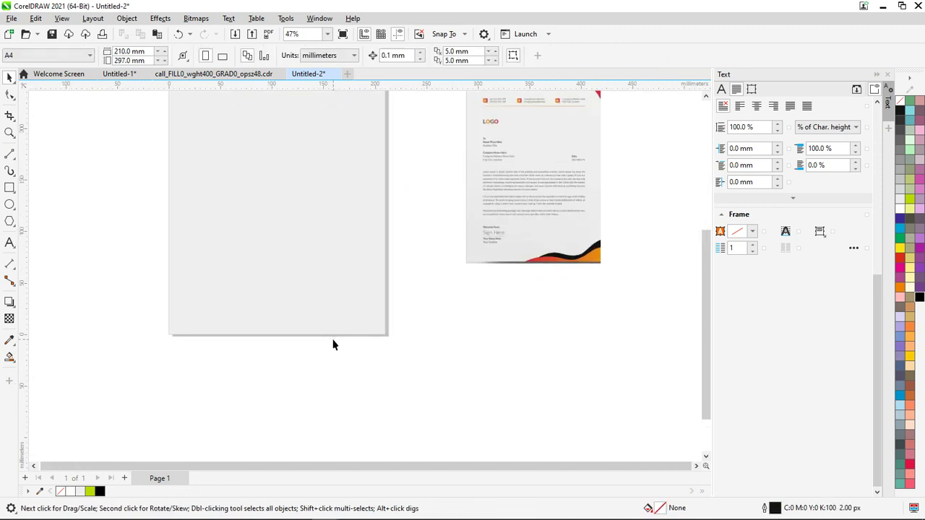
Draw a 127.626 × 41.217 mm rectangle in the bottom-right corner, eyedropper it black, and convert to curves
scroll(341, 349, "down", 1)
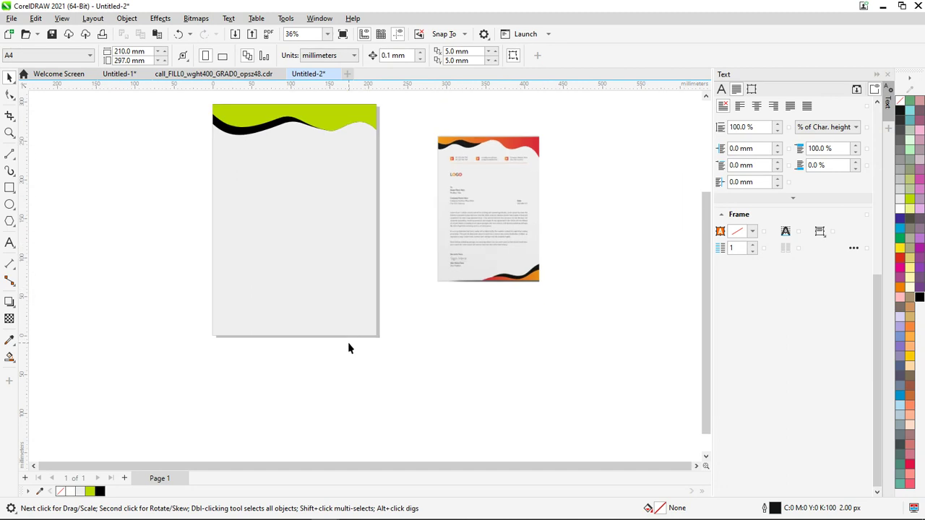
left_click(9, 187)
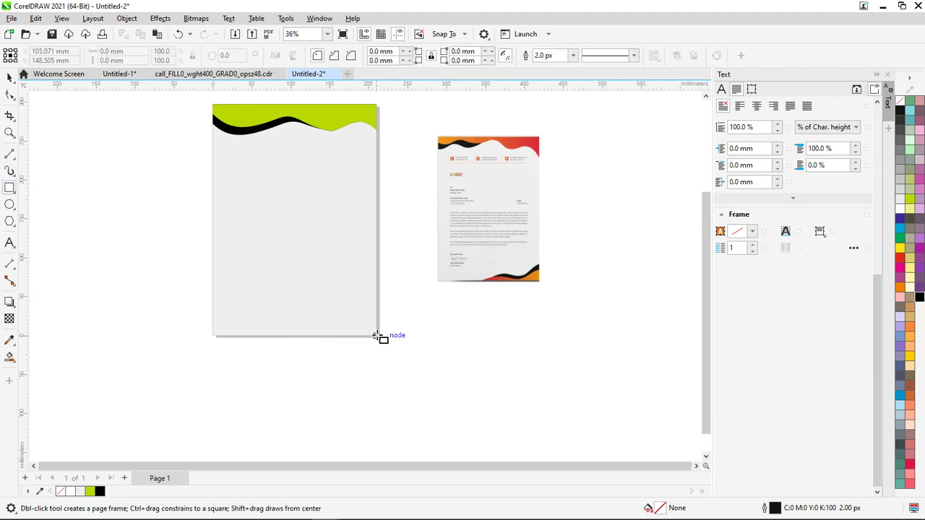
left_click_drag(376, 336, 276, 303)
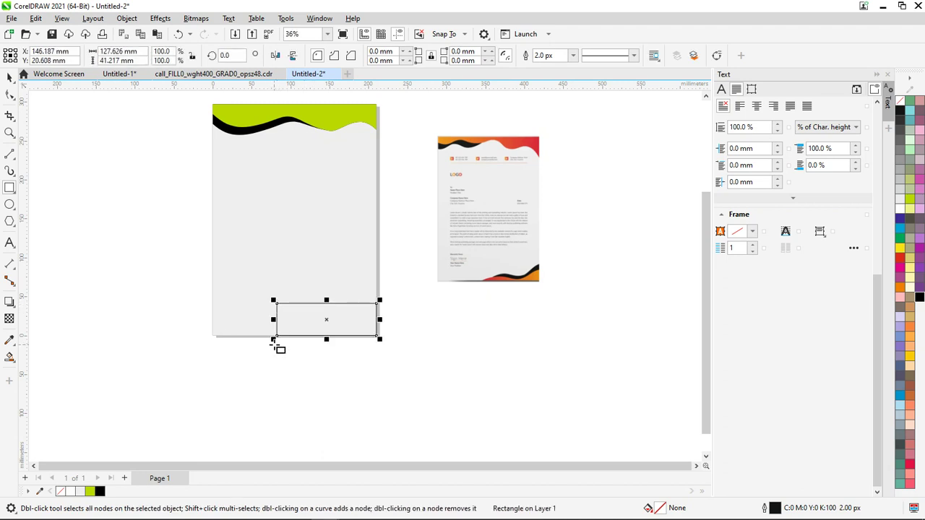
key("i")
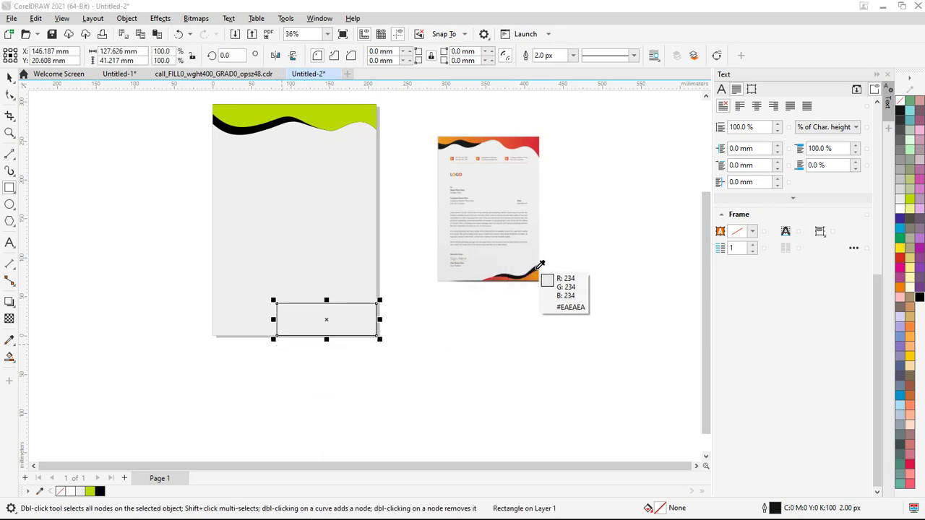
left_click(543, 262)
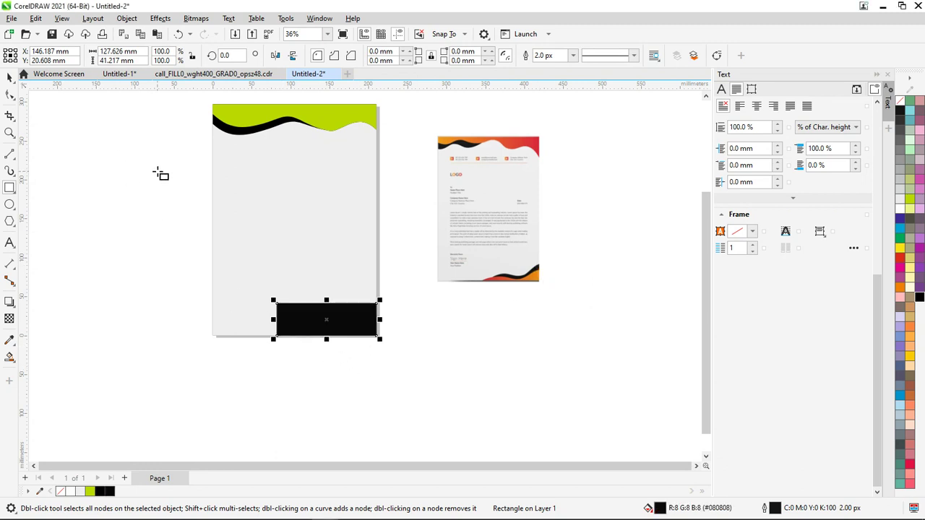
key("ctrl+q")
left_click(9, 94)
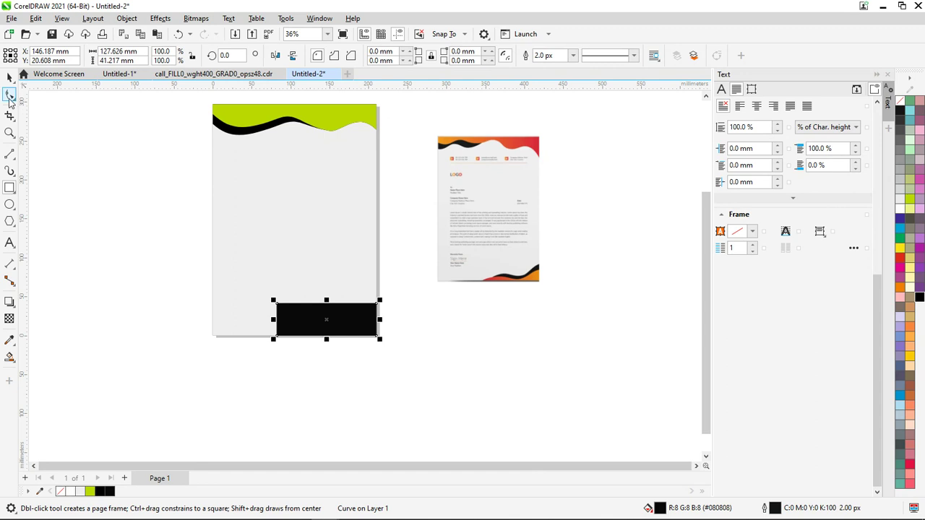
Reshape the black rectangle into a three-node wave, about 155 × 54 mm, rising to the right edge
left_click_drag(277, 304, 352, 316)
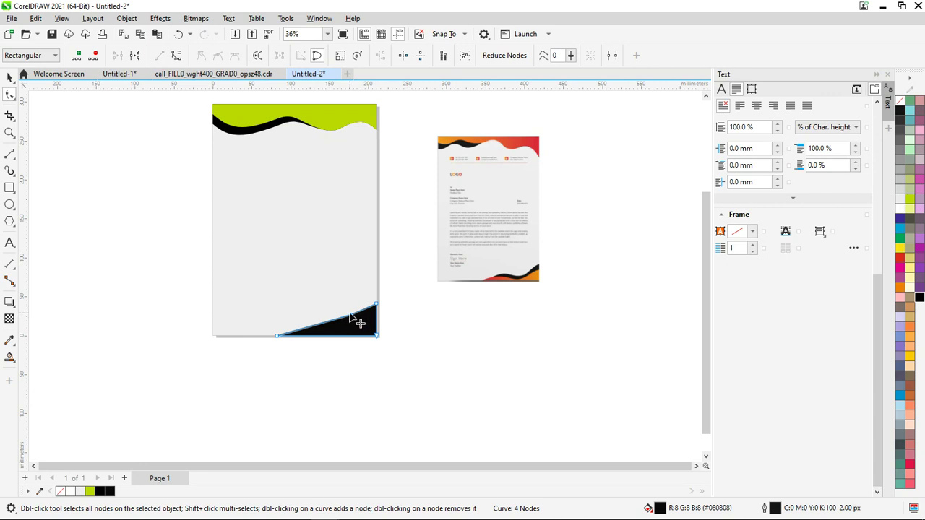
double_click(351, 316)
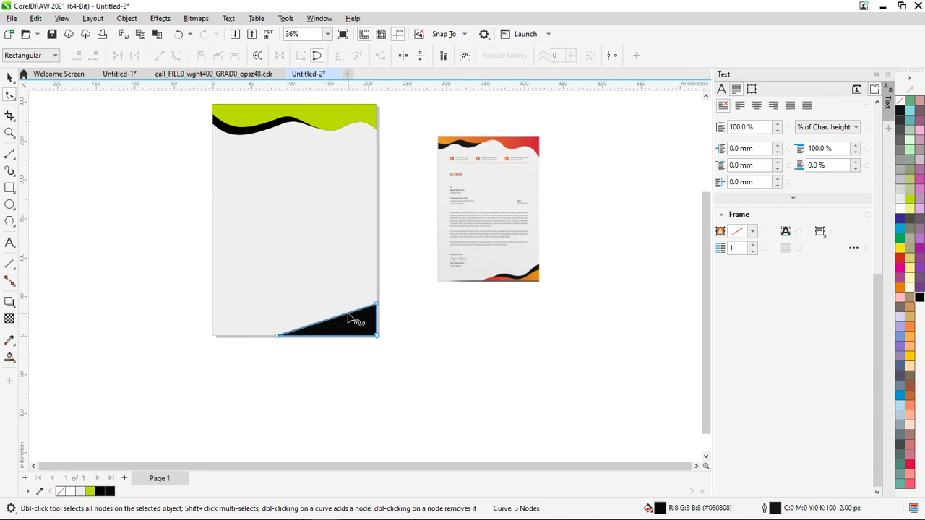
left_click(176, 56)
left_click_drag(347, 315, 300, 296)
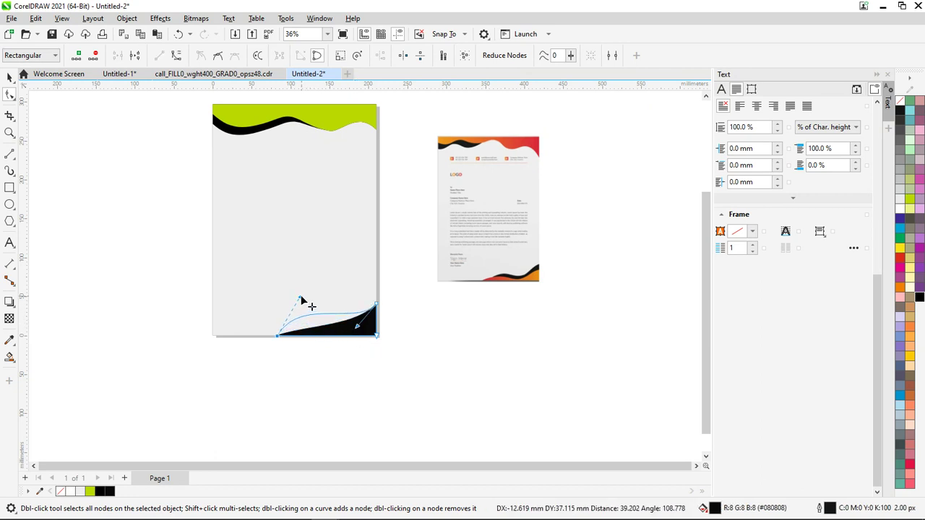
left_click_drag(357, 328, 357, 344)
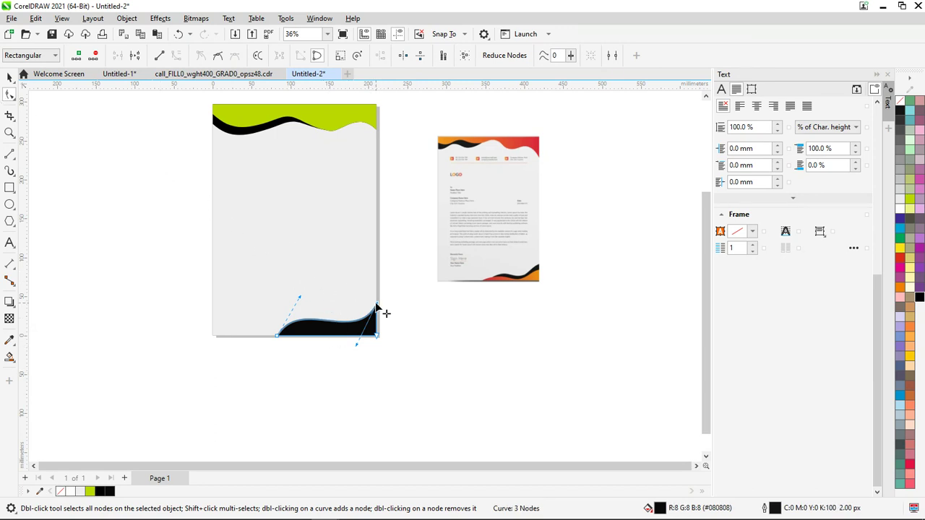
left_click_drag(375, 307, 376, 295)
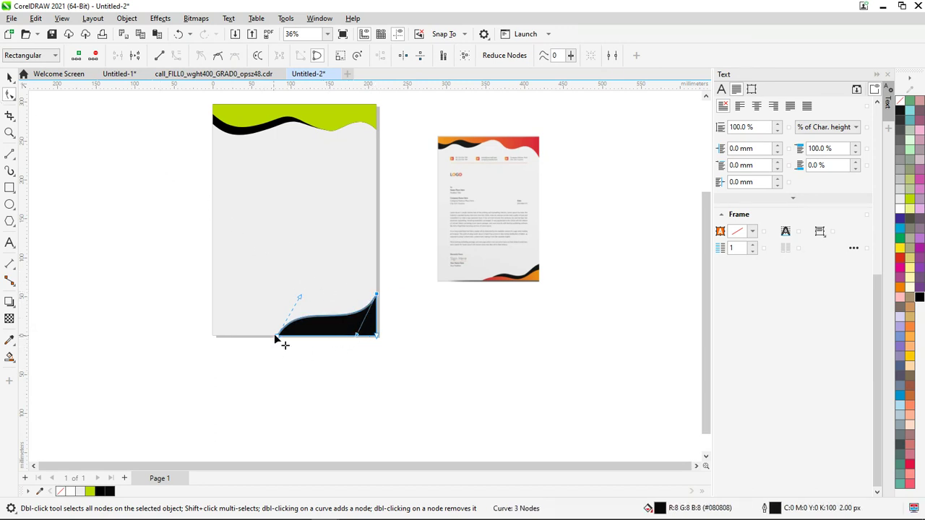
left_click_drag(277, 337, 250, 348)
left_click(10, 77)
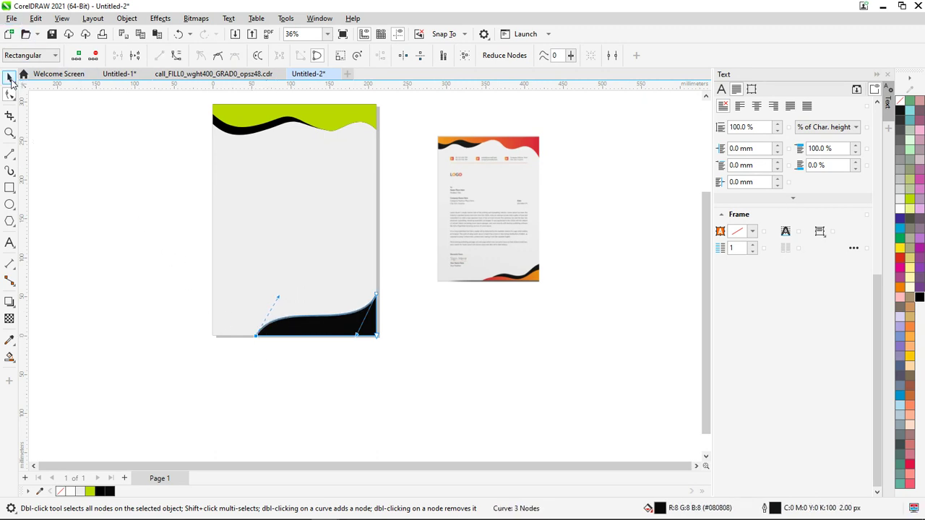
left_click(295, 338)
left_click(313, 328)
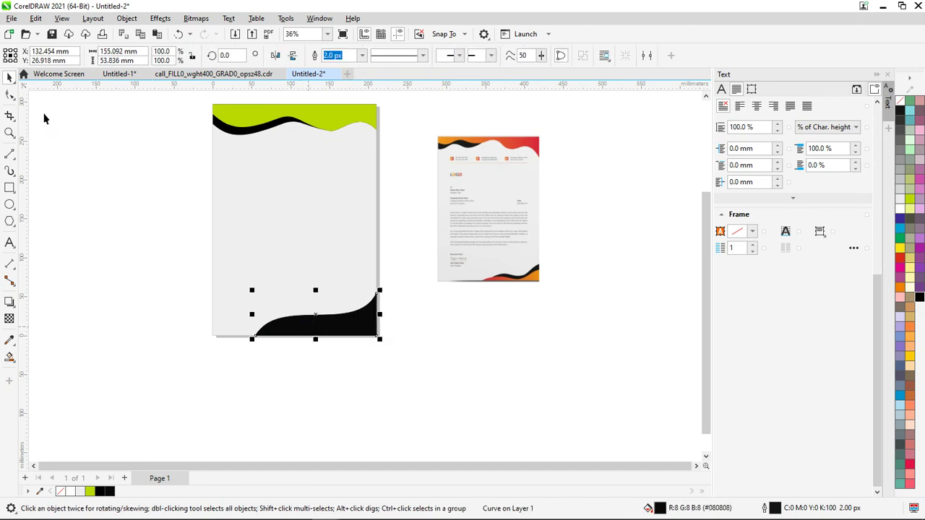
left_click(9, 94)
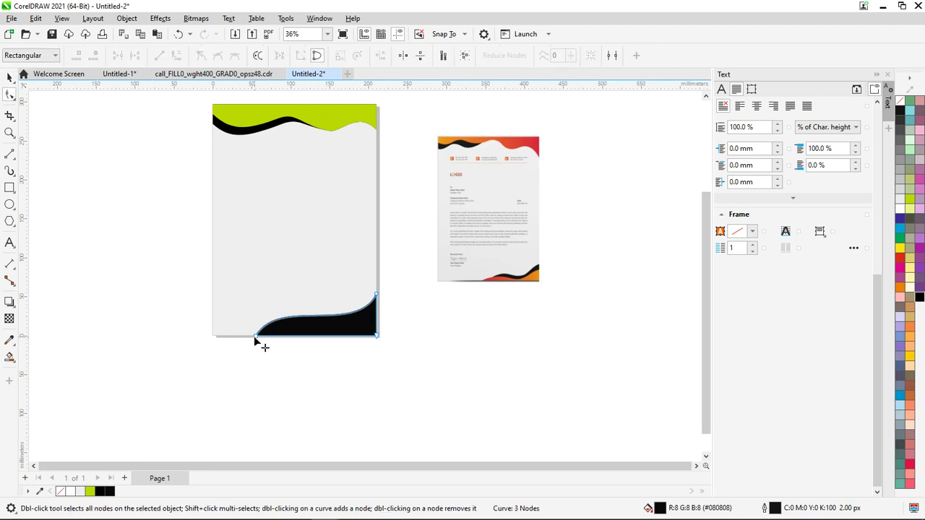
Move the front wave's left end right and fill it lime green over the black wave
left_click_drag(253, 334, 323, 309)
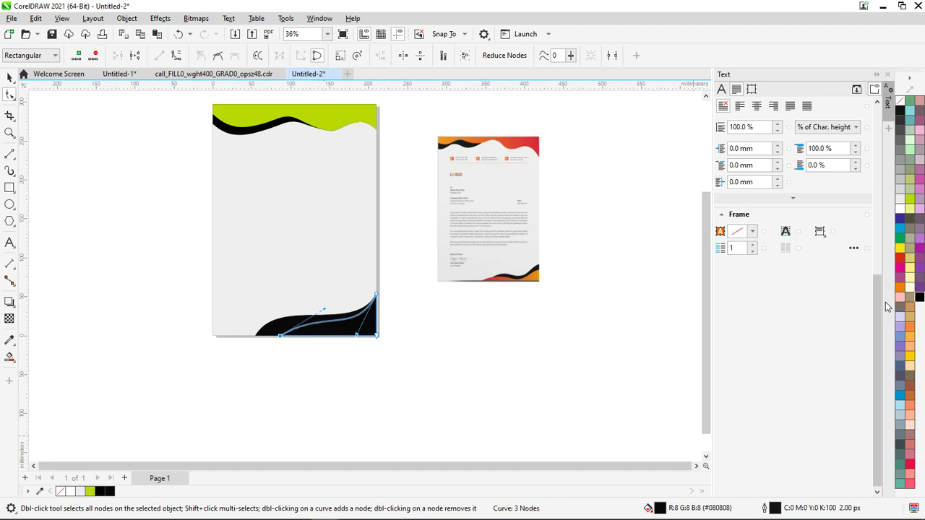
left_click(910, 201)
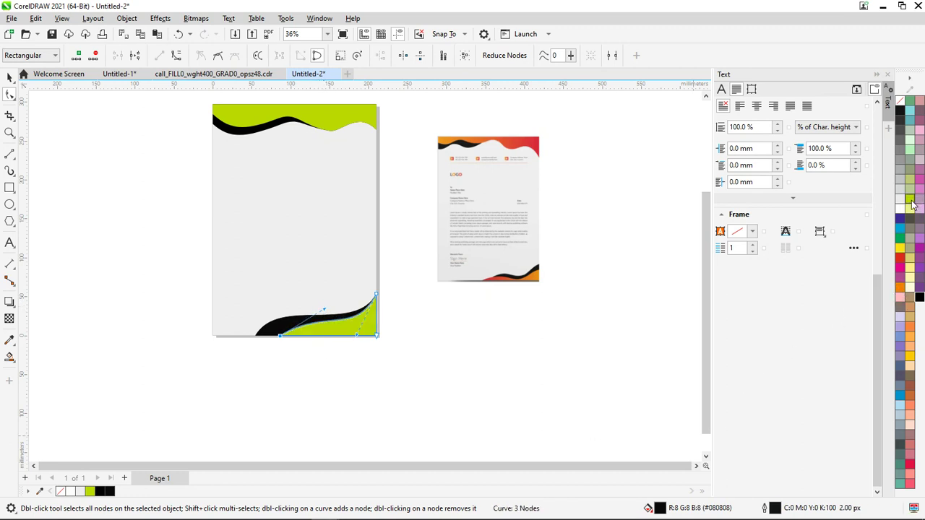
left_click(630, 378)
scroll(313, 243, "up", 1)
scroll(320, 249, "down", 2)
scroll(320, 249, "up", 2)
scroll(320, 250, "down", 1)
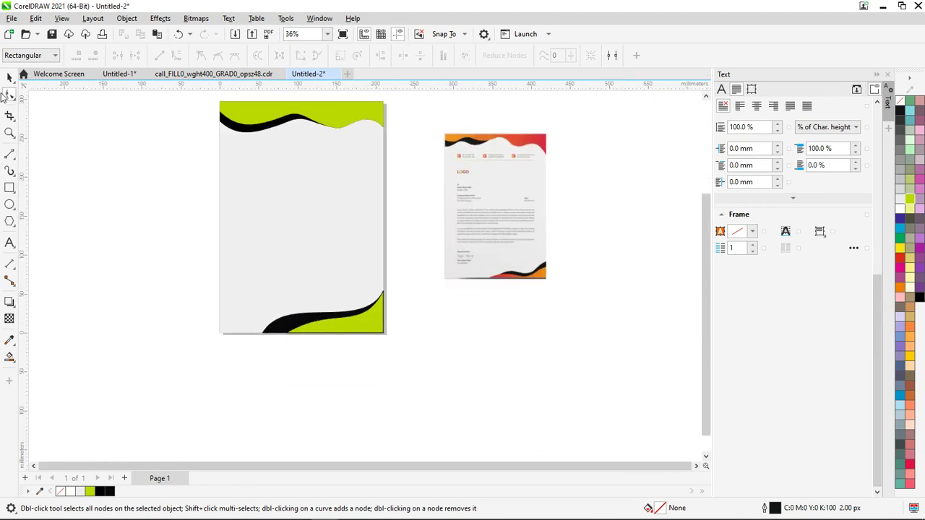
key("space")
left_click_drag(210, 98, 413, 396)
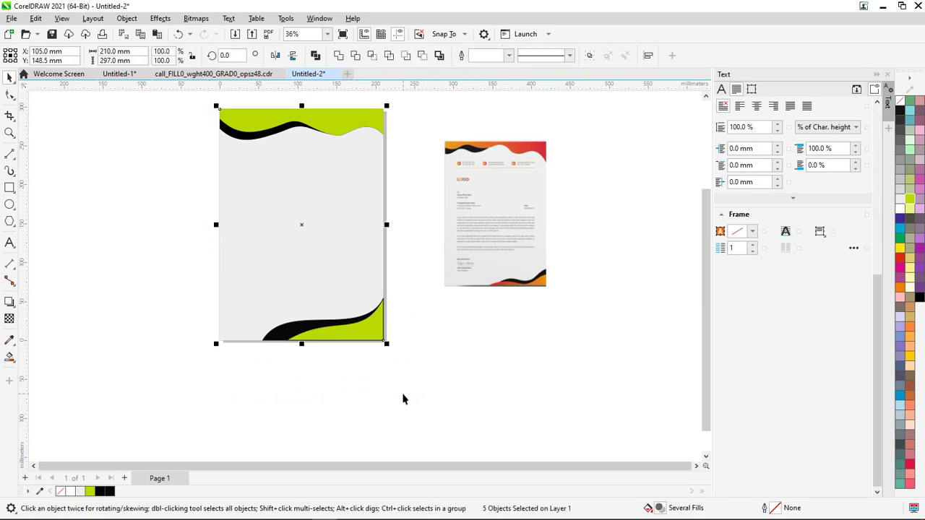
Group the page background and all four wave shapes, and set the group's outline to None
key("ctrl+g")
left_click(400, 379)
scroll(381, 336, "up", 8)
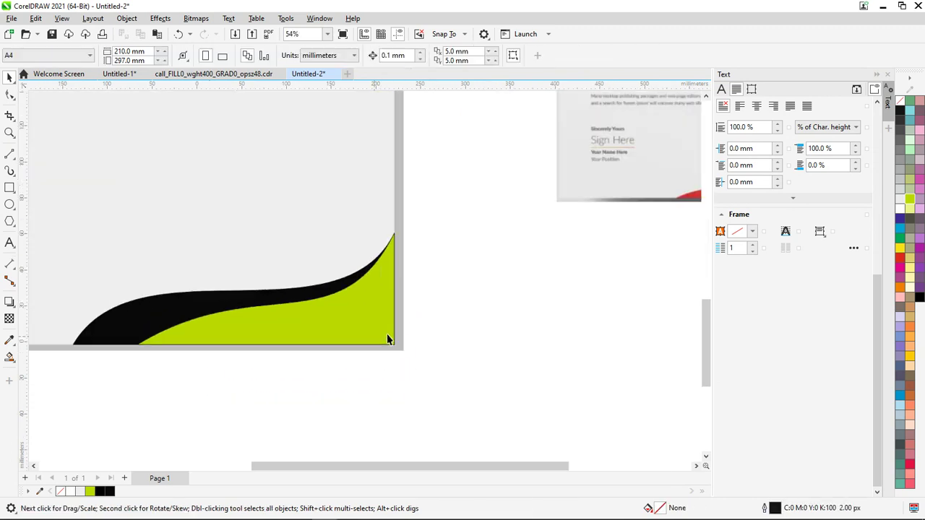
scroll(396, 333, "down", 6)
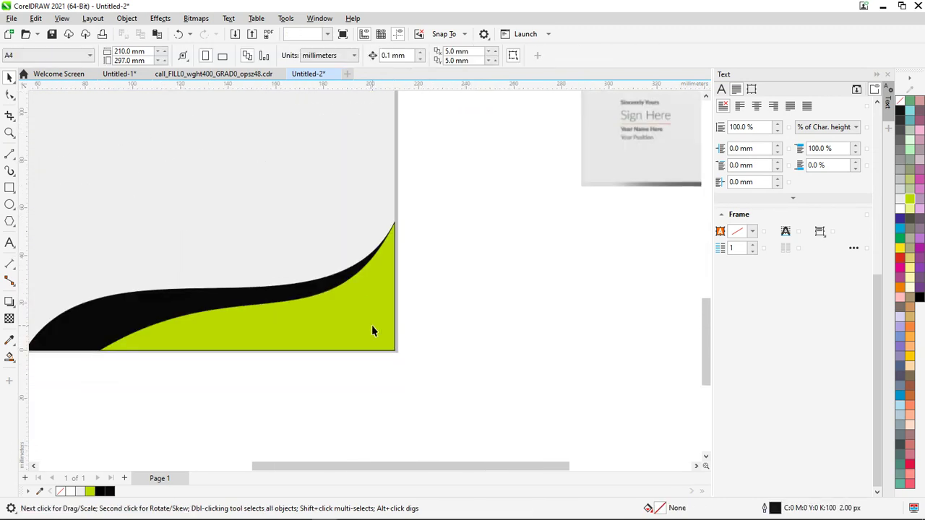
left_click(372, 327)
right_click(903, 110)
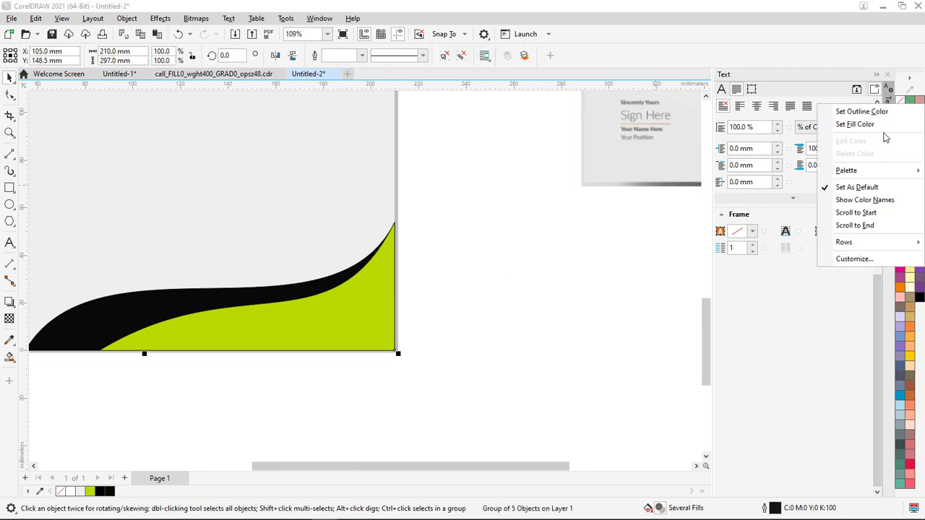
left_click(888, 114)
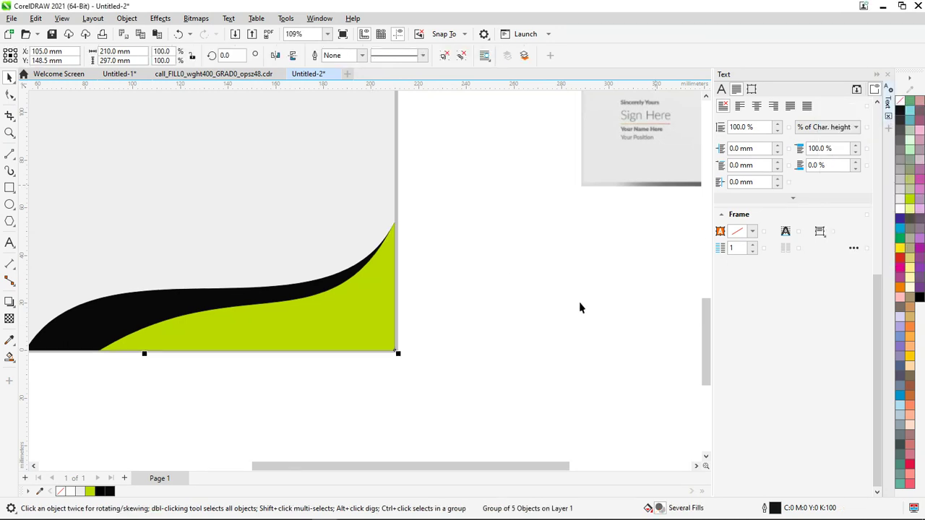
left_click(559, 329)
scroll(559, 332, "down", 4)
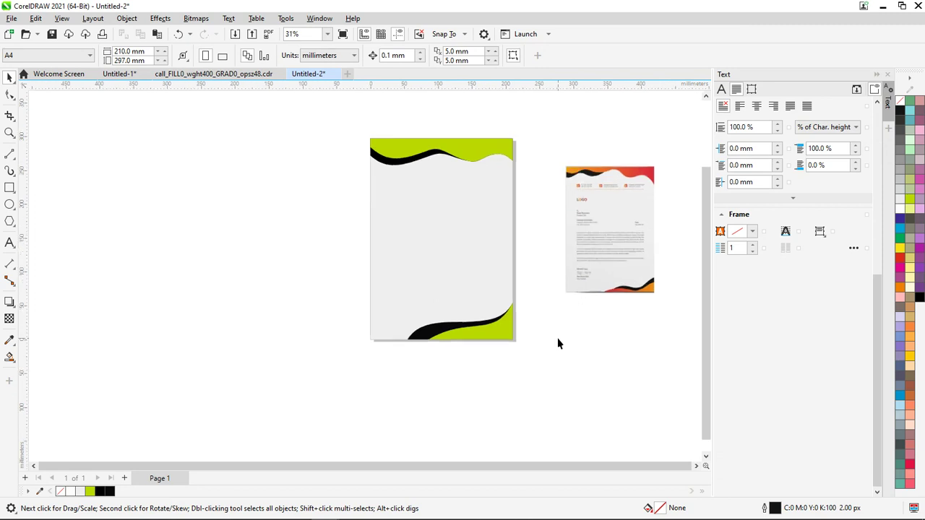
scroll(558, 344, "up", 1)
scroll(567, 120, "up", 2)
scroll(619, 159, "up", 1)
scroll(586, 176, "down", 3)
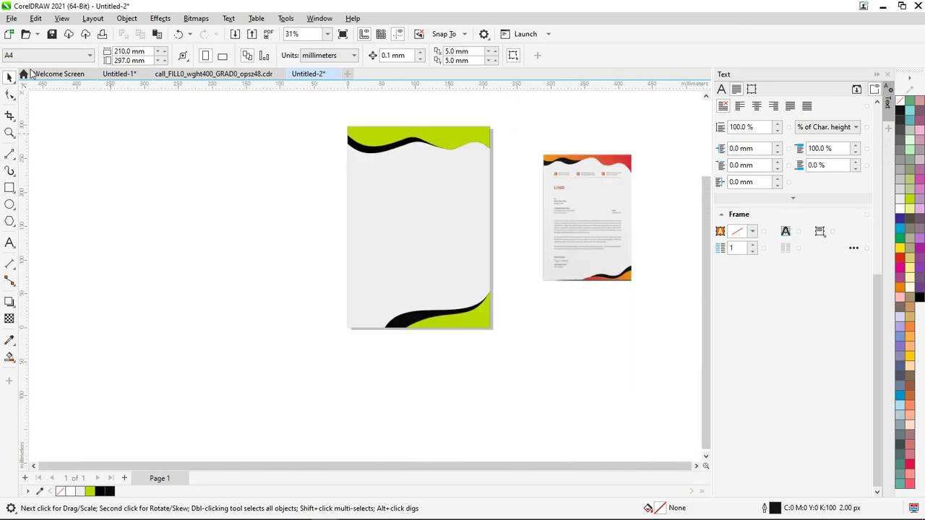
left_click(17, 190)
scroll(340, 175, "up", 3)
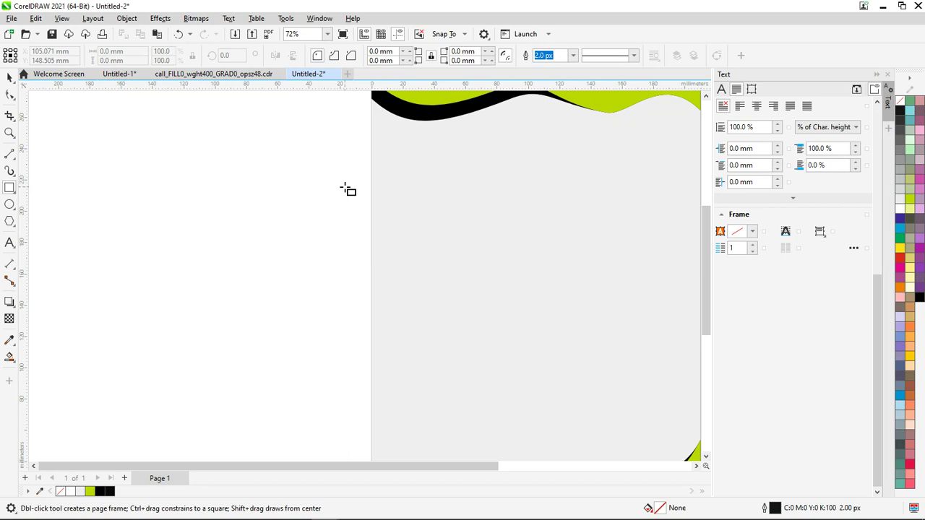
Sketch a trial Pen curve over the letterhead wave, then undo it
scroll(471, 219, "down", 3)
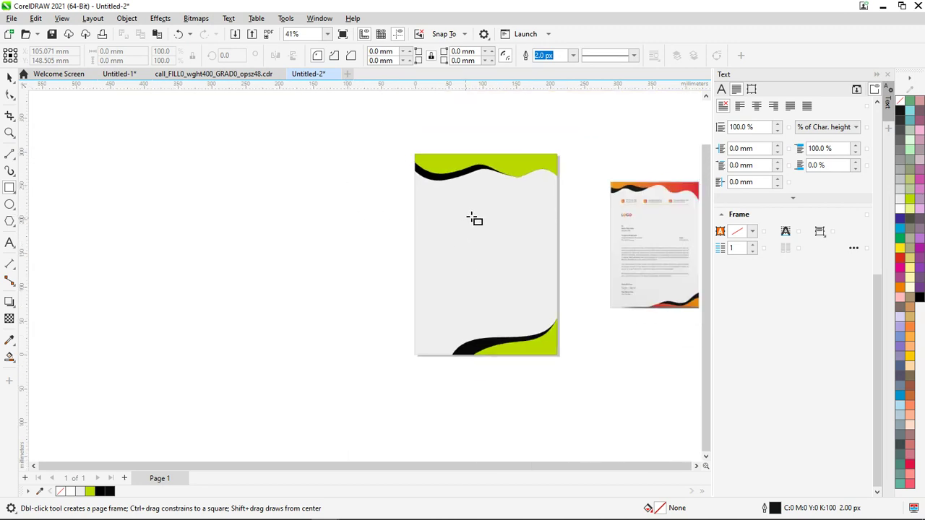
scroll(543, 170, "up", 5)
scroll(527, 191, "up", 1)
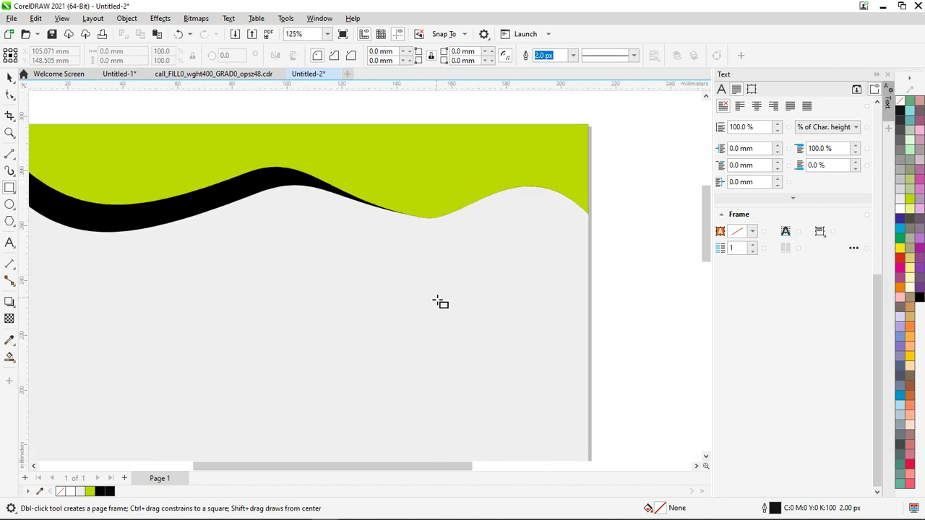
scroll(449, 228, "up", 2)
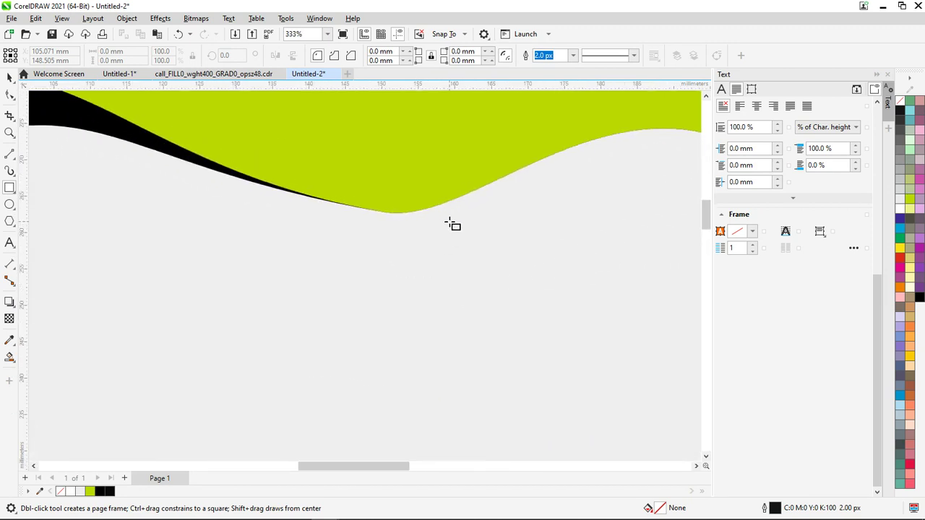
scroll(452, 225, "down", 4)
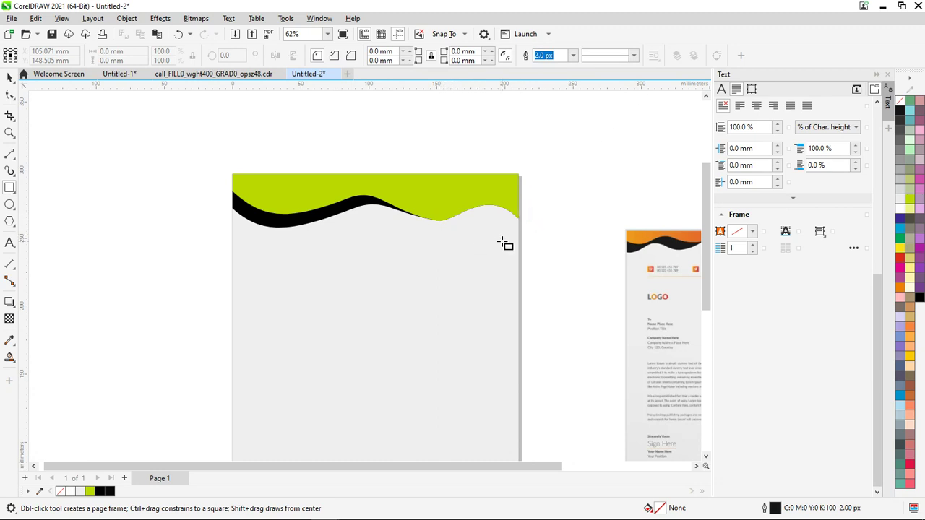
scroll(487, 221, "down", 2)
scroll(473, 234, "up", 3)
scroll(464, 226, "up", 1)
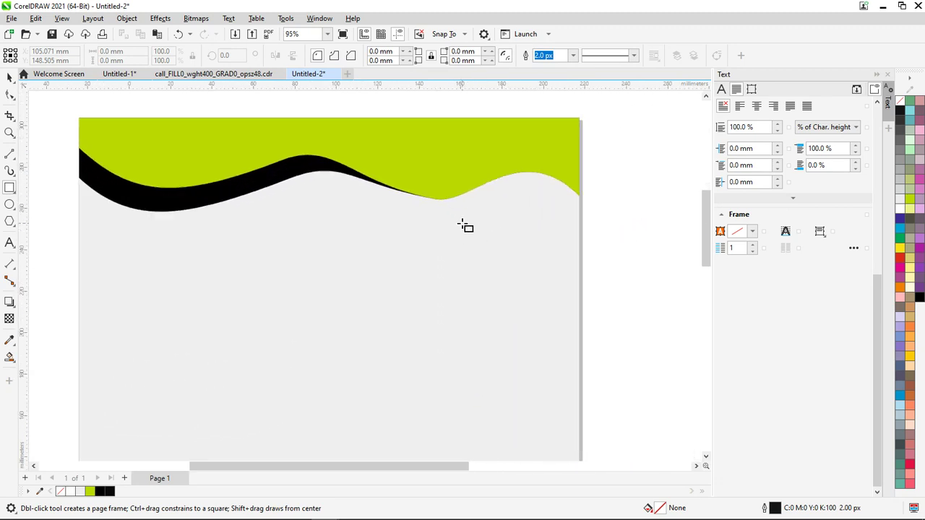
scroll(459, 228, "down", 3)
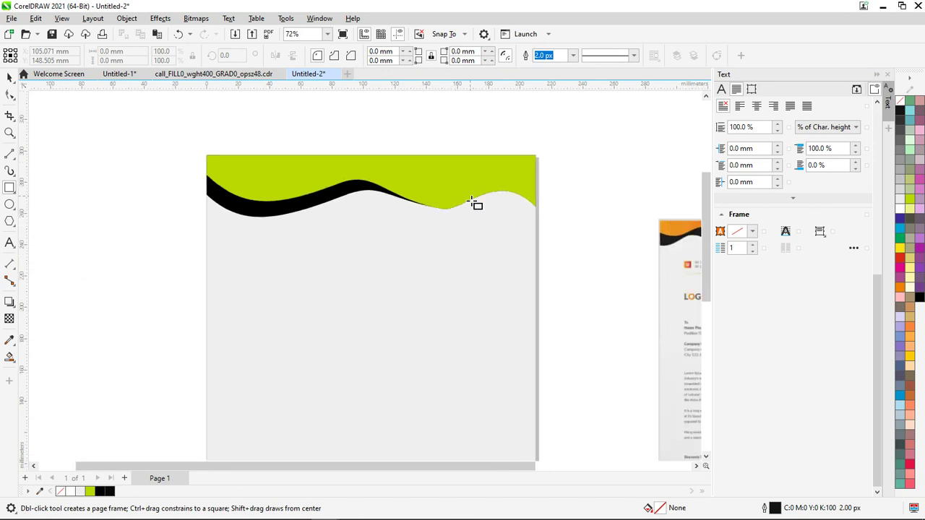
scroll(472, 199, "down", 2)
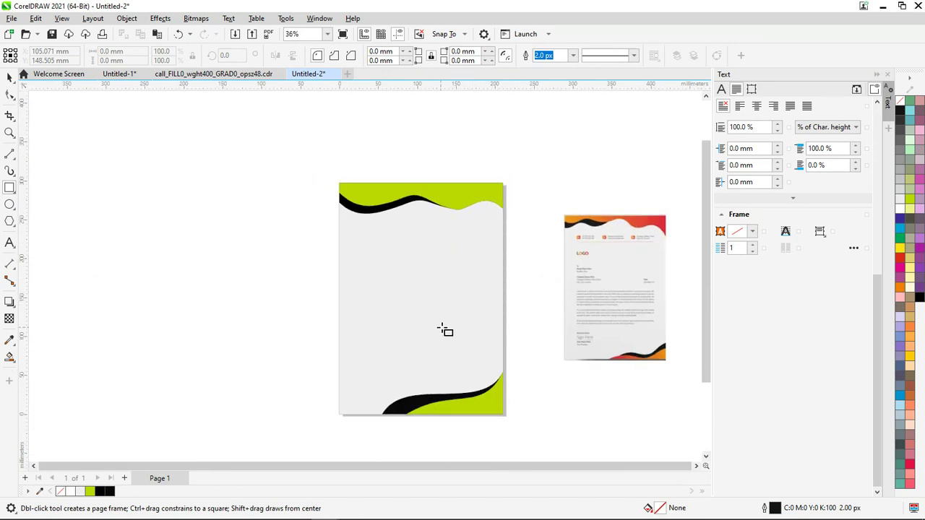
left_click(9, 163)
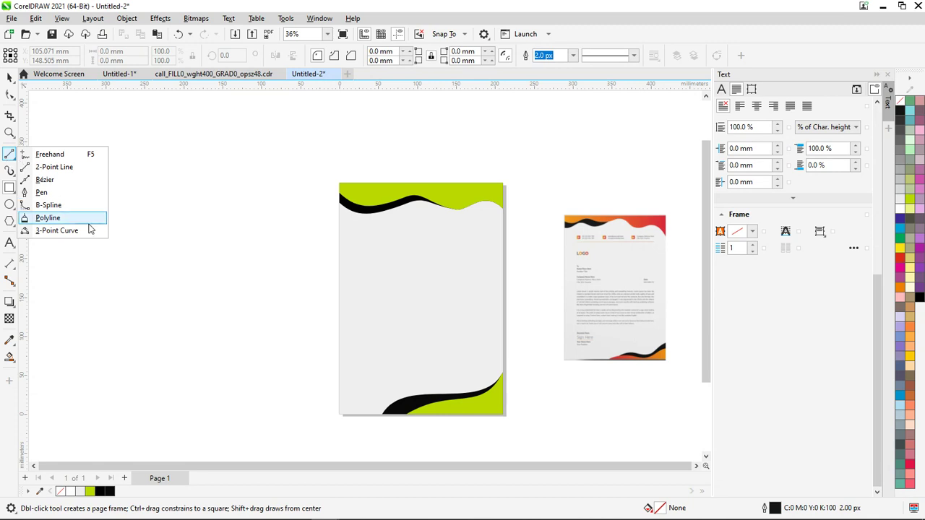
left_click(68, 196)
scroll(366, 299, "up", 1)
scroll(390, 310, "down", 1)
left_click(367, 382)
left_click_drag(450, 316, 487, 368)
left_click(516, 303)
left_click(522, 364)
key("ctrl+z")
key("ctrl+z")
key("ctrl+z")
Trace the letterhead's top wave as a closed Pen curve
scroll(657, 271, "up", 1)
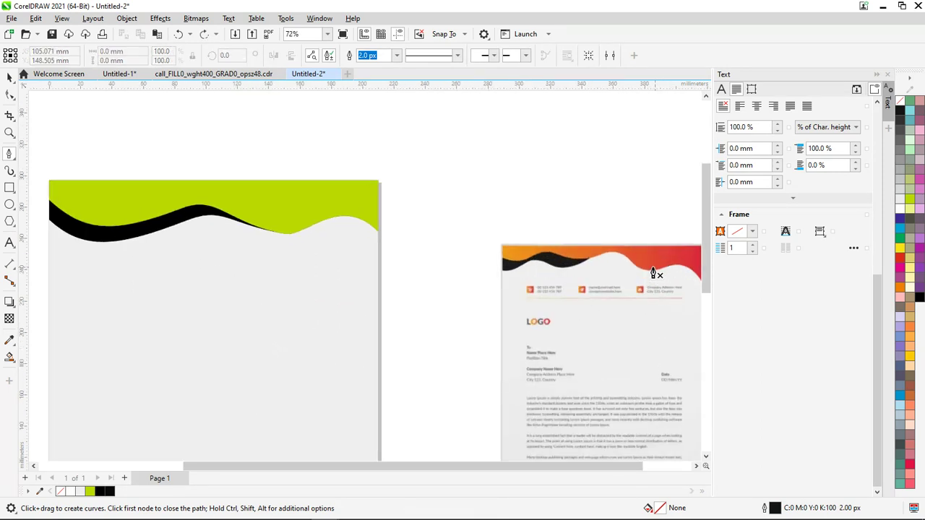
scroll(591, 289, "up", 2)
scroll(596, 405, "down", 1)
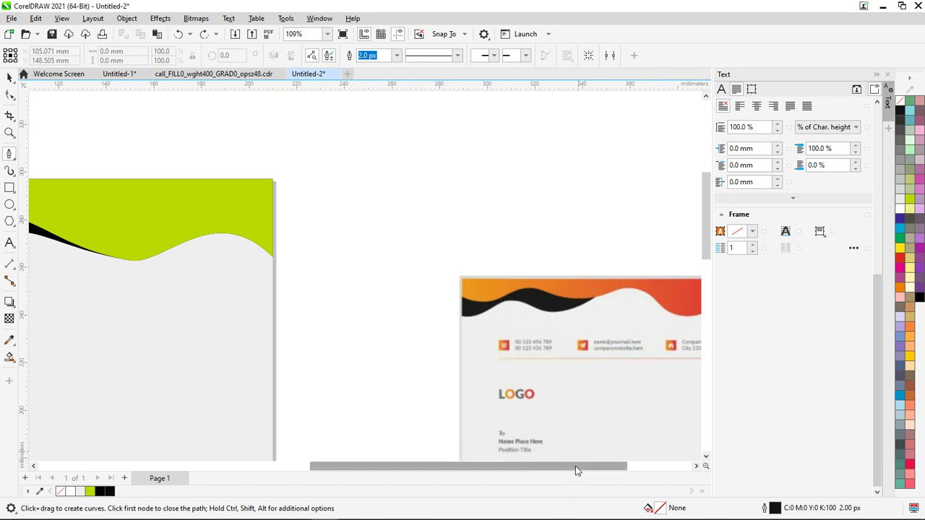
left_click_drag(576, 468, 629, 467)
scroll(459, 327, "up", 1)
left_click(336, 315)
left_click_drag(381, 304, 402, 283)
left_click_drag(440, 310, 516, 271)
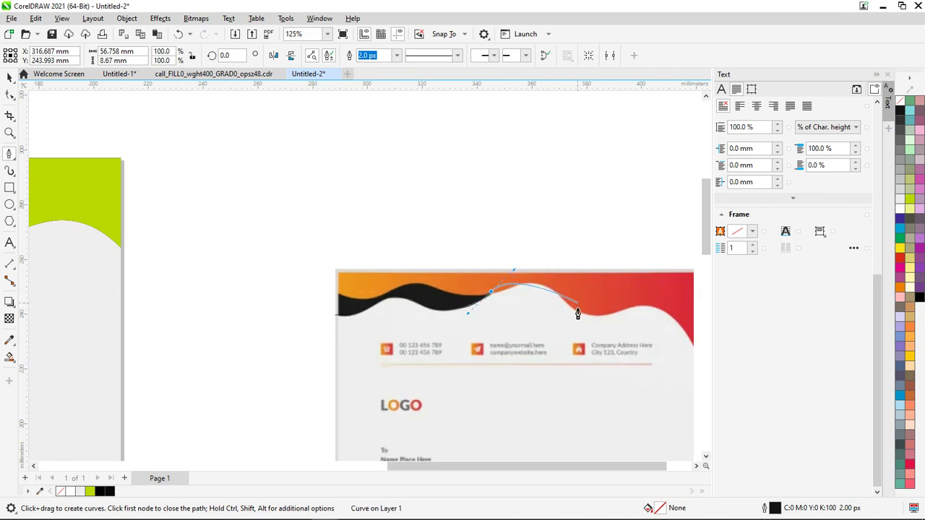
left_click_drag(578, 316, 649, 308)
left_click_drag(697, 347, 620, 402)
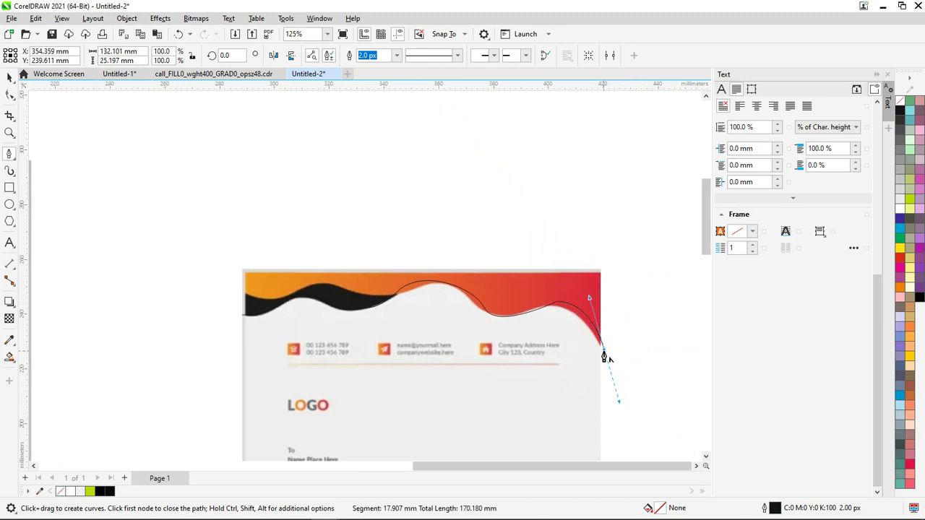
left_click(600, 271)
left_click(245, 275)
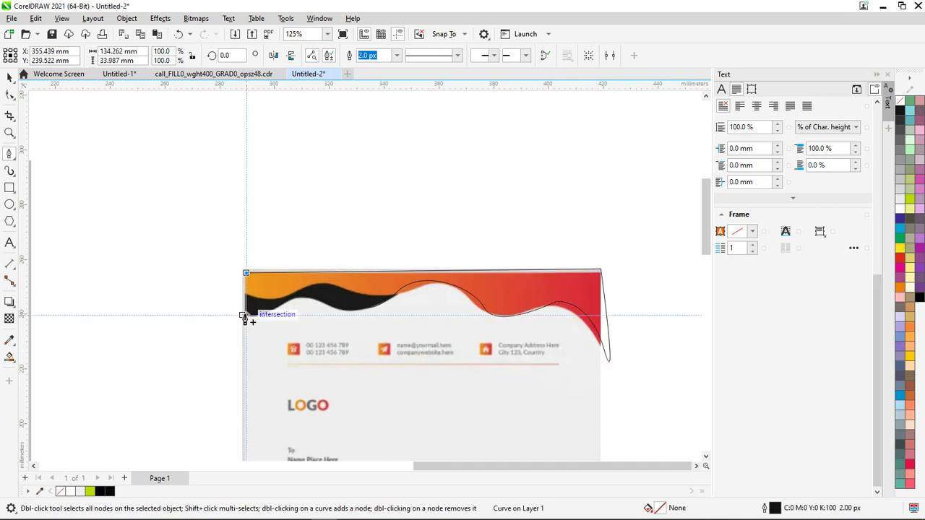
scroll(279, 324, "down", 3)
scroll(287, 329, "up", 2)
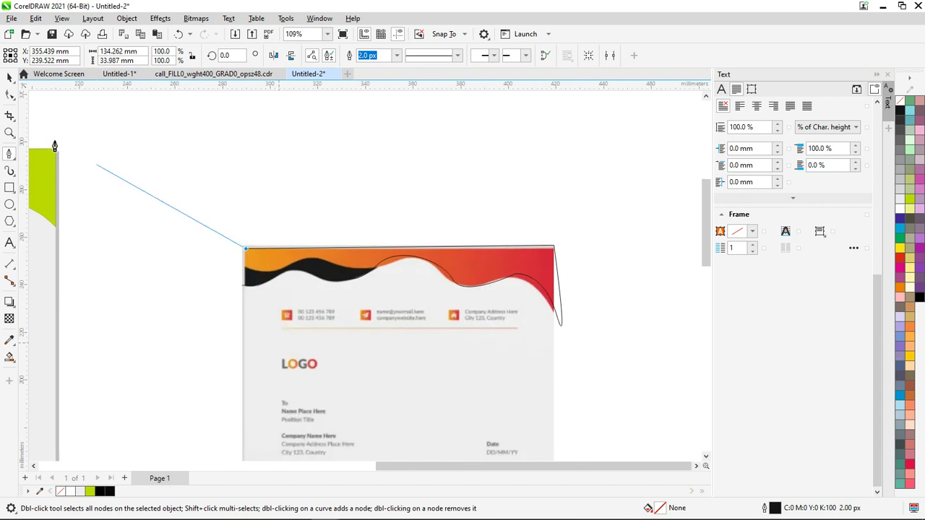
left_click(10, 78)
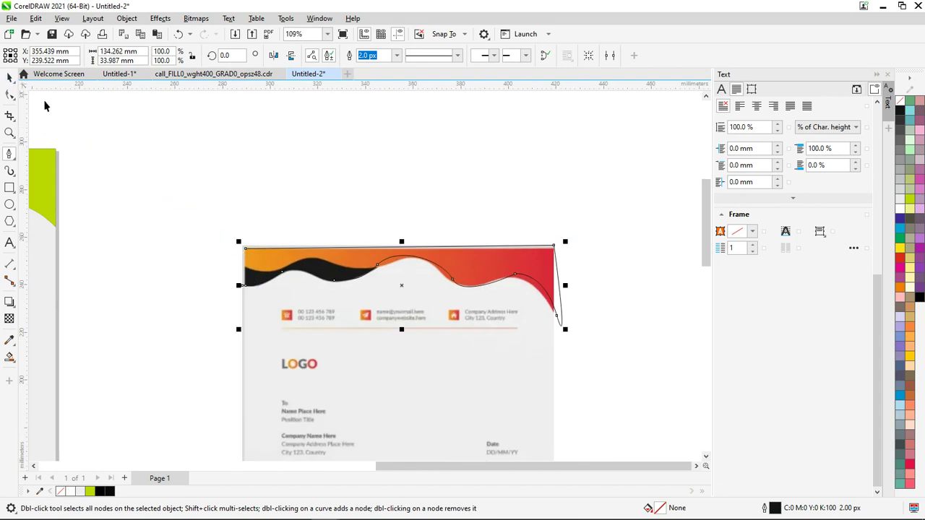
Delete the reference letterhead image and fit the whole page in view
left_click(457, 326)
scroll(463, 323, "down", 1)
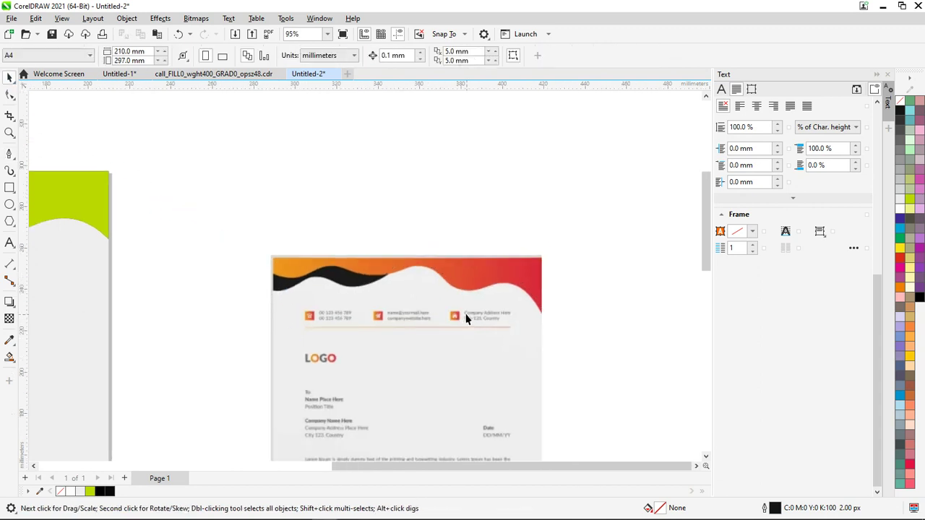
left_click(377, 318)
key("Delete")
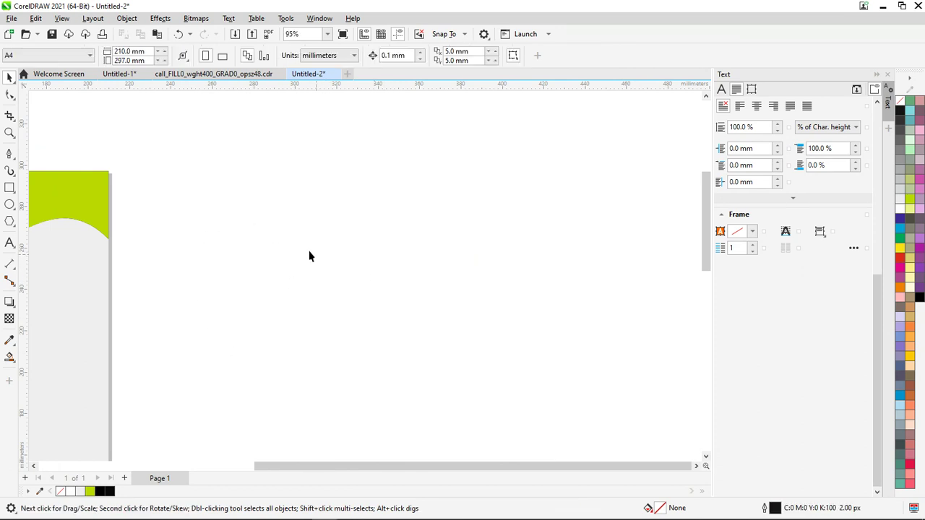
key("shift+F4")
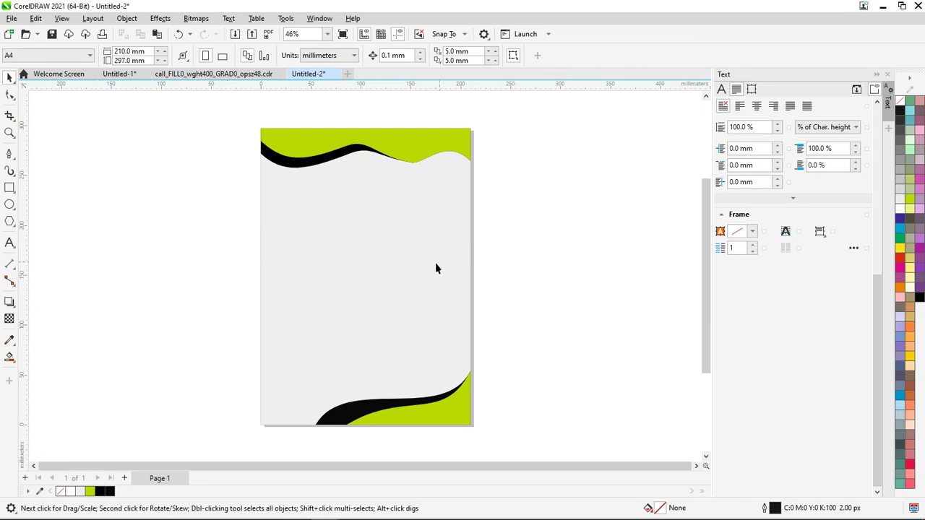
Pan and zoom the view to the black wave at the page's top-left
scroll(397, 245, "up", 1)
scroll(434, 213, "down", 1)
scroll(438, 212, "up", 1)
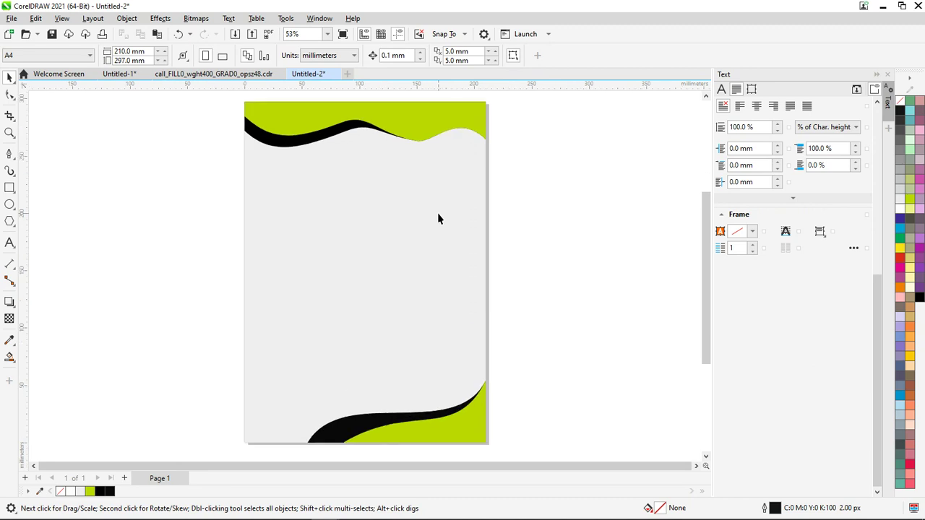
left_click(10, 190)
left_click(9, 204)
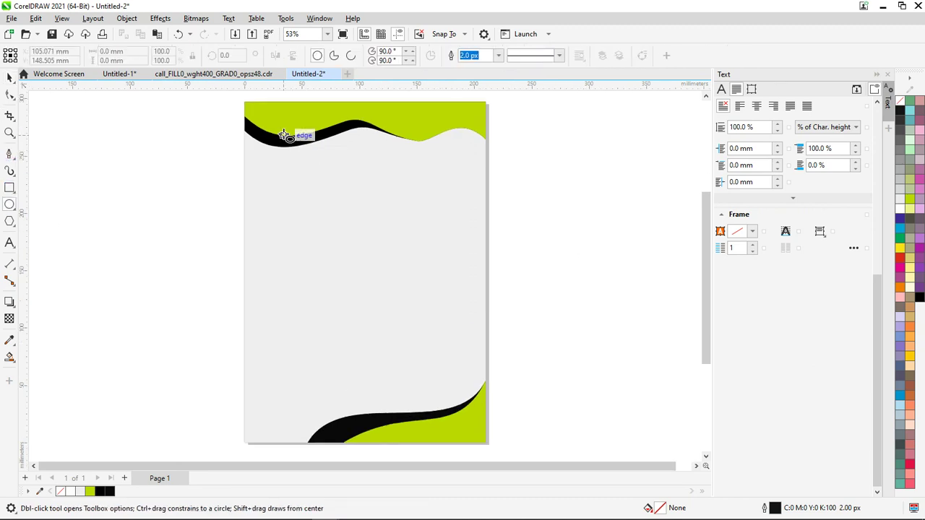
scroll(287, 136, "up", 3)
scroll(347, 160, "up", 5)
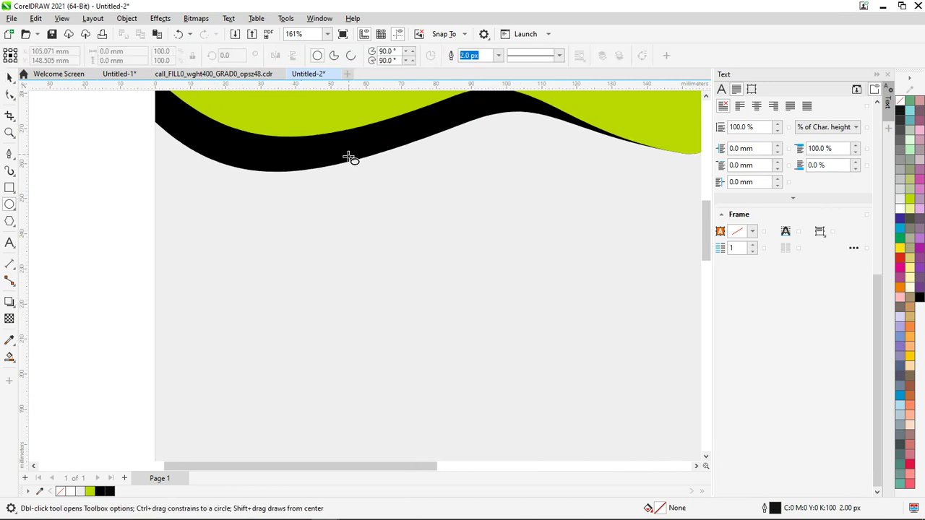
scroll(355, 153, "up", 1)
key("space")
scroll(354, 162, "down", 2)
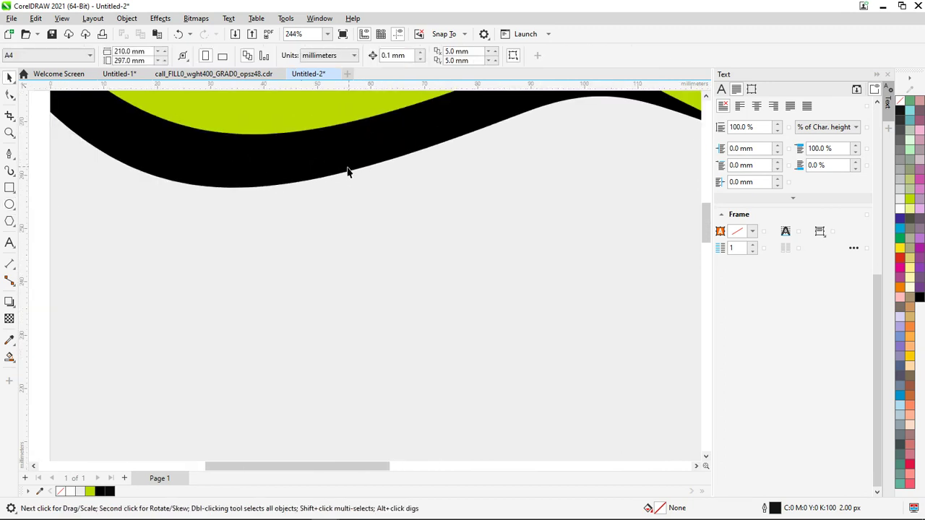
left_click_drag(316, 166, 458, 274)
key("h")
key("space")
key("space")
left_click_drag(397, 256, 352, 272)
key("space")
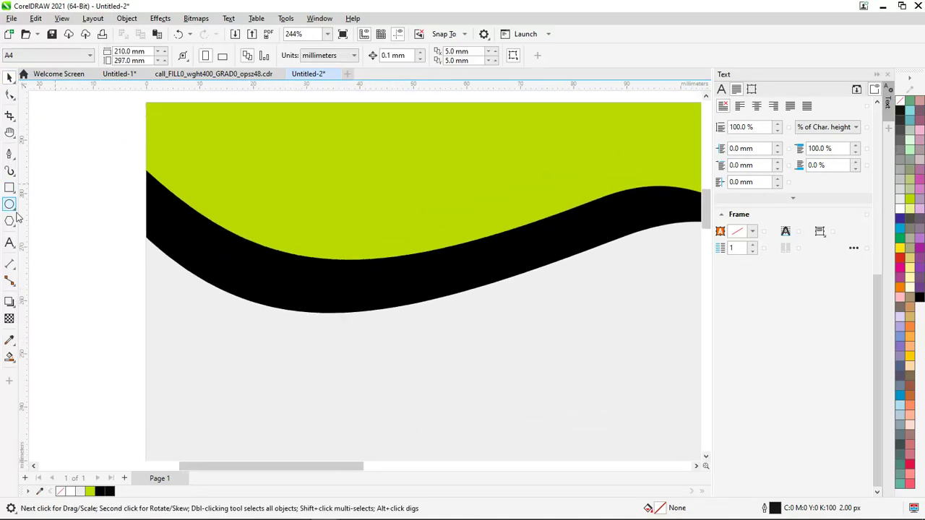
Draw a large circle and position it on the black wave
left_click(9, 204)
left_click_drag(242, 168, 343, 301)
key("space")
left_click_drag(242, 200, 339, 274)
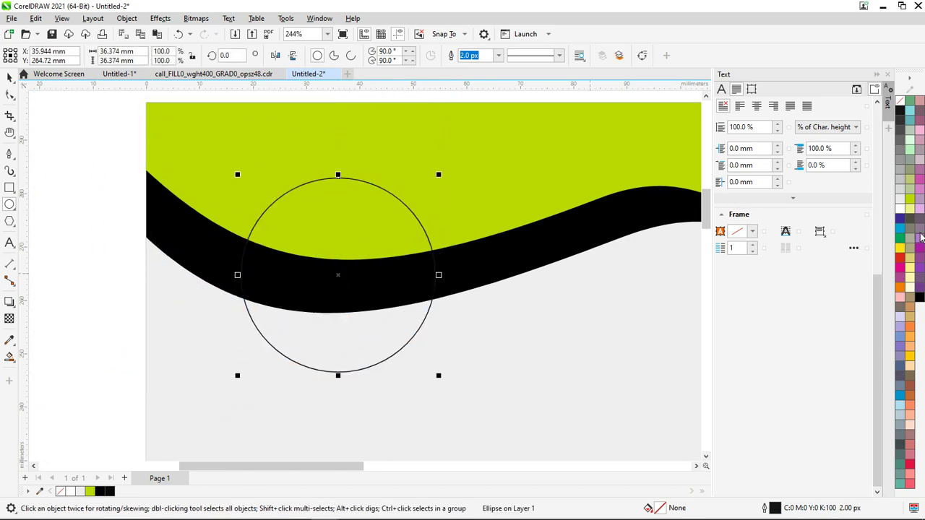
Fill the circle black with no outline, then deselect it
left_click(910, 291)
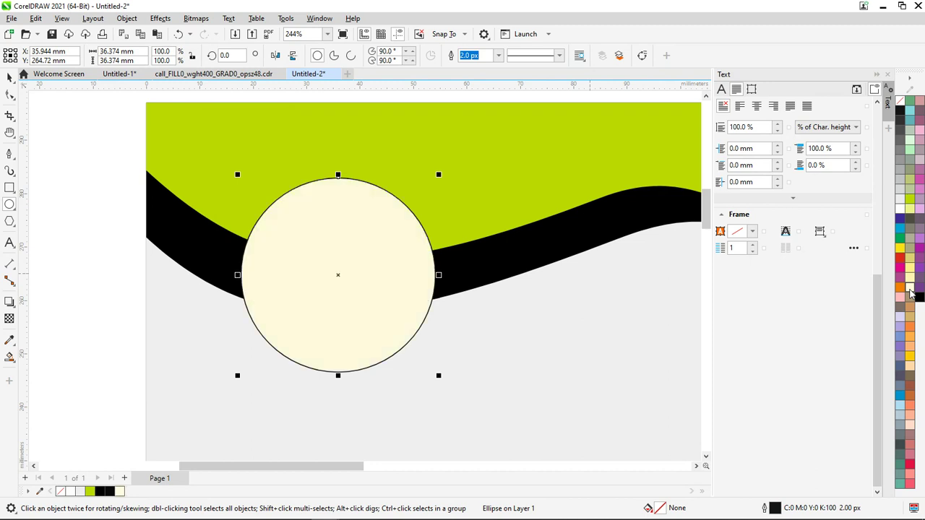
right_click(902, 101)
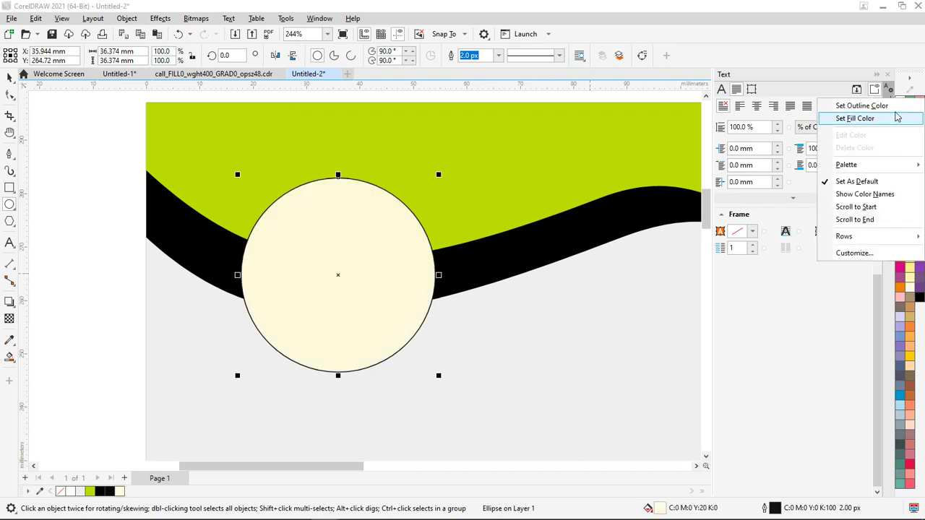
left_click(891, 106)
scroll(427, 202, "down", 4)
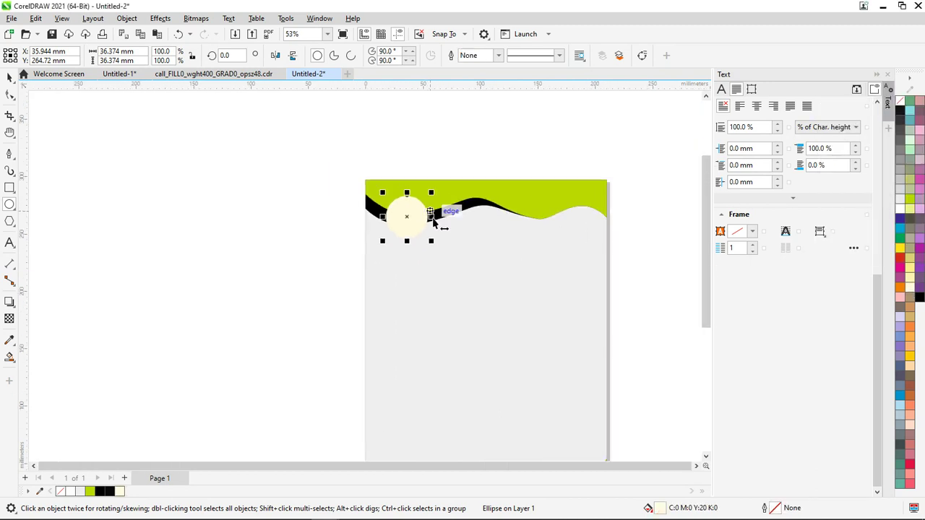
scroll(434, 223, "down", 1)
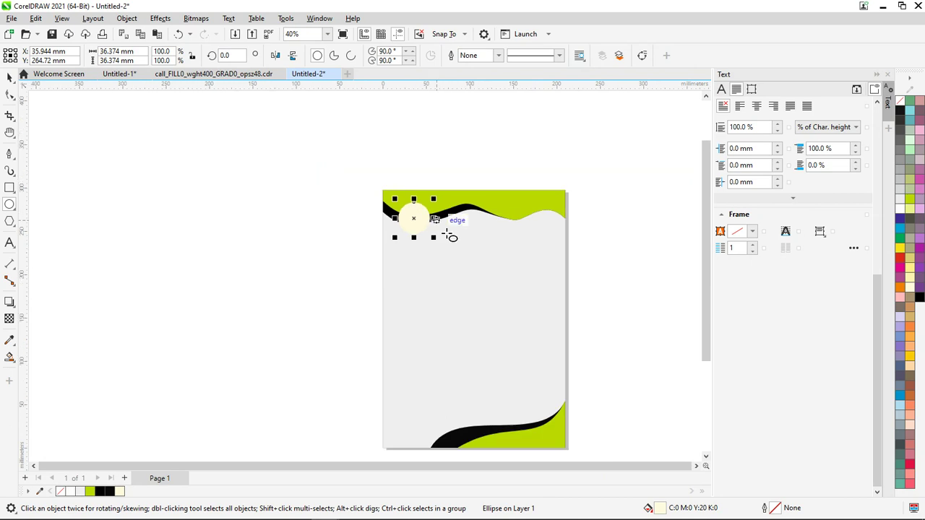
left_click(902, 111)
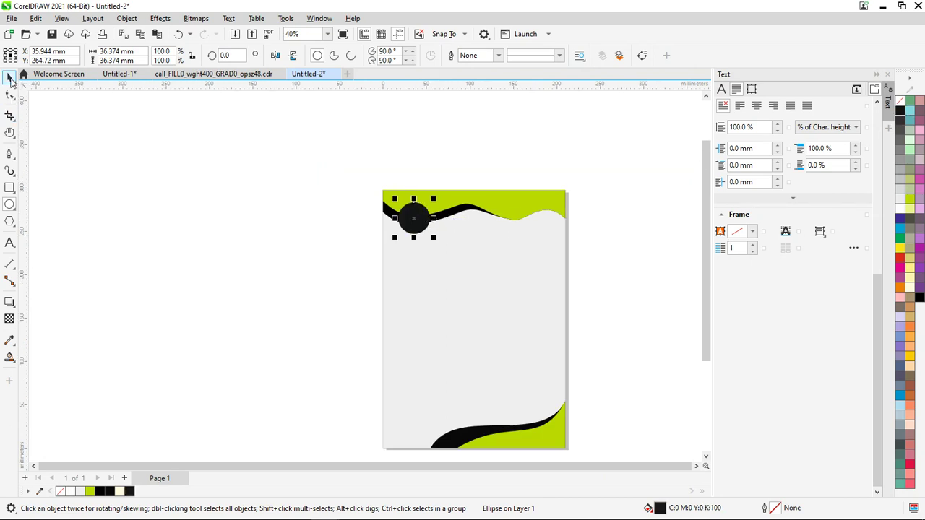
left_click(180, 229)
scroll(418, 271, "down", 2)
scroll(461, 351, "up", 3)
scroll(505, 354, "down", 1)
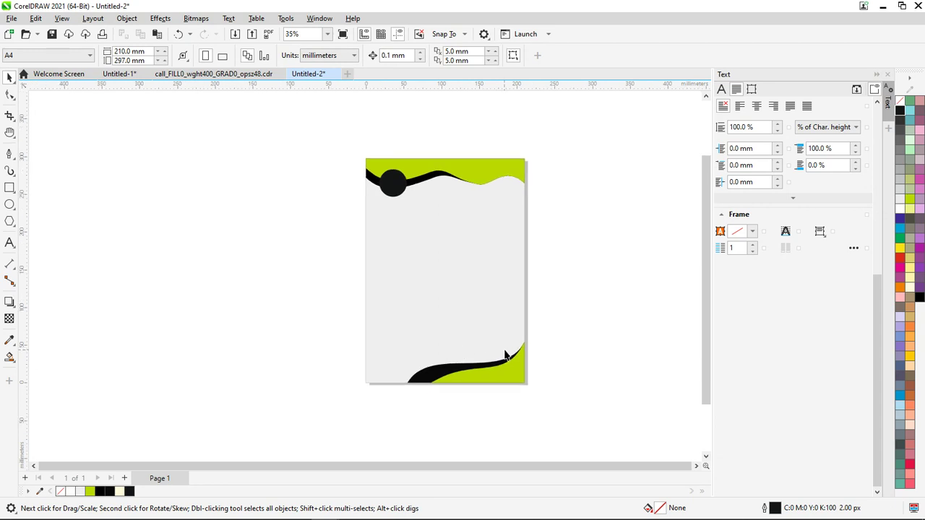
scroll(505, 354, "up", 3)
scroll(517, 325, "down", 3)
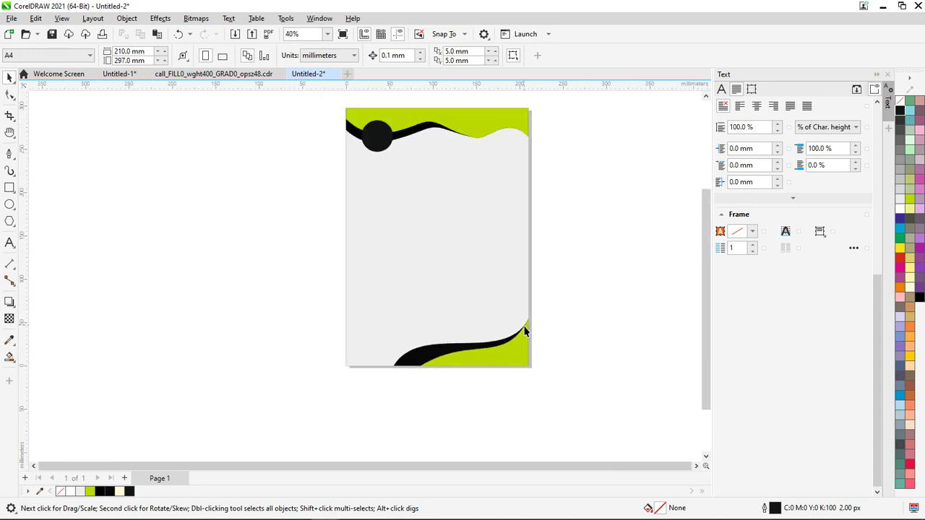
scroll(571, 166, "up", 4)
scroll(530, 182, "down", 1)
left_click_drag(706, 239, 706, 194)
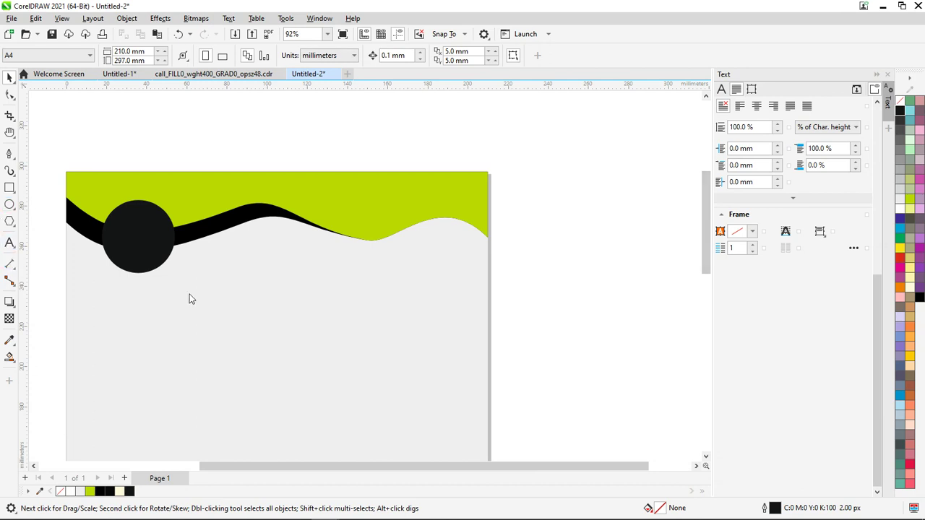
Draw a horizontal 2-Point line below the wave header
left_click(10, 264)
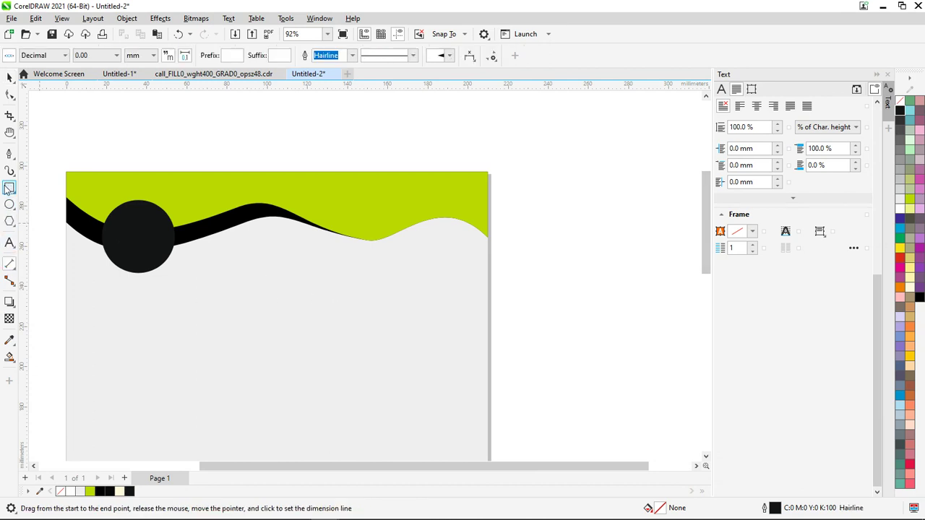
left_click(10, 160)
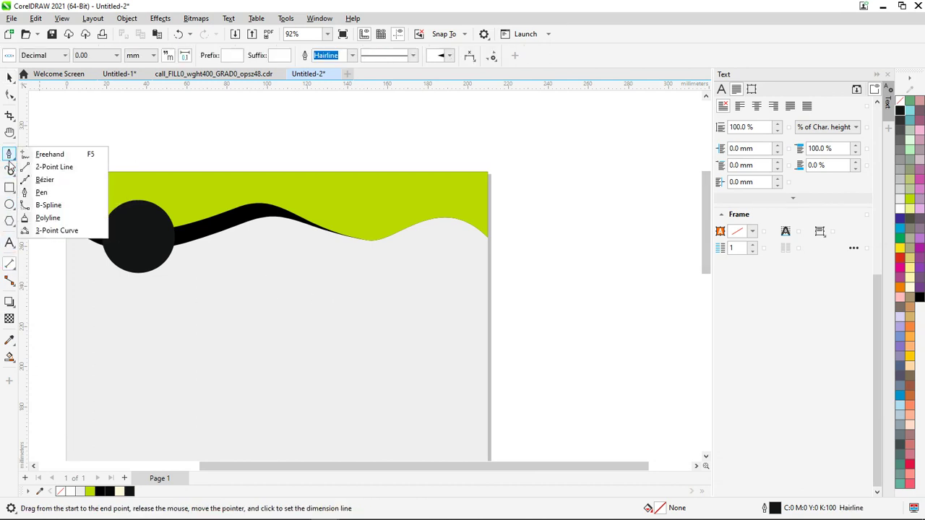
left_click(62, 167)
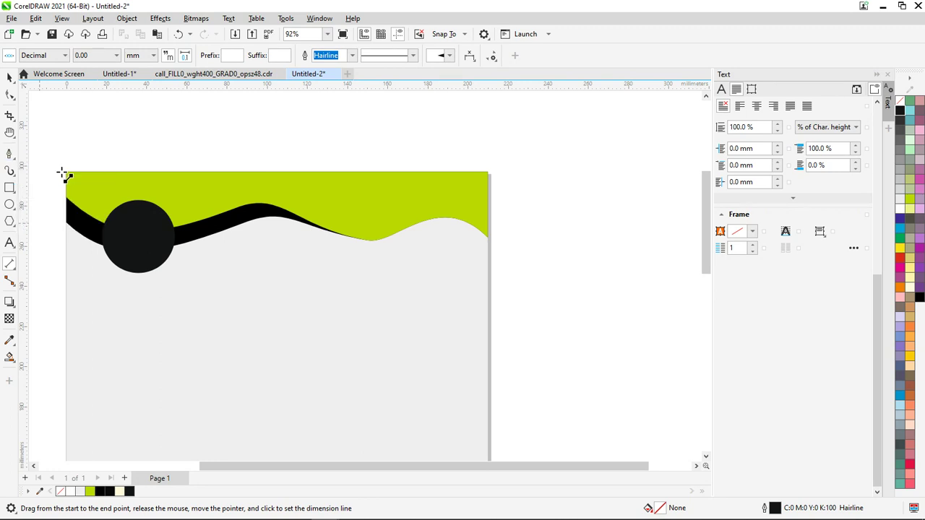
scroll(426, 302, "up", 3)
left_click_drag(460, 304, 238, 302)
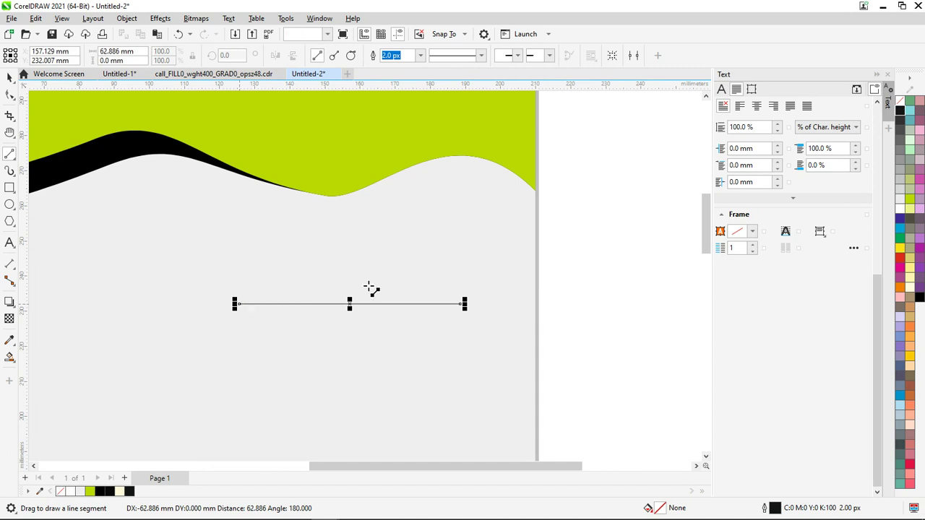
Give the line a fine dotted line style
scroll(453, 121, "up", 1)
left_click(477, 55)
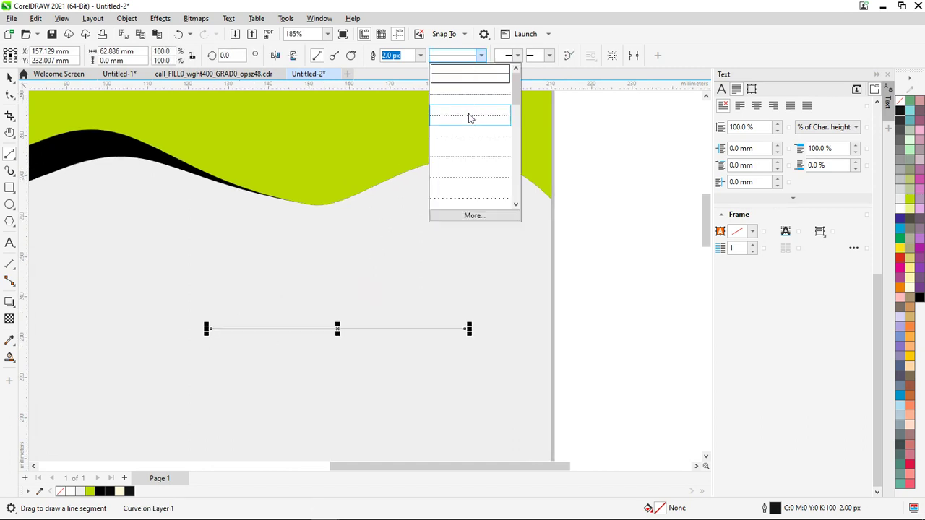
left_click(471, 186)
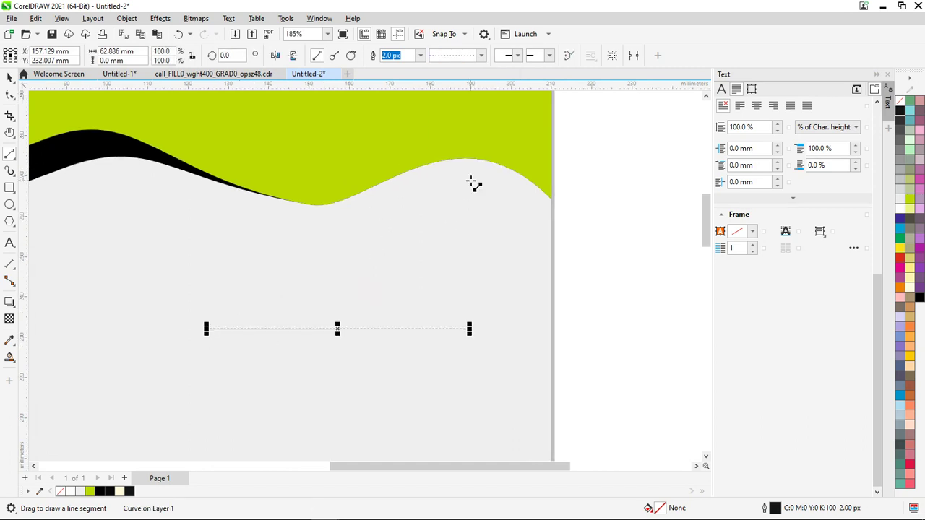
scroll(391, 369, "up", 4)
scroll(405, 348, "down", 1)
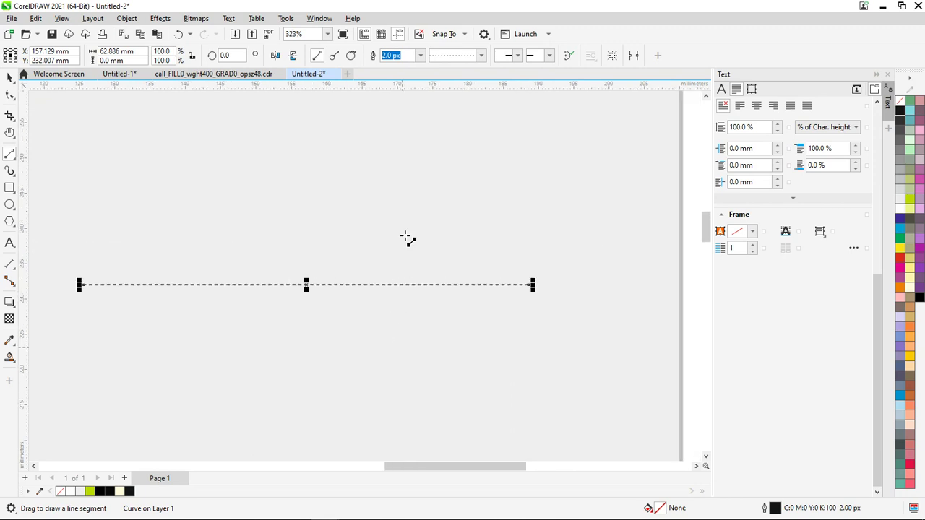
left_click(480, 55)
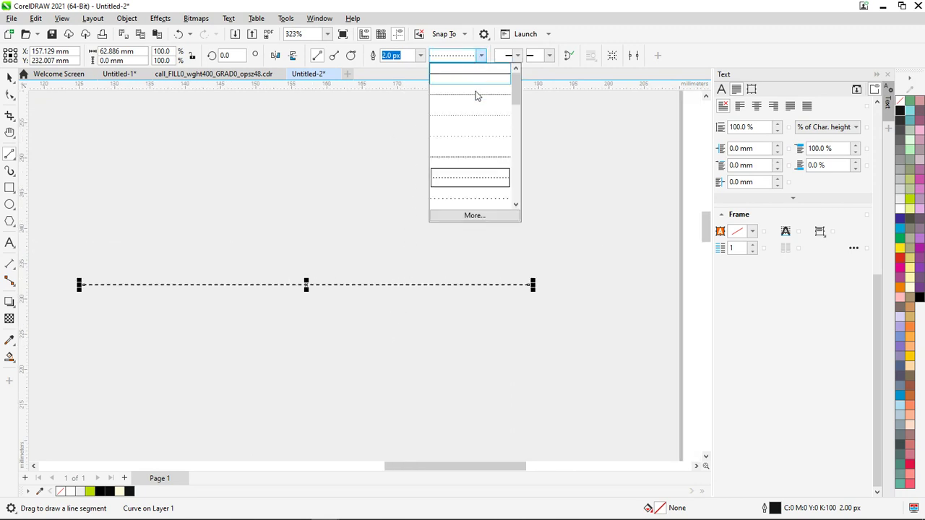
left_click(478, 206)
scroll(262, 260, "down", 2)
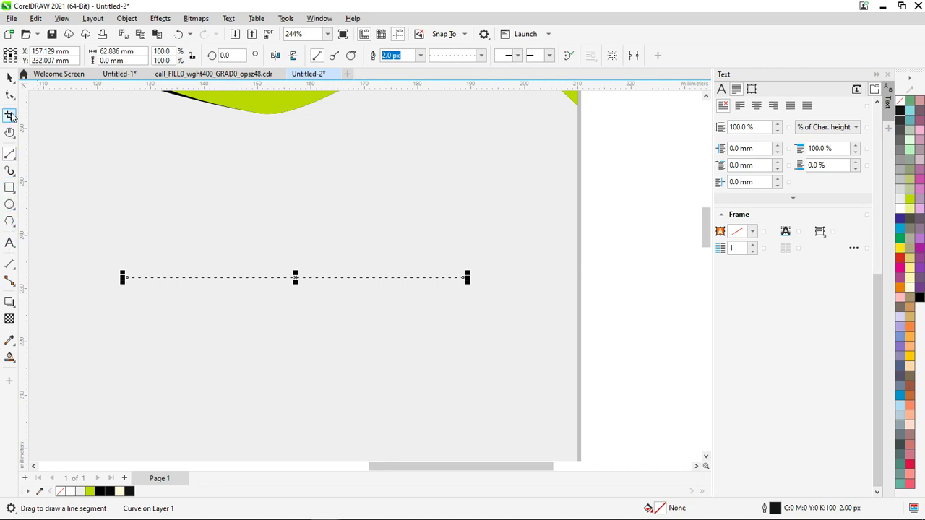
left_click(9, 79)
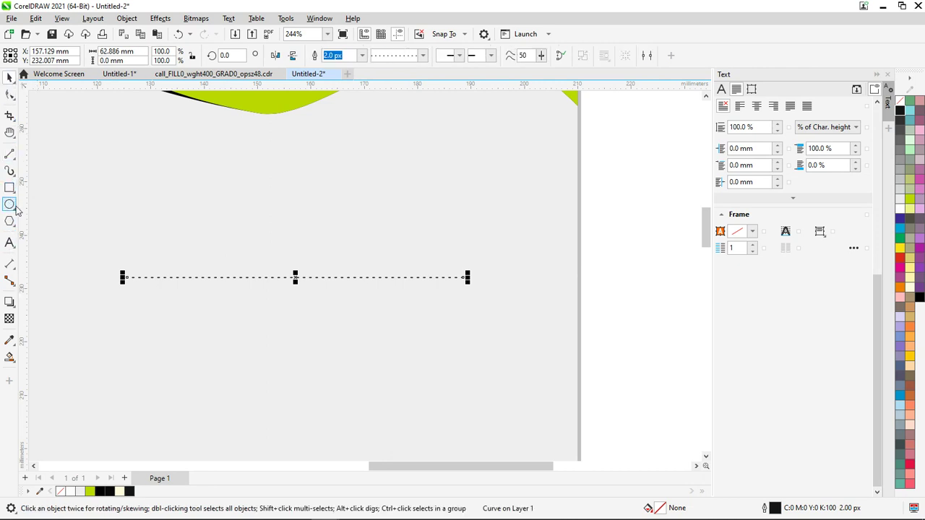
Add a 'Date' label above the dotted line, scale it down, and select both
key("F8")
left_click(204, 233)
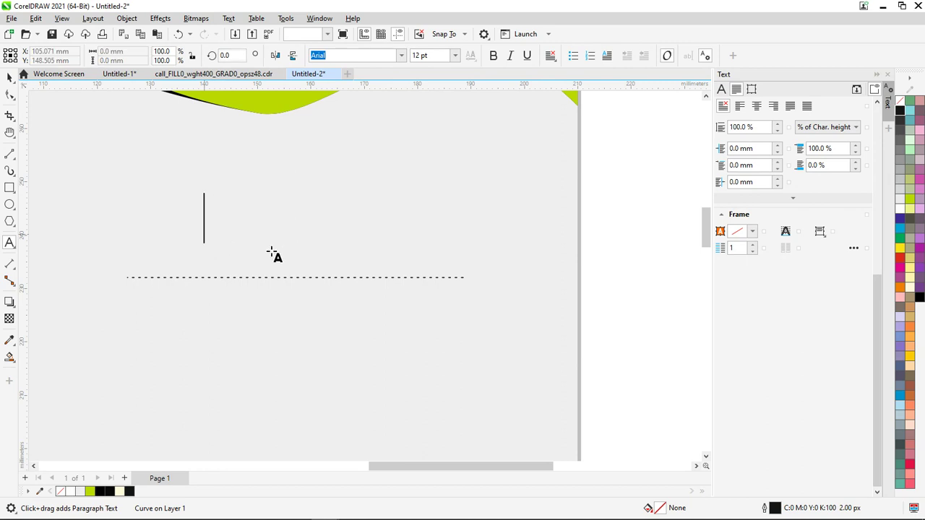
type("Date")
key("Escape")
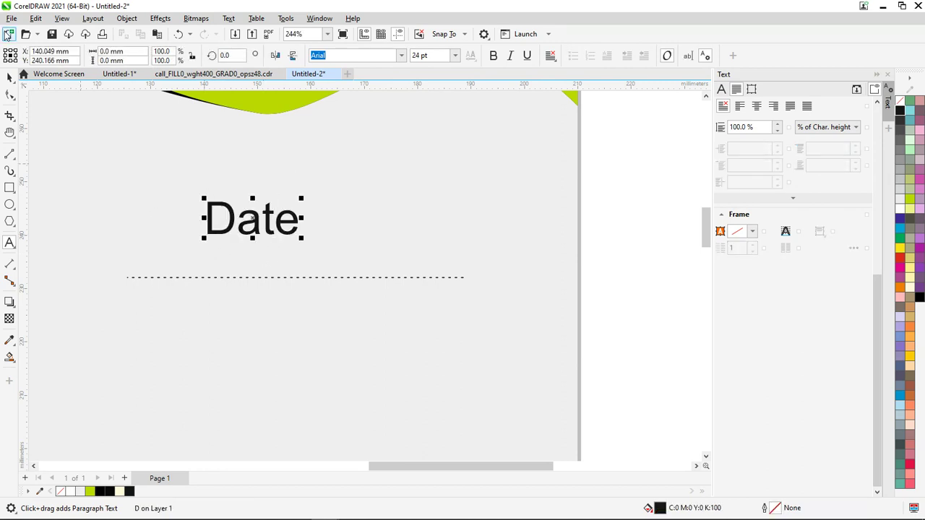
left_click(8, 75)
left_click_drag(300, 237, 84, 275)
scroll(84, 275, "down", 5)
left_click_drag(343, 328, 90, 268)
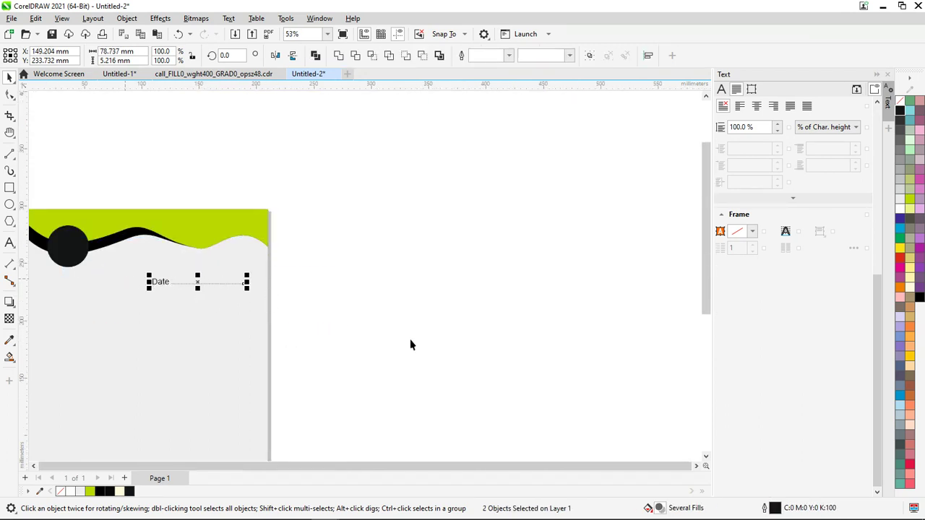
Group the Date text with its dotted line using Ctrl+G
key("ctrl+g")
left_click(365, 342)
scroll(94, 329, "up", 3)
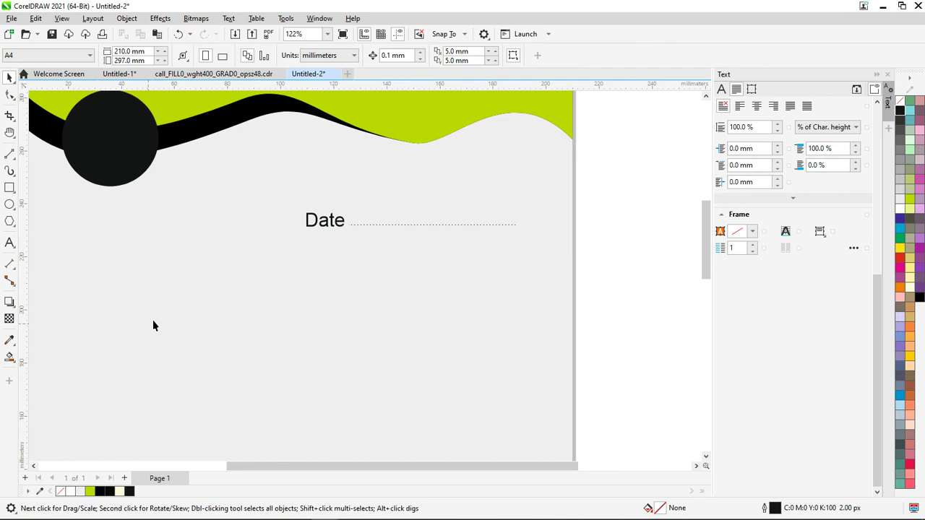
left_click(346, 221)
scroll(358, 243, "down", 5)
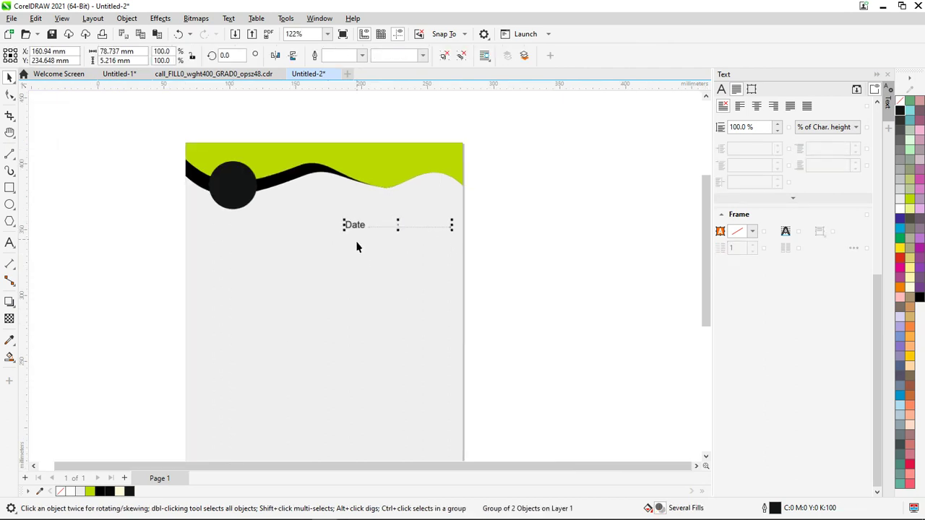
left_click(448, 386)
scroll(295, 198, "up", 5)
scroll(448, 289, "down", 6)
scroll(603, 347, "up", 5)
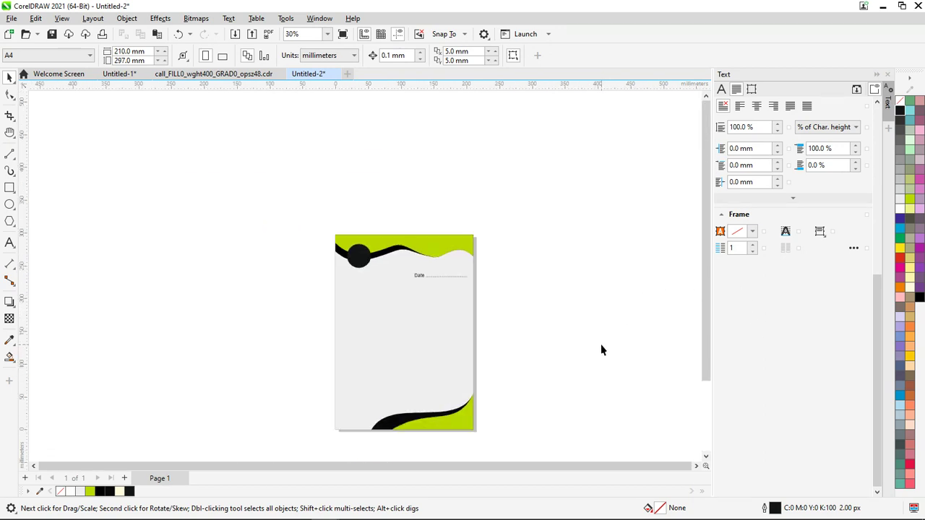
scroll(514, 337, "down", 3)
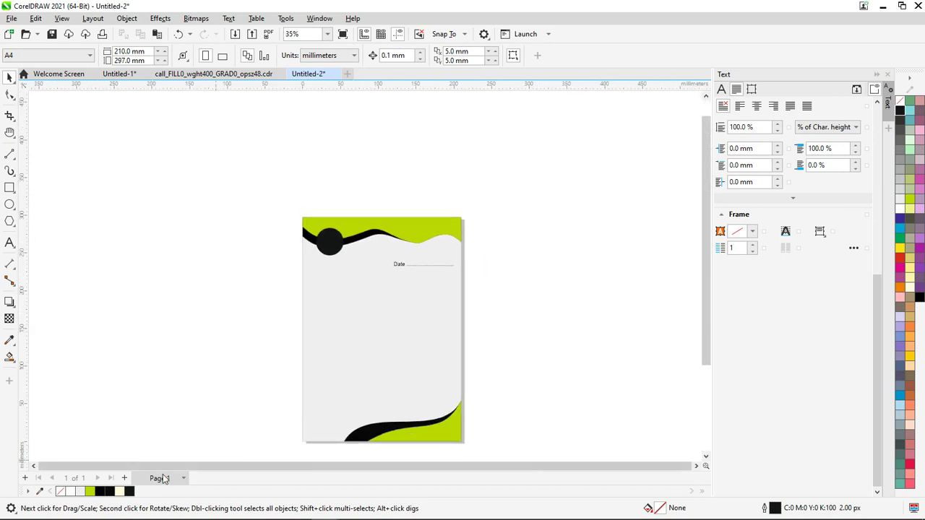
scroll(251, 288, "down", 2)
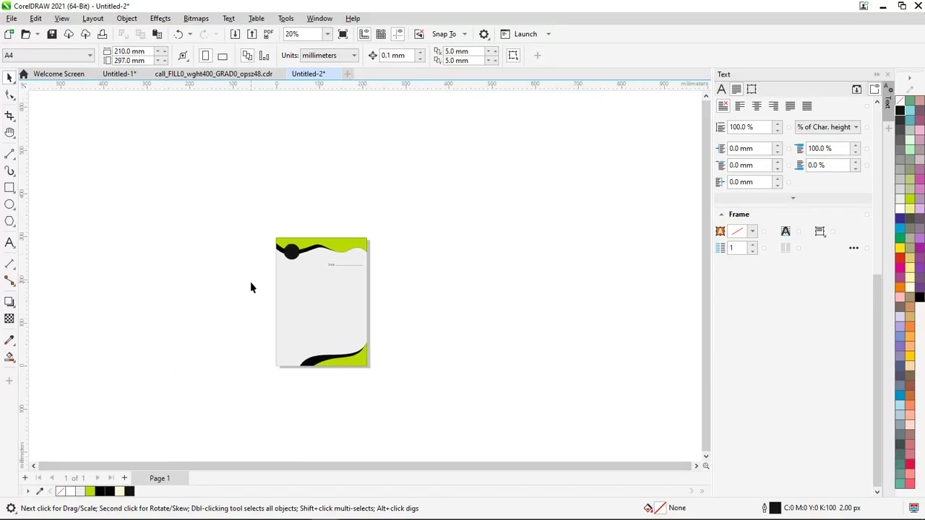
left_click(207, 74)
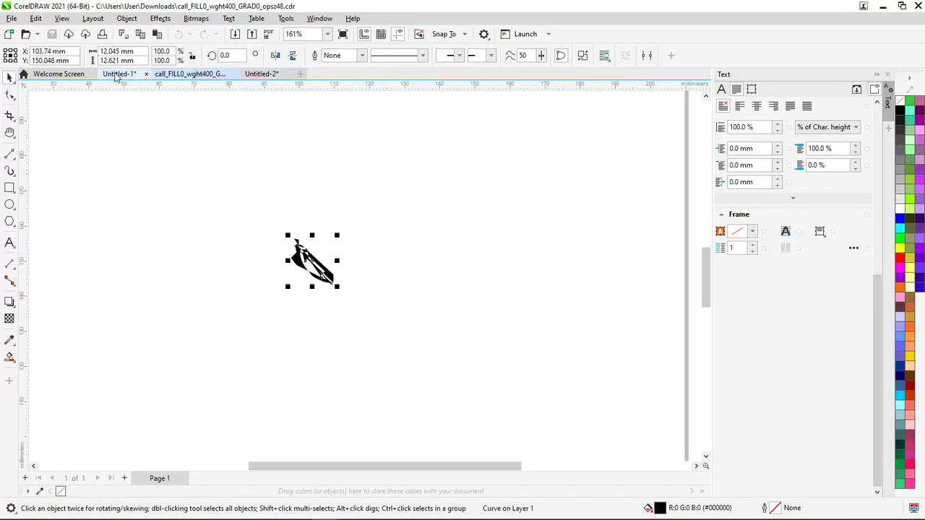
left_click(119, 74)
left_click(308, 76)
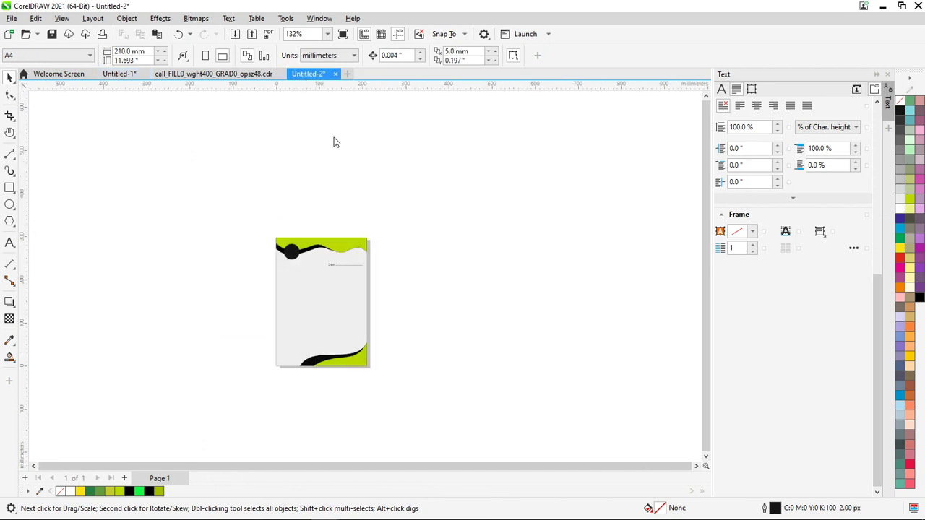
scroll(286, 266, "up", 7)
scroll(351, 242, "down", 3)
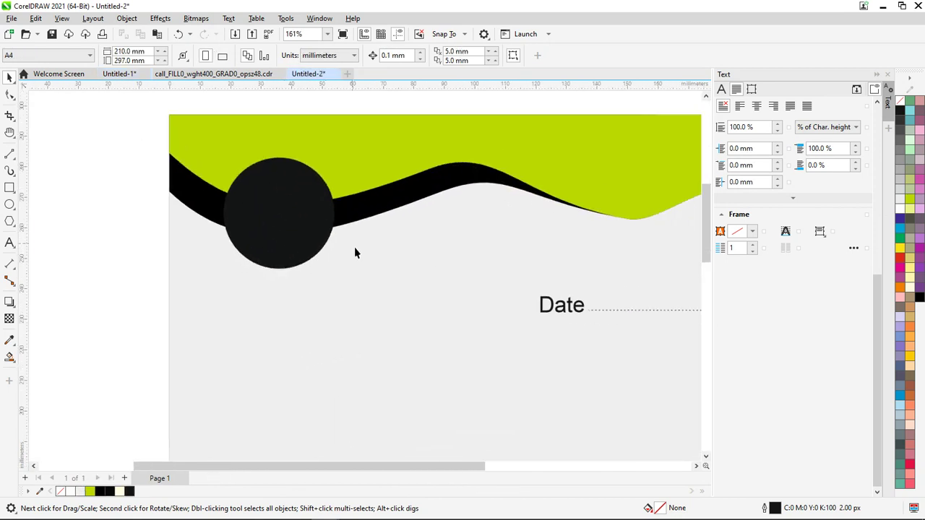
scroll(473, 203, "up", 3)
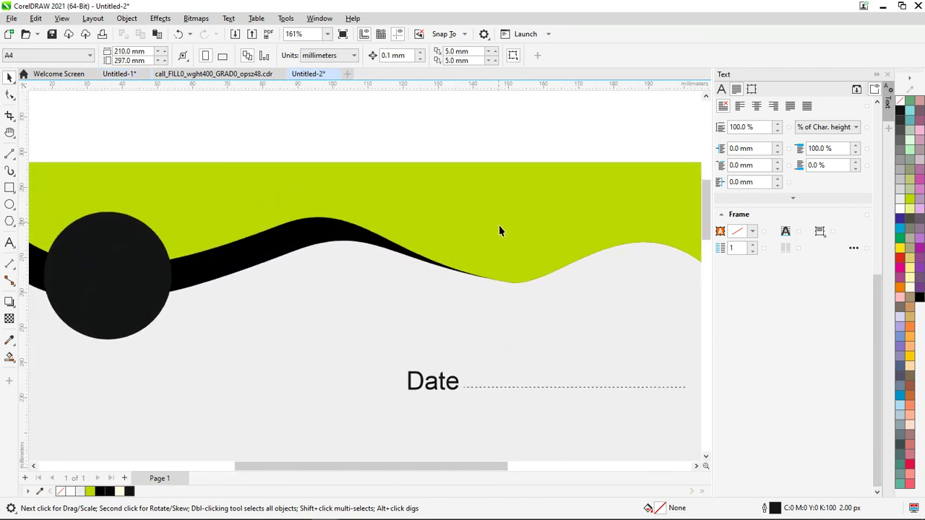
scroll(499, 230, "down", 5)
scroll(549, 289, "up", 2)
scroll(546, 366, "down", 2)
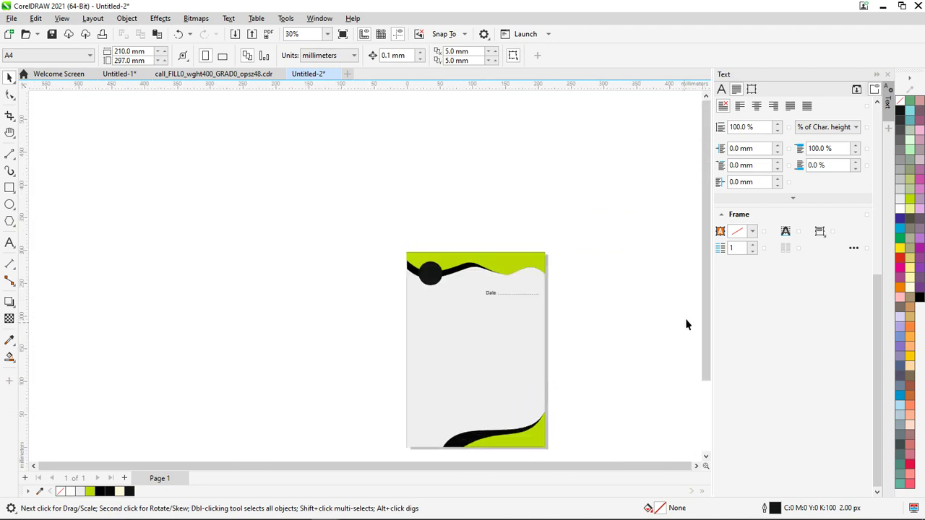
left_click_drag(713, 328, 670, 439)
scroll(452, 403, "up", 2)
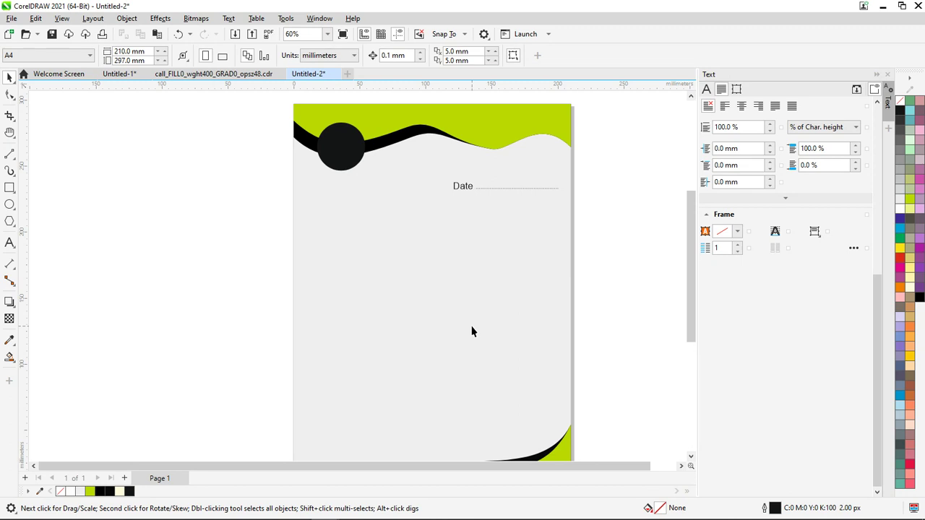
scroll(398, 275, "up", 1)
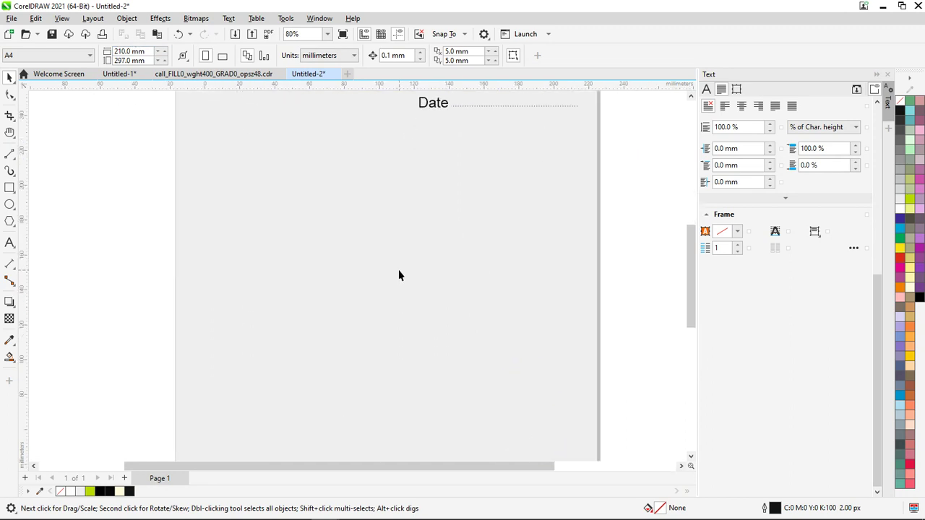
scroll(387, 273, "down", 8)
key("shift+F4")
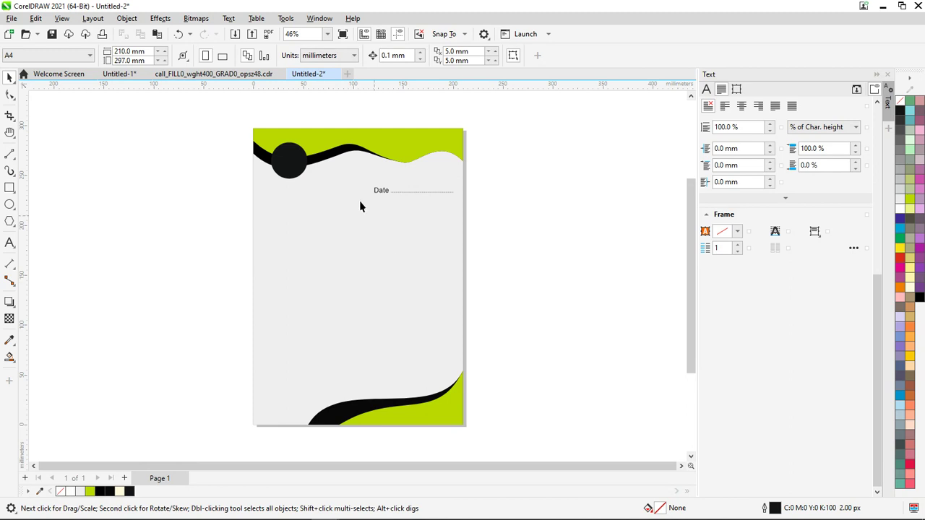
Check the cover at 100% and 1600% zoom, then switch to the browser reference
left_click(327, 35)
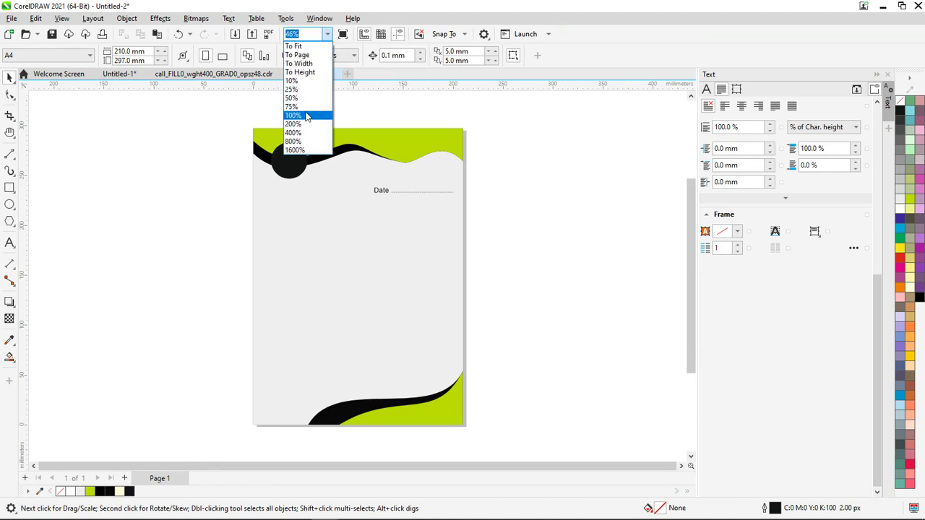
left_click(304, 115)
left_click_drag(690, 257, 699, 209)
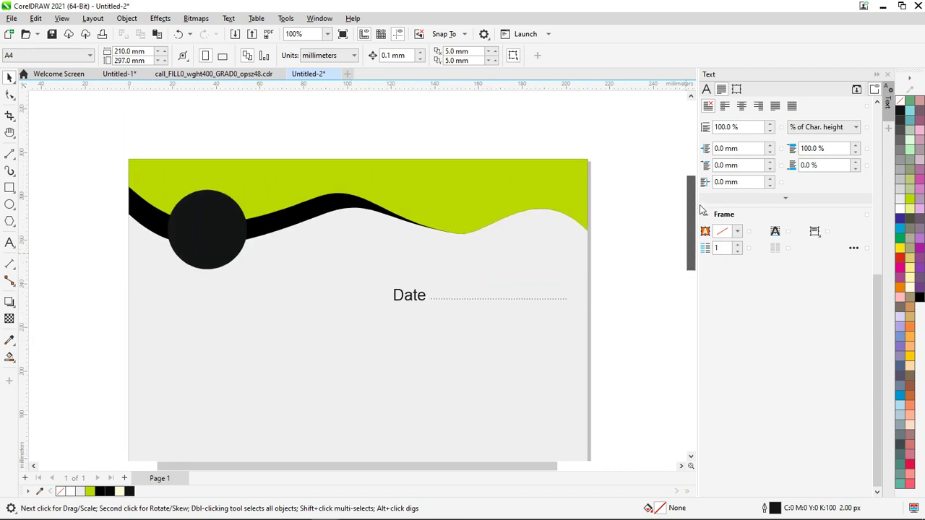
left_click(329, 35)
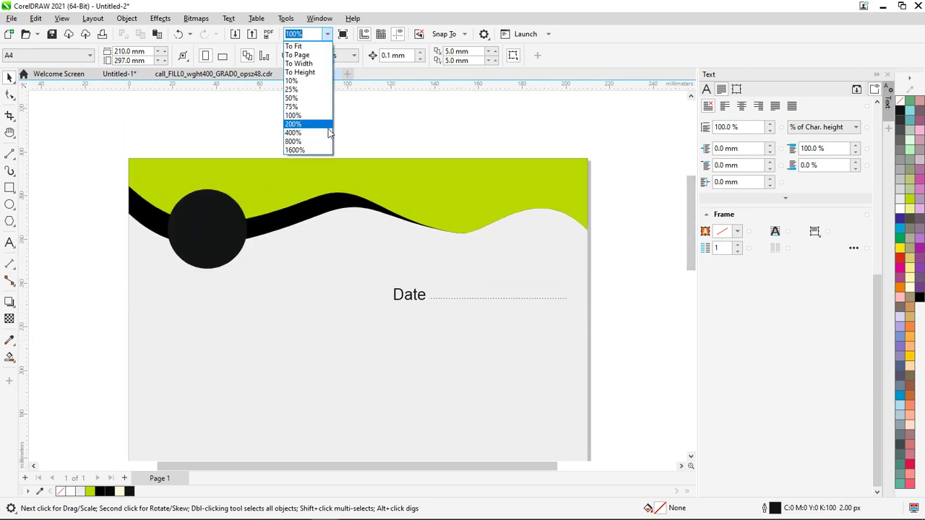
left_click(318, 148)
left_click(355, 56)
left_click(356, 57)
left_click(328, 34)
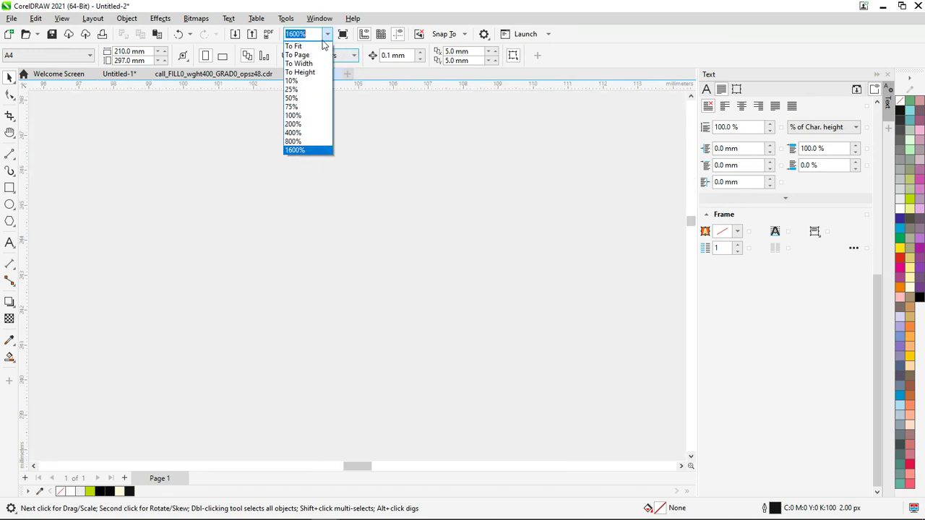
left_click(312, 115)
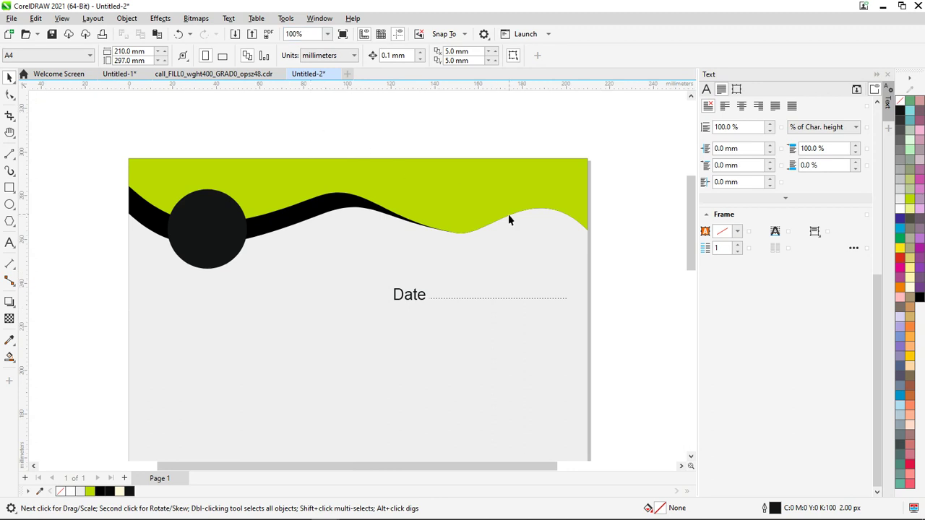
scroll(618, 190, "down", 4)
scroll(620, 204, "up", 5)
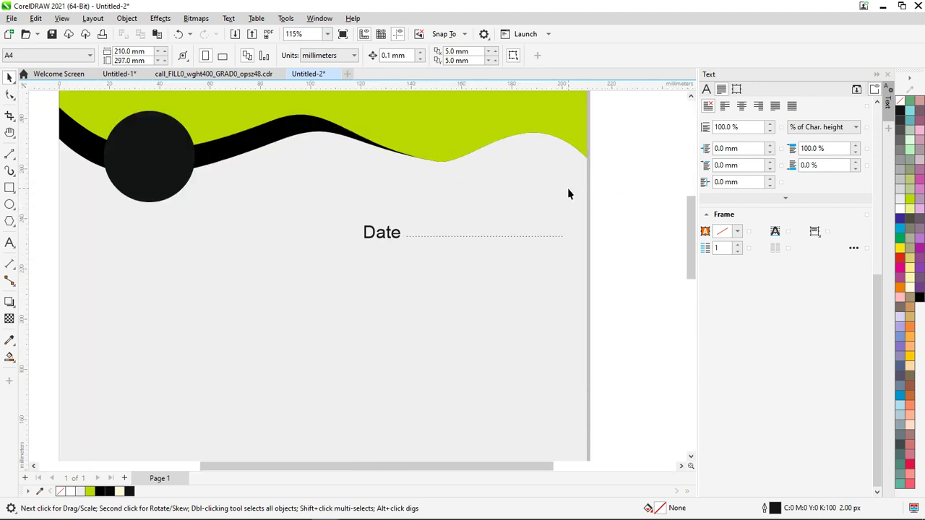
scroll(568, 193, "down", 2)
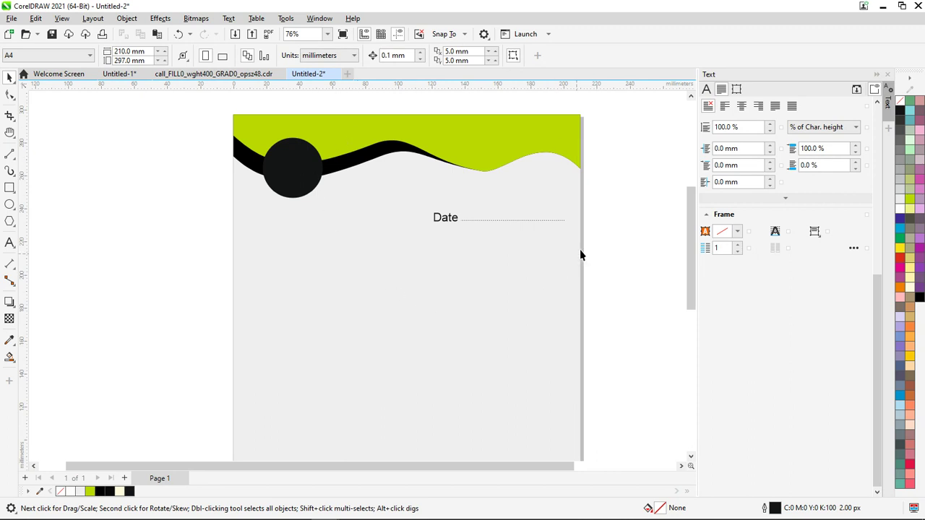
key("alt+Tab")
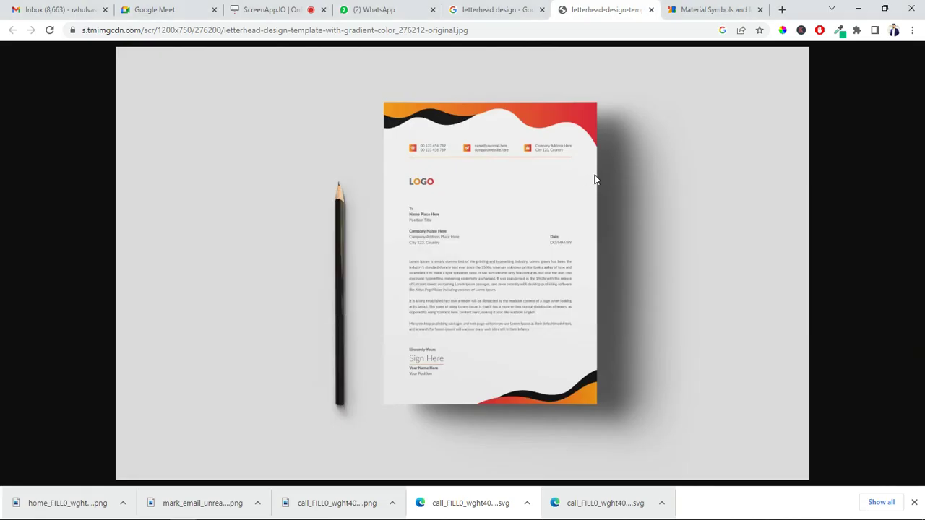
Search Google Images for 'brouchre design'
left_click(496, 11)
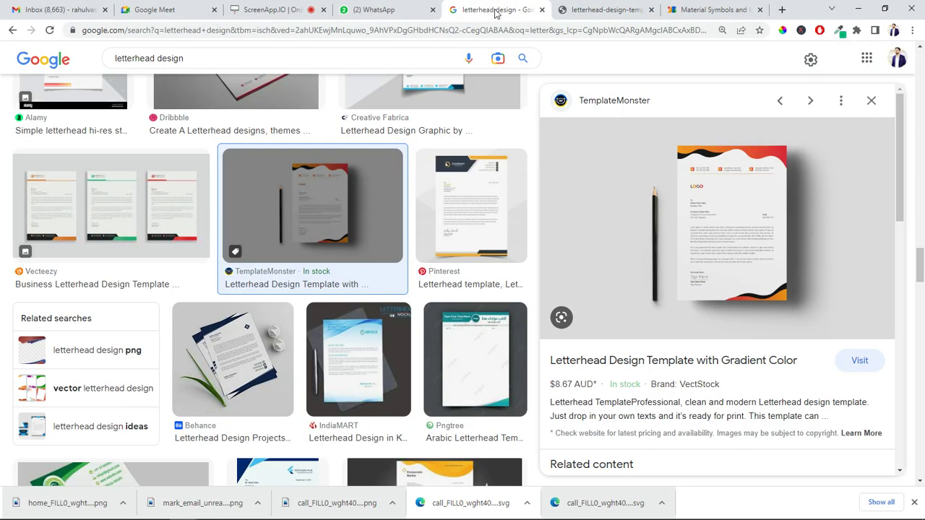
triple_click(346, 57)
type("flyer de")
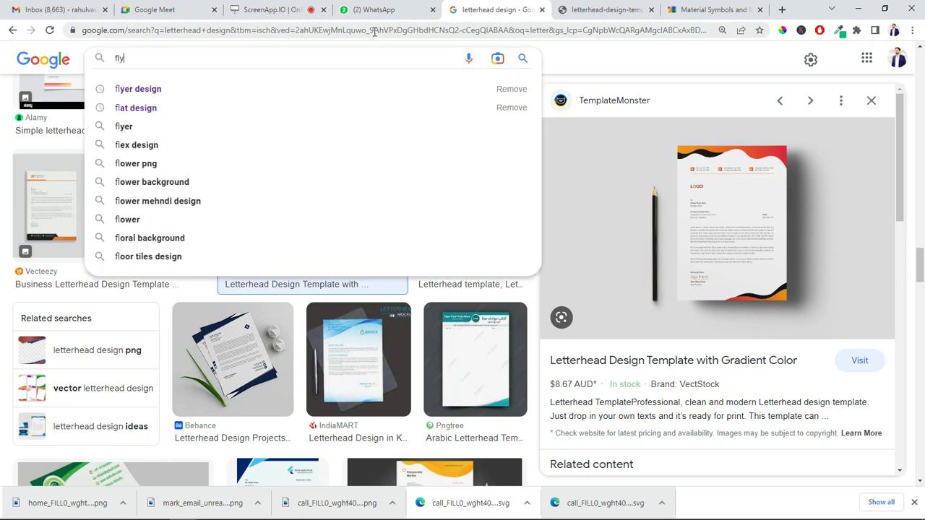
key("BackSpace")
key("BackSpace")
key("BackSpace")
key("BackSpace")
key("BackSpace")
key("BackSpace")
key("BackSpace")
key("BackSpace")
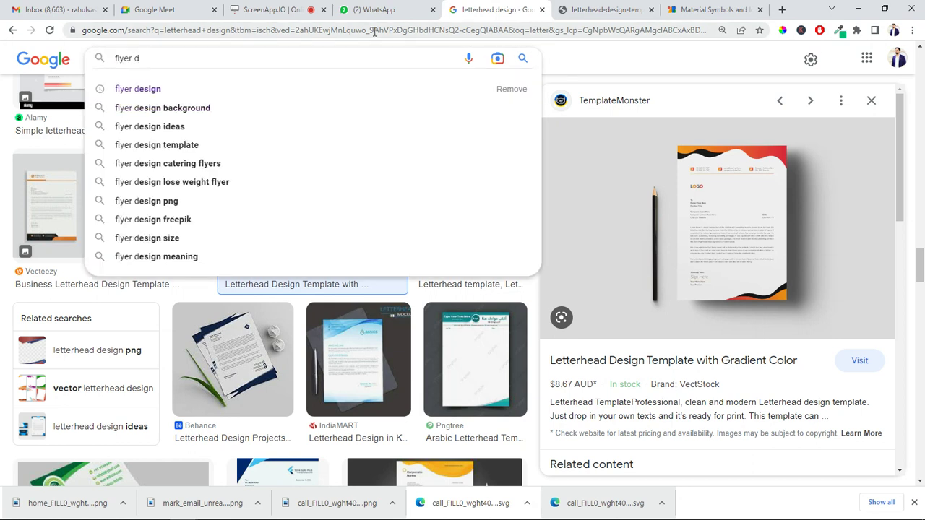
type("brouchre")
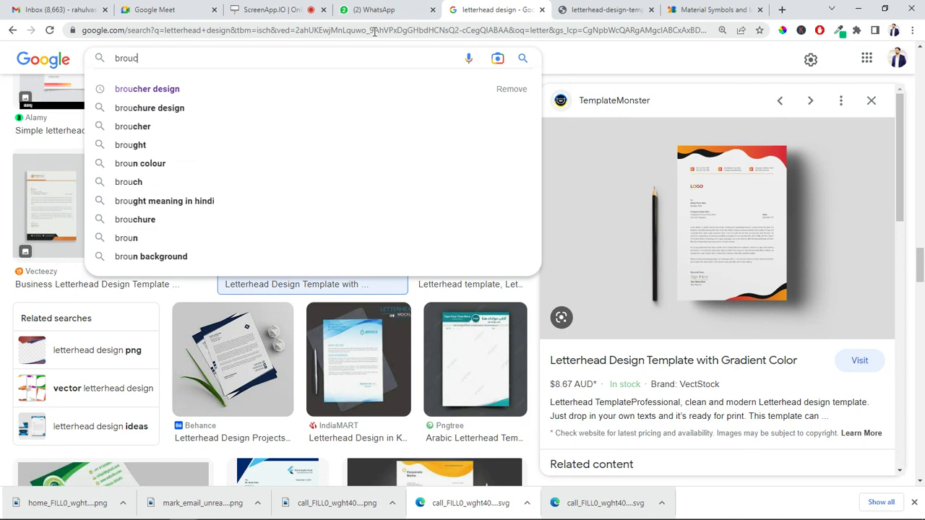
type(" design")
key("Return")
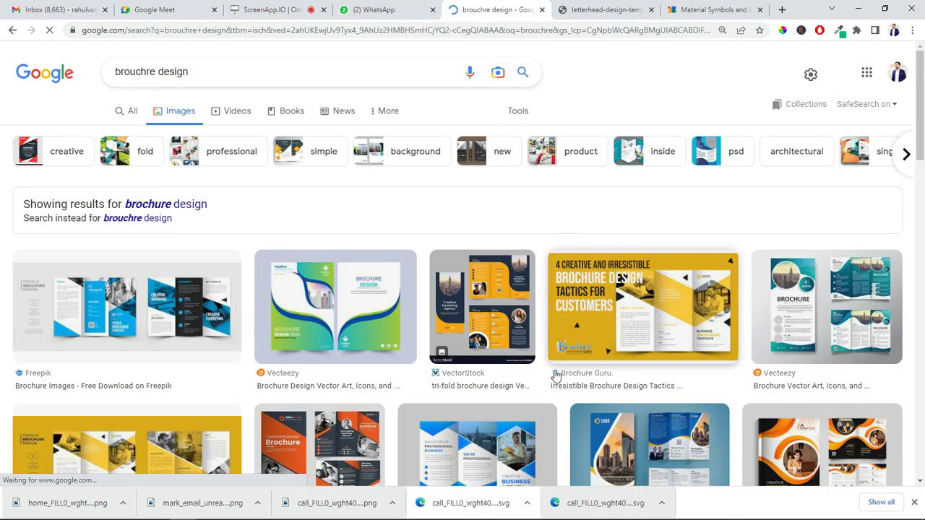
Preview the Bgrafio brochure result and open its image in a new tab
left_click(347, 333)
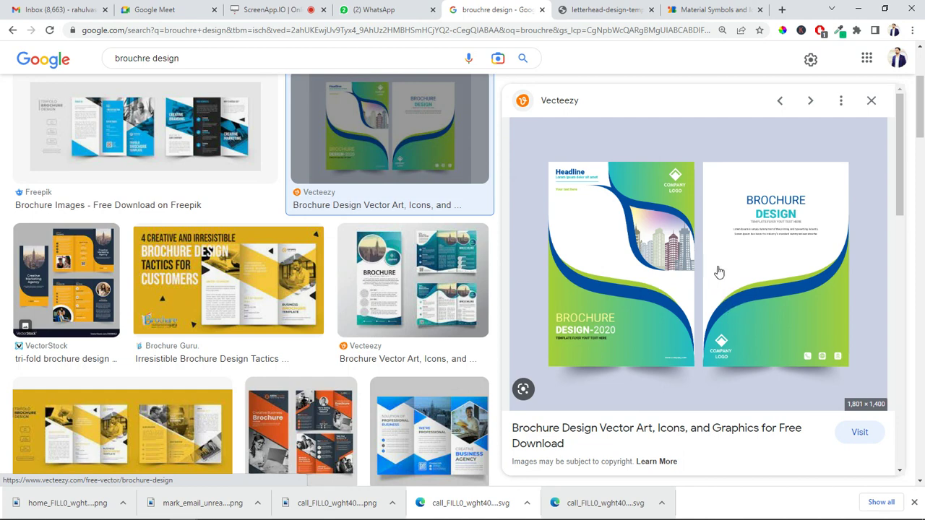
scroll(387, 309, "down", 8)
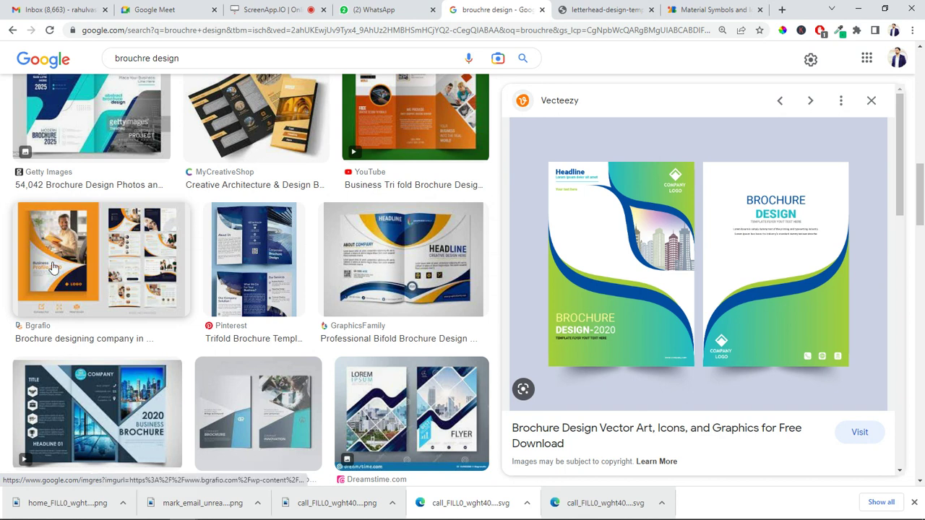
left_click(50, 264)
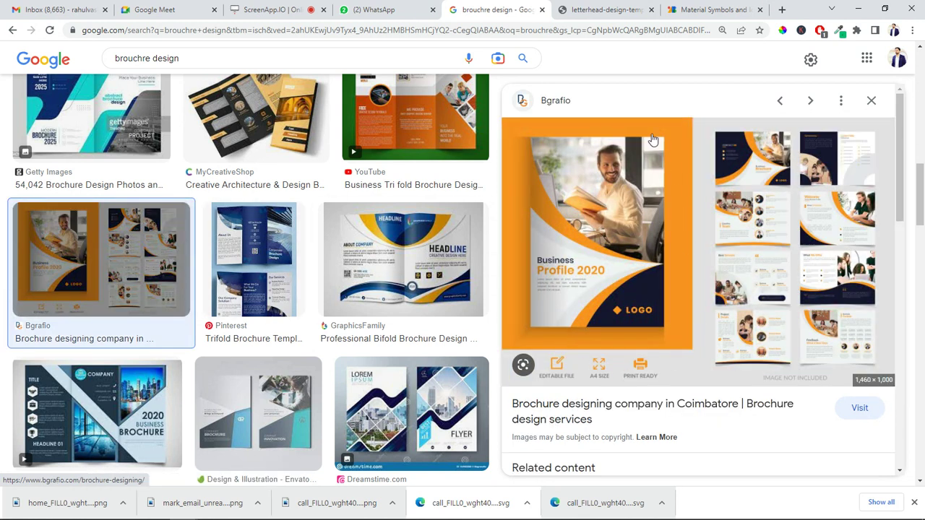
right_click(603, 252)
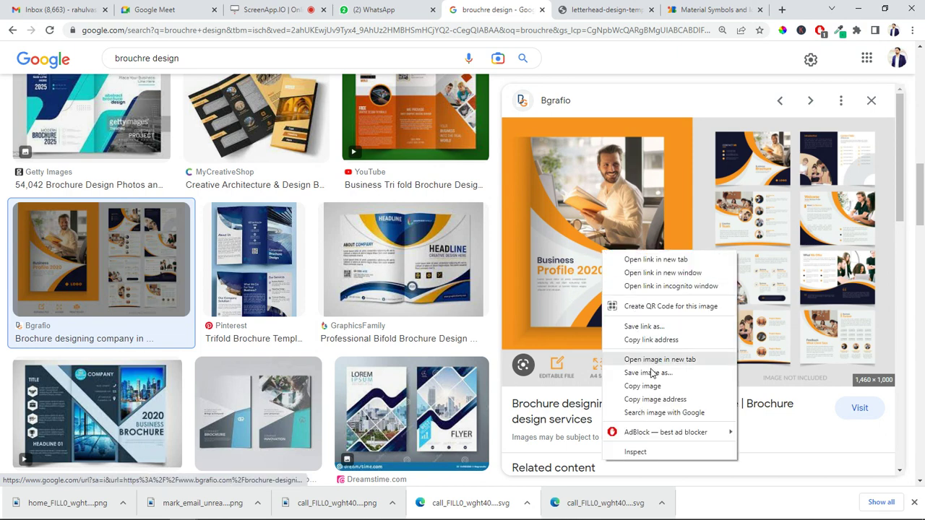
left_click(660, 365)
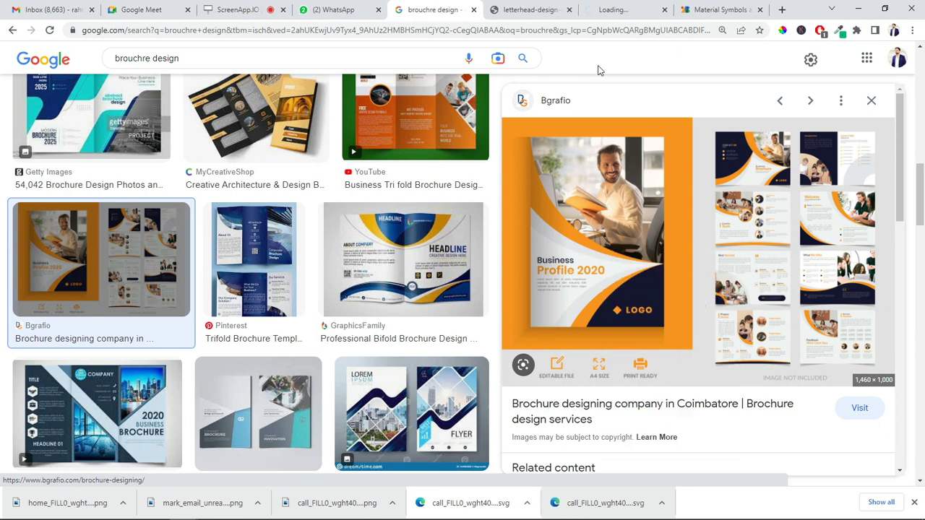
left_click(535, 9)
left_click(591, 12)
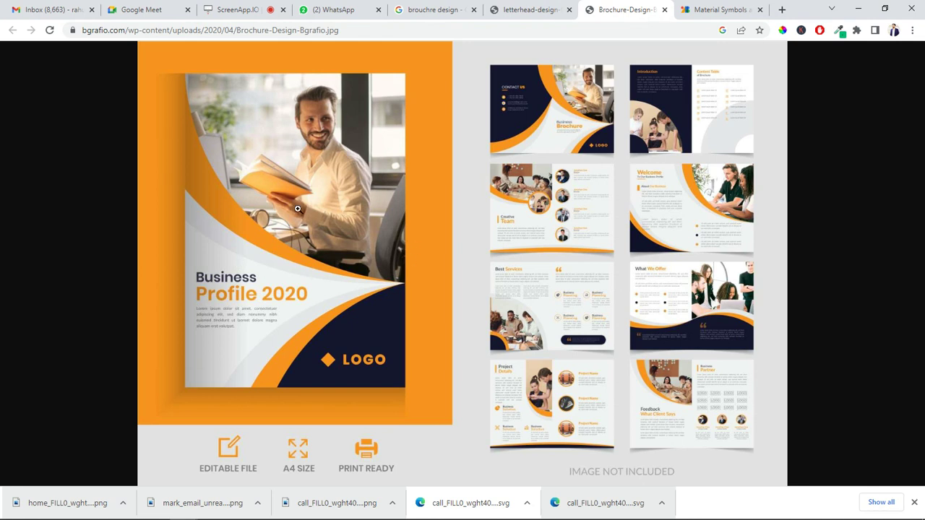
Copy the brochure image and return to CorelDRAW
right_click(294, 208)
left_click(347, 249)
key("alt+Tab")
scroll(347, 269, "down", 2)
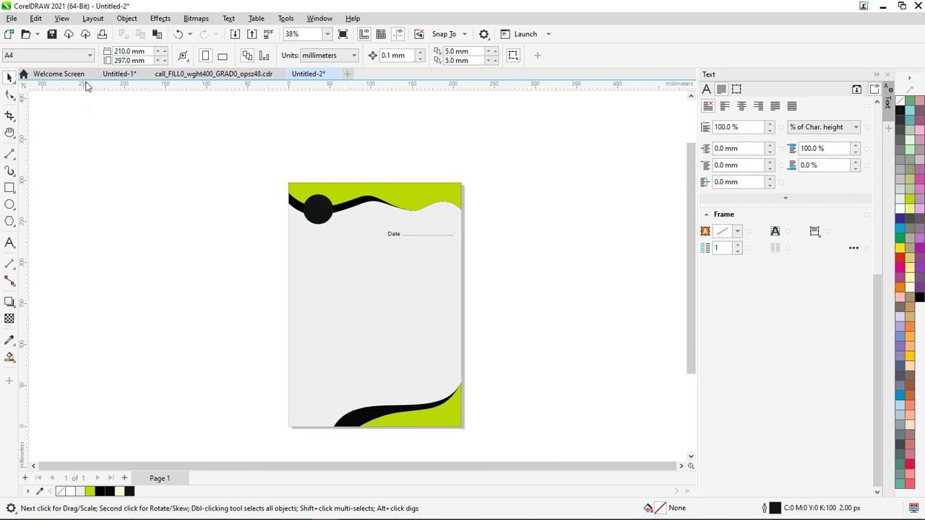
Create a new portrait A5 document (148 × 210 mm), Untitled-3
left_click(11, 18)
left_click(41, 37)
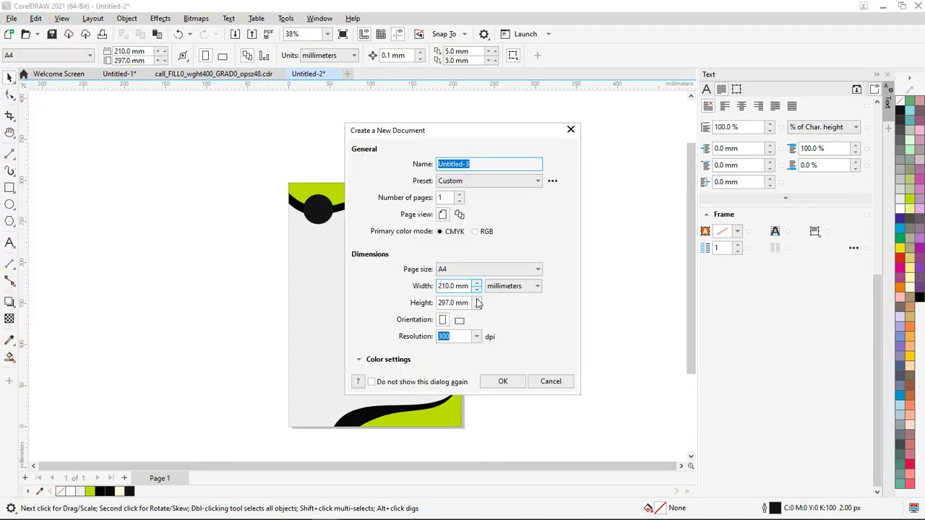
left_click(489, 269)
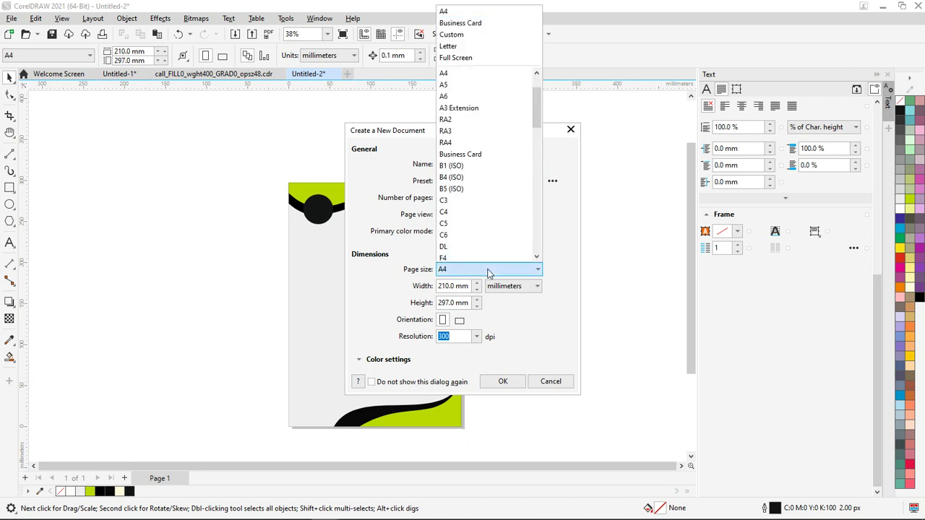
left_click(463, 85)
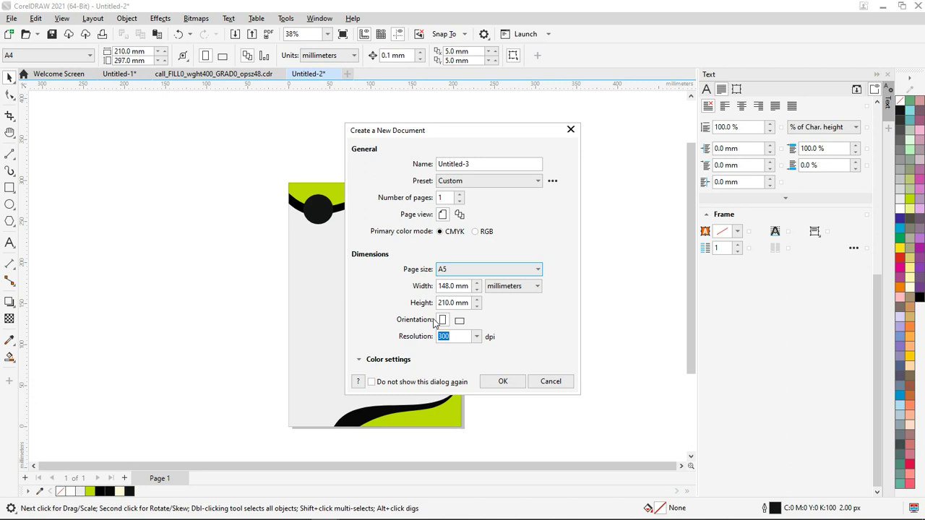
left_click(513, 384)
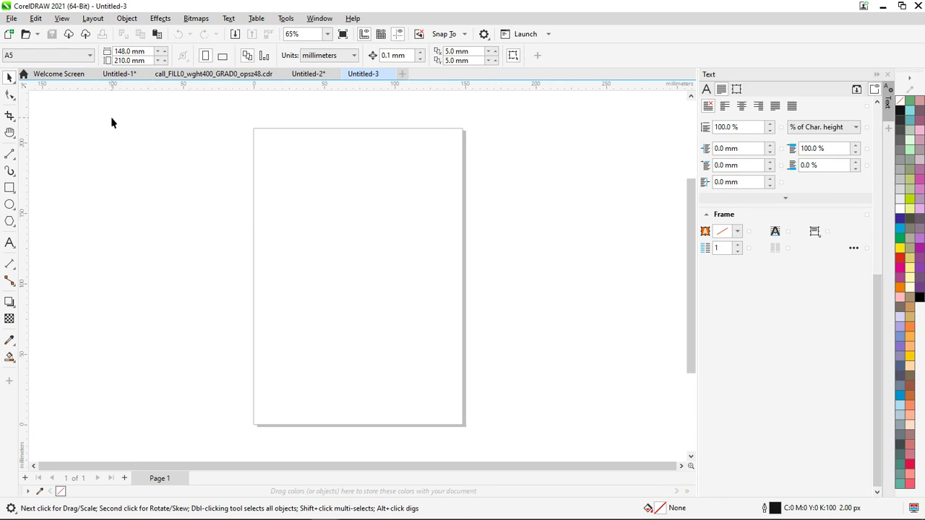
Draw a rectangle and give it the page's 148 mm width
left_click(142, 54)
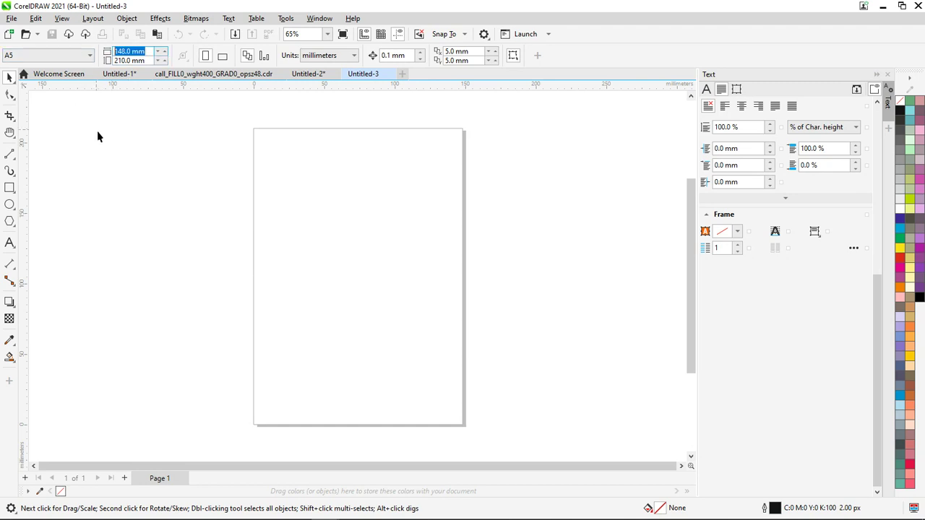
left_click(10, 187)
left_click_drag(57, 155, 169, 310)
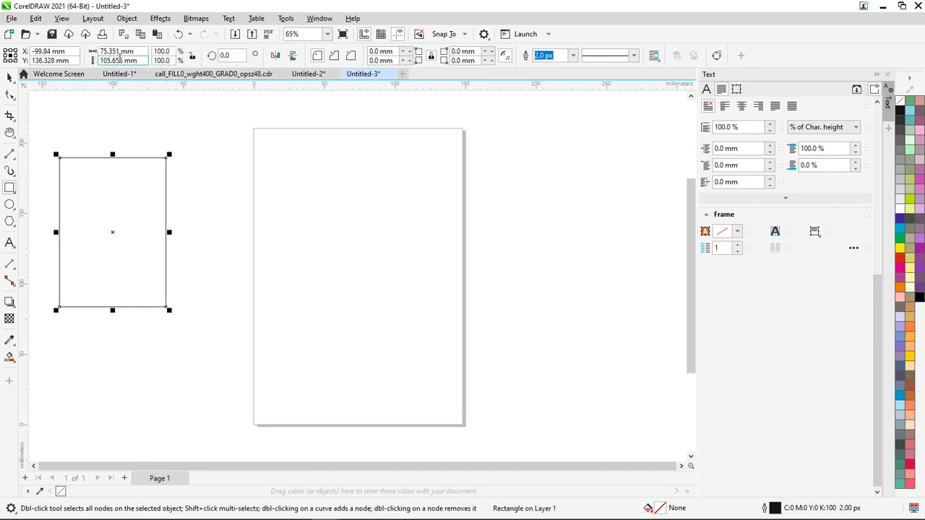
left_click(139, 51)
key("ctrl+v")
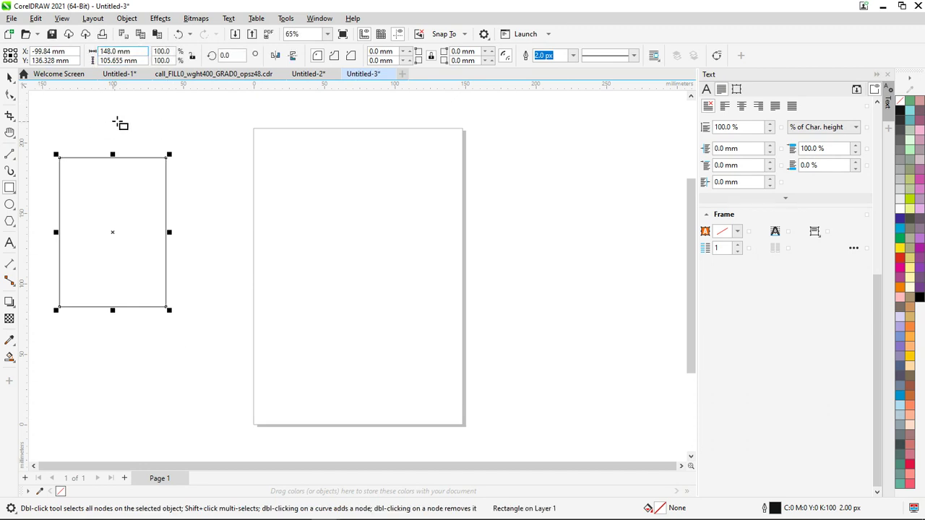
key("Return")
Set the rectangle's height to the page's 210 mm and centre it on the page
left_click(9, 77)
left_click(198, 119)
left_click(139, 60)
left_click_drag(148, 60, 99, 144)
left_click(159, 200)
key("ctrl+v")
key("Return")
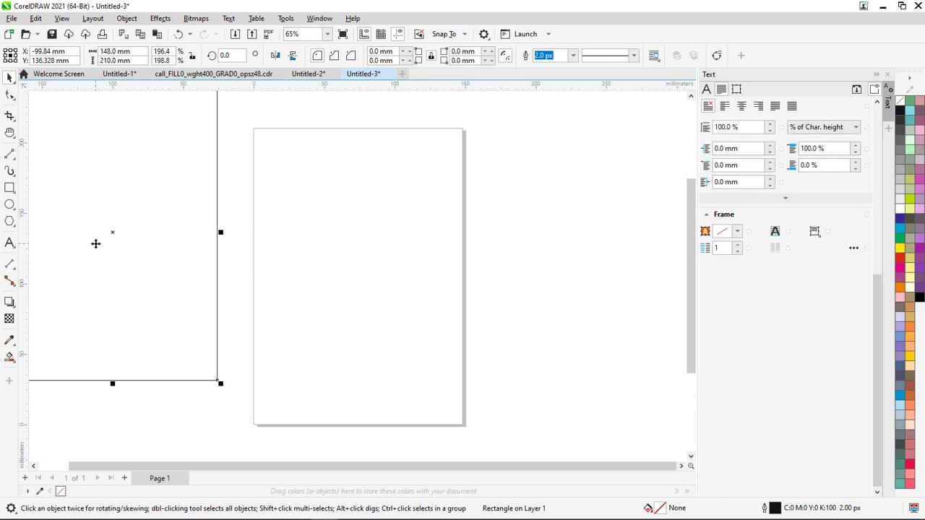
key("p")
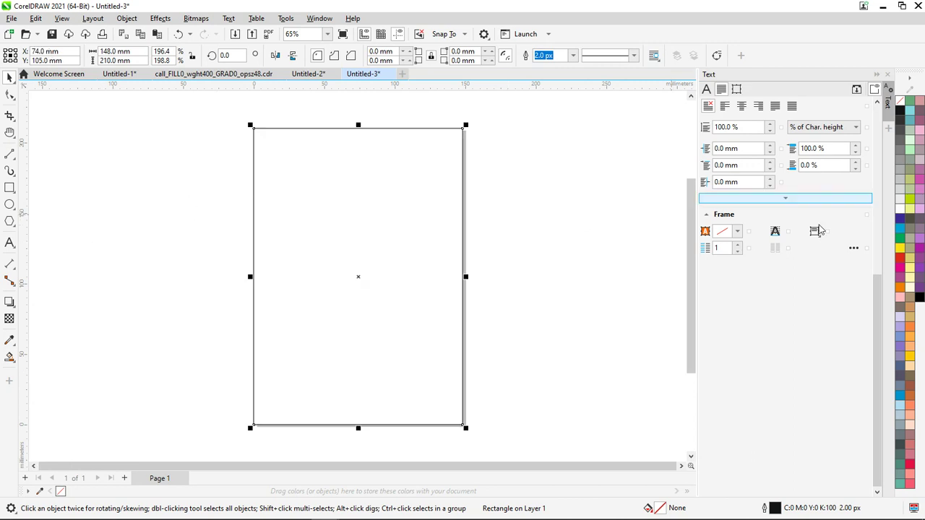
Shrink the rectangle from the bottom to a 63.434 mm strip across the page top
key("alt+Tab")
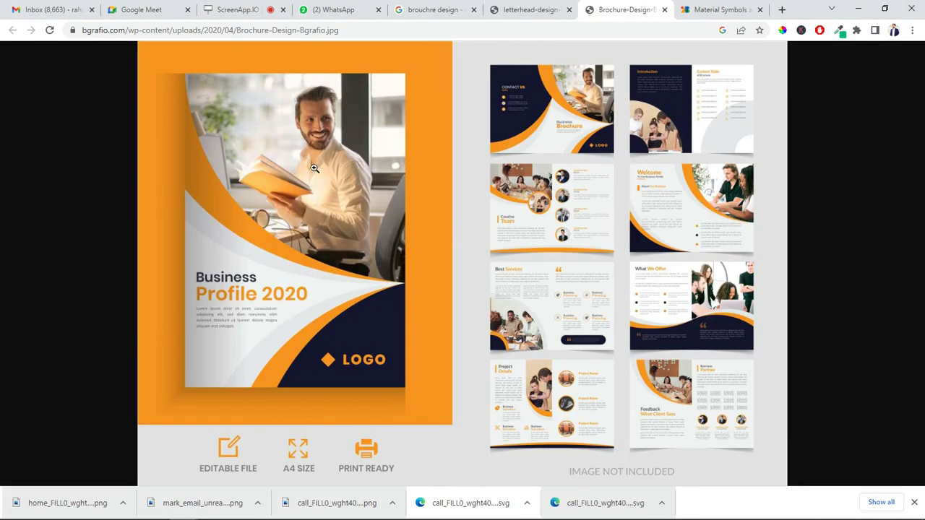
key("alt+Tab")
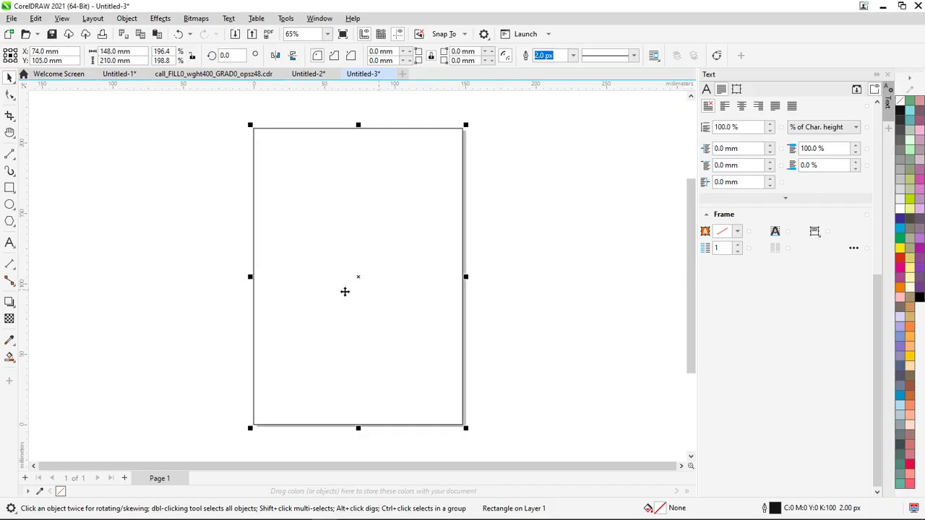
left_click_drag(358, 428, 387, 219)
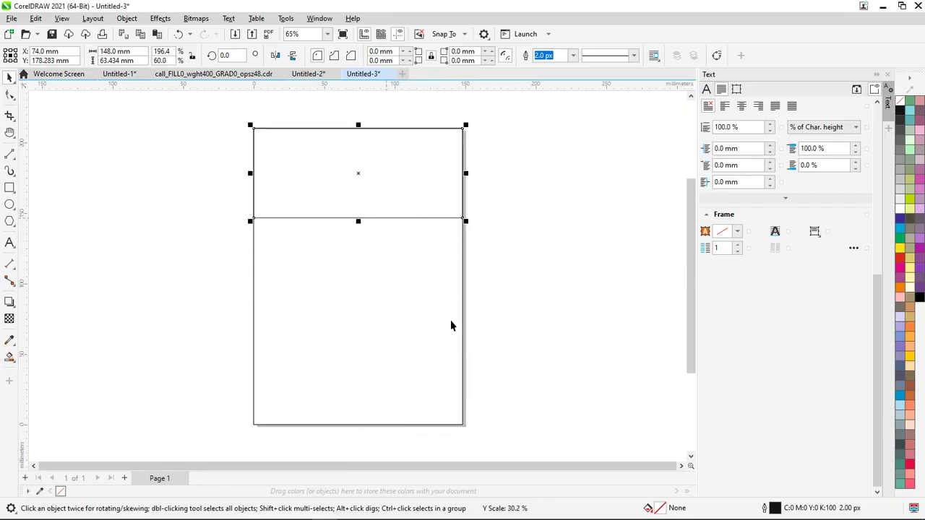
Convert the rectangle to curves and delete its bottom-left node to form a triangle
key("alt+Tab")
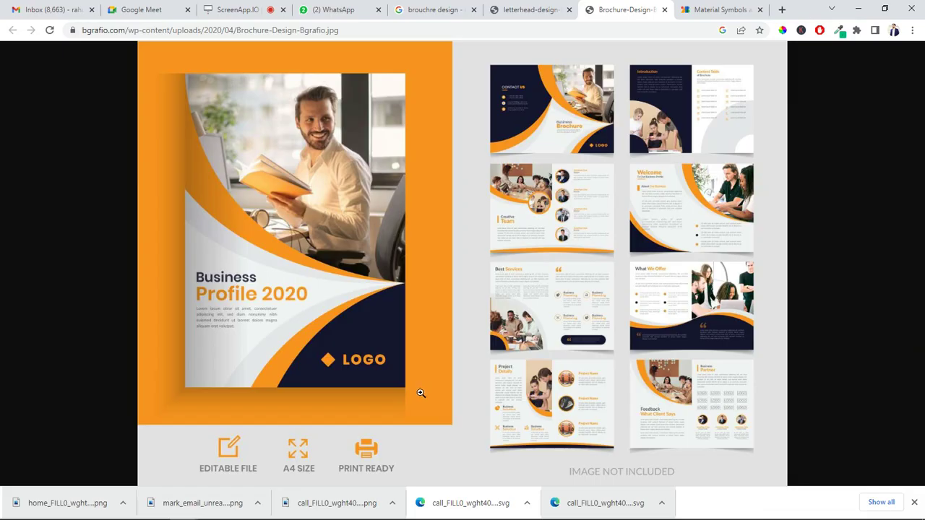
key("alt+Tab")
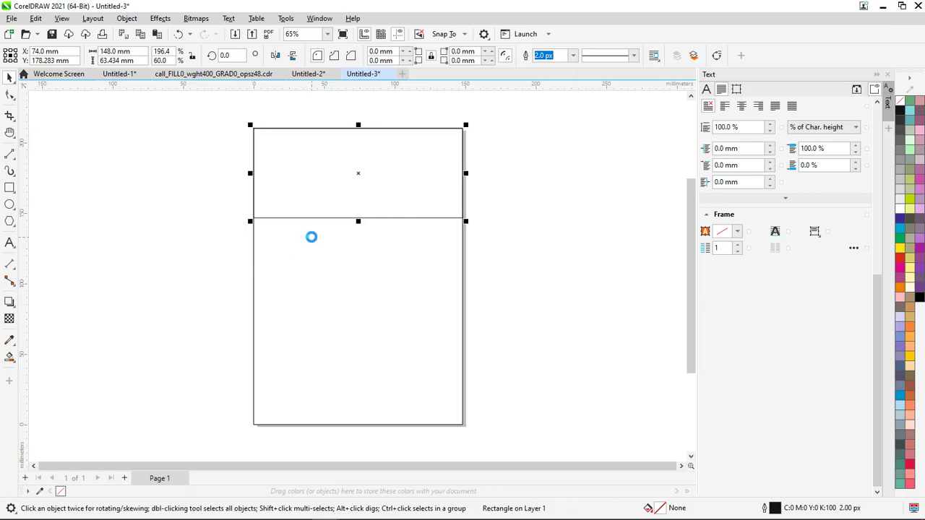
key("ctrl+q")
left_click(9, 96)
double_click(253, 218)
Bend the diagonal edge into a concave curve ending lower down the right edge
key("alt+Tab")
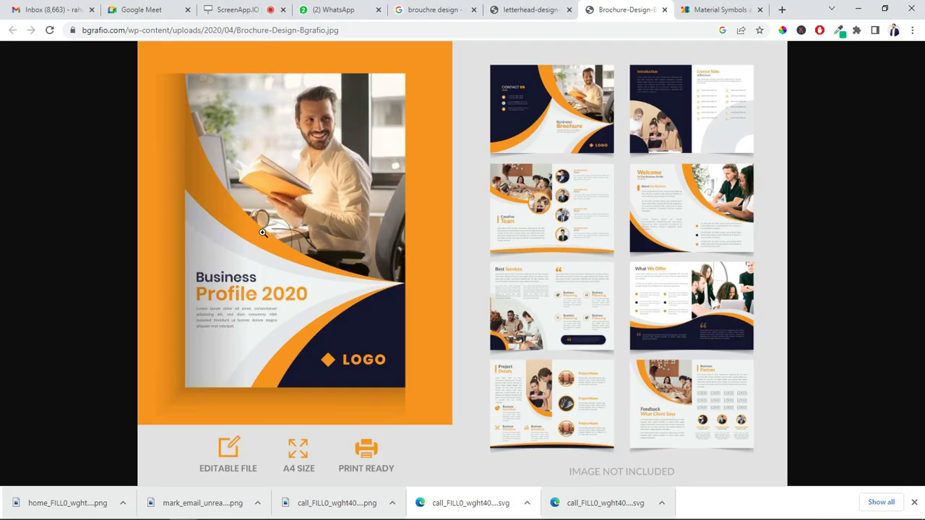
key("alt+Tab")
left_click(378, 182)
left_click(176, 55)
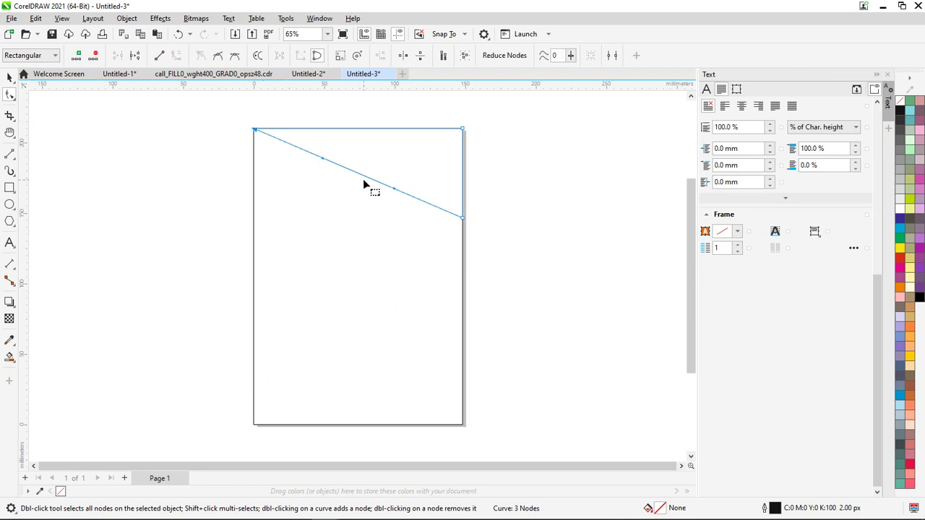
left_click_drag(370, 182, 331, 221)
key("alt+Tab")
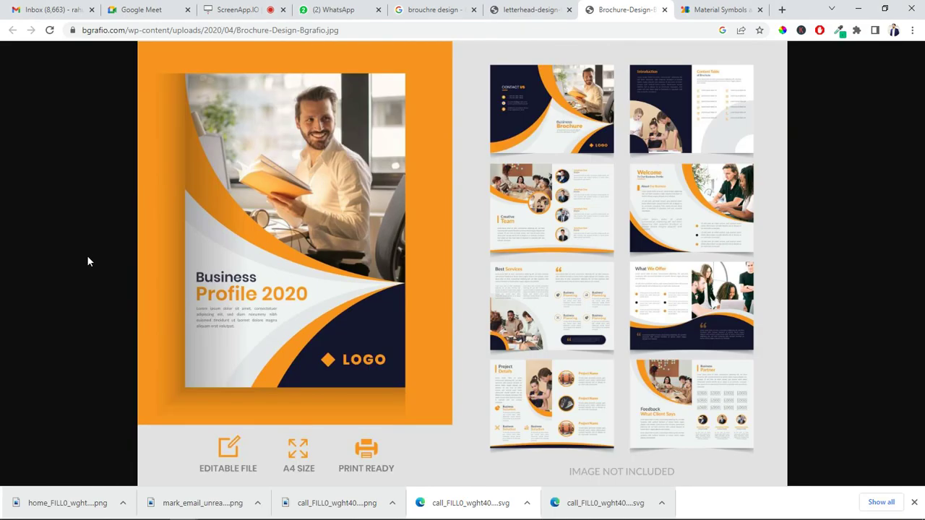
key("alt+Tab")
left_click_drag(466, 223, 468, 327)
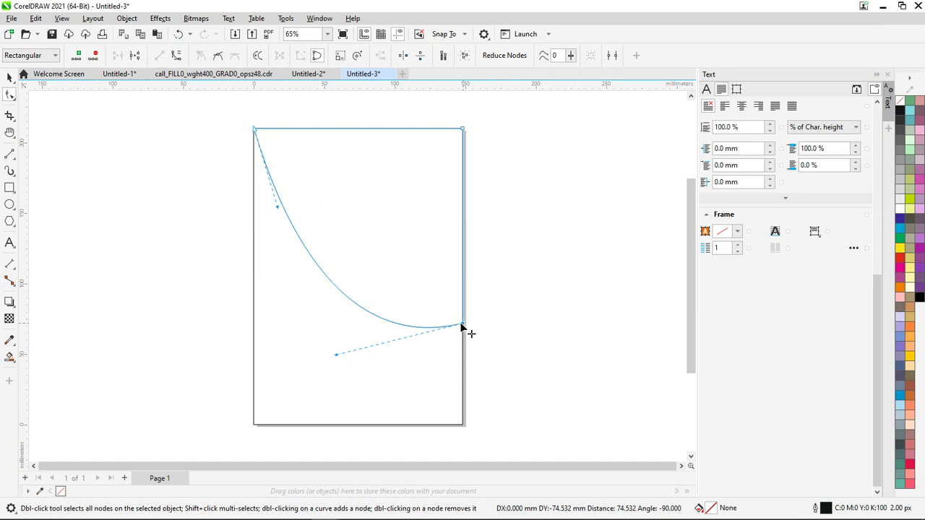
left_click_drag(337, 355, 298, 282)
Fill the curved header shape with black
key("alt+Tab")
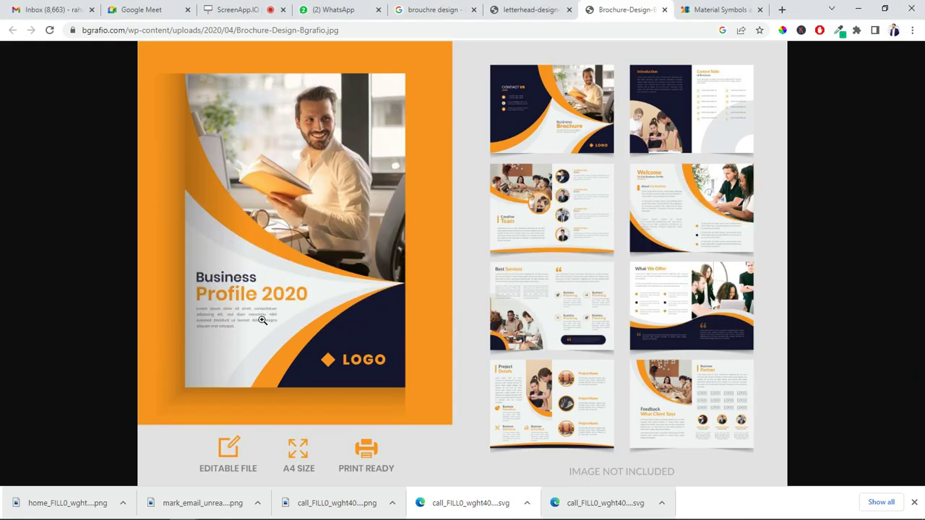
key("alt+Tab")
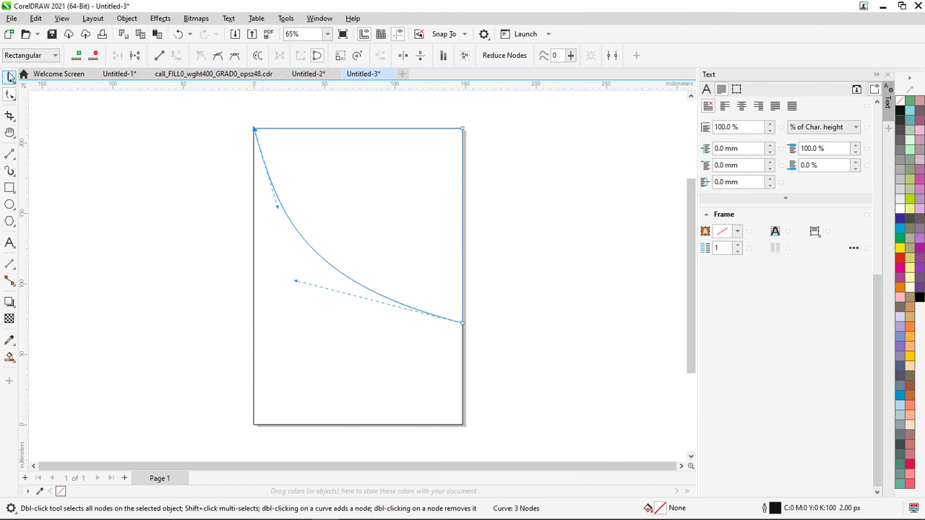
left_click(9, 78)
left_click(280, 296)
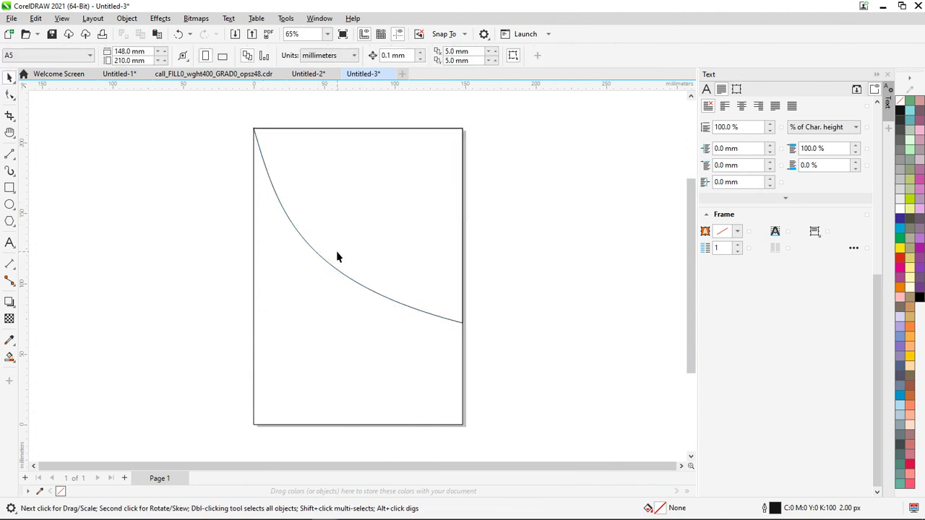
left_click(336, 257)
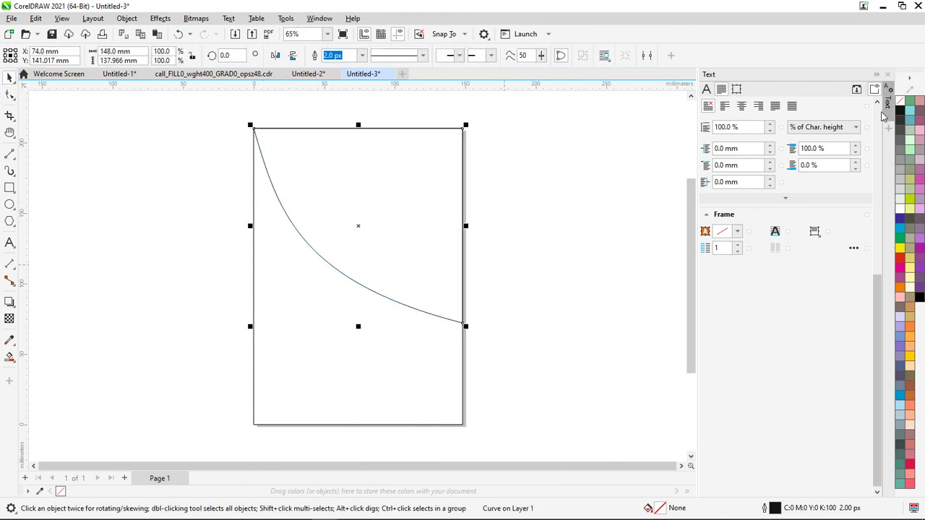
left_click(900, 112)
key("Escape")
left_click(352, 269)
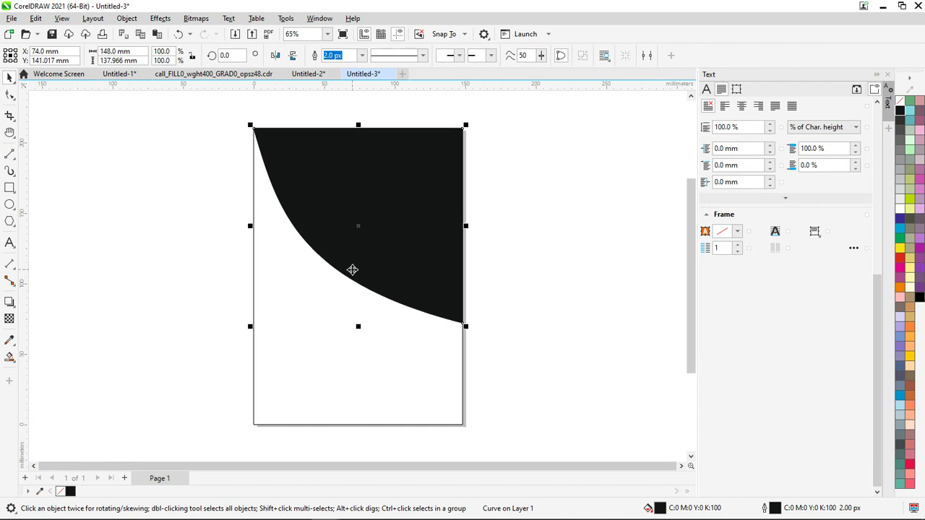
Drag the top-left node's control handle down-left so the black curve bows more deeply
left_click(9, 95)
scroll(242, 127, "up", 8)
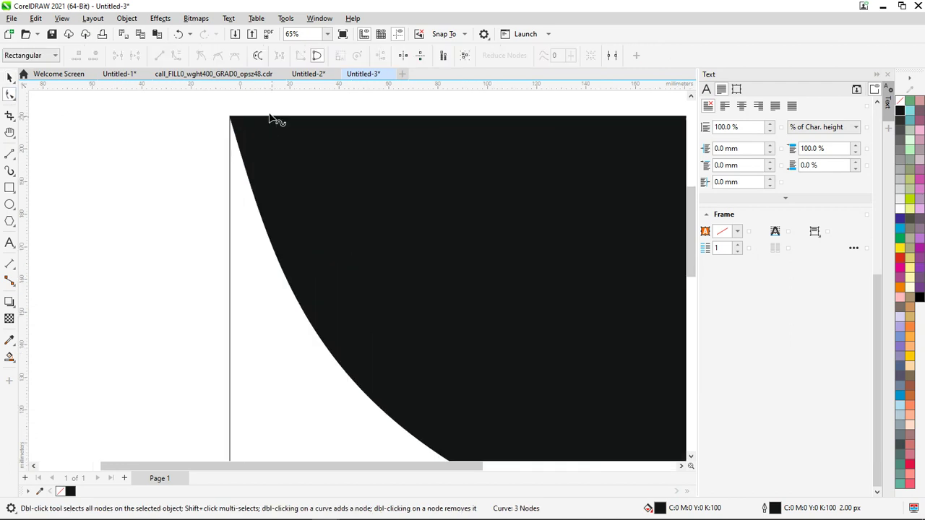
scroll(242, 124, "down", 2)
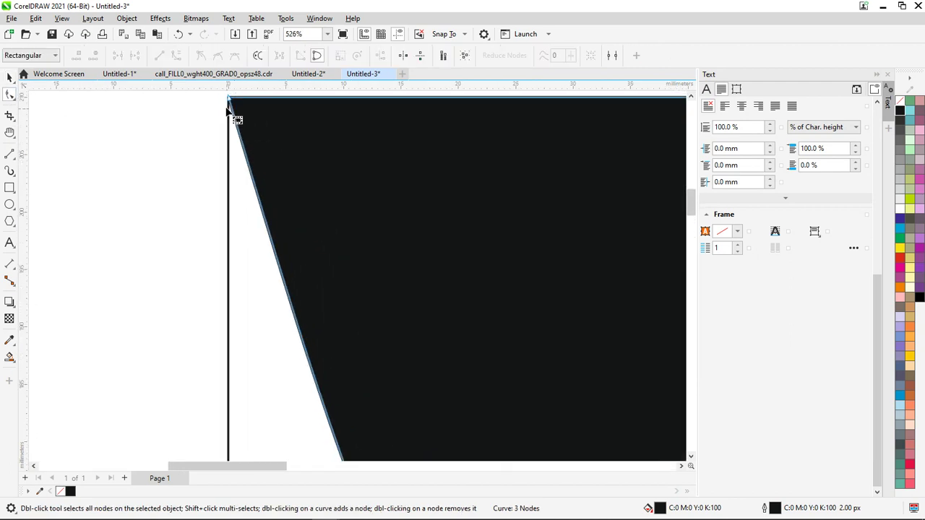
left_click(233, 106)
left_click_drag(229, 107, 229, 144)
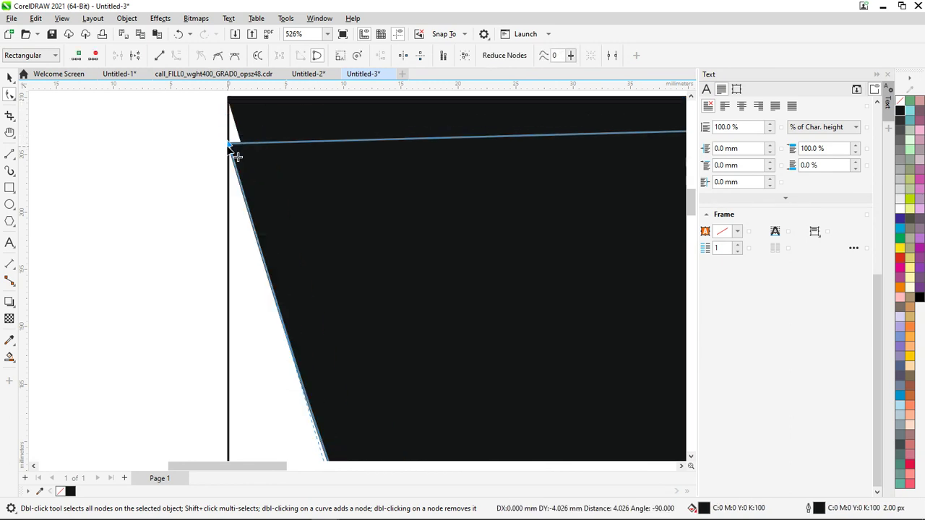
key("ctrl+z")
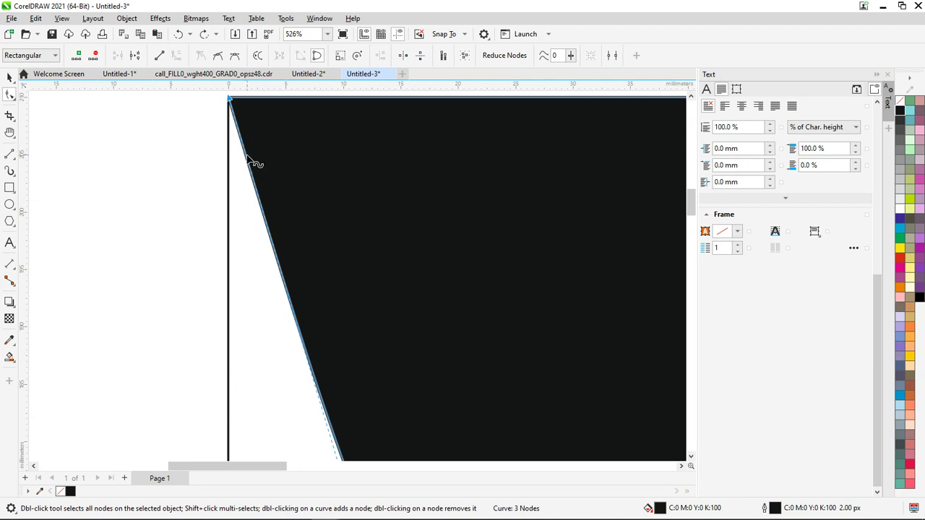
scroll(253, 163, "down", 5)
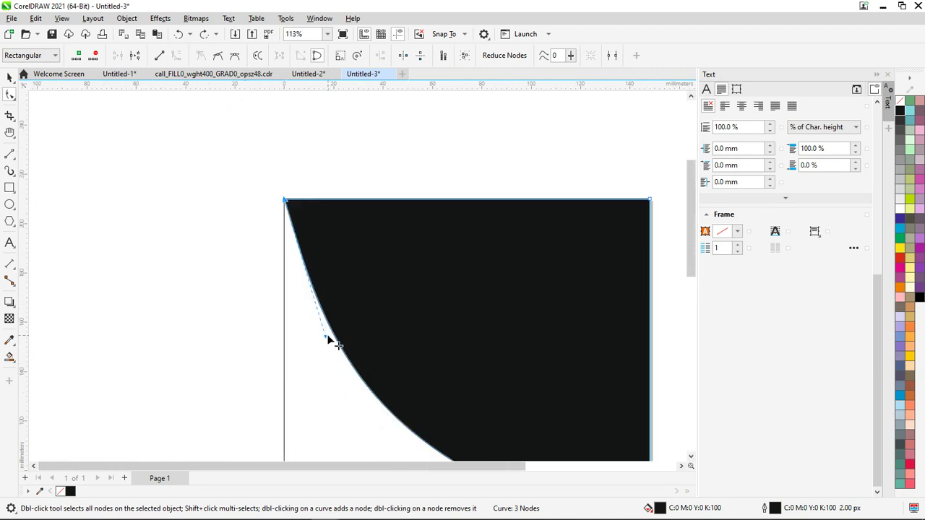
left_click_drag(323, 338, 313, 353)
left_click_drag(301, 365, 301, 365)
scroll(311, 365, "down", 4)
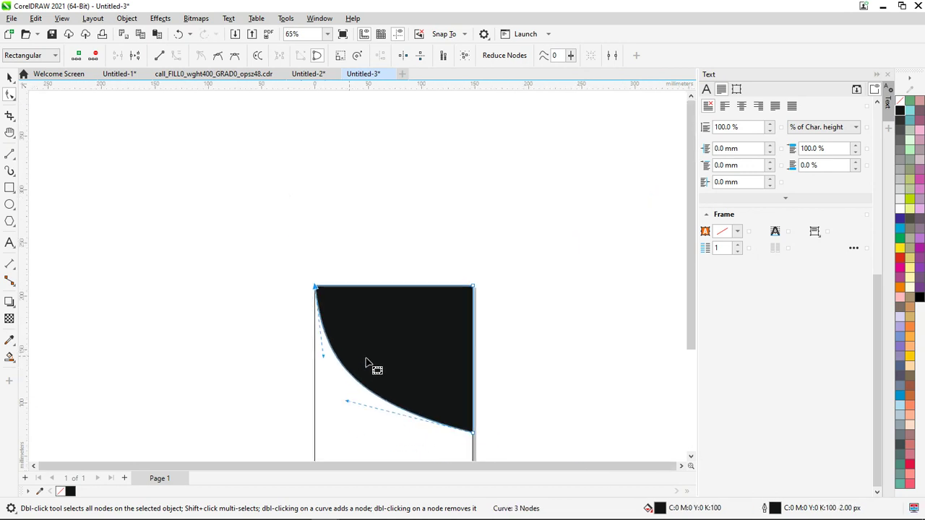
Fill the copied curved shape orange
left_click(902, 290)
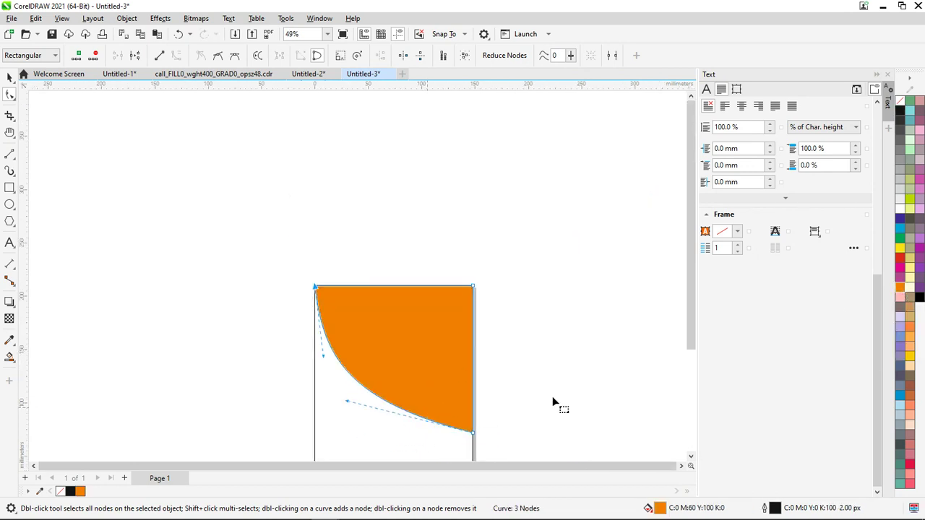
left_click_drag(688, 267, 689, 347)
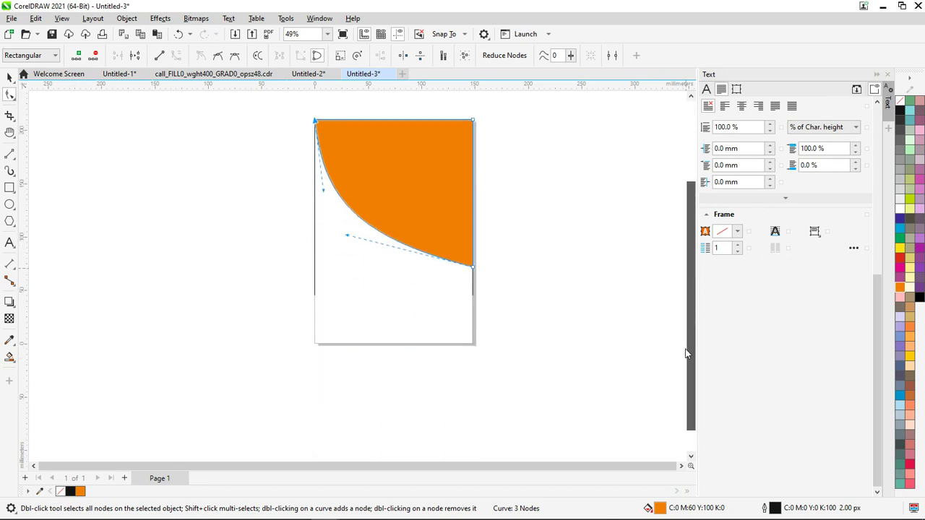
right_click(400, 192)
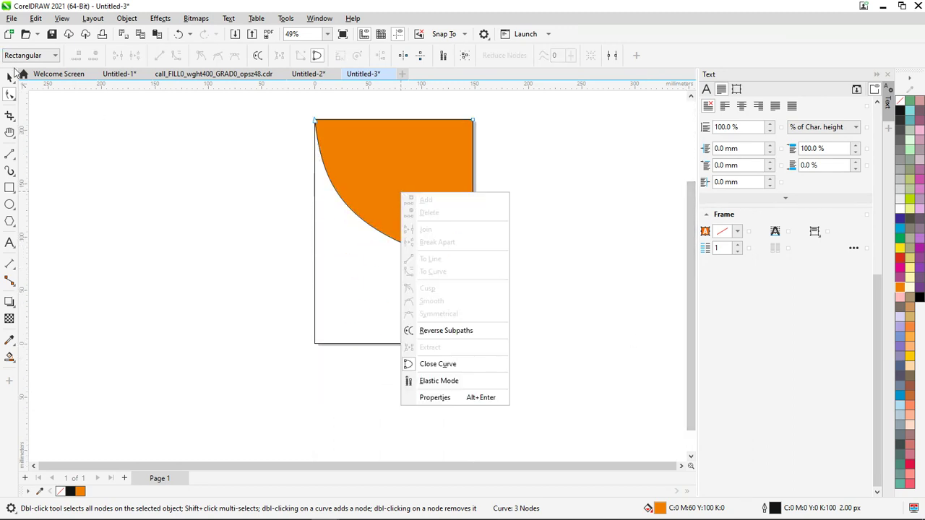
left_click(10, 78)
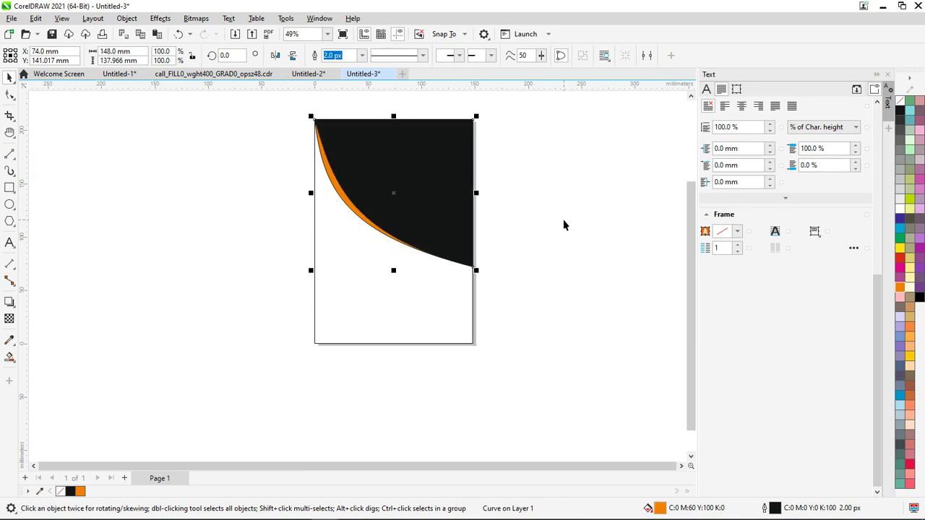
scroll(353, 162, "up", 3)
left_click(208, 180)
left_click(325, 185)
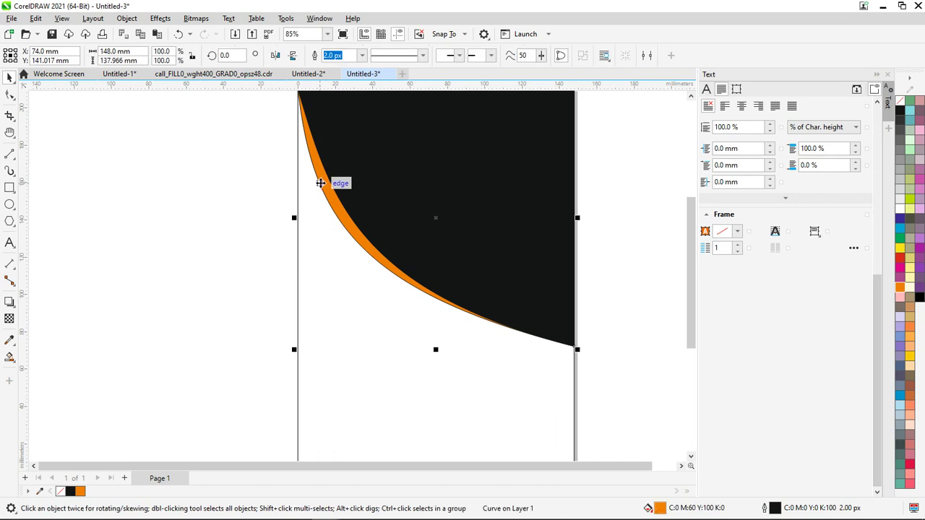
Reshape the orange copy's nodes and handles so a thin orange strip peeks past the black edge
left_click(10, 95)
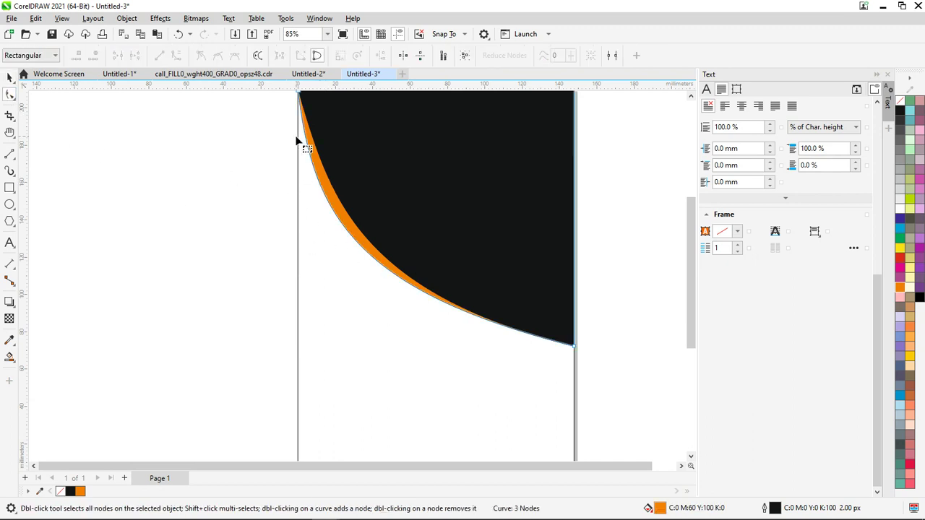
scroll(300, 139, "down", 1)
left_click(298, 97)
left_click_drag(306, 106, 307, 107)
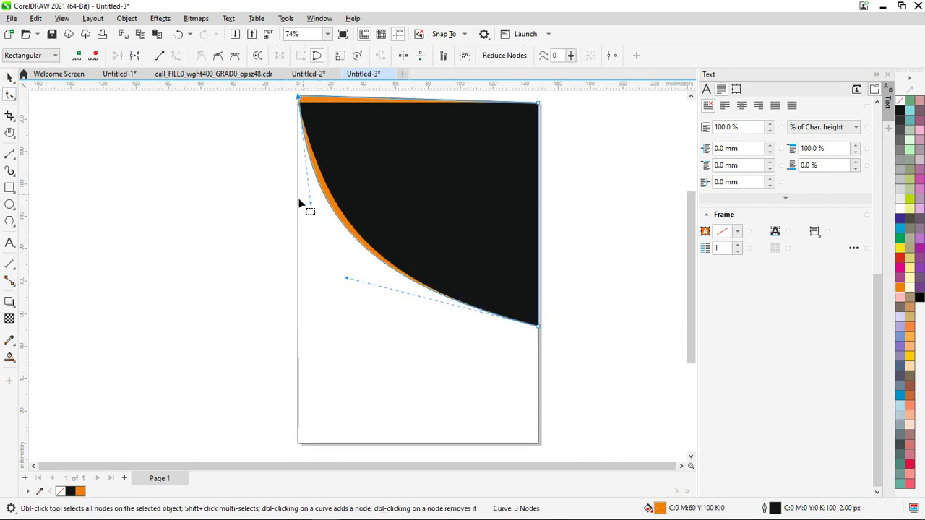
left_click_drag(312, 209, 305, 236)
left_click_drag(348, 281, 371, 301)
scroll(370, 301, "down", 2)
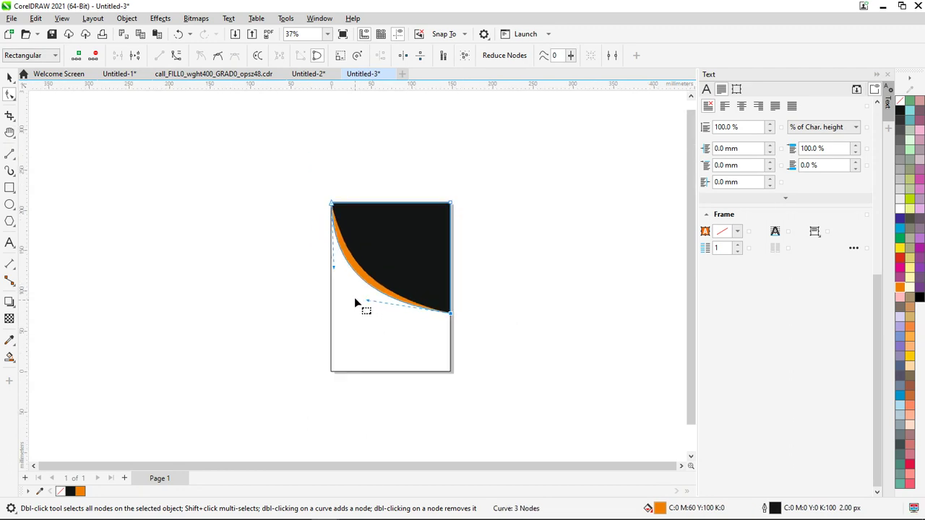
Marquee-select both the black and orange header shapes
key("alt+Tab")
key("alt+Tab")
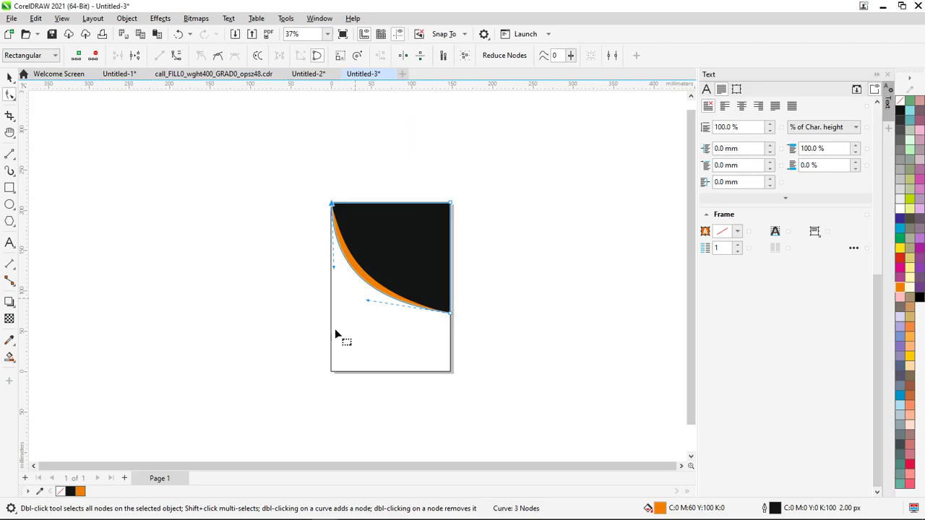
left_click(10, 78)
left_click(248, 188)
mouse_move(254, 176)
left_mouse_down()
mouse_move(384, 244)
mouse_move(488, 339)
left_mouse_up()
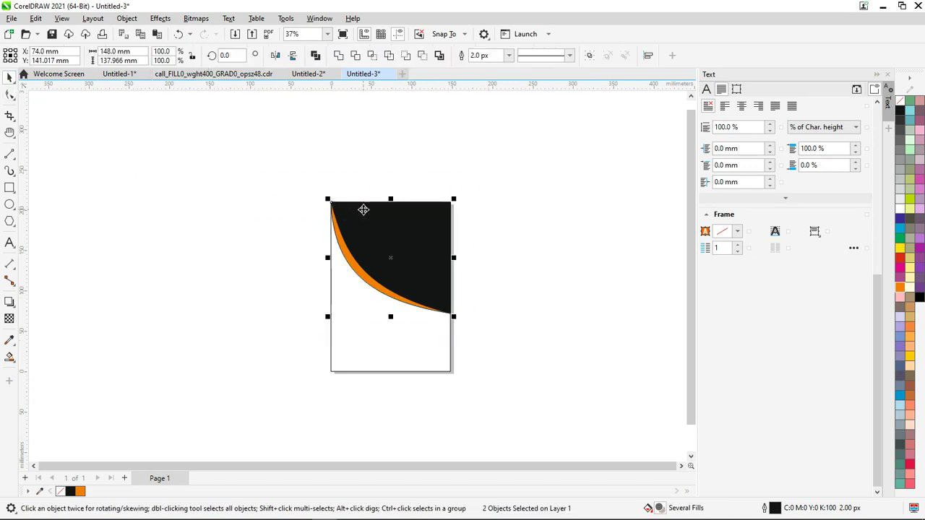
Mirror the black-and-orange pair vertically, group it, and move the white rectangle to the back
left_click(292, 56)
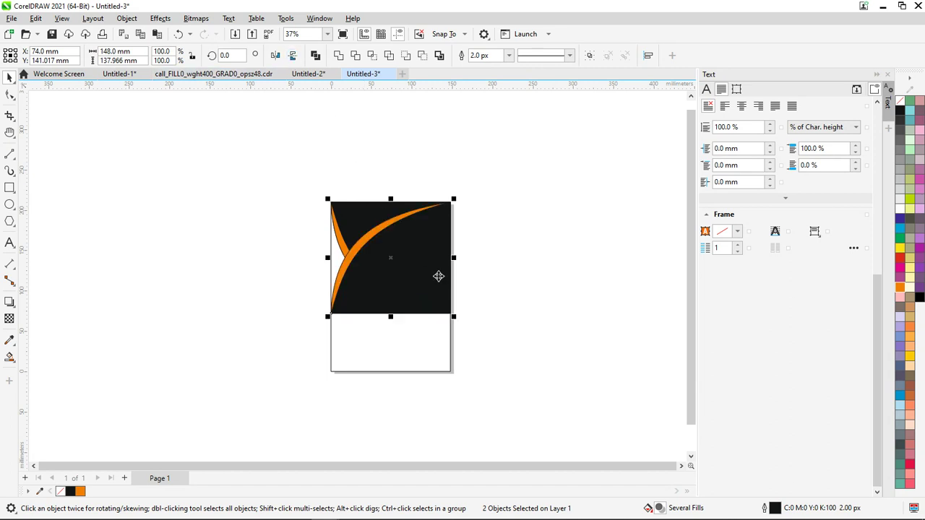
key("ctrl+g")
left_click(419, 344, "shift")
key("shift+PageDown")
left_click(503, 420)
left_click(394, 267)
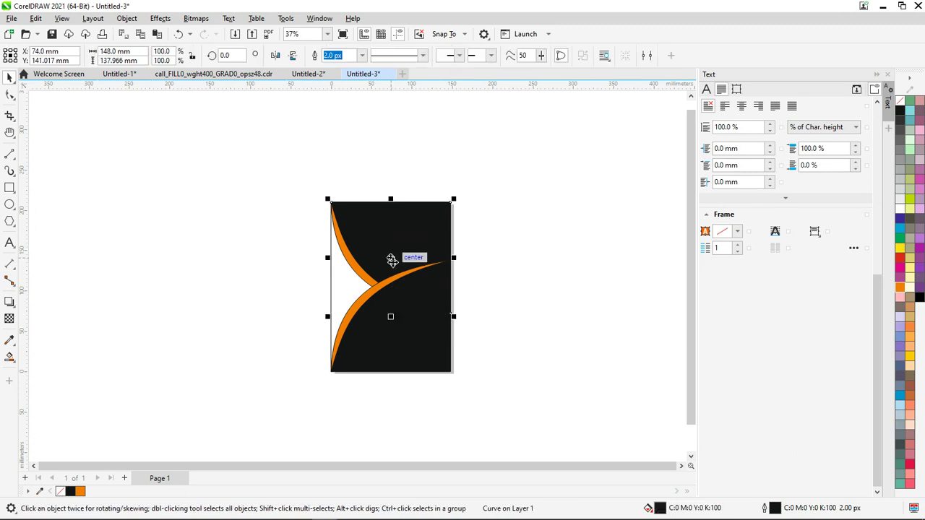
Squash the lower group to 79.04 mm tall so its orange tip meets the upper curve
scroll(439, 332, "up", 2)
scroll(439, 331, "up", 1)
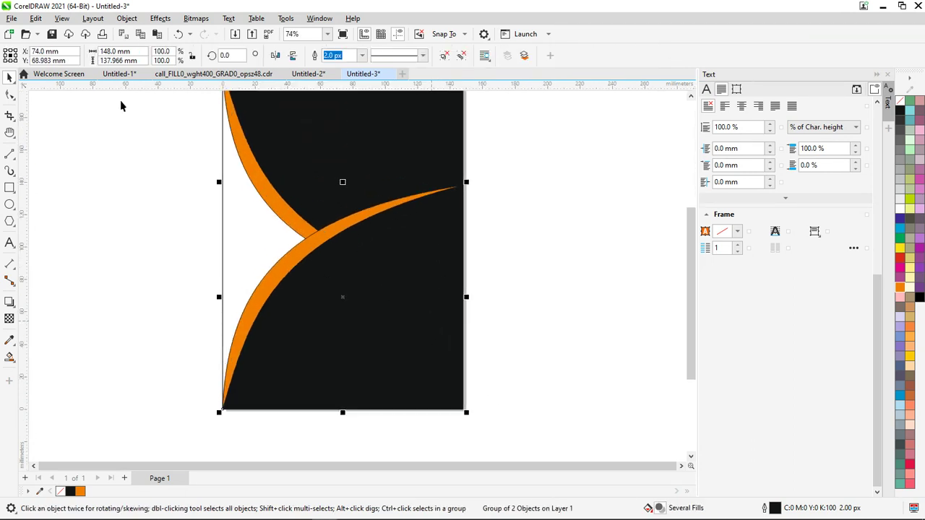
left_click(10, 95)
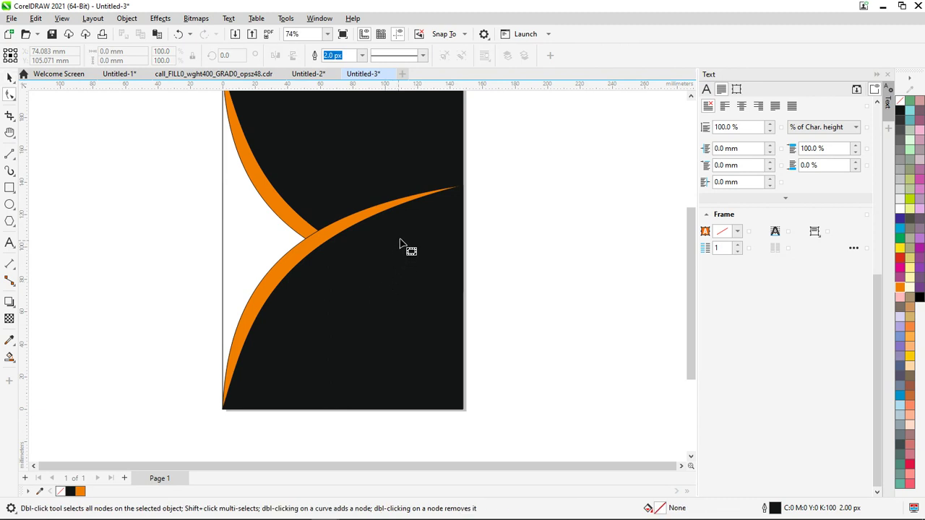
scroll(454, 209, "up", 2)
scroll(455, 209, "down", 2)
left_click(9, 77)
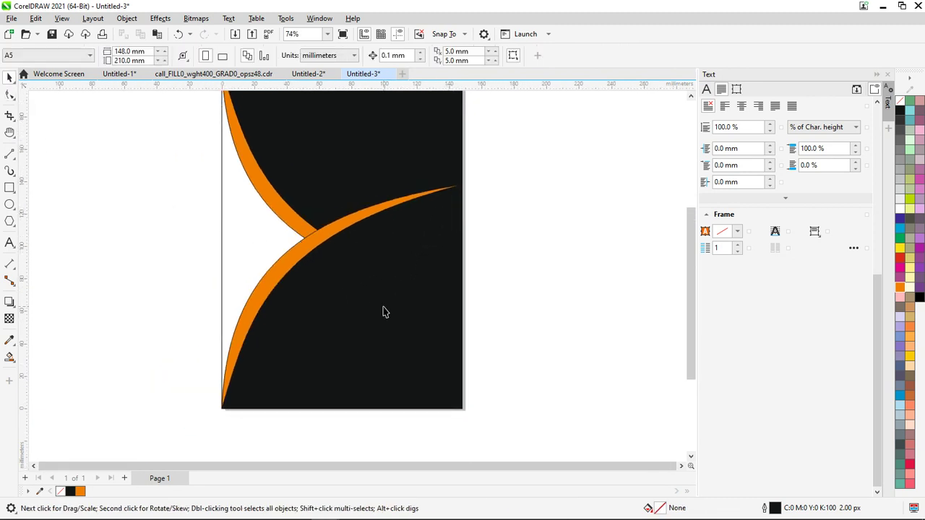
left_click(354, 297)
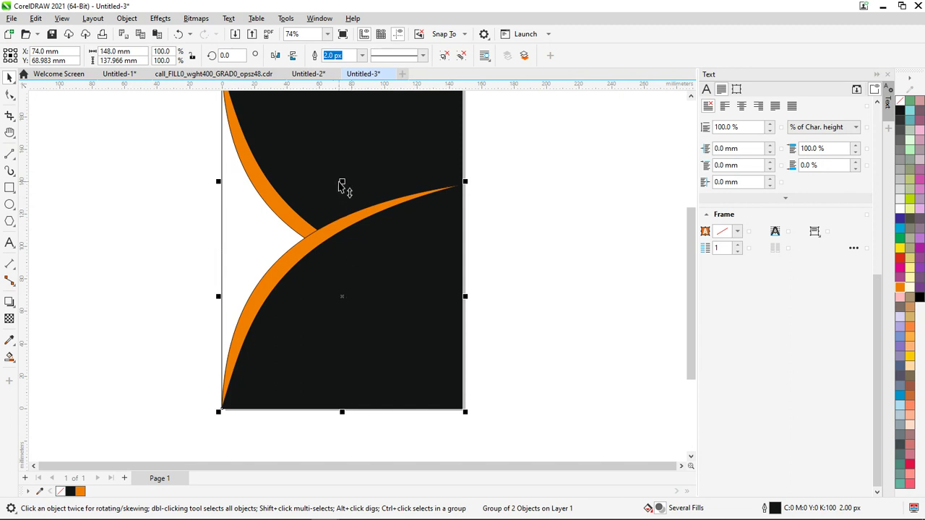
left_click_drag(342, 182, 347, 277)
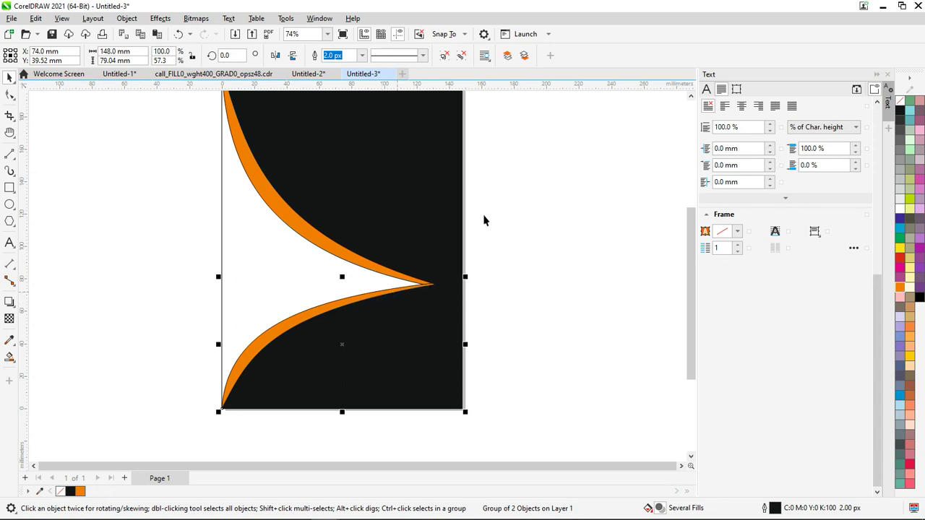
key("alt+Tab")
key("alt+Tab")
left_click(9, 94)
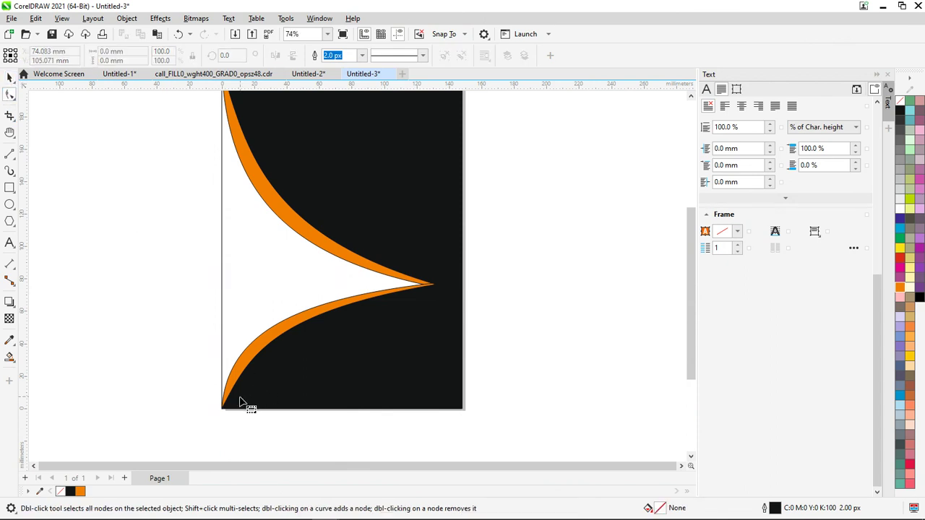
Slide the lower shape's bottom-left node right along the page bottom
scroll(238, 427, "up", 2)
scroll(217, 401, "up", 2)
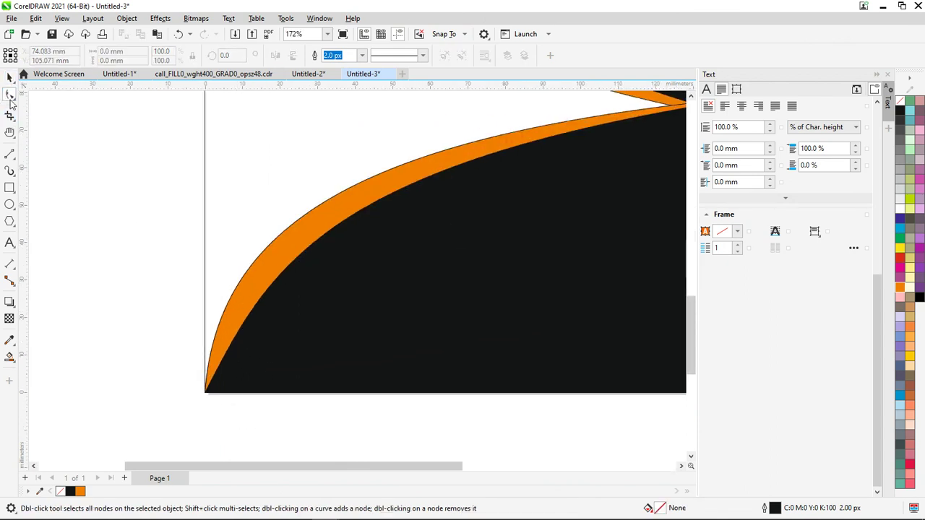
key("space")
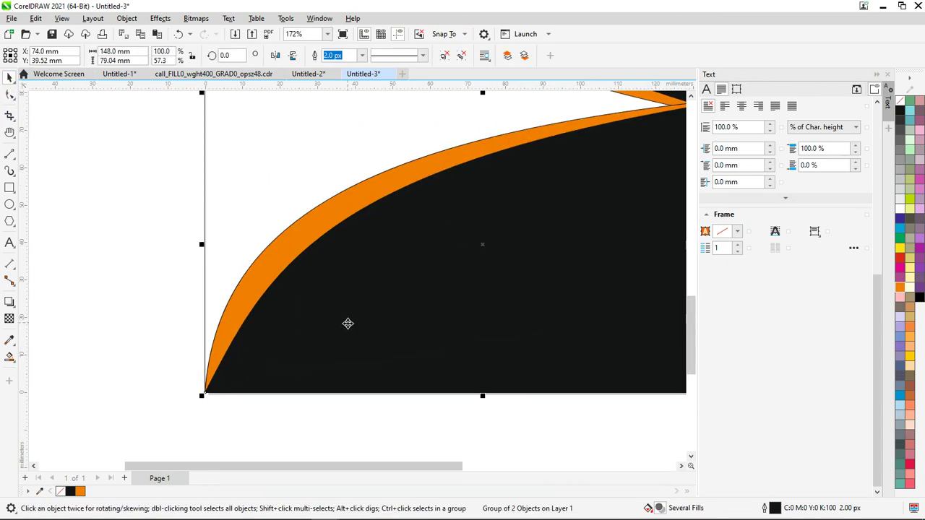
left_click(9, 94)
left_click_drag(207, 396, 529, 394)
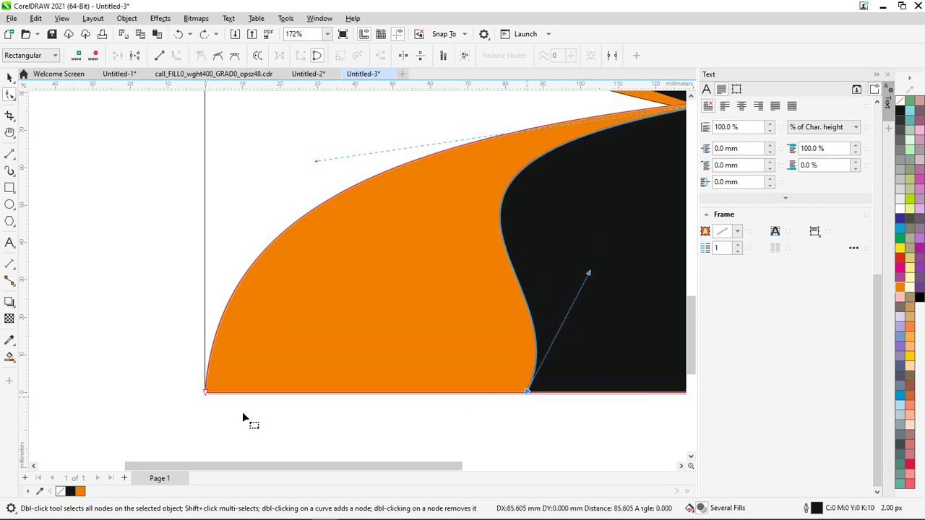
left_click(207, 395)
left_click_drag(205, 395, 483, 393)
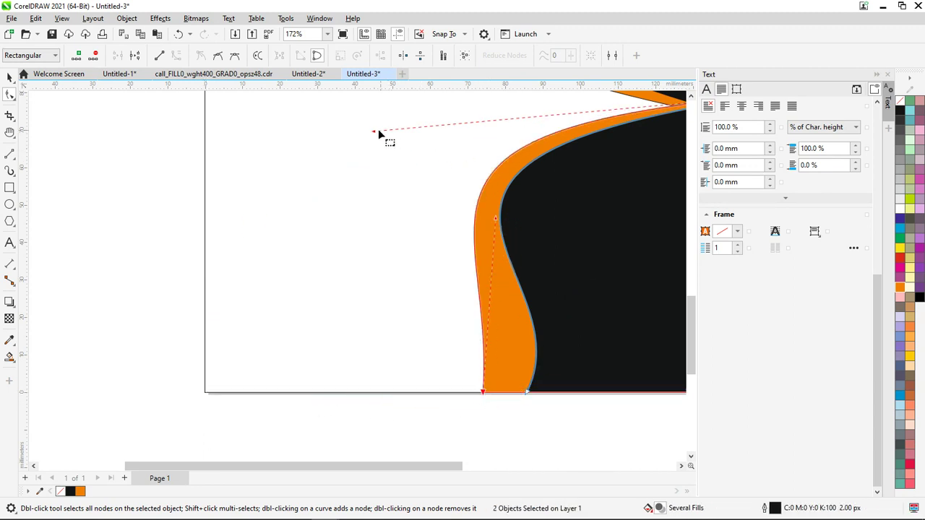
Adjust the lower shape's control handles to bend its edge into an S-curve
left_click_drag(373, 131, 327, 151)
left_click_drag(495, 221, 440, 260)
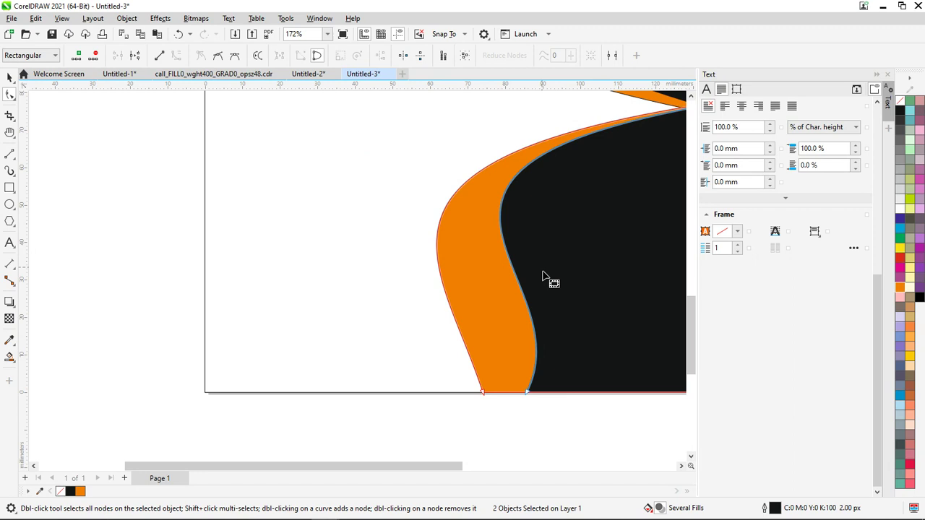
left_click(525, 390)
left_click_drag(589, 273, 547, 285)
Nudge the bottom curve nodes with arrow keys to narrow the orange band
scroll(547, 285, "down", 6)
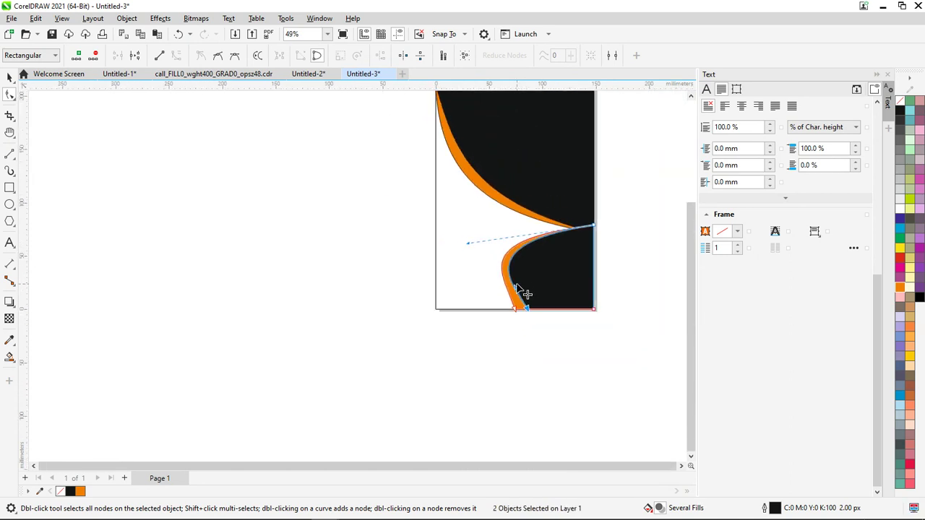
scroll(518, 291, "up", 2)
scroll(521, 326, "up", 2)
left_click_drag(558, 326, 523, 281)
key("Left")
key("Left")
key("Left")
key("Left")
key("Left")
key("Left")
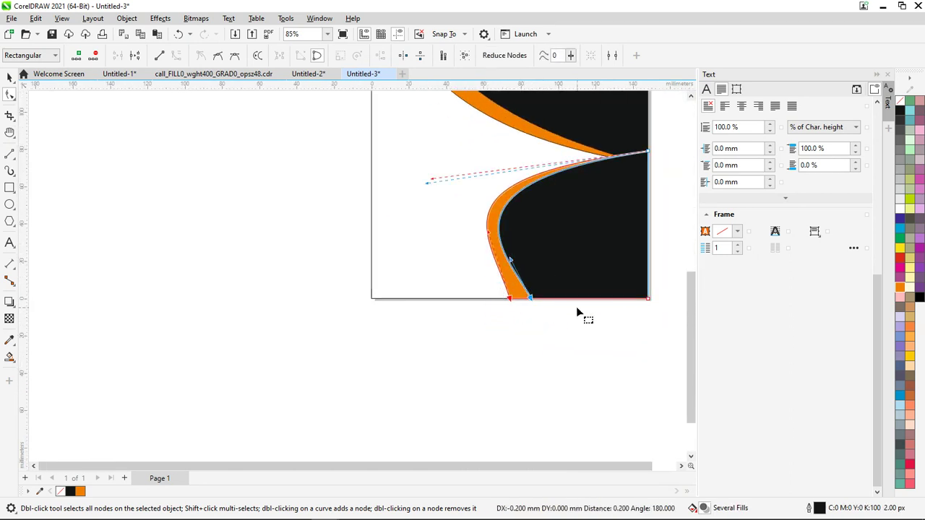
key("Right")
key("Right")
key("Right")
key("Right")
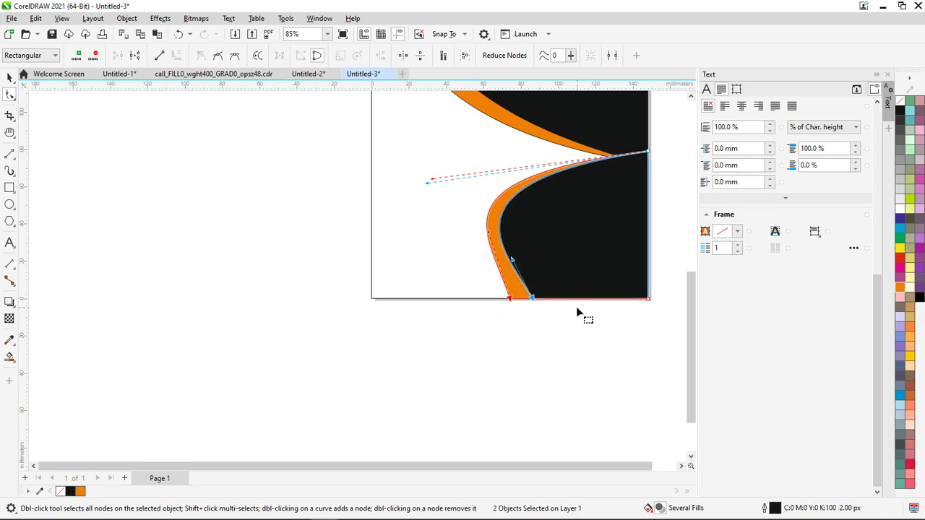
left_click(480, 367)
scroll(479, 360, "down", 2)
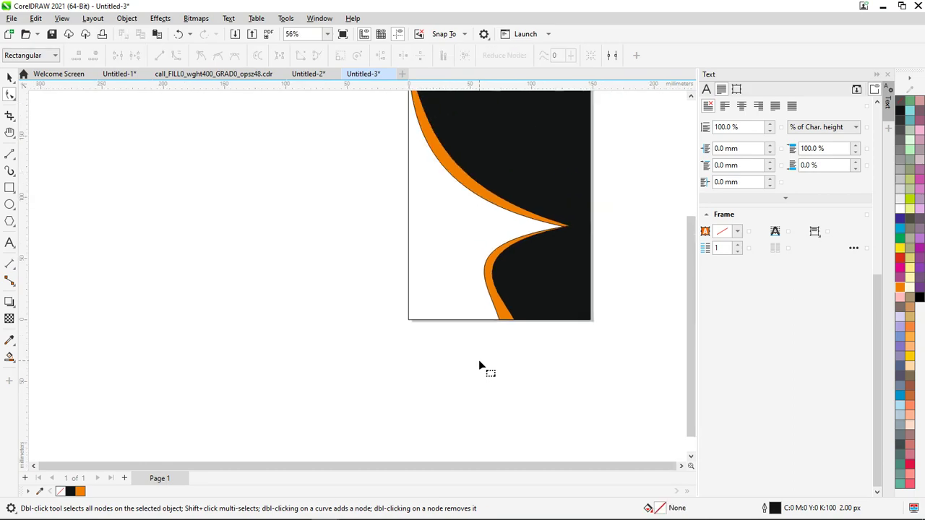
Nudge the lower shape's bottom node left to widen the orange edge toward the page bottom
key("alt+Tab")
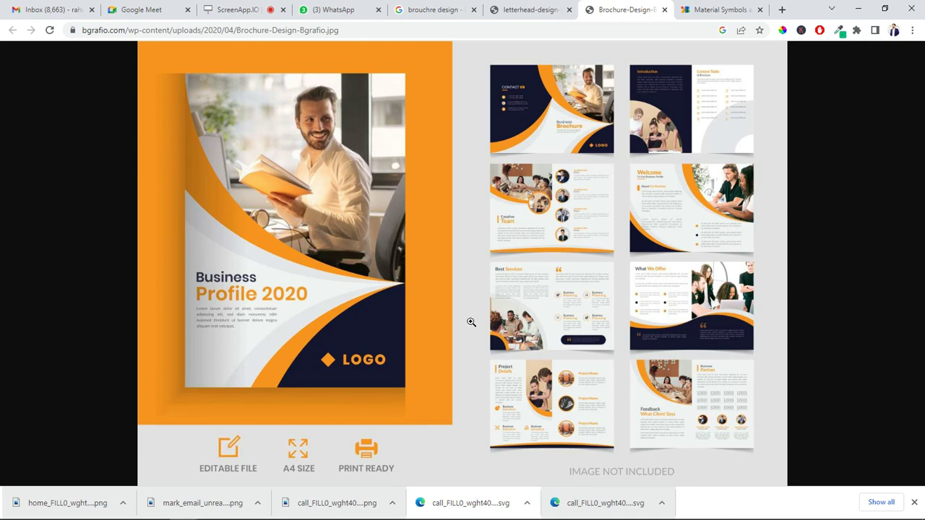
key("alt+Tab")
scroll(506, 304, "up", 3)
left_click(481, 356)
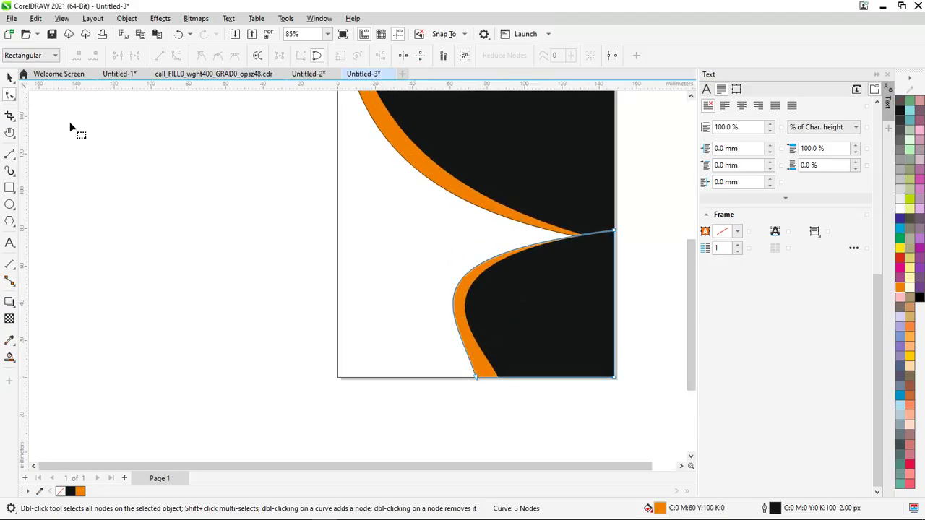
left_click_drag(454, 367, 453, 366)
key("Left")
key("Left")
key("Left")
key("Left")
key("Left")
key("Left")
key("Left")
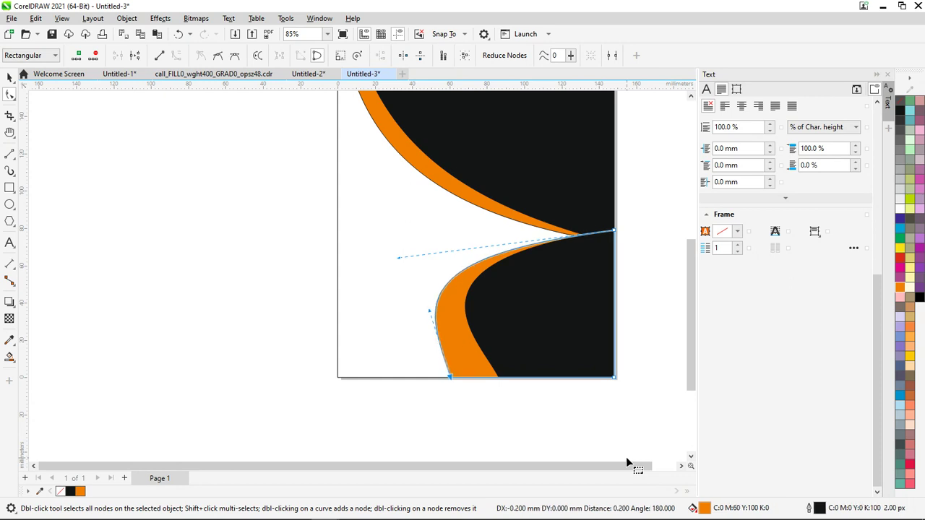
scroll(506, 347, "down", 4)
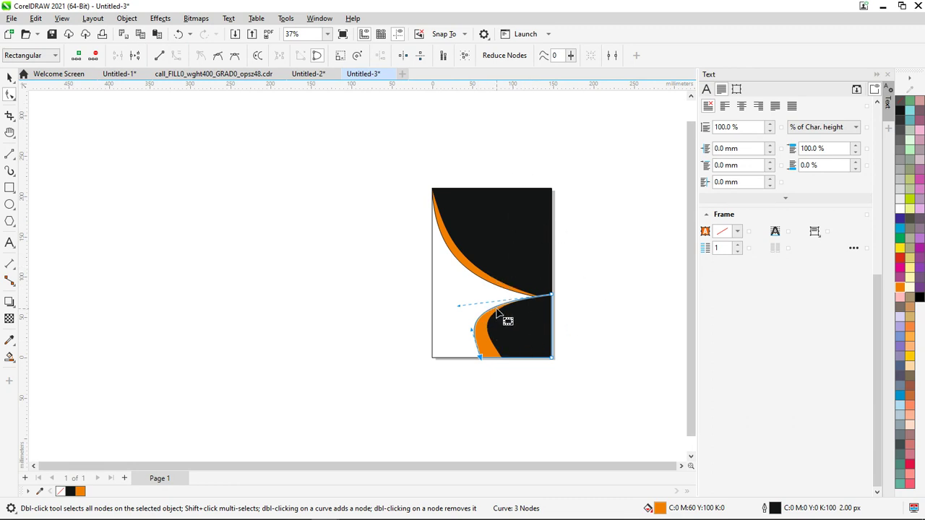
Compare with the reference brochure, then bring up the Untitled-2 letterhead document
key("alt+Tab")
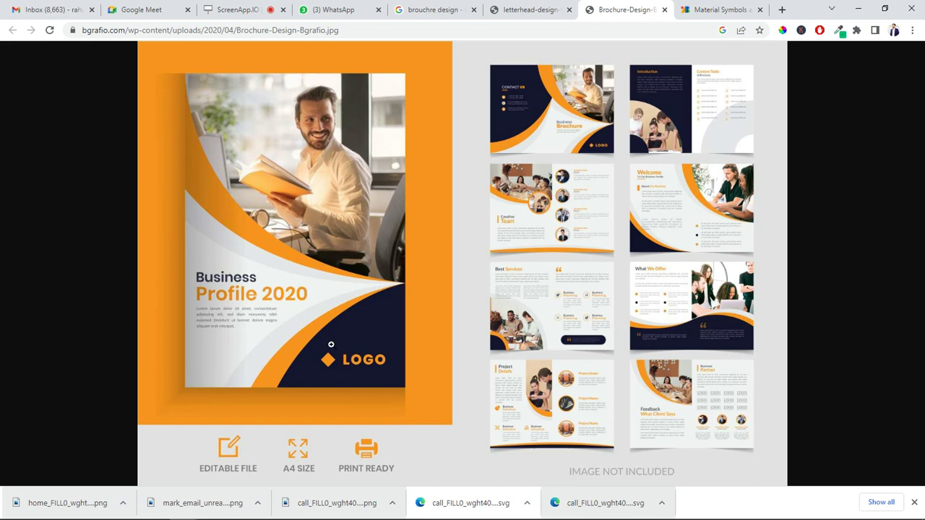
key("alt+Tab")
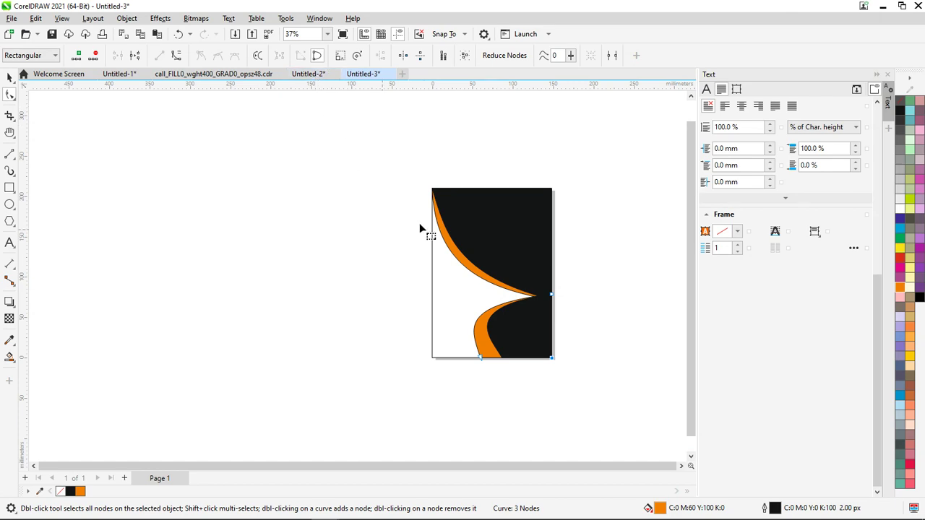
key("alt+Tab")
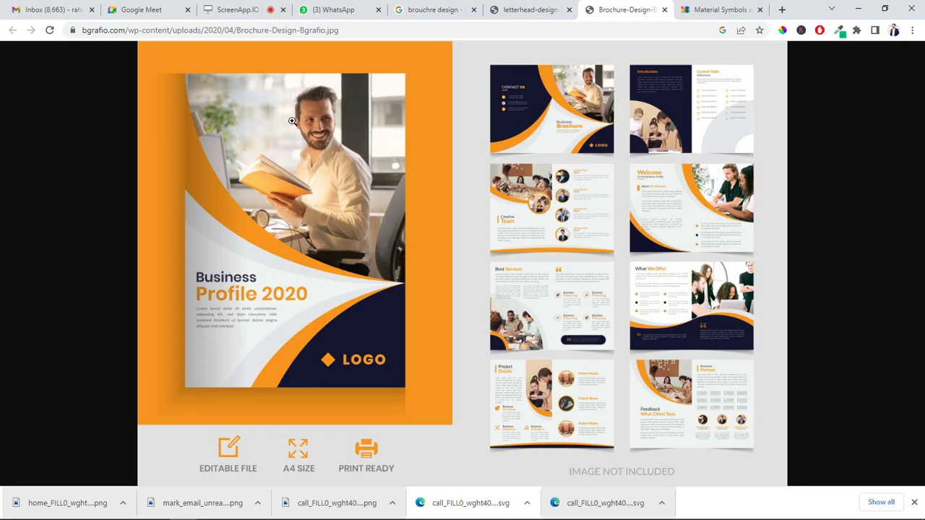
key("alt+Tab")
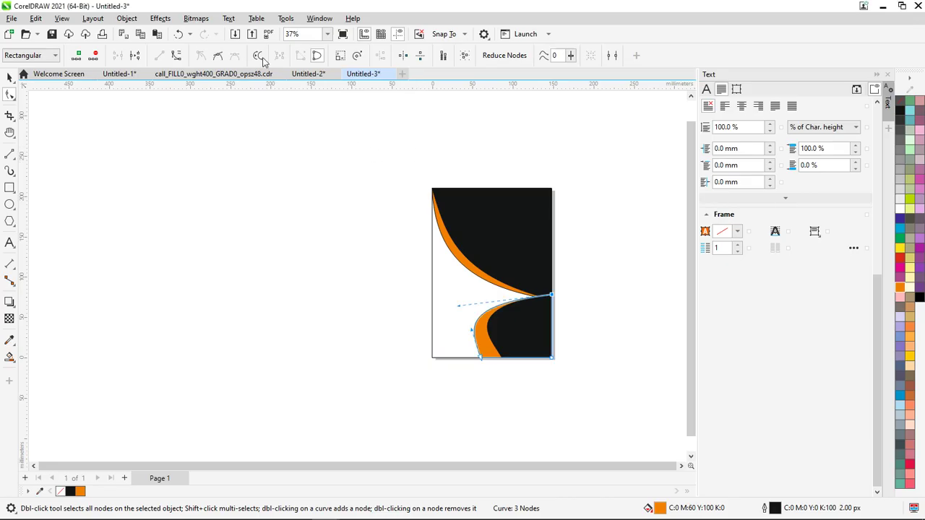
left_click(306, 75)
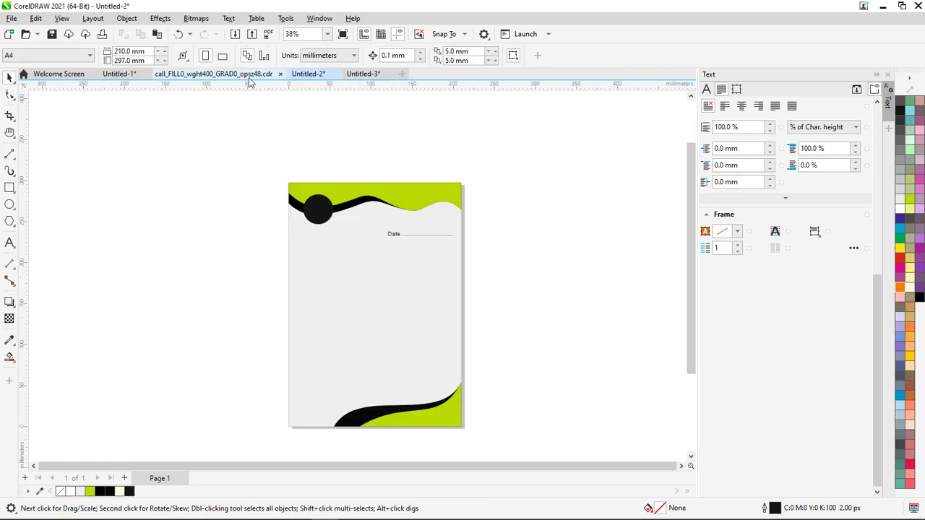
In Untitled-1, draw a rectangle above the business cards and convert it to curves
left_click(114, 75)
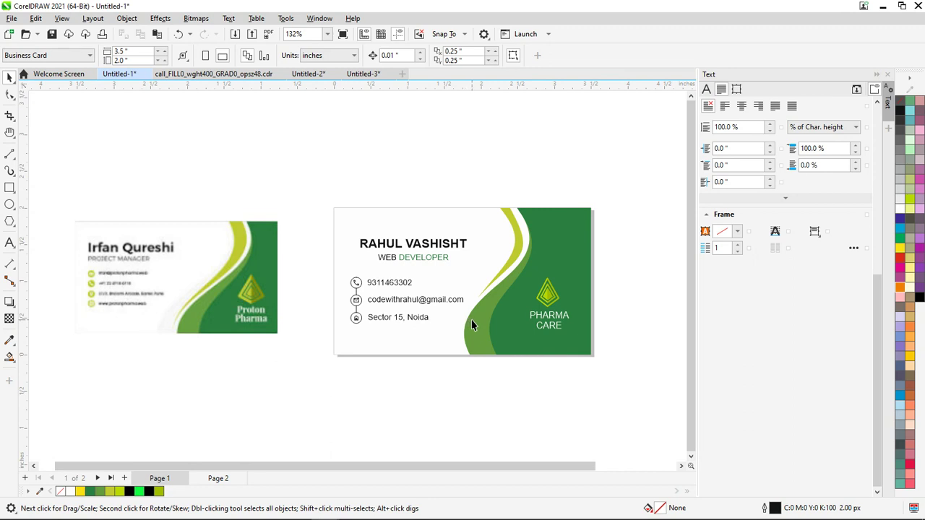
left_click(9, 188)
left_click_drag(245, 109, 386, 216)
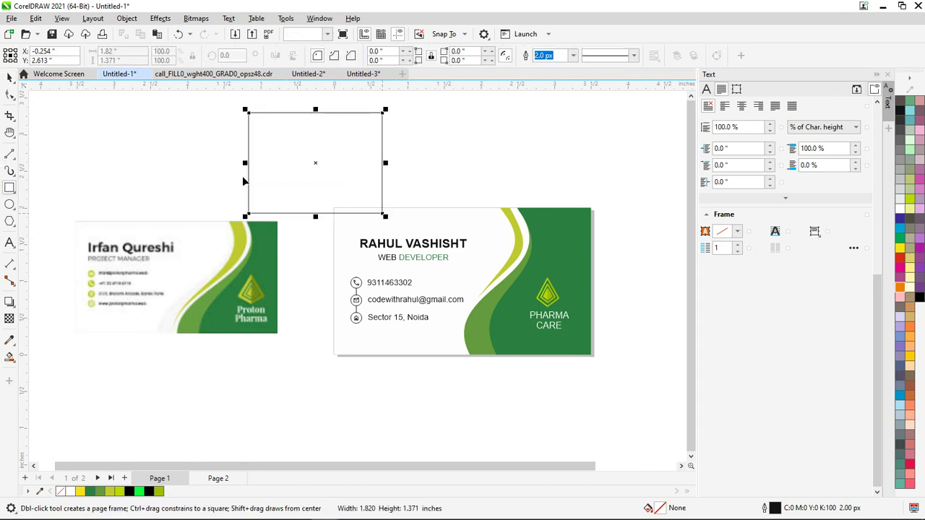
key("ctrl+q")
Bend the rectangle's left side into an S-curve
left_click(9, 95)
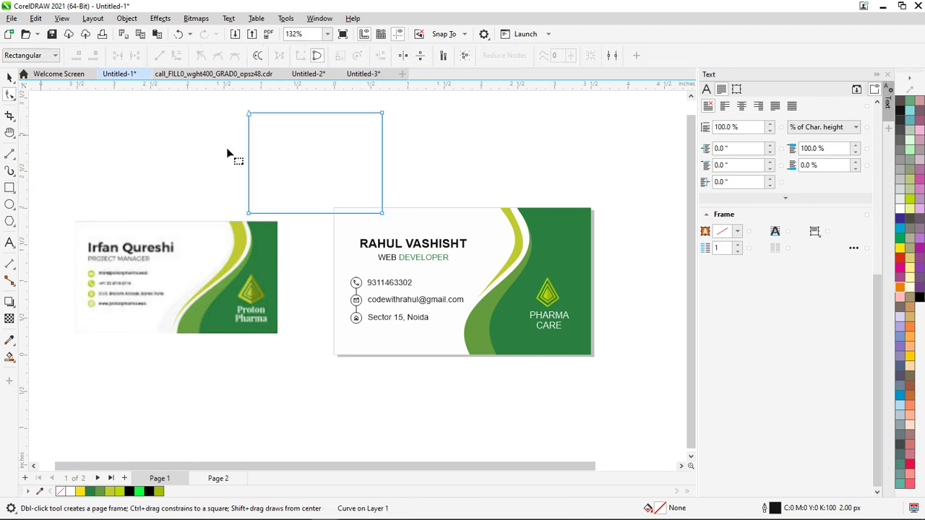
left_click(249, 152)
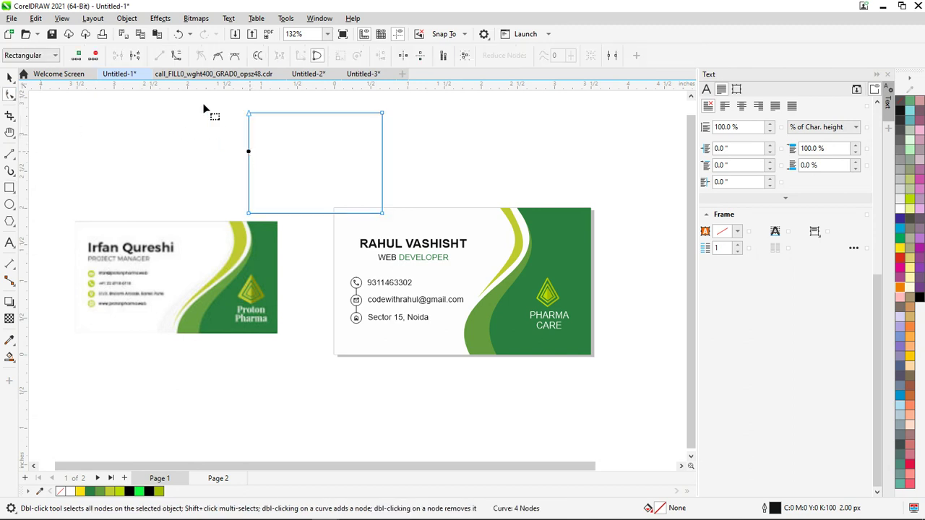
left_click(249, 149)
left_click_drag(250, 150, 299, 155)
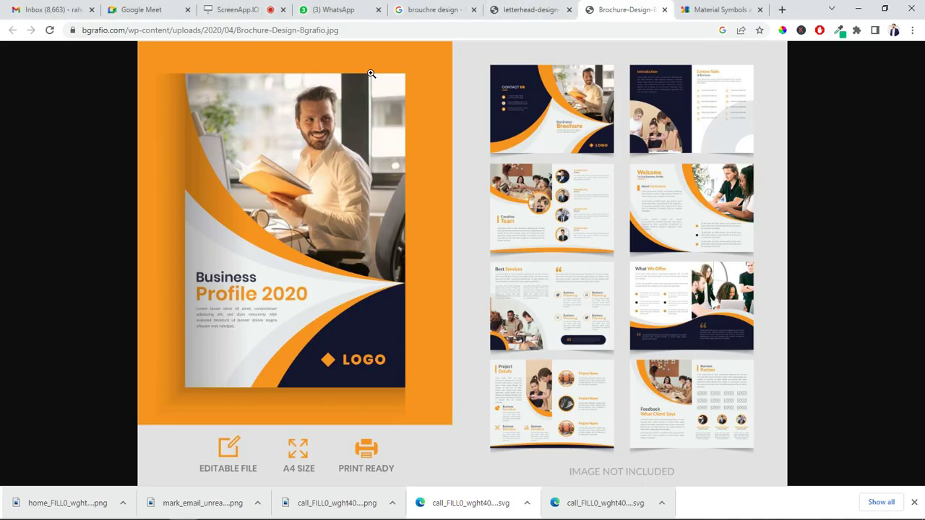
left_click(232, 7)
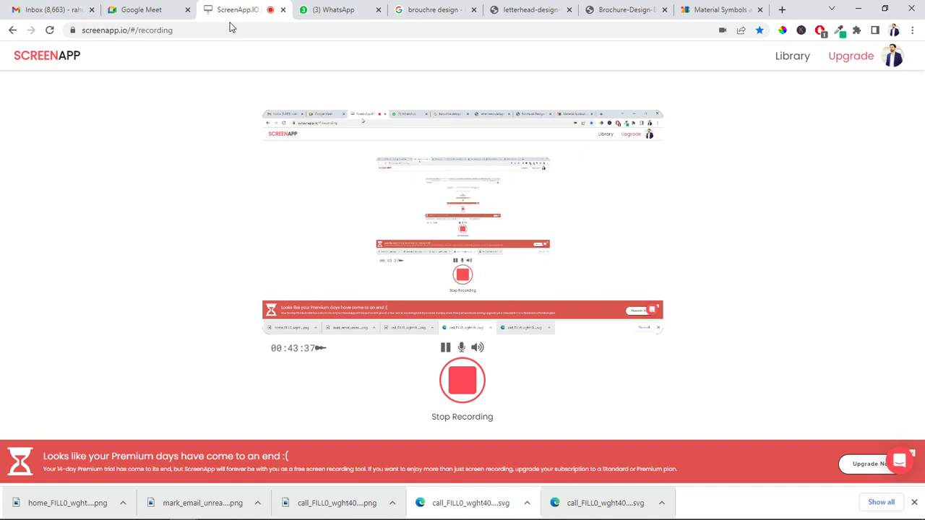